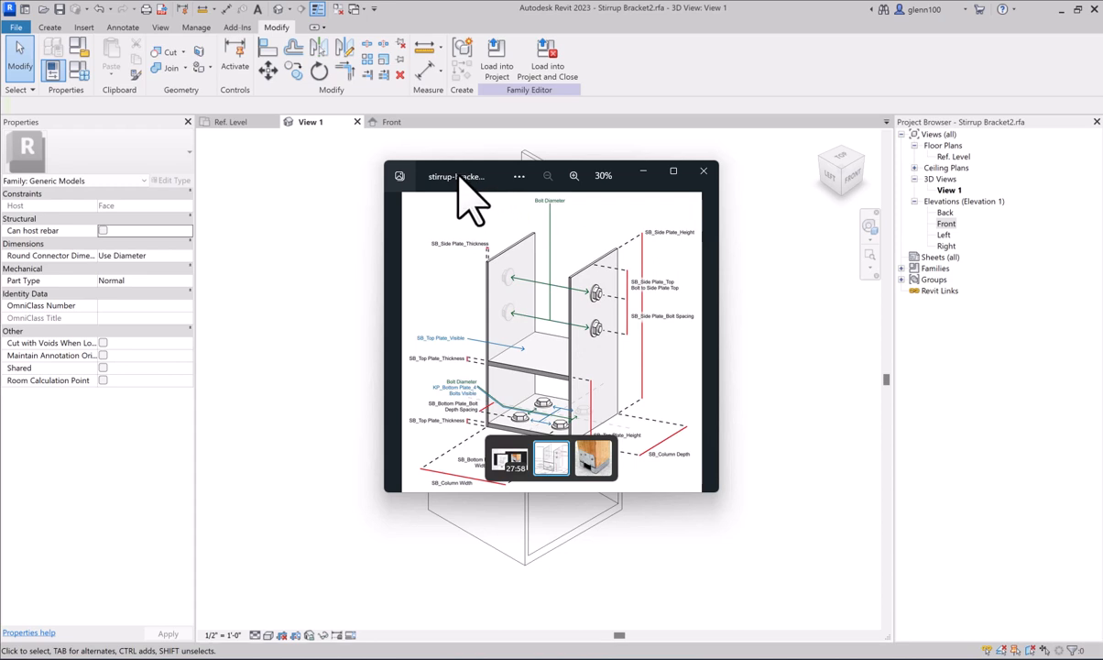
- Move the stirrup bracket reference image aside and examine the plate layout in the Front elevation
{"action": "left_click_drag", "start_coordinate": [458, 175], "coordinate": [2, 325]}
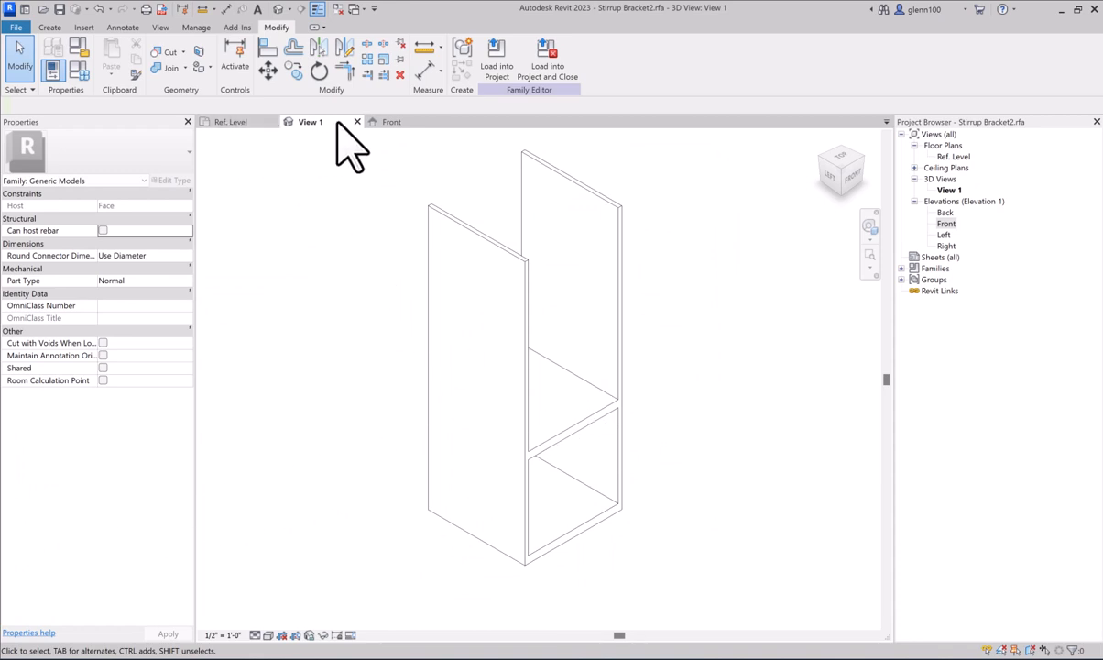
{"action": "left_click", "coordinate": [389, 123]}
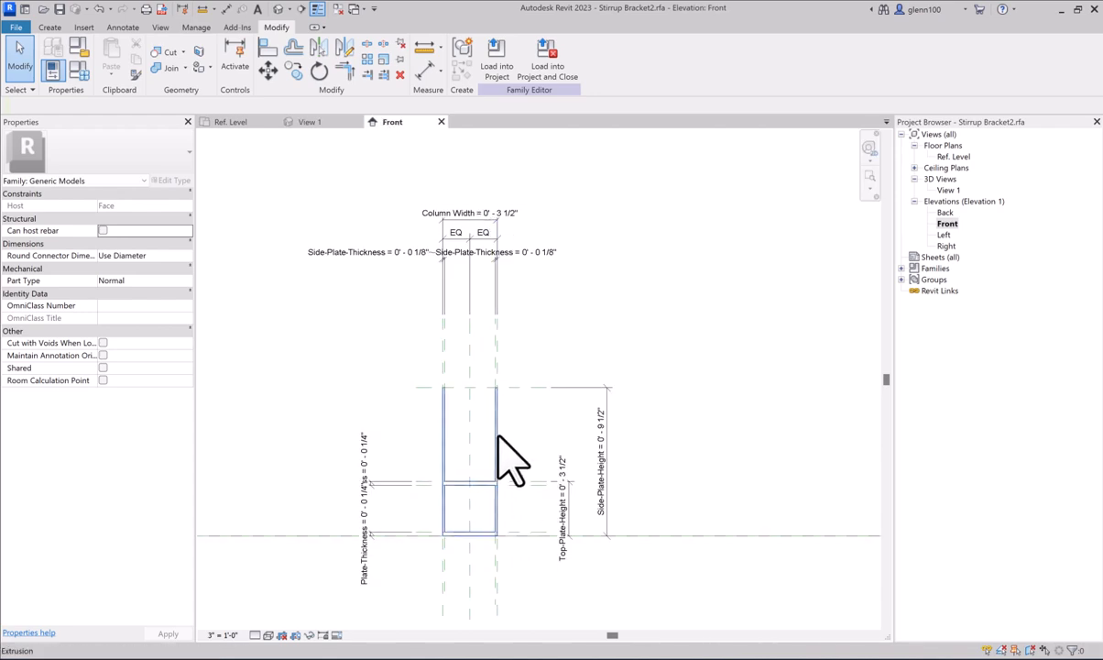
{"action": "scroll", "coordinate": [482, 499], "scroll_direction": "up", "scroll_amount": 4}
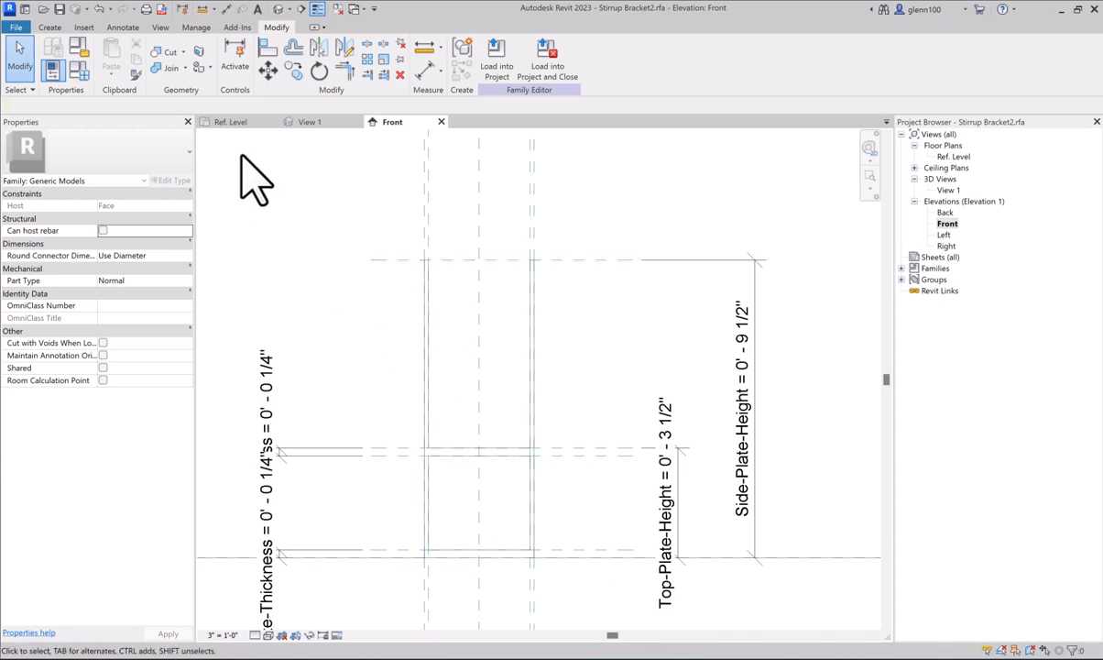
- Open the Right elevation at the side plate and check the bolt positions in the stirrup bracket reference image
{"action": "double_click", "coordinate": [946, 246]}
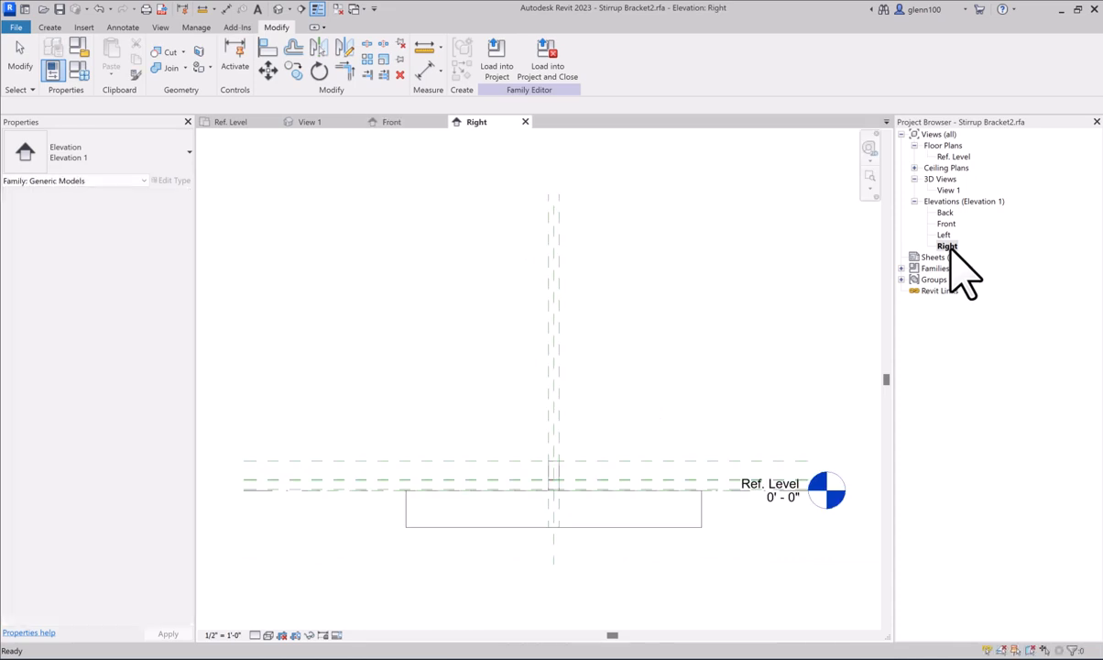
{"action": "scroll", "coordinate": [598, 522], "scroll_direction": "up", "scroll_amount": 5}
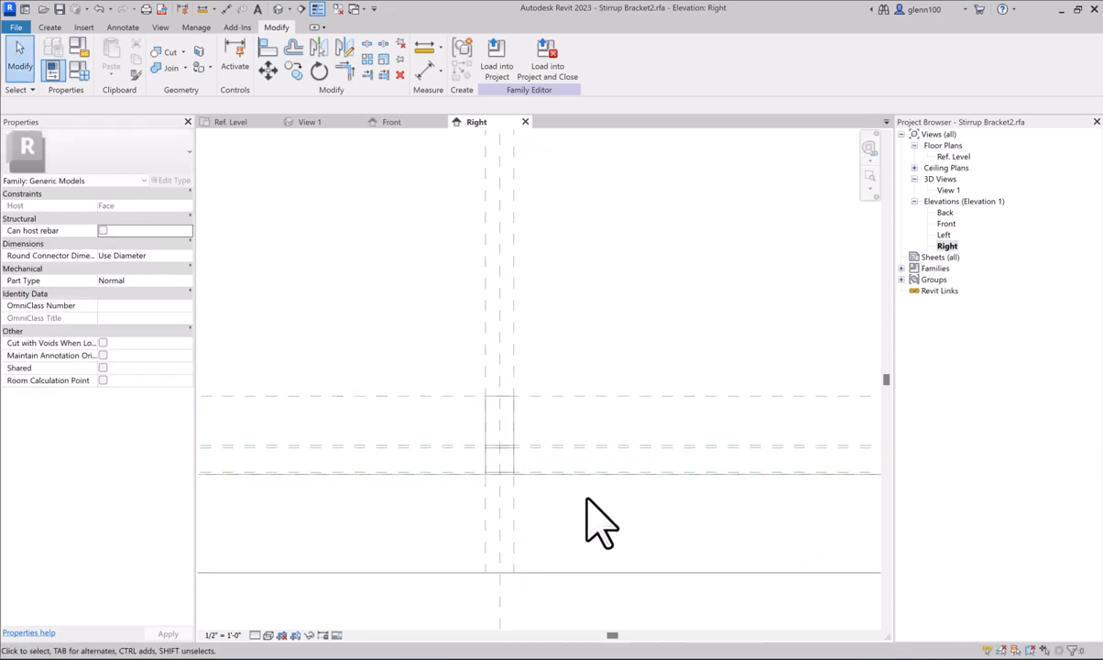
{"action": "scroll", "coordinate": [599, 522], "scroll_direction": "up", "scroll_amount": 2}
{"action": "middle_click_drag", "start_coordinate": [406, 308], "coordinate": [649, 333]}
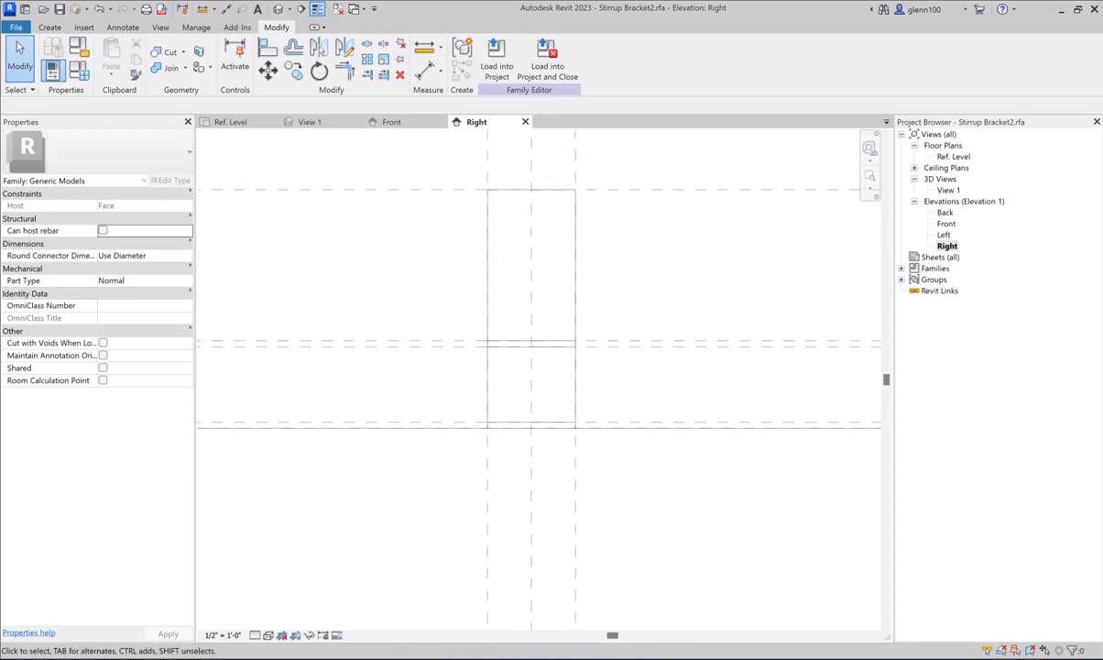
{"action": "left_click_drag", "start_coordinate": [0, 174], "coordinate": [410, 96]}
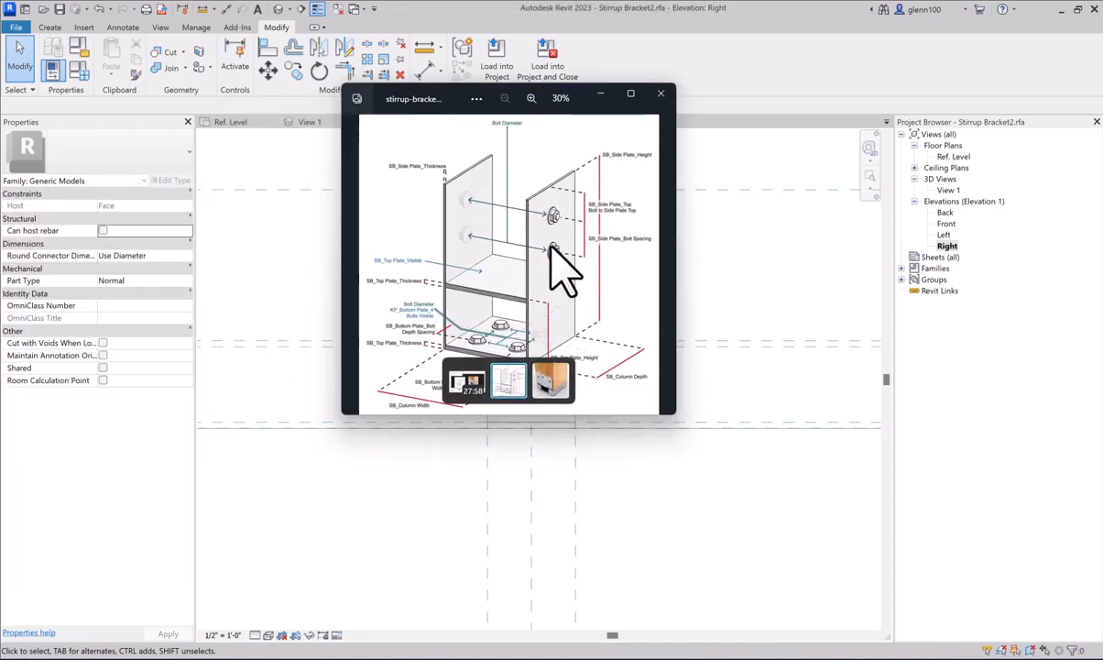
{"action": "left_click_drag", "start_coordinate": [412, 102], "coordinate": [0, 183]}
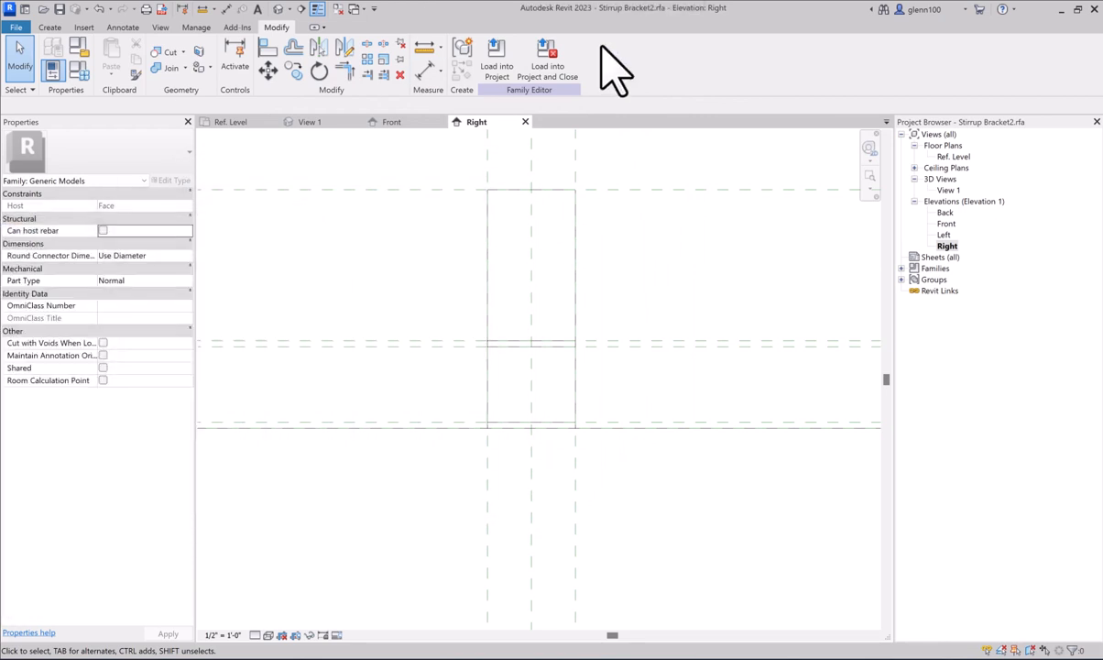
- Draw two horizontal reference planes across the side plate, about 1 1/2" below its top edge and about 2 1/4" apart
{"action": "left_click", "coordinate": [51, 27]}
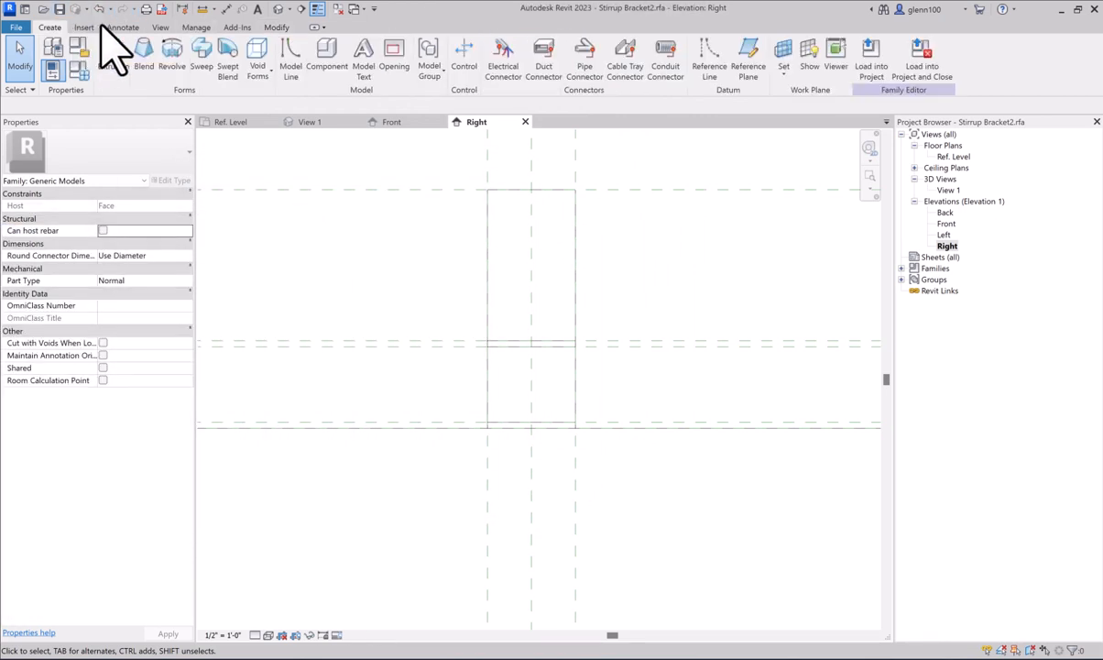
{"action": "left_click", "coordinate": [745, 66]}
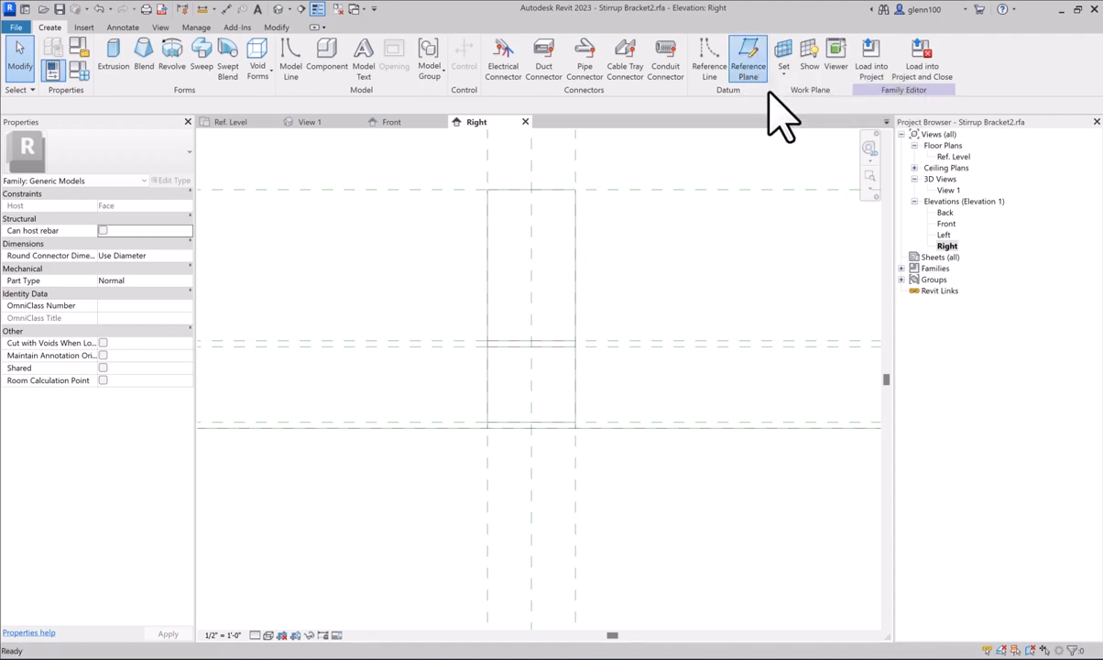
{"action": "left_click", "coordinate": [419, 228]}
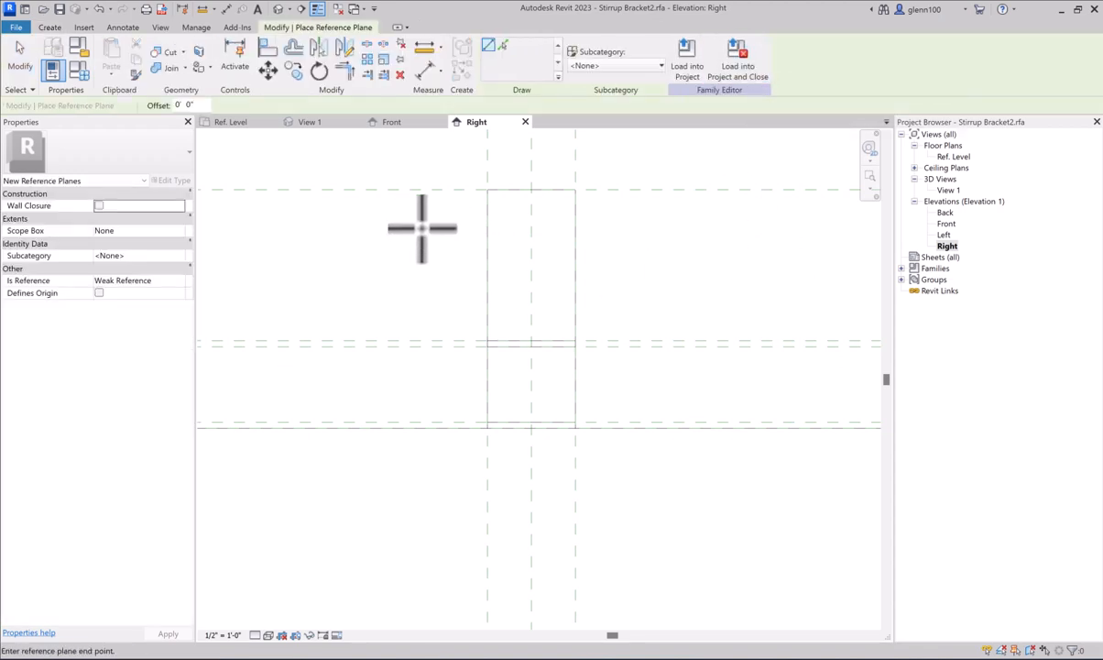
{"action": "left_click", "coordinate": [693, 227]}
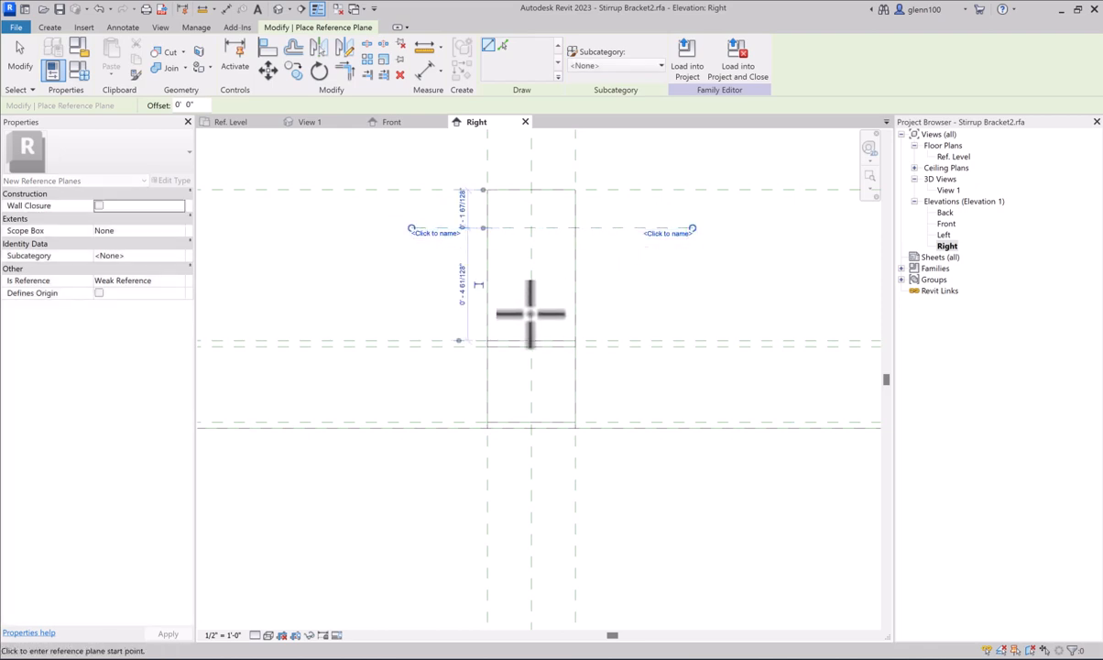
{"action": "left_click", "coordinate": [411, 285]}
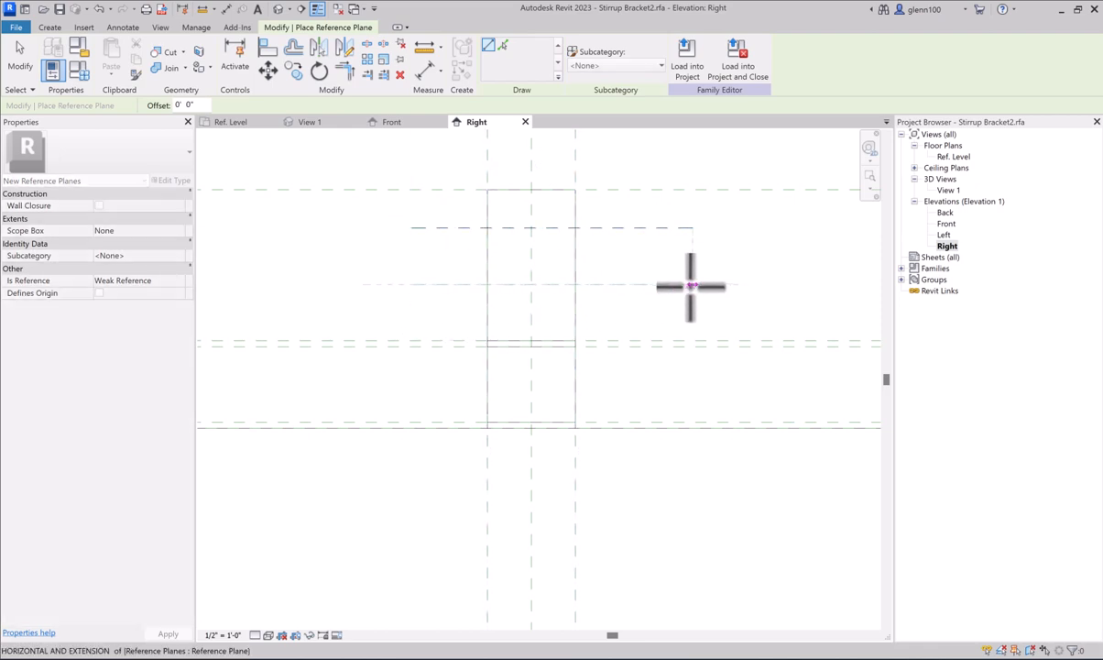
{"action": "left_click", "coordinate": [693, 285]}
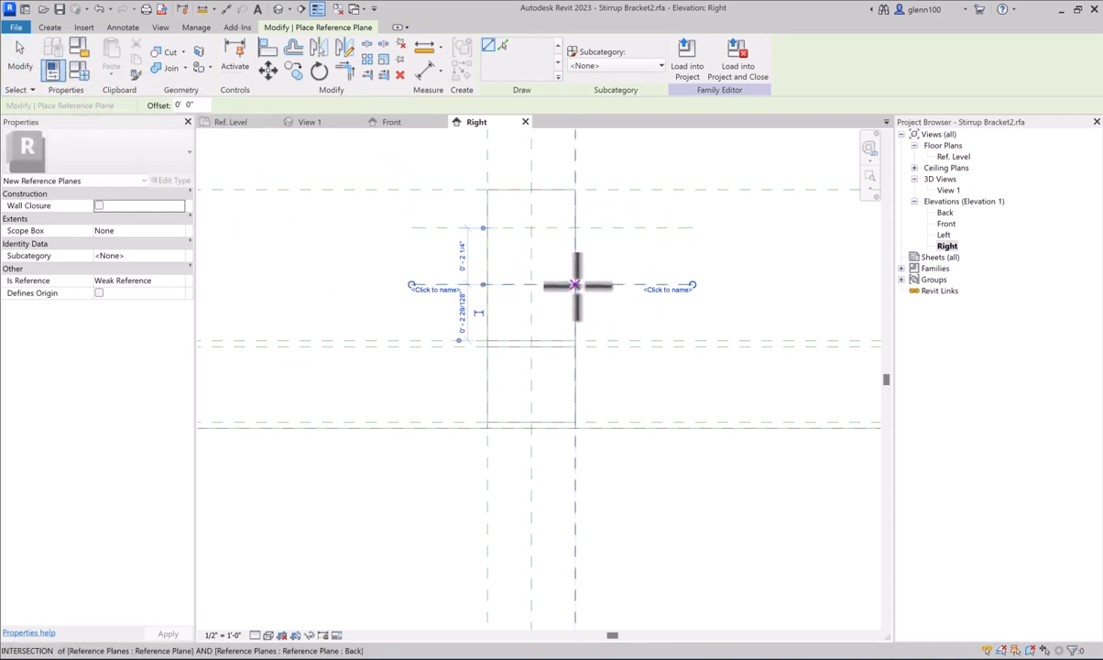
{"action": "scroll", "coordinate": [574, 285], "scroll_direction": "up", "scroll_amount": 4}
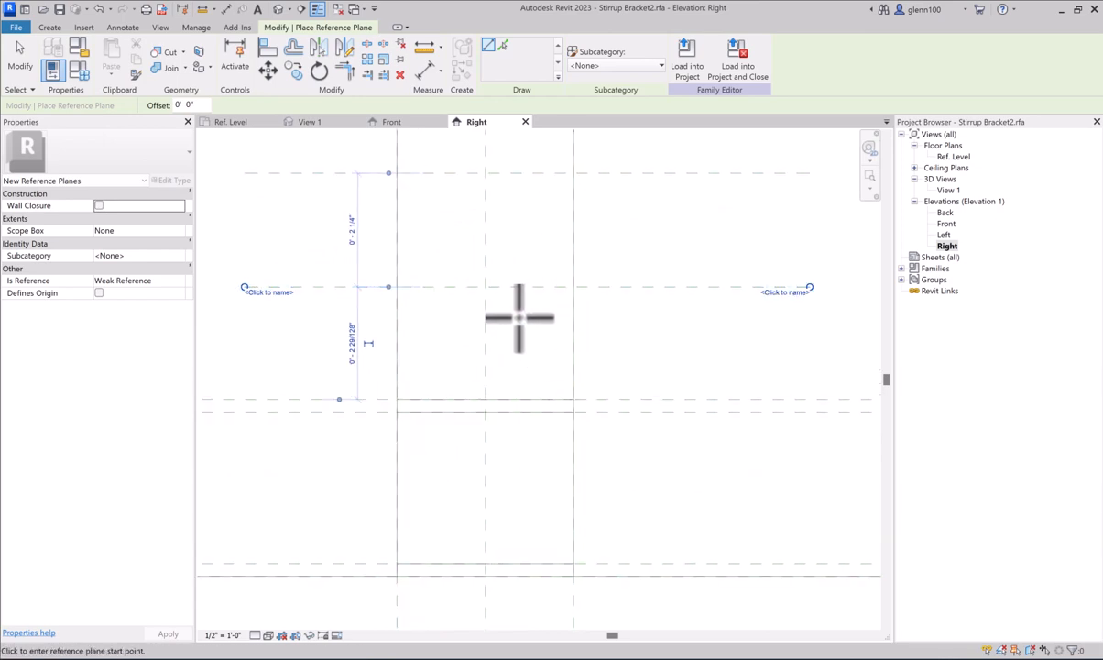
{"action": "scroll", "coordinate": [651, 323], "scroll_direction": "down", "scroll_amount": 3}
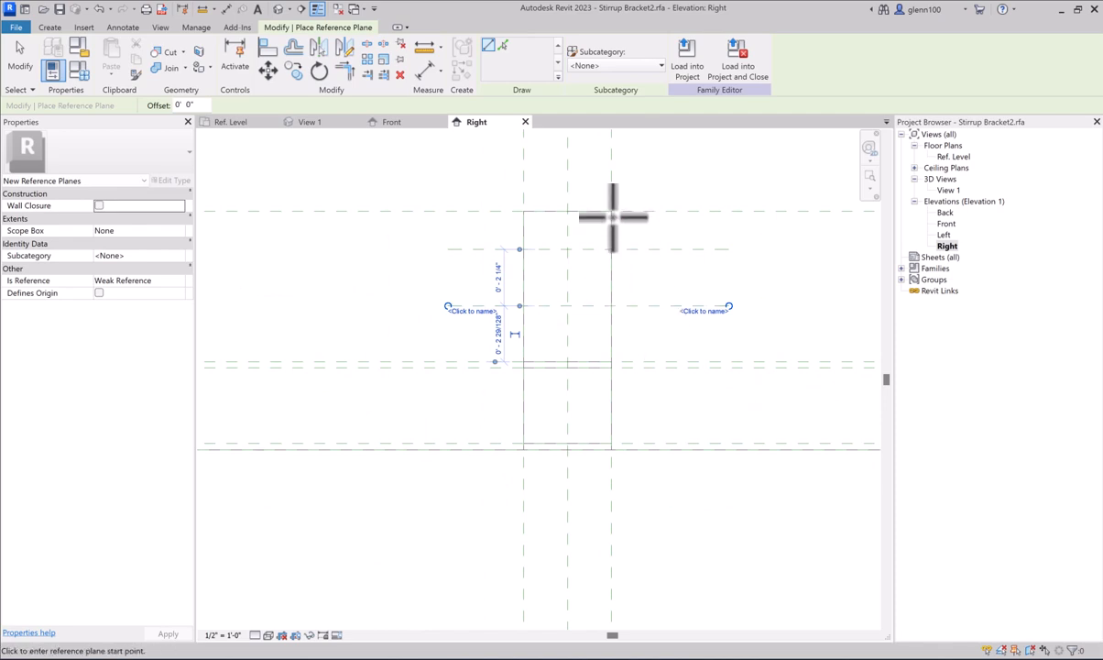
- Dimension from the side plate's top reference plane to the upper new plane, and set the view scale to 3" = 1'-0"
{"action": "left_click", "coordinate": [226, 9]}
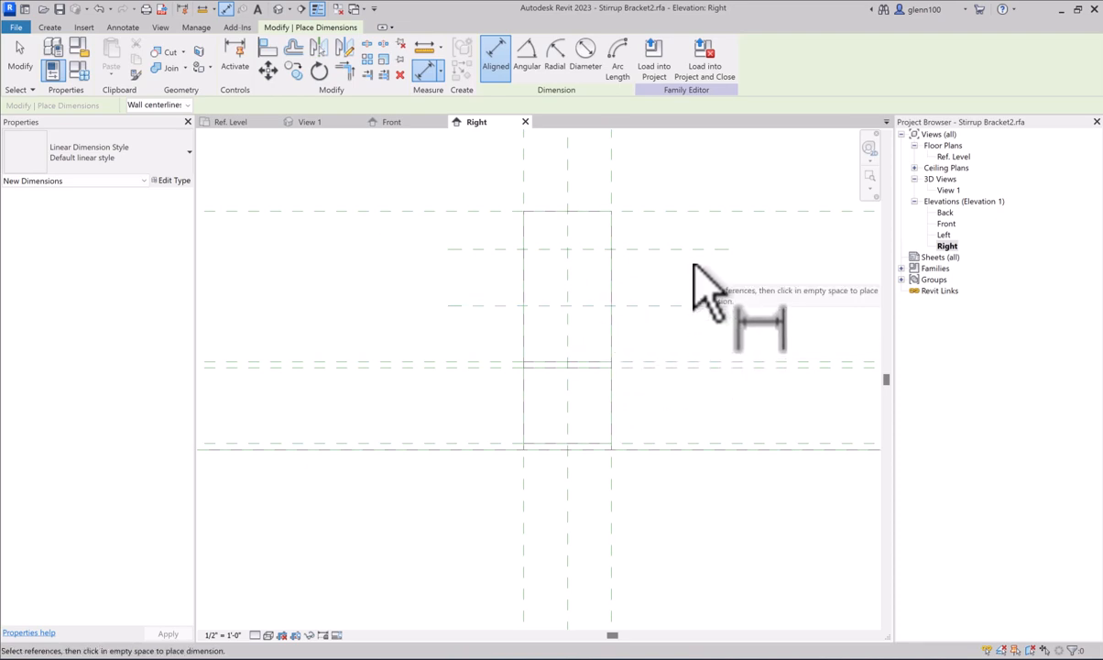
{"action": "left_click", "coordinate": [683, 212]}
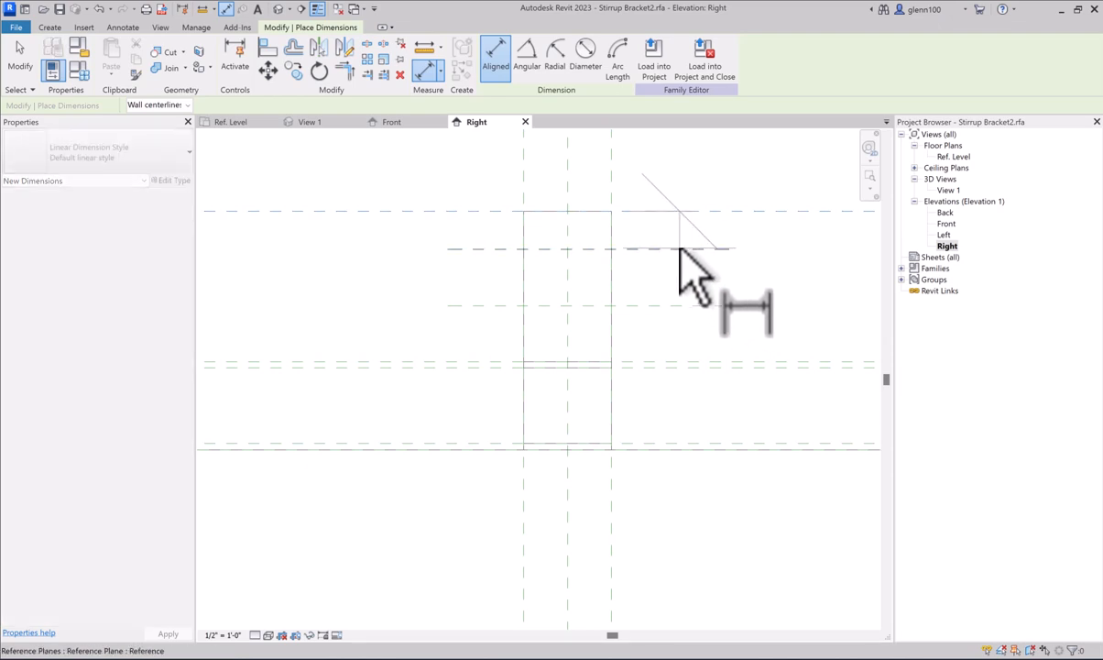
{"action": "left_click", "coordinate": [683, 250]}
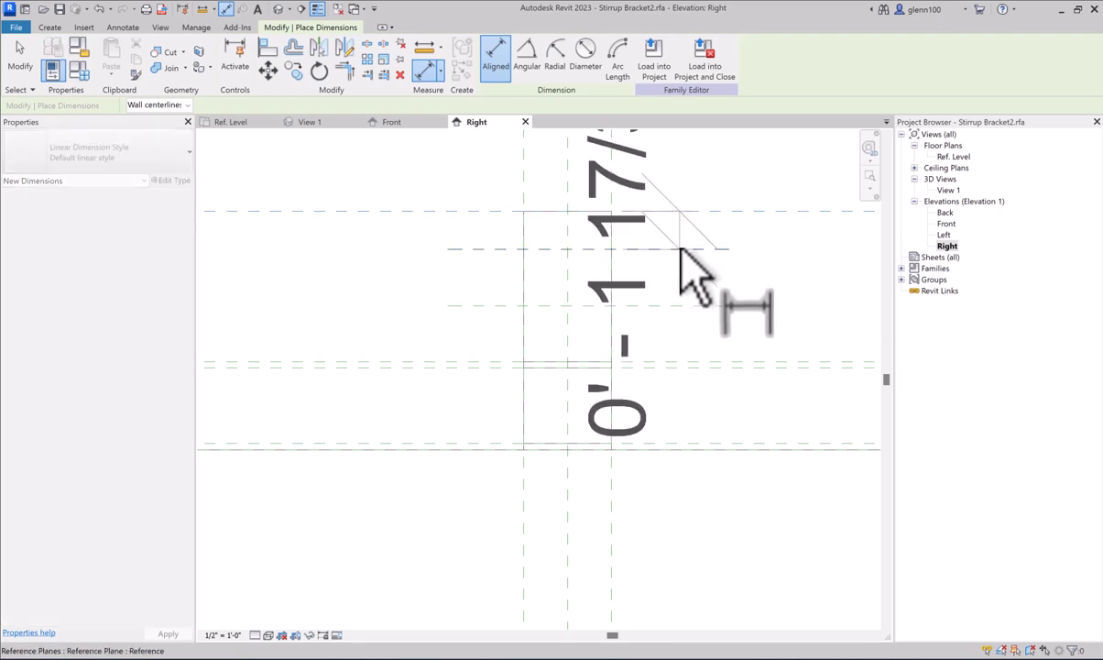
{"action": "left_click", "coordinate": [717, 557]}
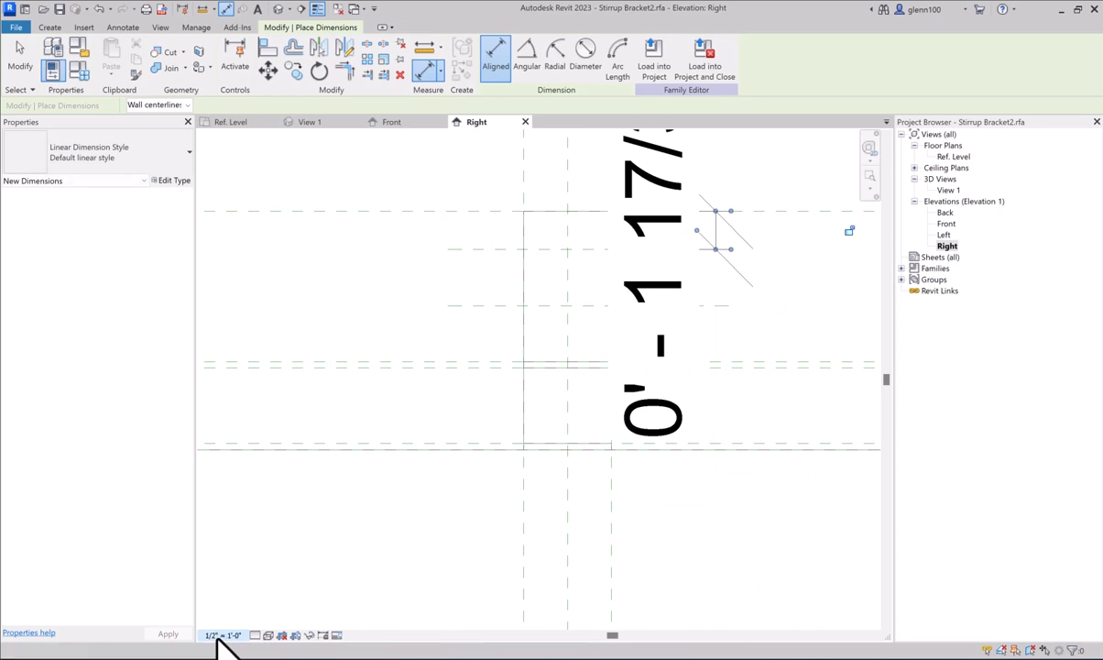
{"action": "left_click", "coordinate": [223, 634]}
{"action": "left_click", "coordinate": [237, 260]}
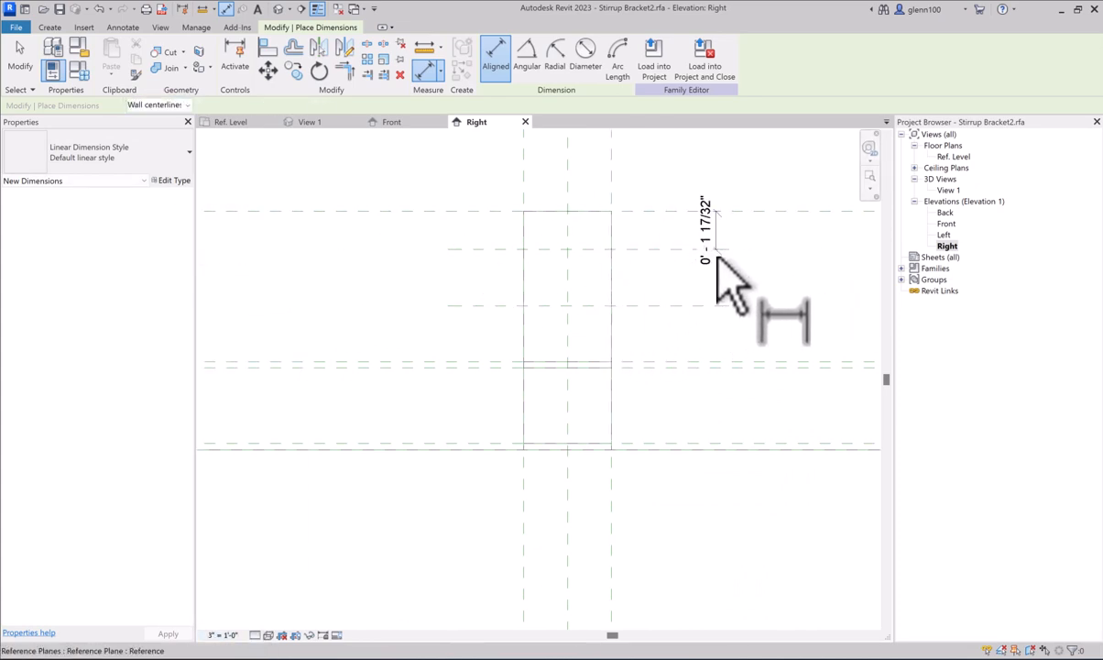
- Set the upper new reference plane's distance below the side plate's top to 1"
{"action": "left_click", "coordinate": [21, 57]}
{"action": "left_click", "coordinate": [655, 248]}
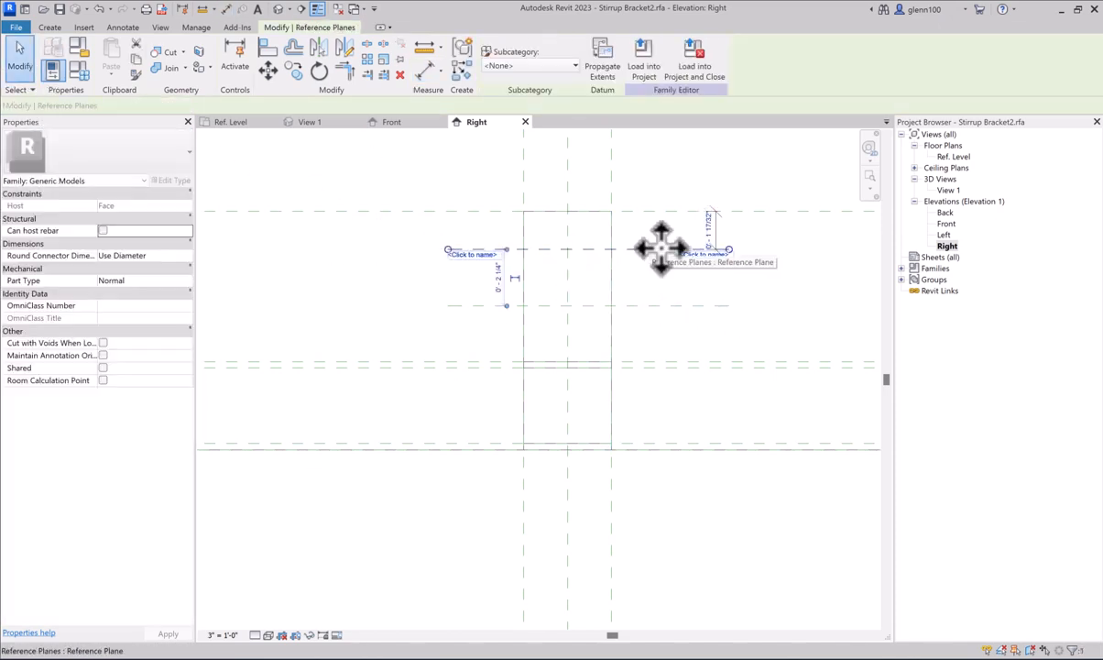
{"action": "left_click", "coordinate": [710, 231]}
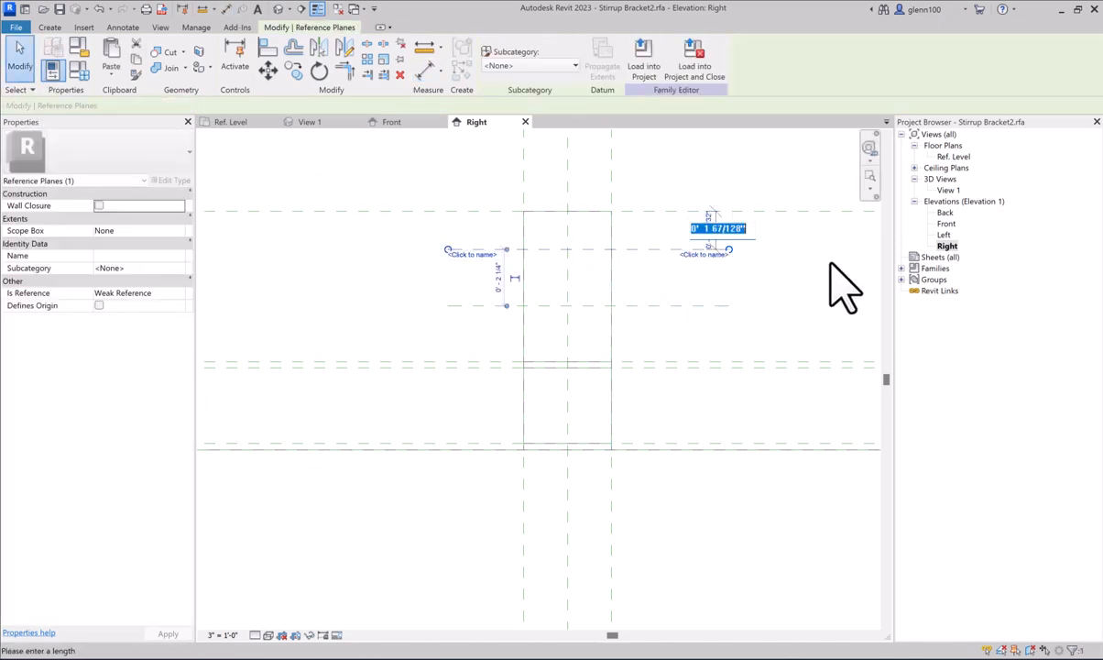
{"action": "key", "text": "Return"}
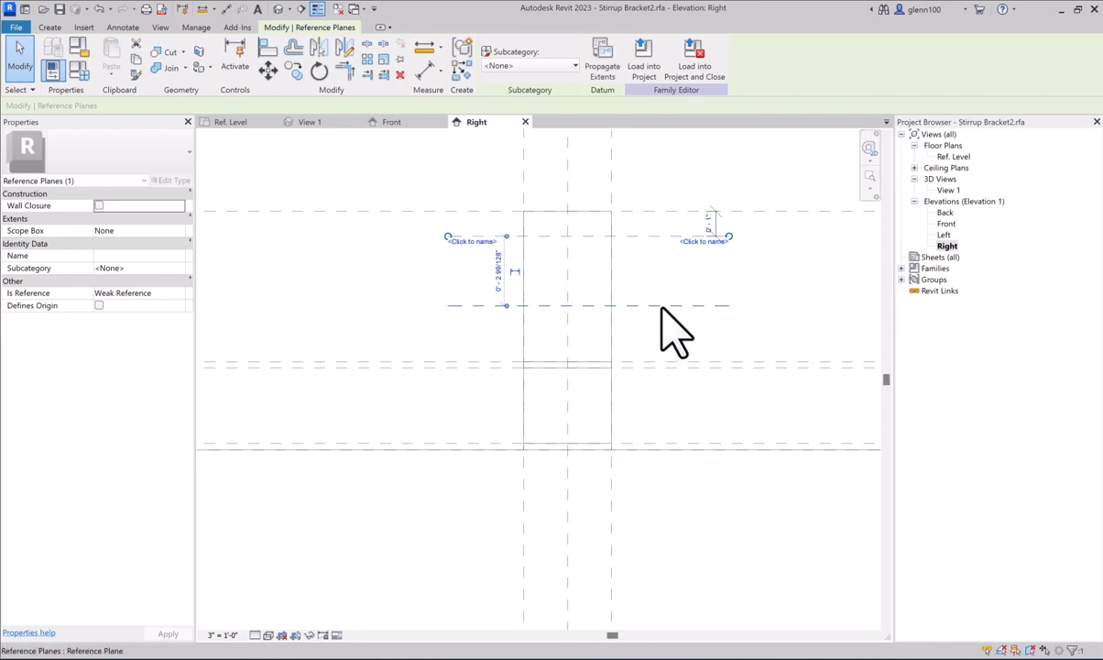
- Add an aligned dimension between the two new horizontal reference planes
{"action": "left_click", "coordinate": [228, 9]}
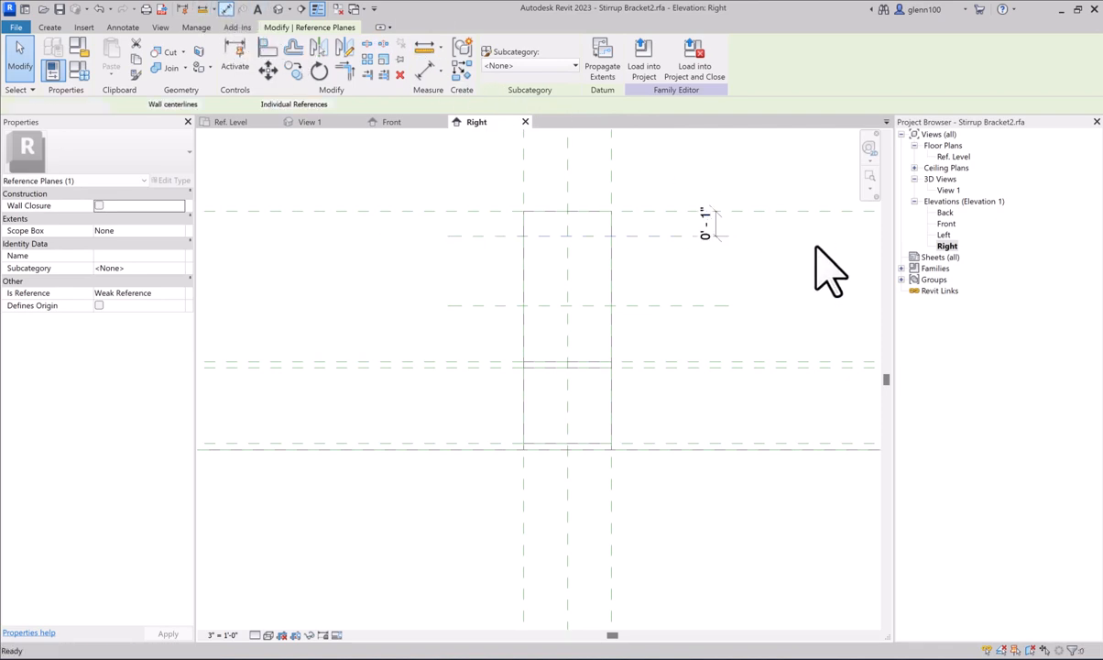
{"action": "left_click", "coordinate": [661, 236]}
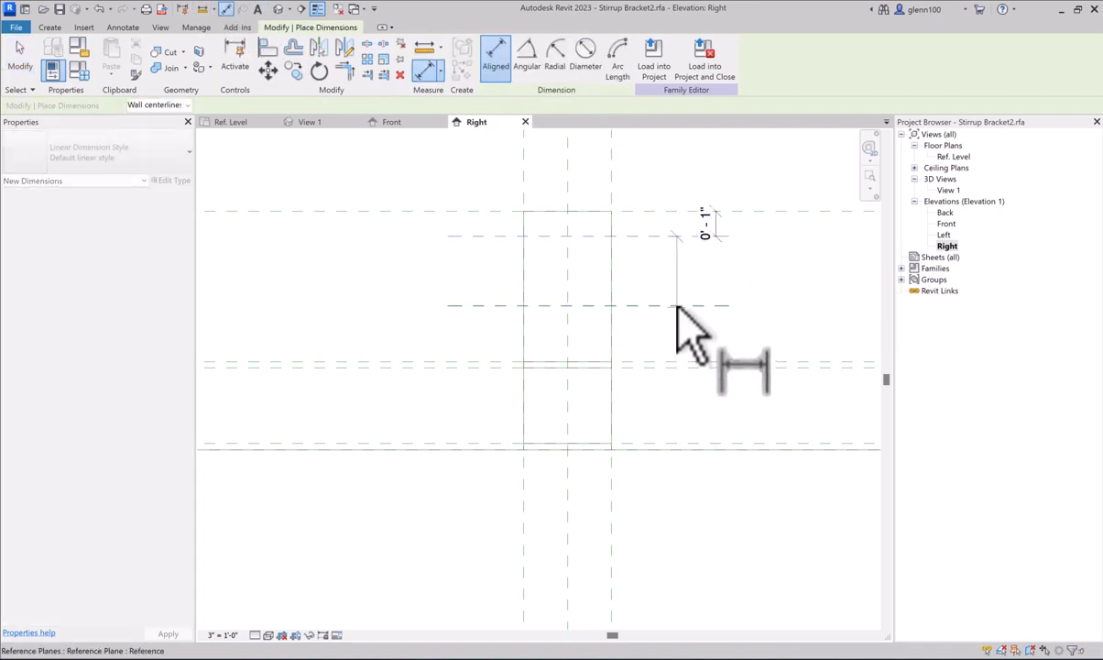
{"action": "left_click", "coordinate": [676, 306]}
{"action": "left_click", "coordinate": [673, 339]}
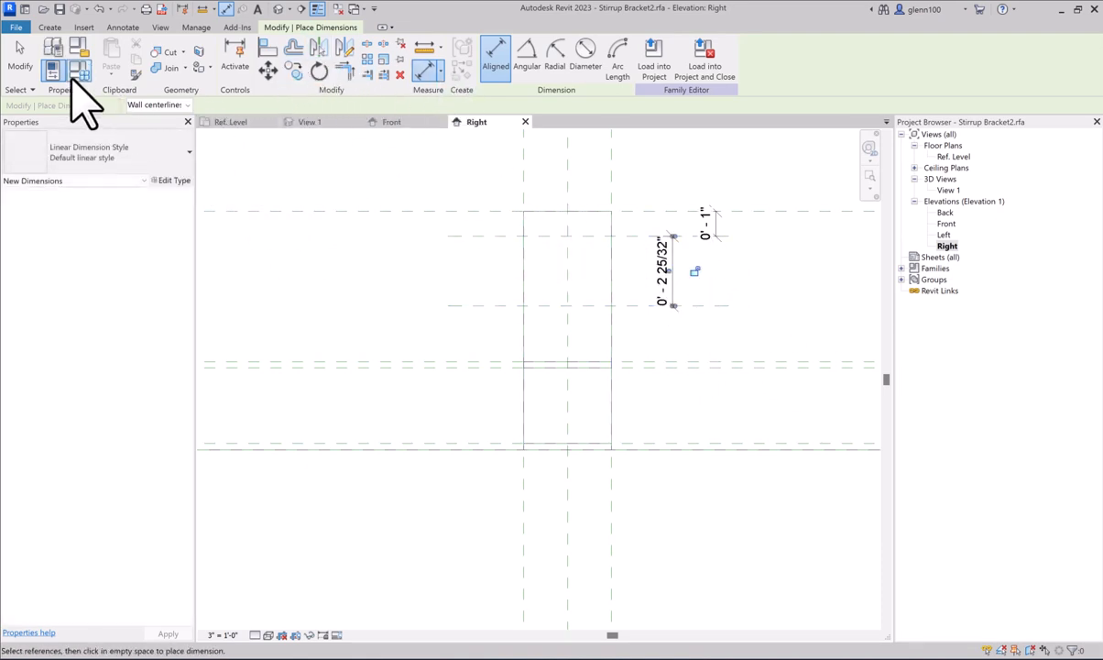
{"action": "left_click", "coordinate": [19, 56]}
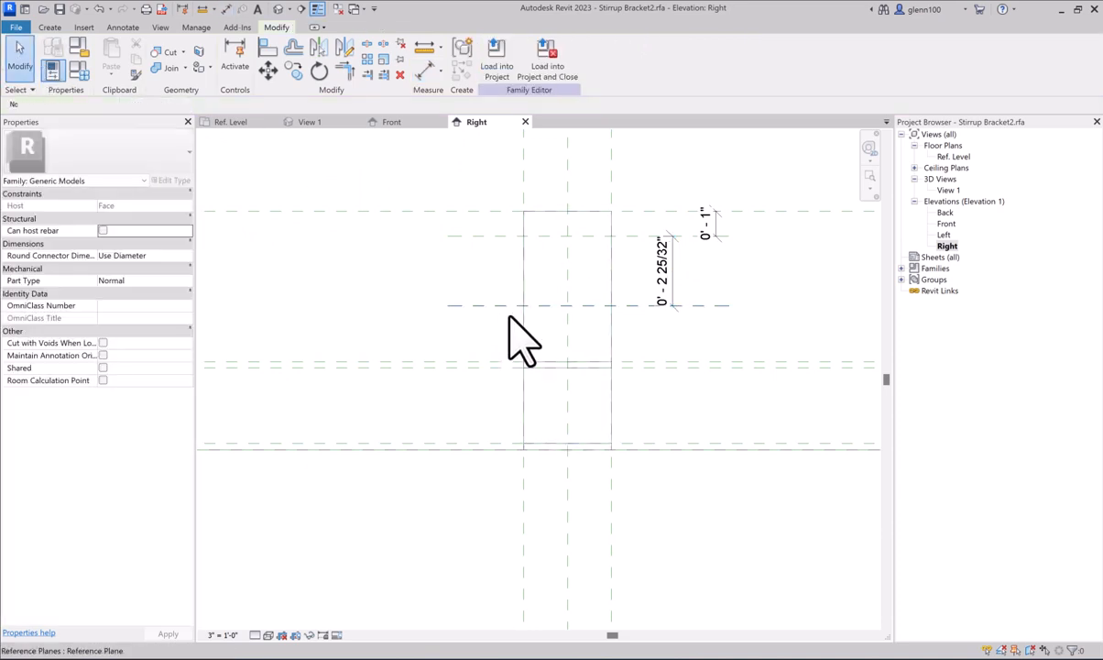
- Set the lower new reference plane's spacing from the upper one to 2"
{"action": "left_click", "coordinate": [705, 306]}
{"action": "left_click", "coordinate": [670, 275]}
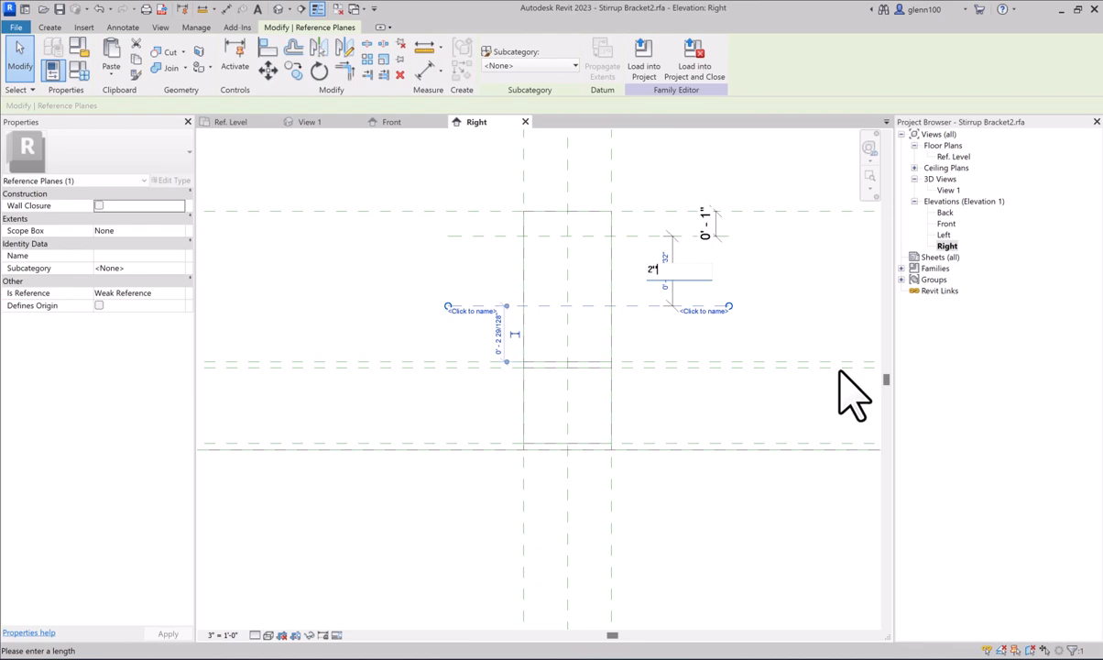
{"action": "type", "text": "2"}
{"action": "key", "text": "Return"}
{"action": "left_click", "coordinate": [741, 348]}
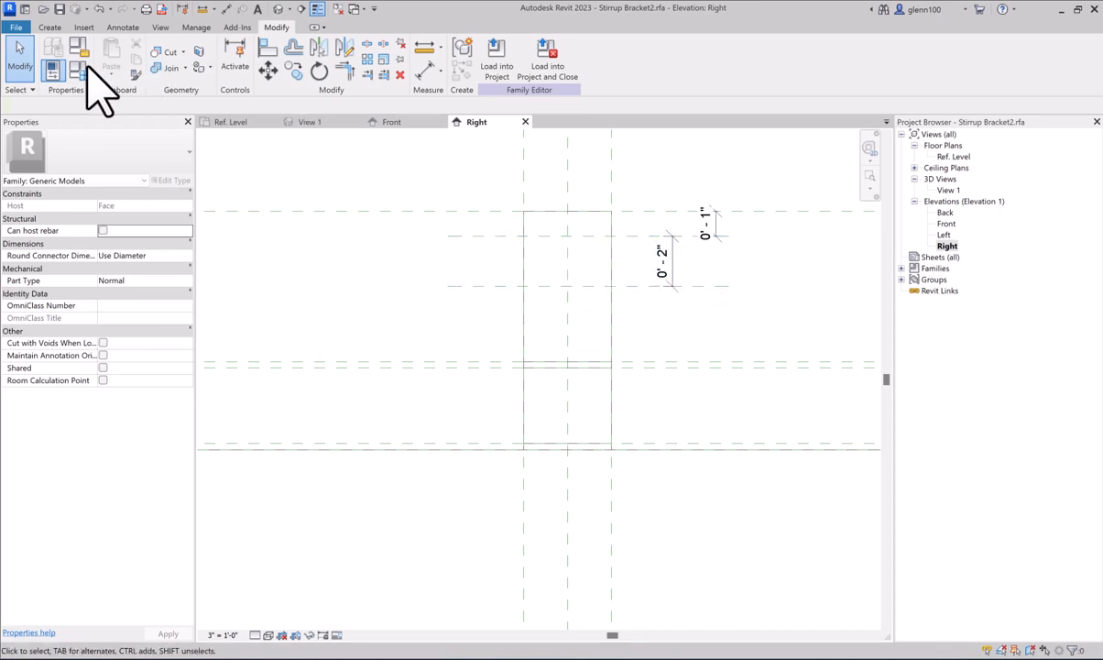
- Move the 2" dimension in line with the 1" dimension beside the side plate
{"action": "left_click", "coordinate": [672, 275]}
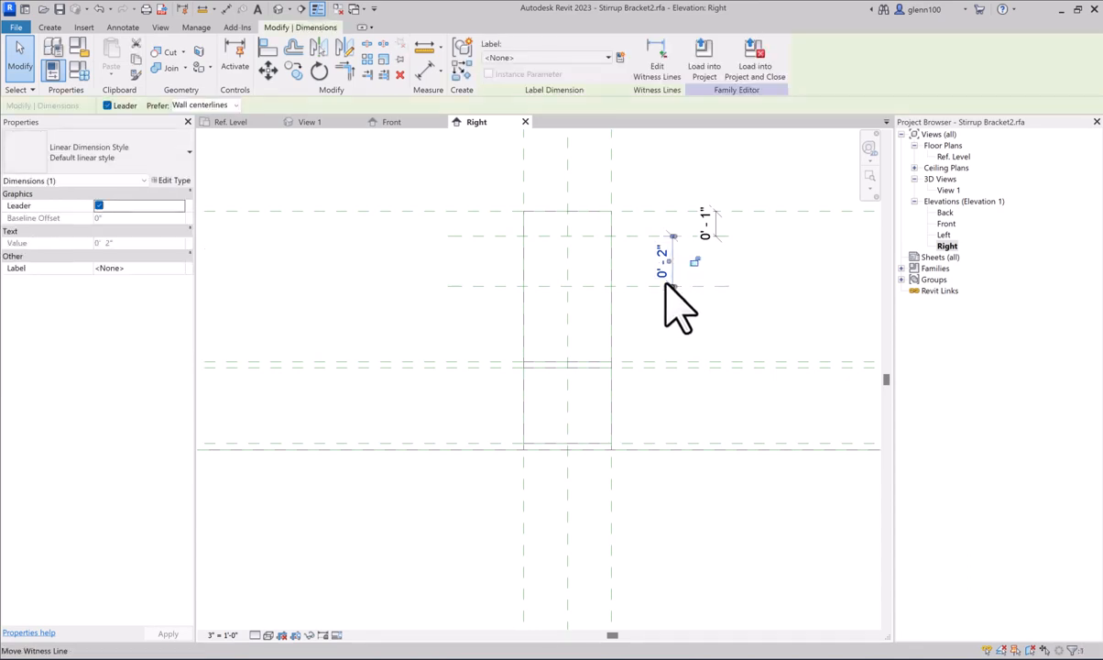
{"action": "scroll", "coordinate": [666, 285], "scroll_direction": "up", "scroll_amount": 3}
{"action": "left_click_drag", "start_coordinate": [675, 276], "coordinate": [723, 316]}
{"action": "left_click", "coordinate": [623, 376]}
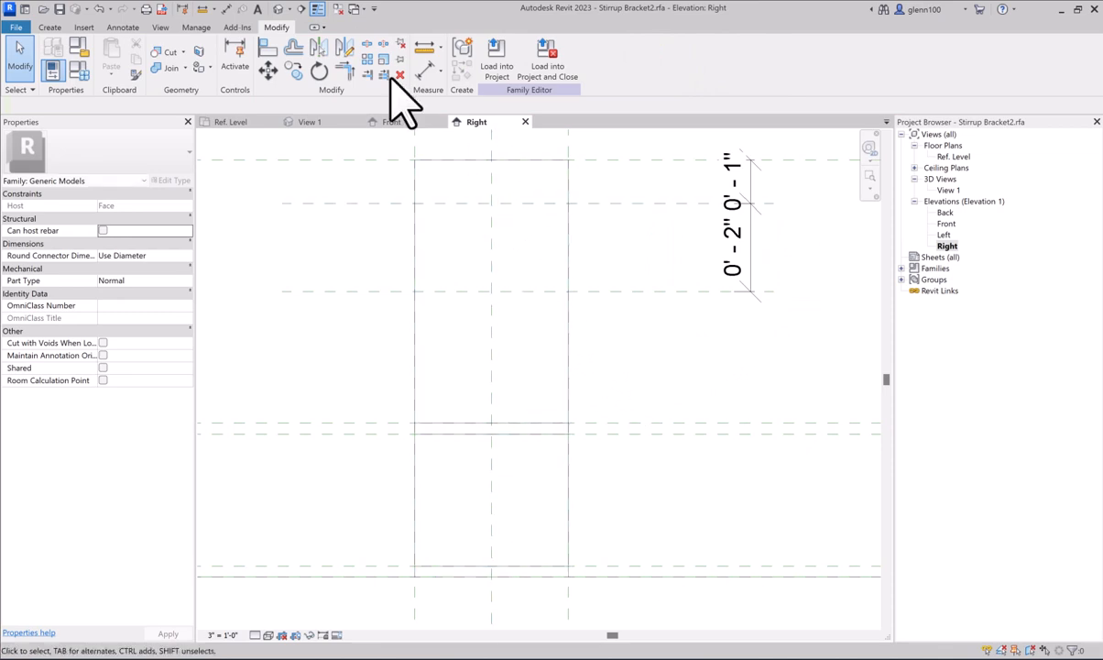
- Check which work plane is set for reference lines and view the bracket in the Ref. Level plan
{"action": "left_click", "coordinate": [50, 28]}
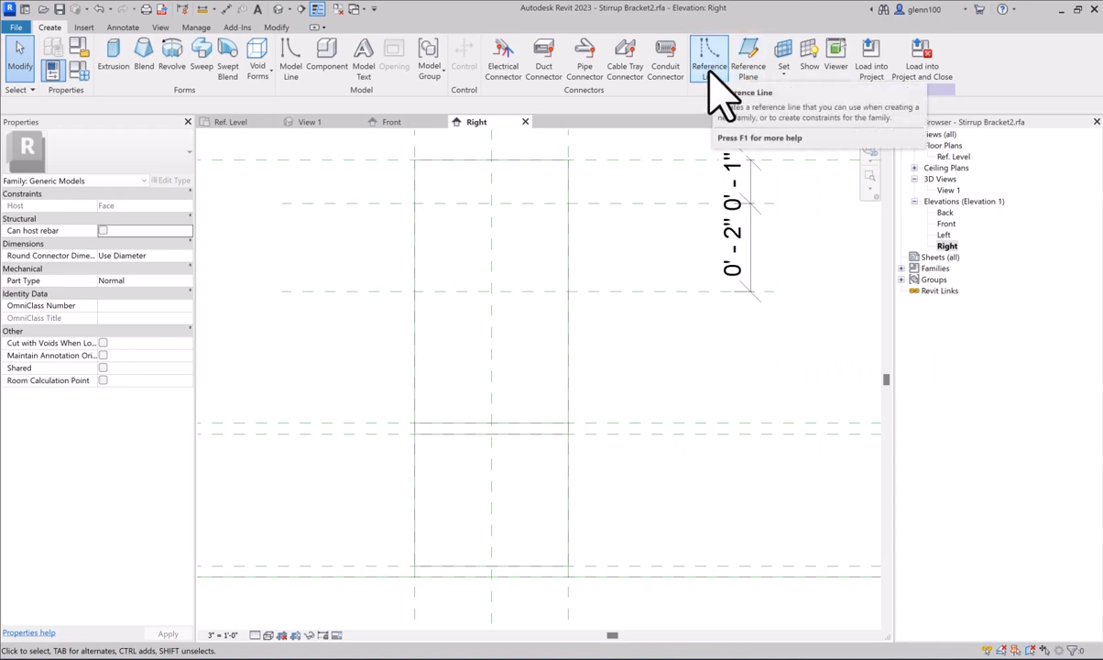
{"action": "left_click", "coordinate": [710, 74]}
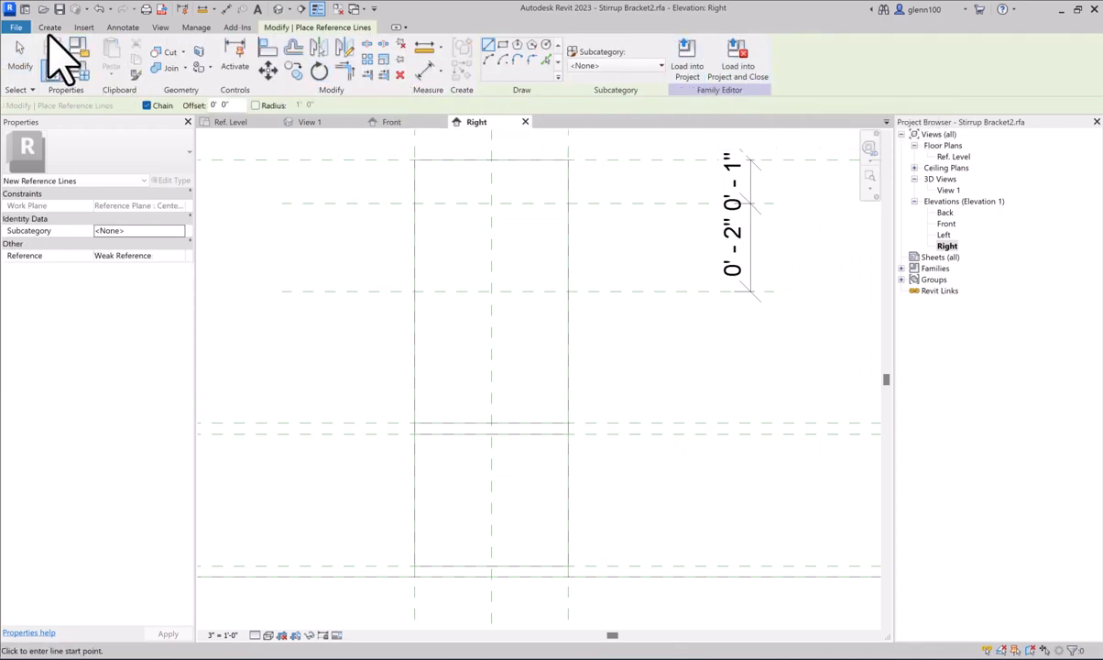
{"action": "left_click", "coordinate": [49, 27]}
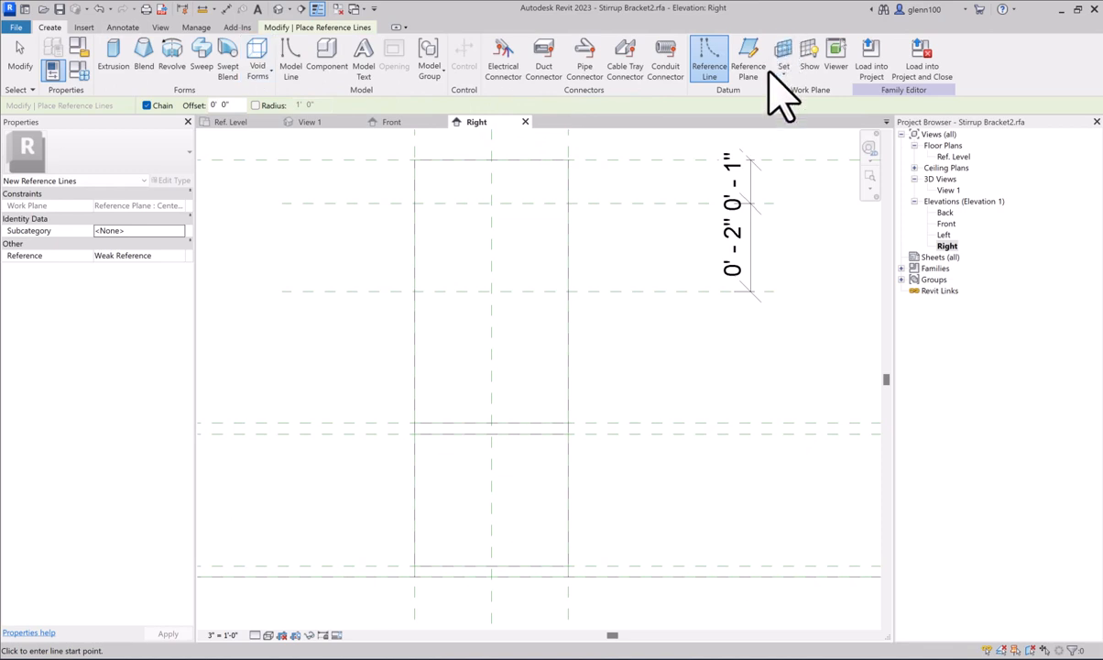
{"action": "left_click", "coordinate": [820, 106]}
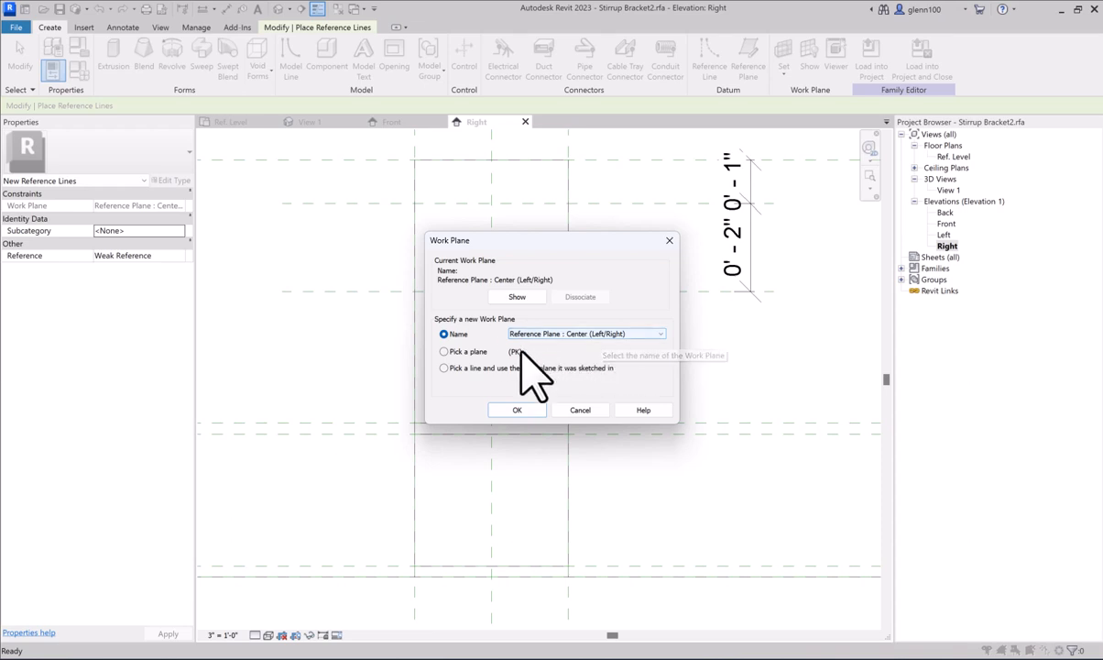
{"action": "left_click", "coordinate": [578, 410]}
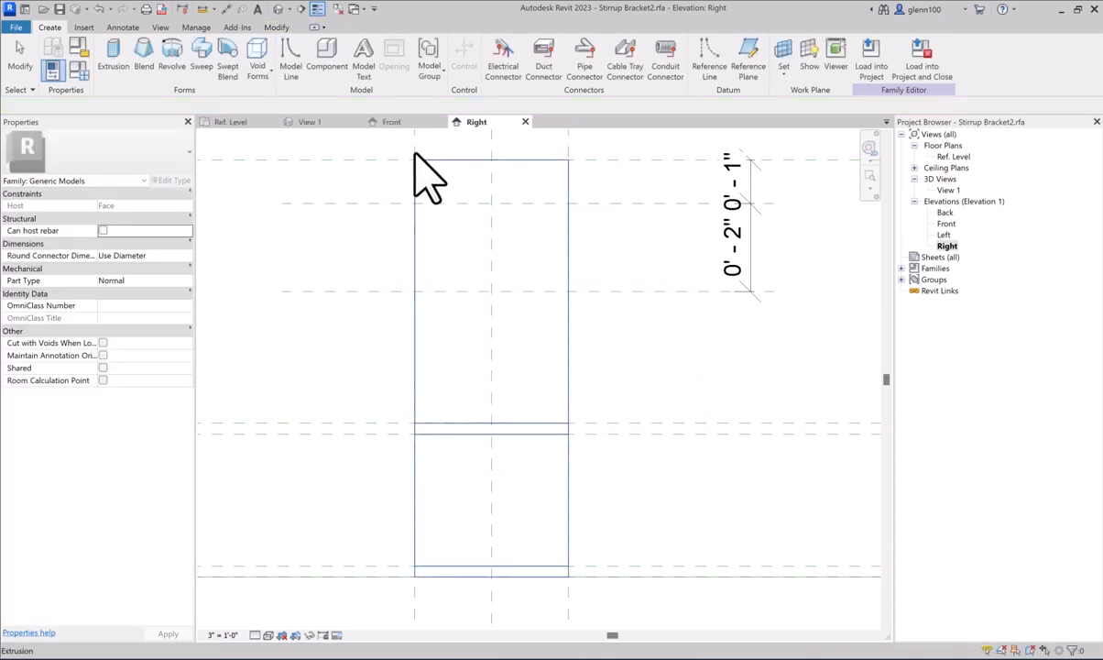
{"action": "left_click", "coordinate": [241, 124]}
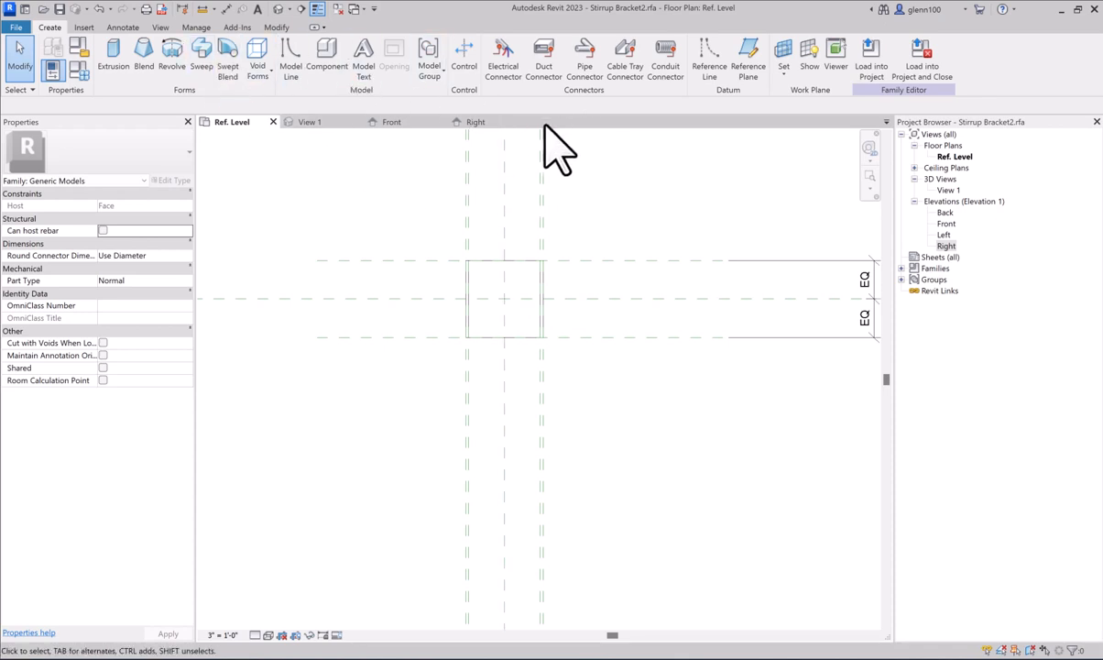
{"action": "left_click", "coordinate": [474, 124]}
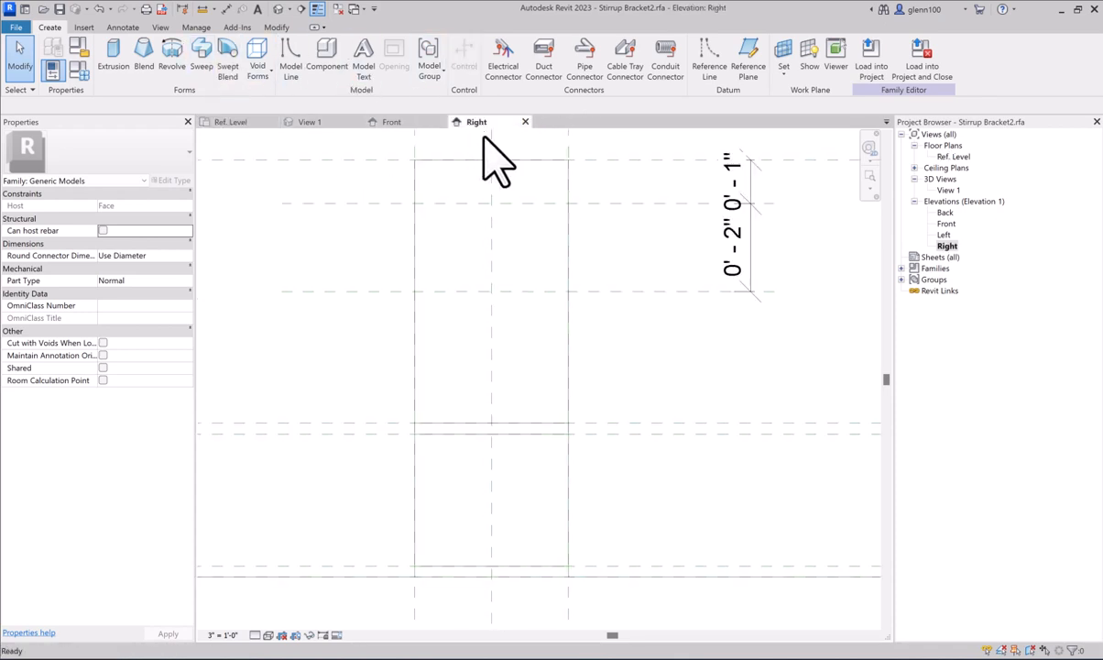
- Draw a 1/4" radius reference-line circle where the upper bolt plane crosses the side plate's vertical centre plane
{"action": "left_click", "coordinate": [710, 80]}
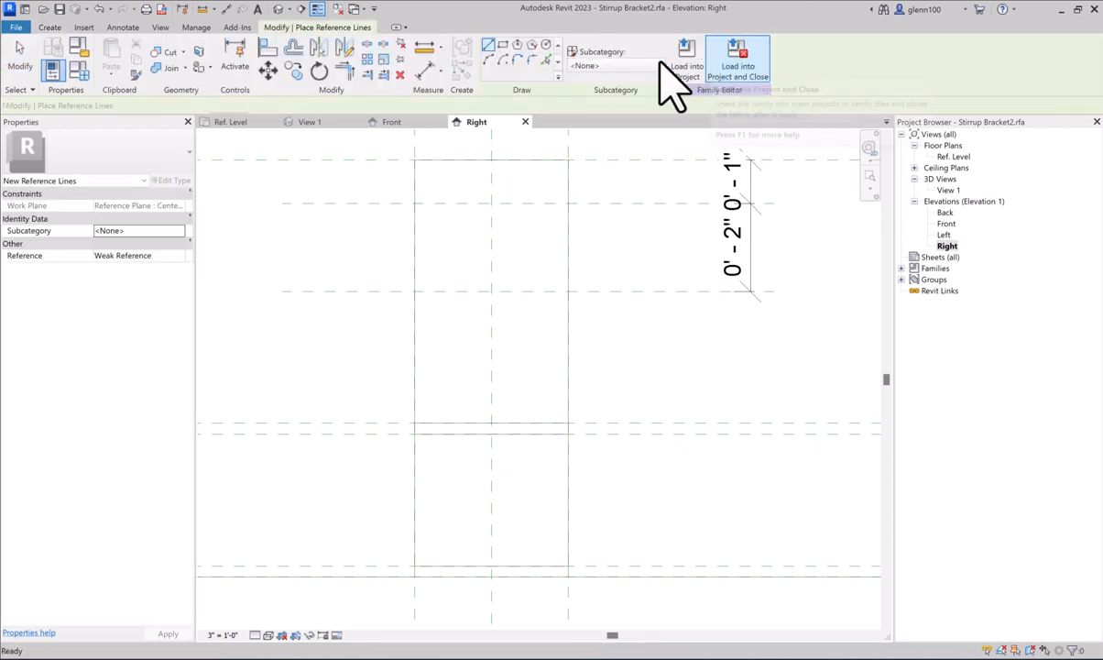
{"action": "left_click", "coordinate": [547, 46]}
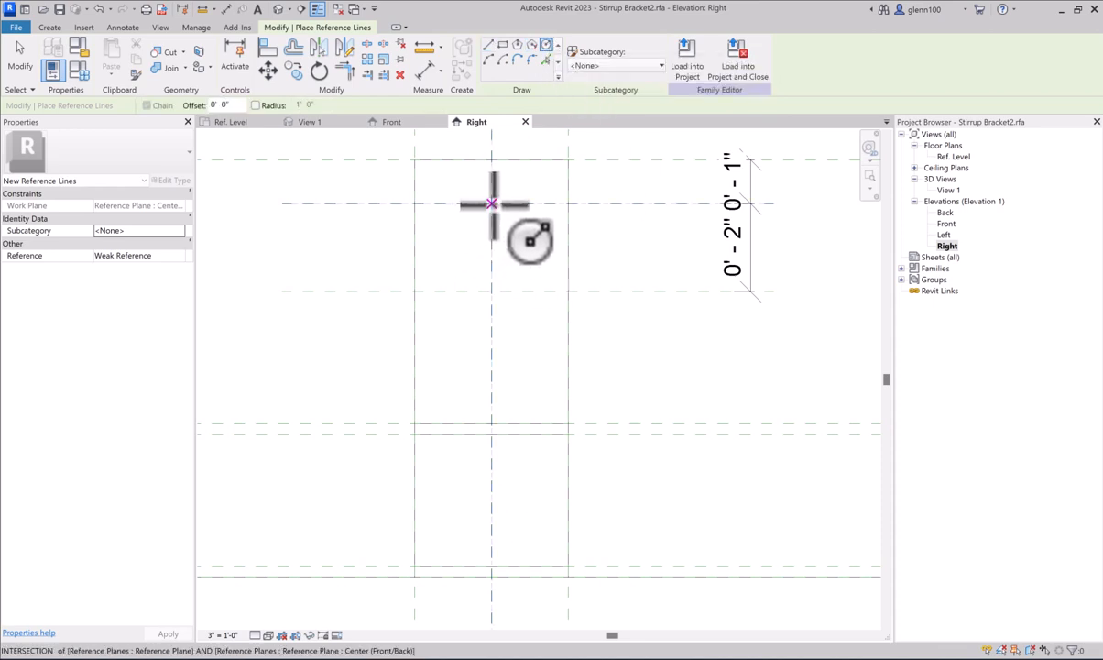
{"action": "left_click", "coordinate": [492, 204]}
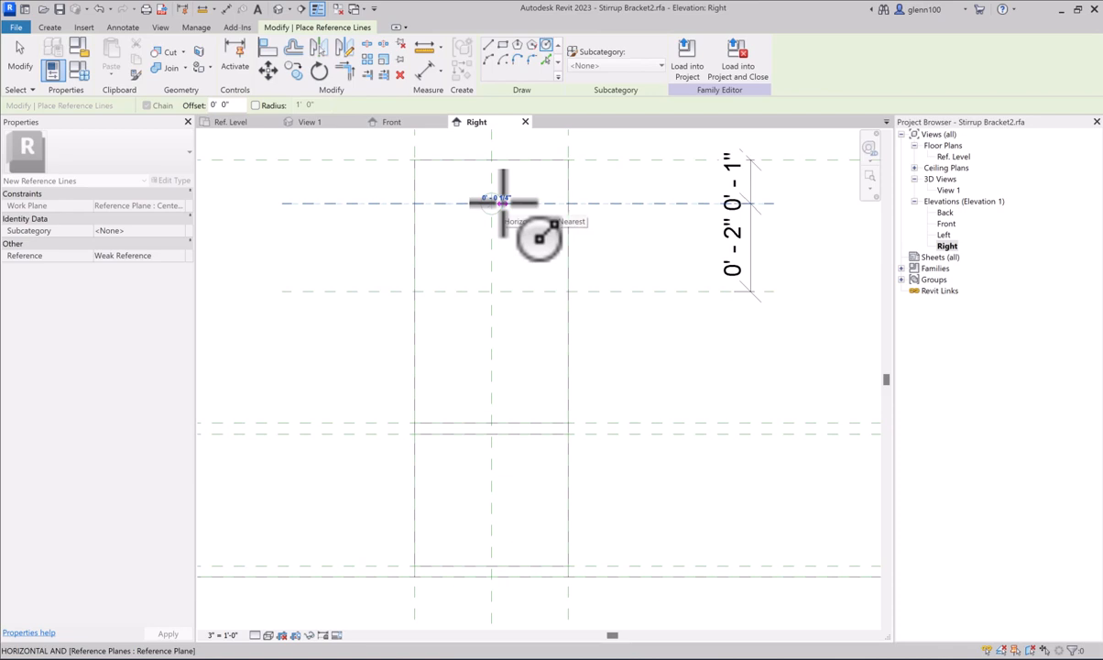
{"action": "left_click", "coordinate": [502, 200]}
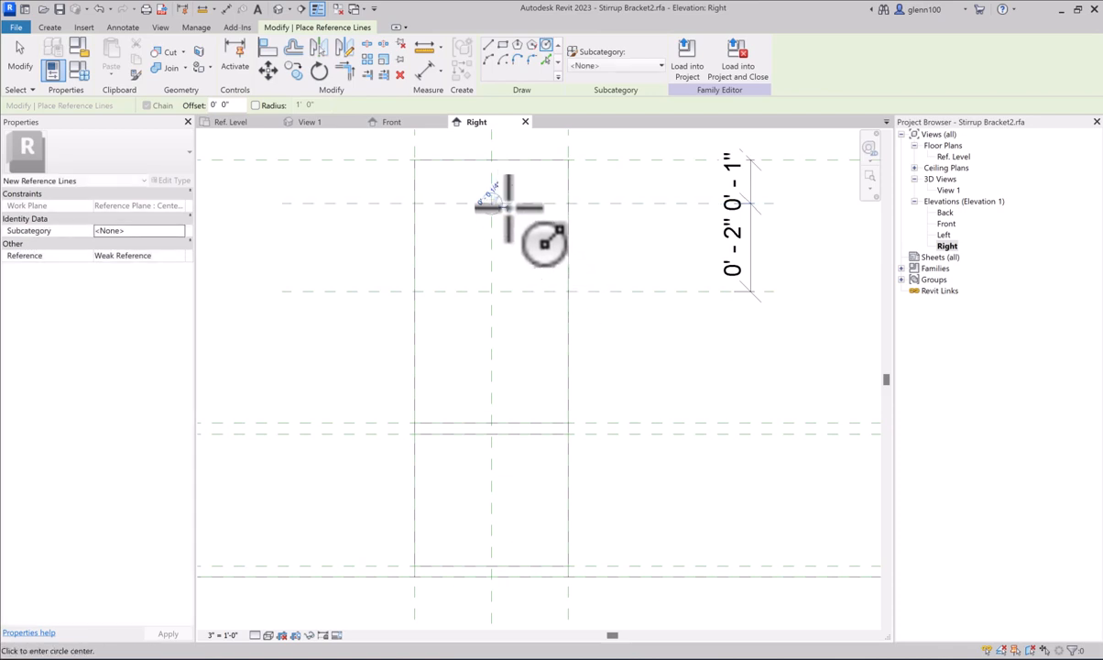
- Draw a second 1/4" radius reference-line circle where the lower bolt plane crosses the vertical centre plane, and finish the reference lines
{"action": "left_click", "coordinate": [492, 290]}
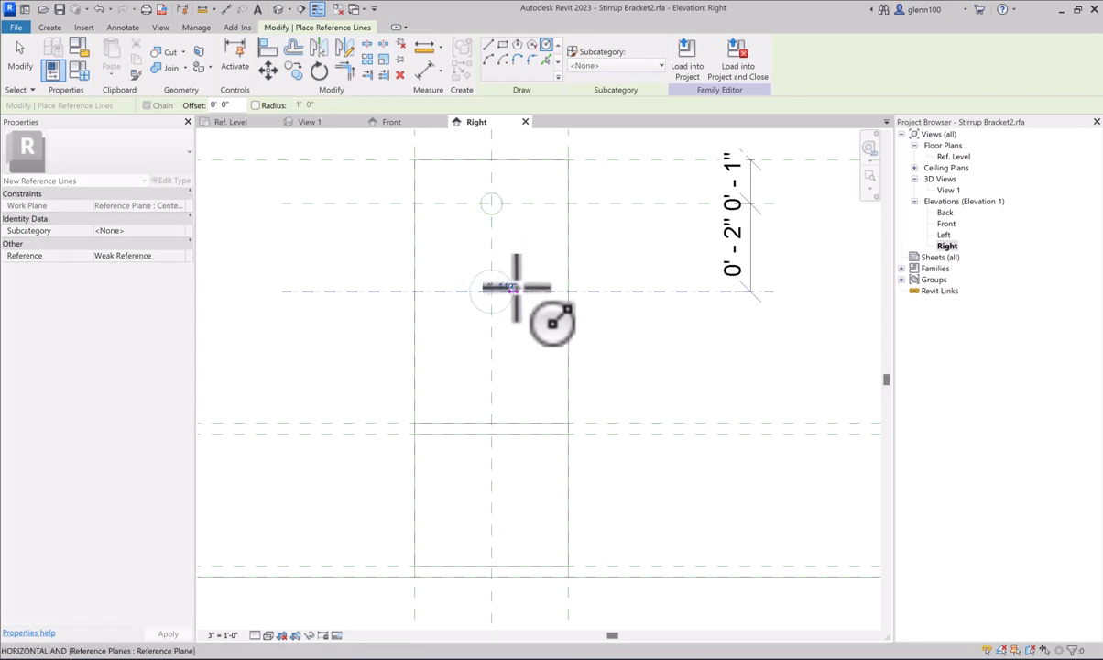
{"action": "scroll", "coordinate": [502, 291], "scroll_direction": "up", "scroll_amount": 4}
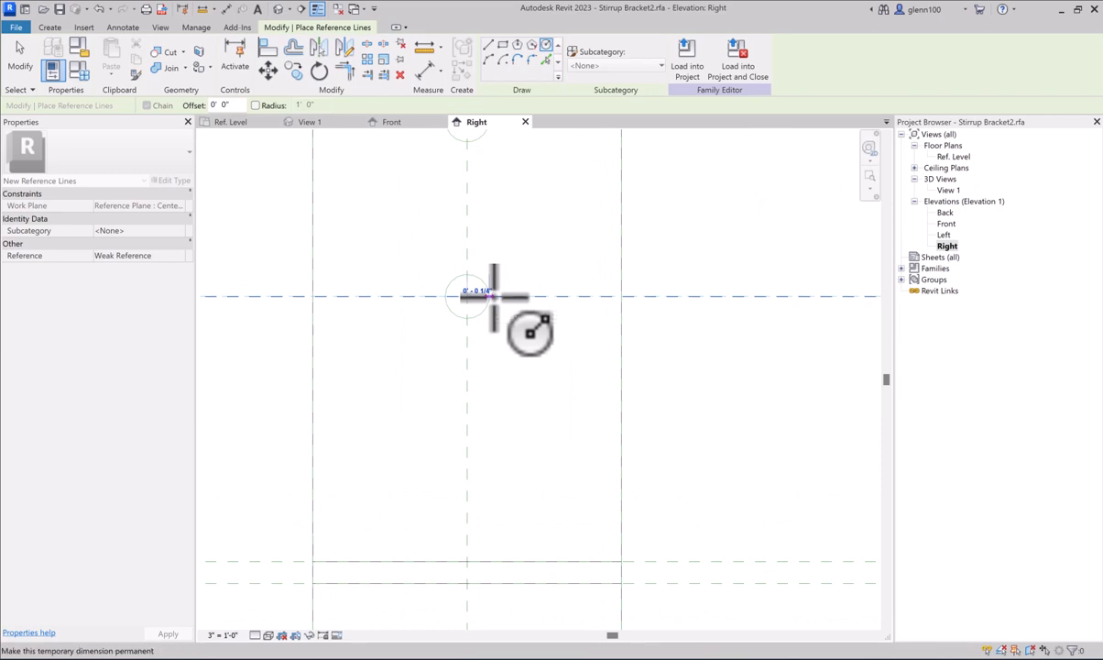
{"action": "scroll", "coordinate": [547, 229], "scroll_direction": "down", "scroll_amount": 3}
{"action": "middle_click_drag", "start_coordinate": [586, 300], "coordinate": [584, 335]}
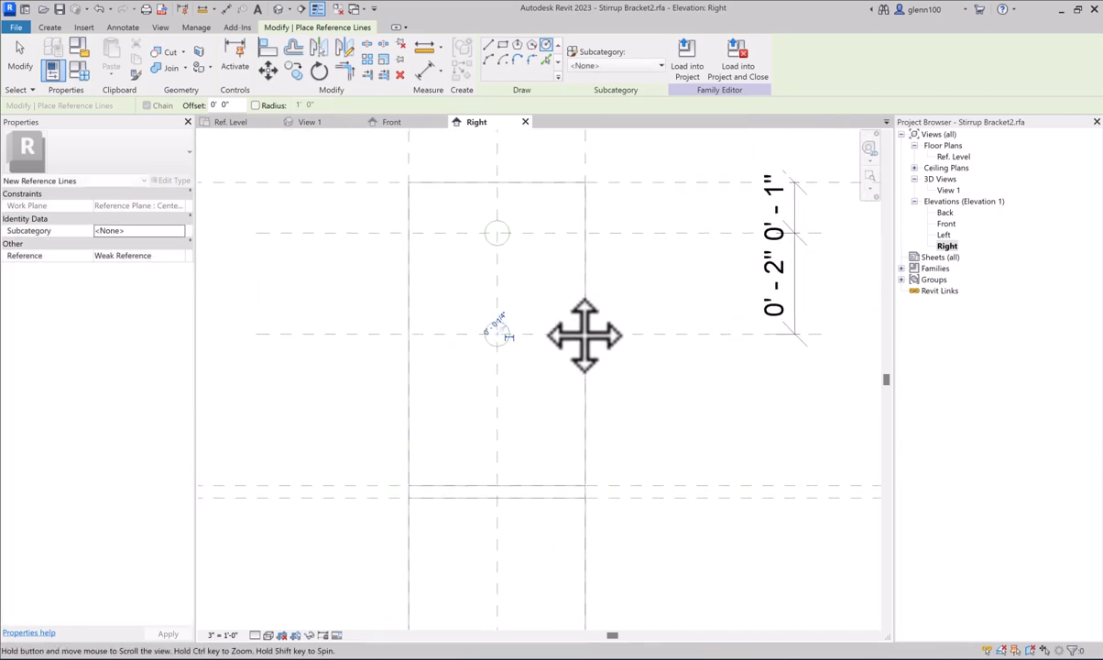
{"action": "scroll", "coordinate": [492, 227], "scroll_direction": "up", "scroll_amount": 3}
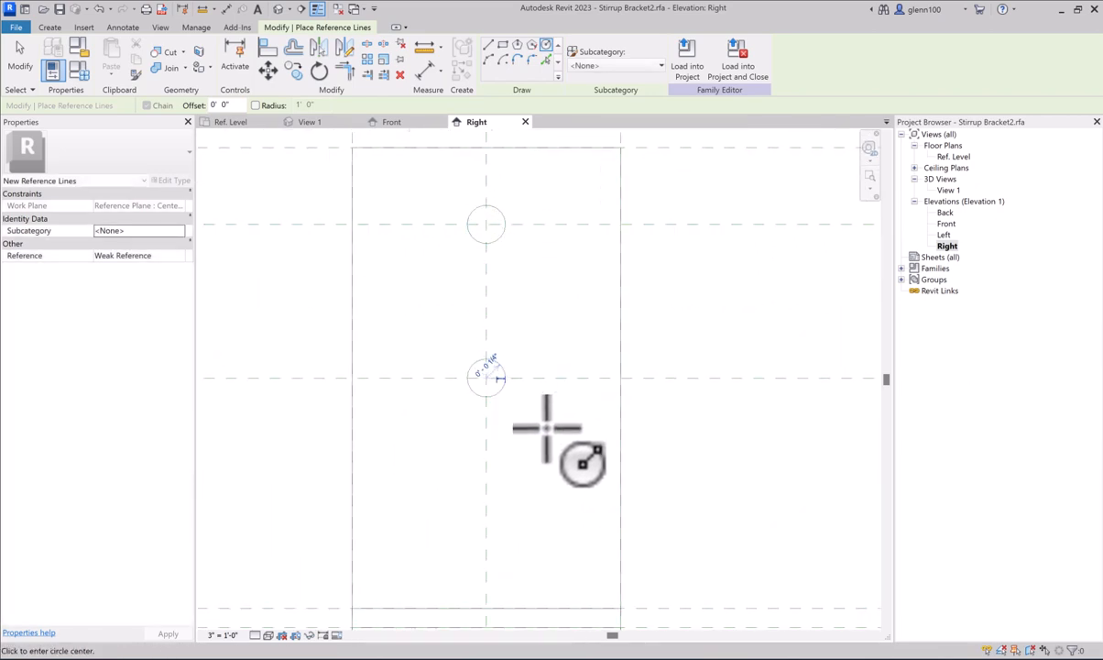
{"action": "left_click", "coordinate": [22, 57]}
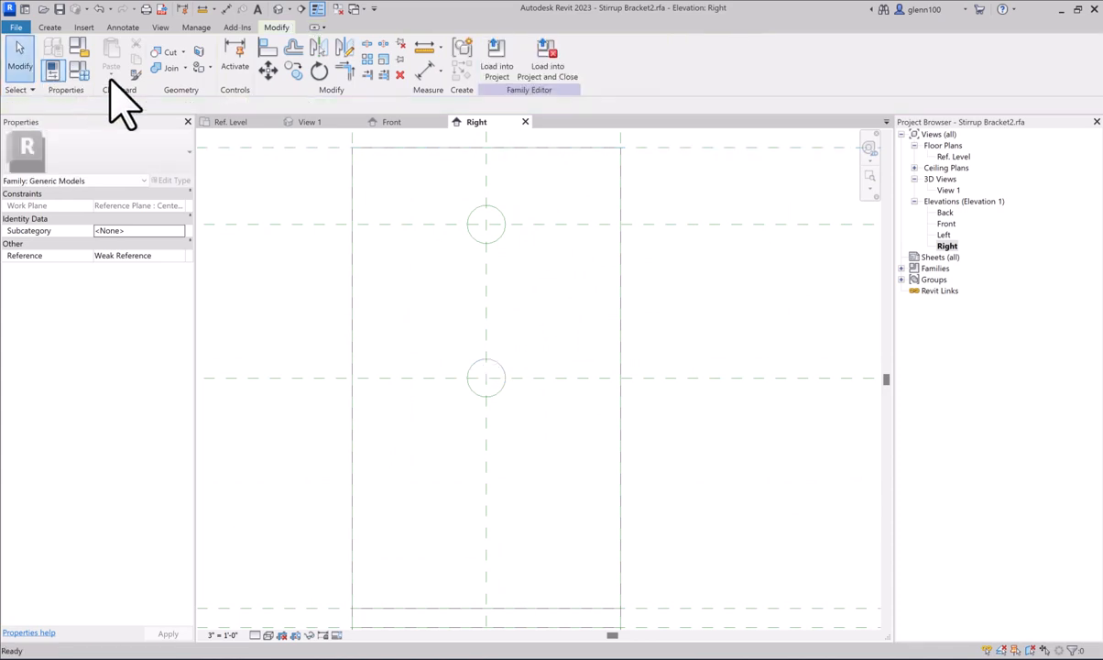
- Examine where the two reference circles sit between the side plates in 3D, from the front-right corner
{"action": "left_click", "coordinate": [308, 122]}
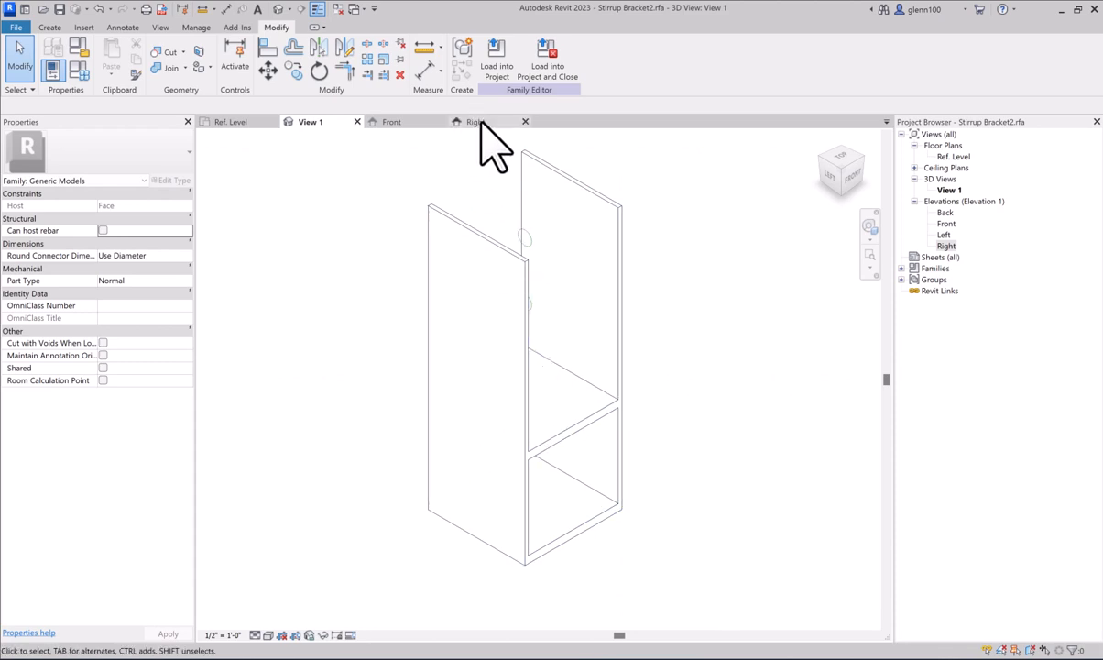
{"action": "left_click", "coordinate": [862, 157]}
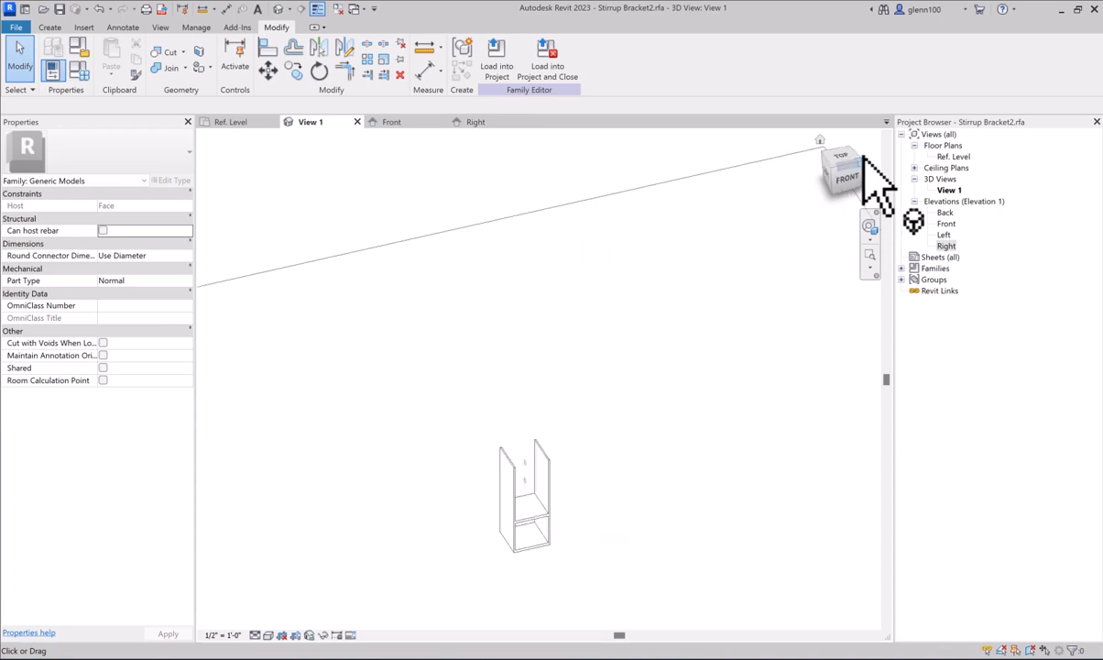
{"action": "scroll", "coordinate": [524, 361], "scroll_direction": "up", "scroll_amount": 3}
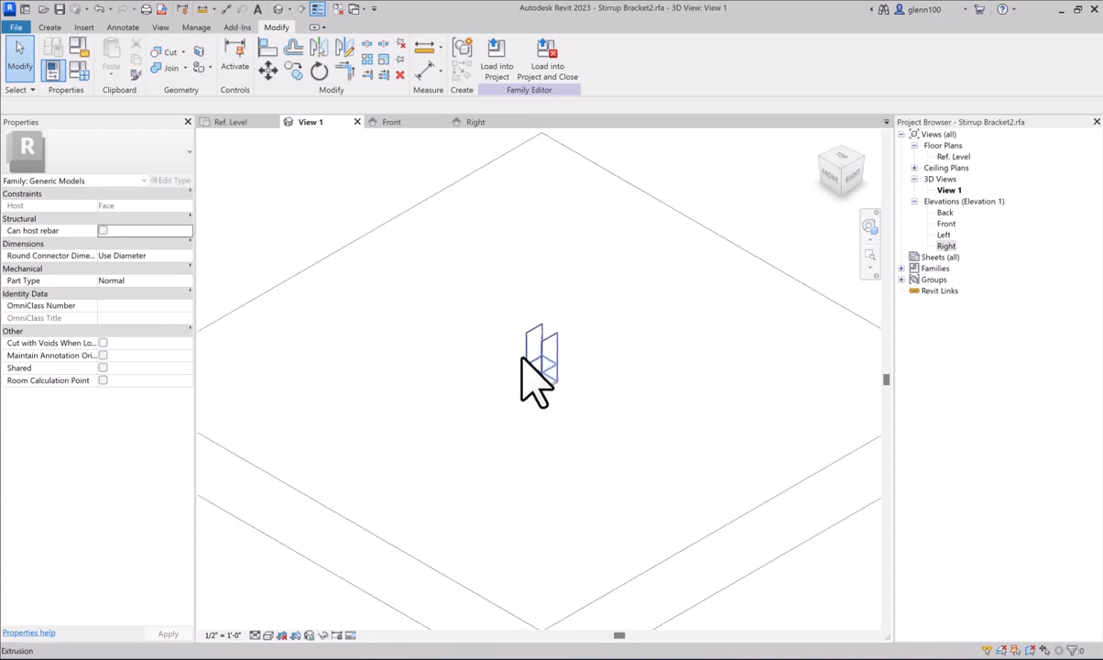
{"action": "scroll", "coordinate": [524, 359], "scroll_direction": "up", "scroll_amount": 4}
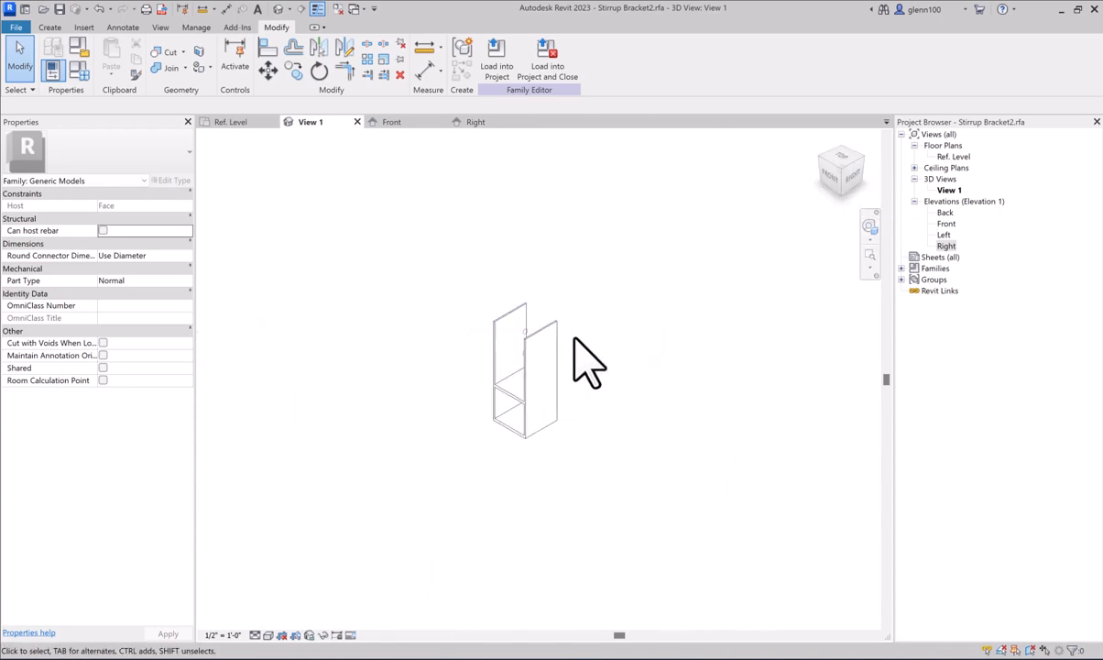
- Create a void extrusion in the Right elevation by picking the upper reference circle and locking the sketched circle to it
{"action": "left_click", "coordinate": [471, 123]}
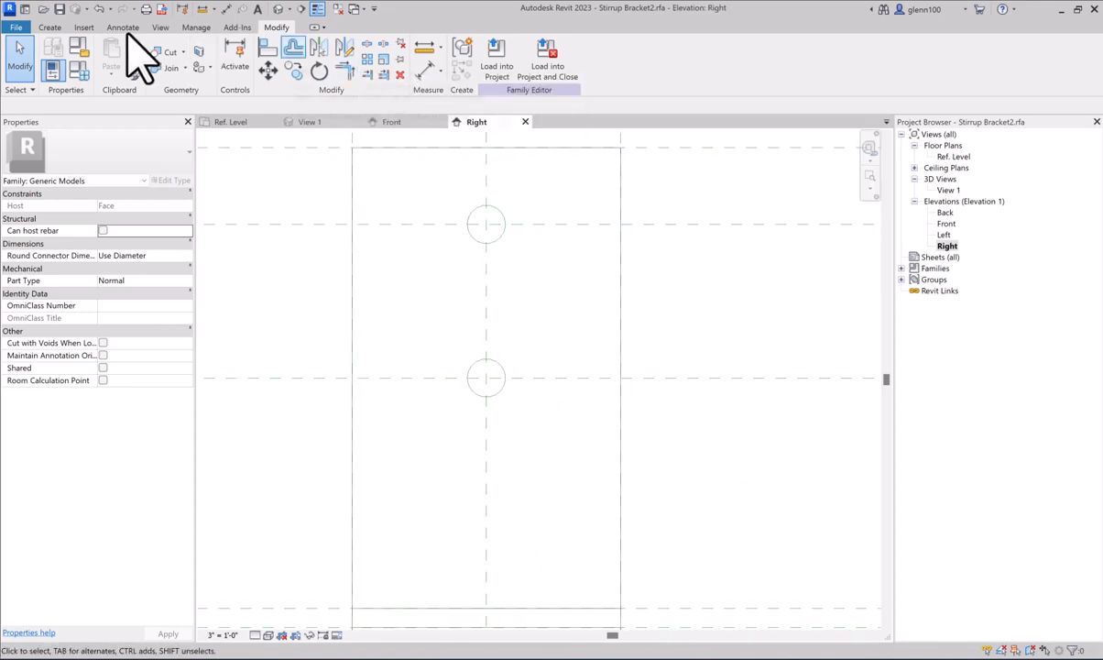
{"action": "left_click", "coordinate": [50, 28]}
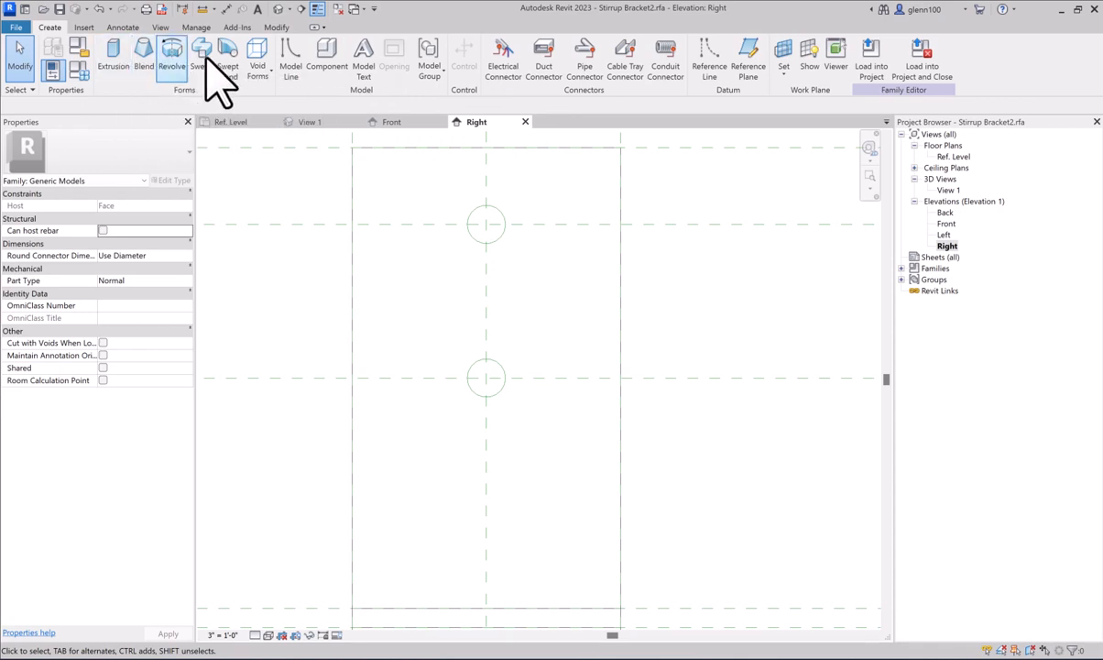
{"action": "left_click", "coordinate": [271, 81]}
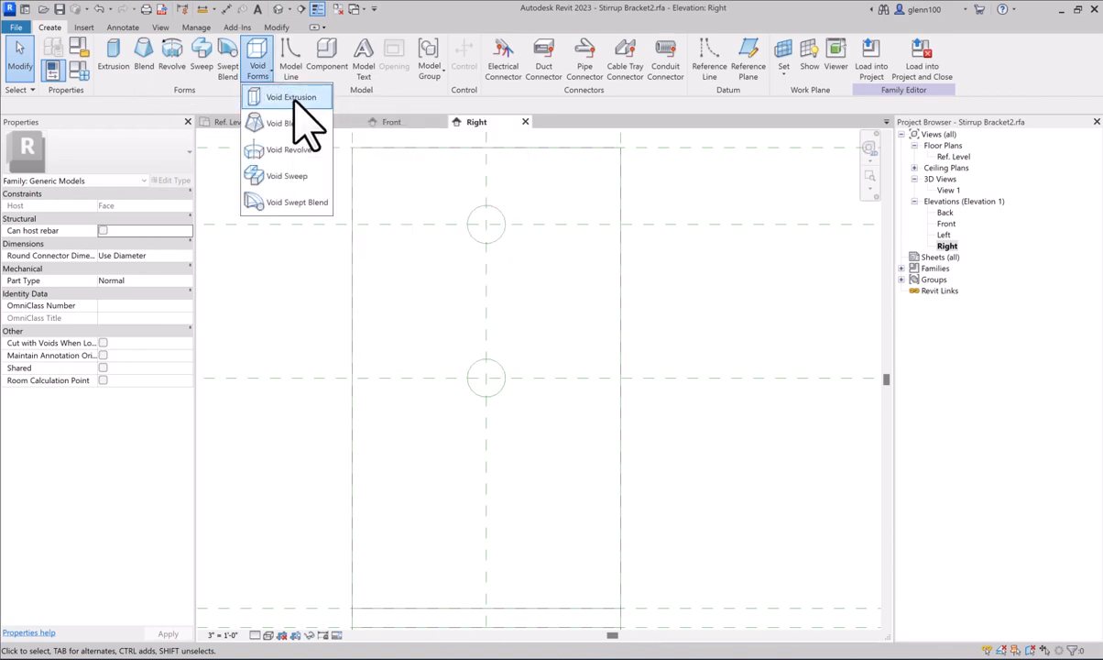
{"action": "left_click", "coordinate": [293, 99]}
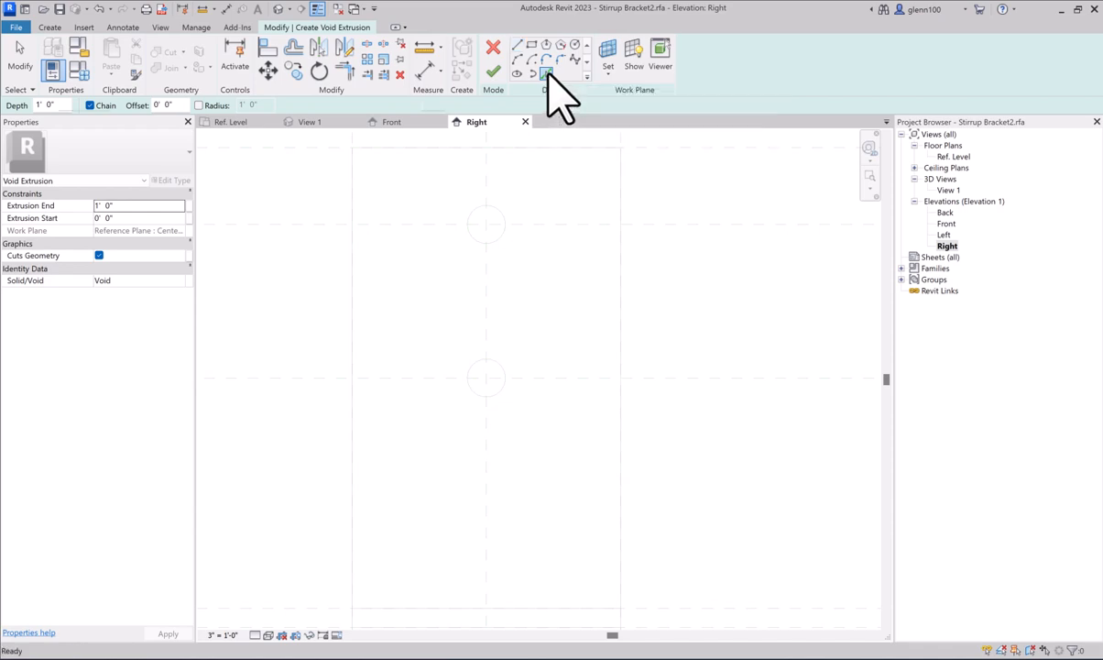
{"action": "left_click", "coordinate": [546, 76]}
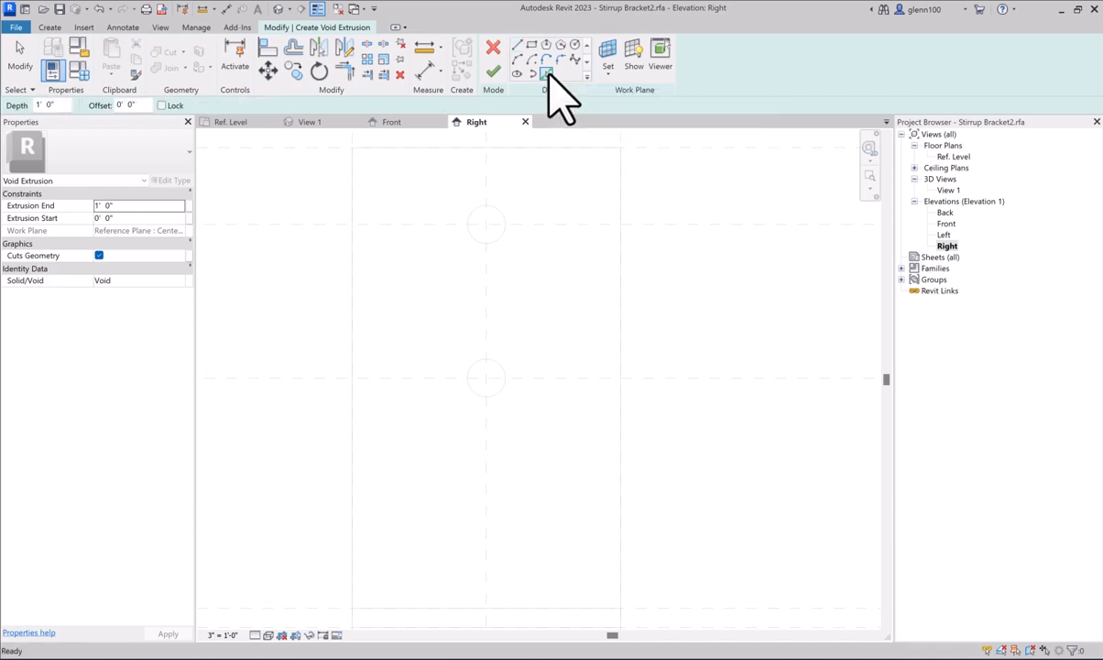
{"action": "left_click", "coordinate": [502, 236]}
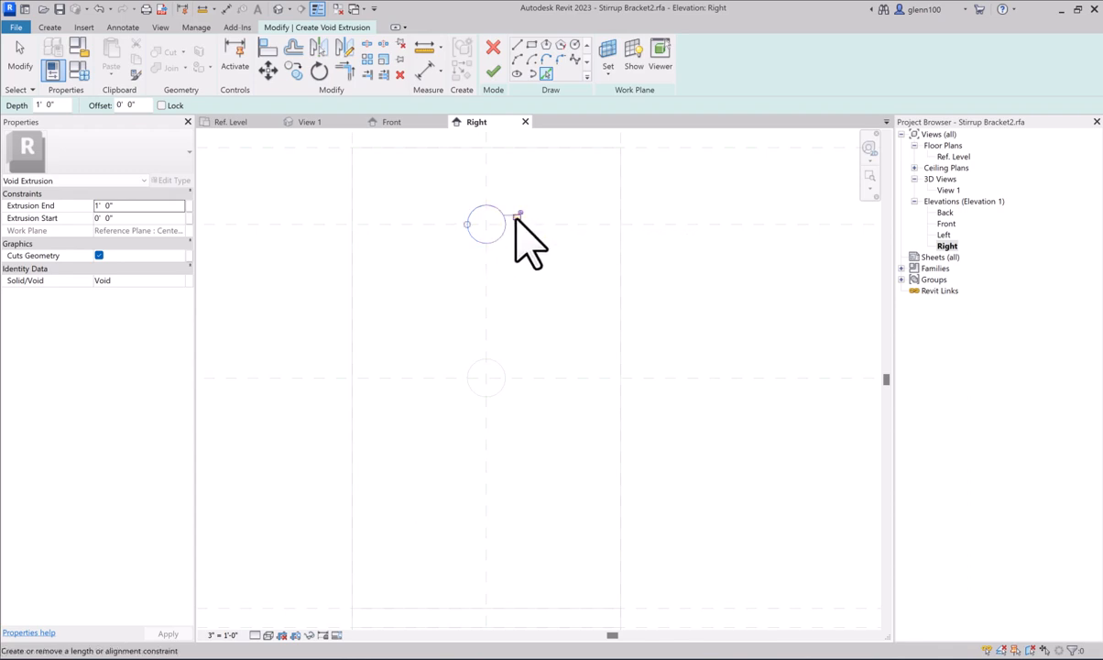
{"action": "scroll", "coordinate": [554, 305], "scroll_direction": "up", "scroll_amount": 3}
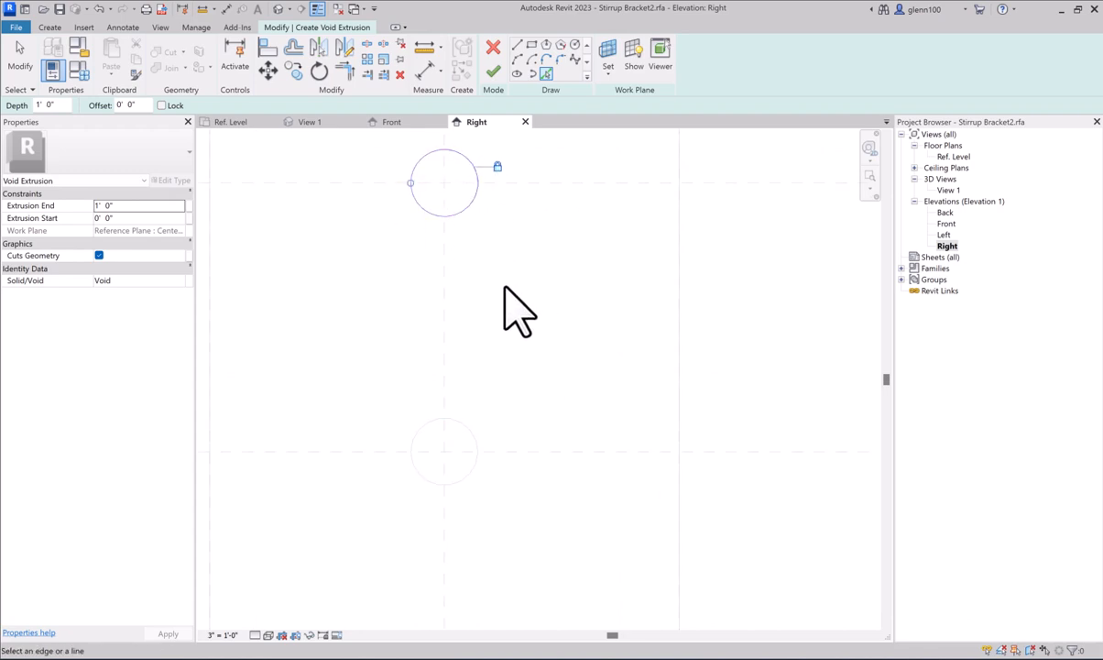
{"action": "scroll", "coordinate": [505, 288], "scroll_direction": "down", "scroll_amount": 3}
{"action": "scroll", "coordinate": [505, 286], "scroll_direction": "down", "scroll_amount": 1}
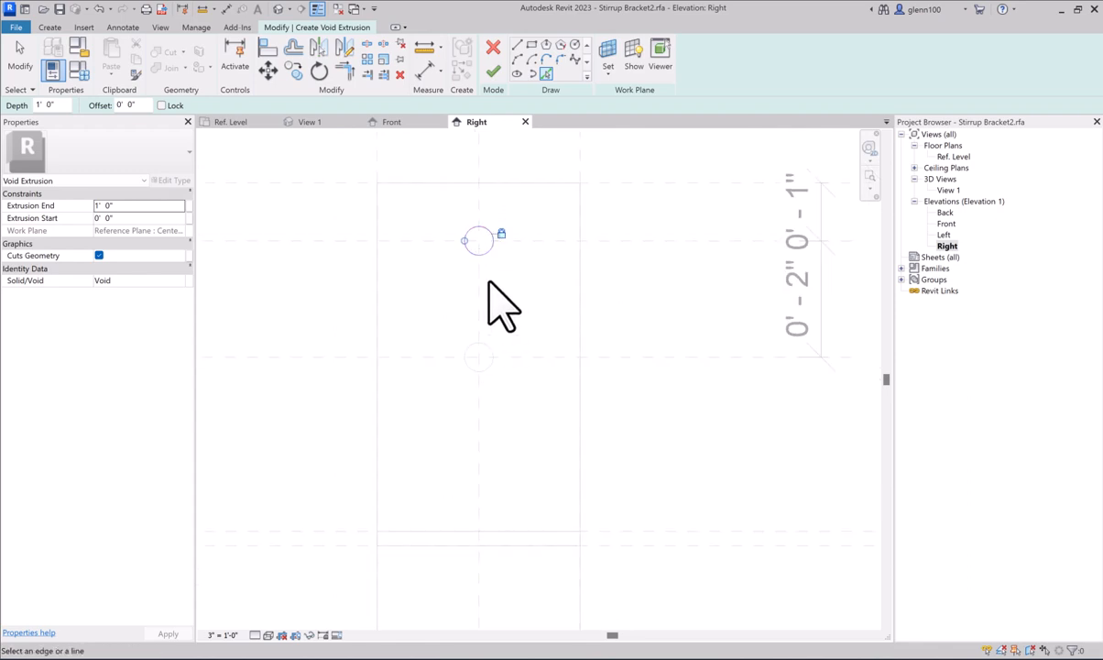
{"action": "left_click", "coordinate": [494, 72]}
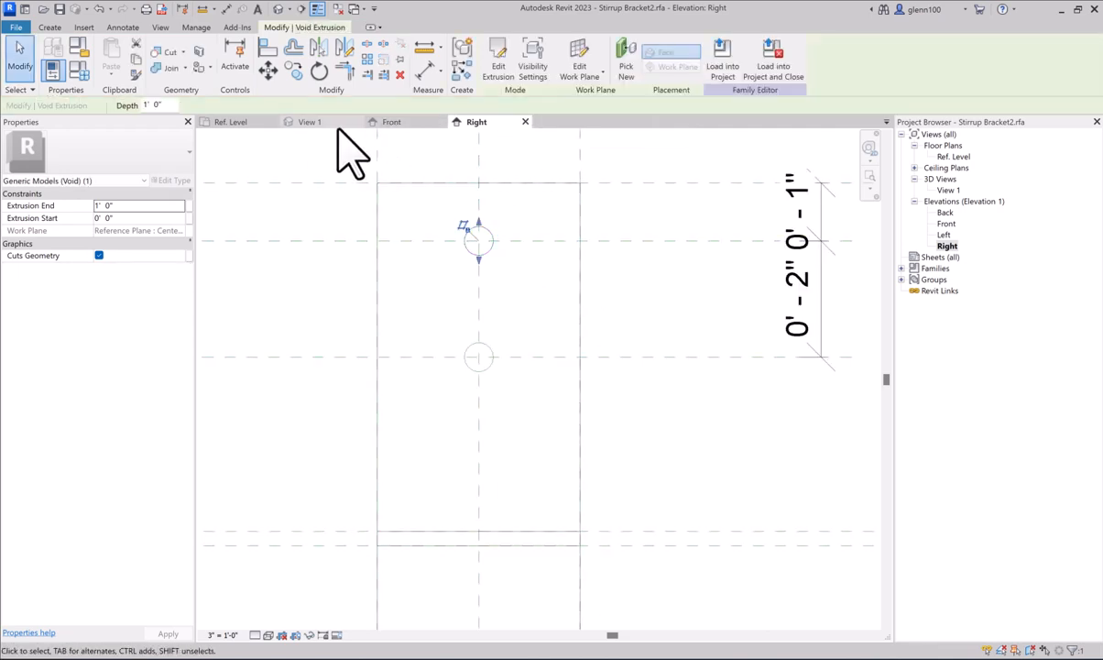
- Stretch the void's ends to the inner and outer faces of the right side plate in the Front elevation, lock both, and inspect it in 3D
{"action": "left_click", "coordinate": [309, 122]}
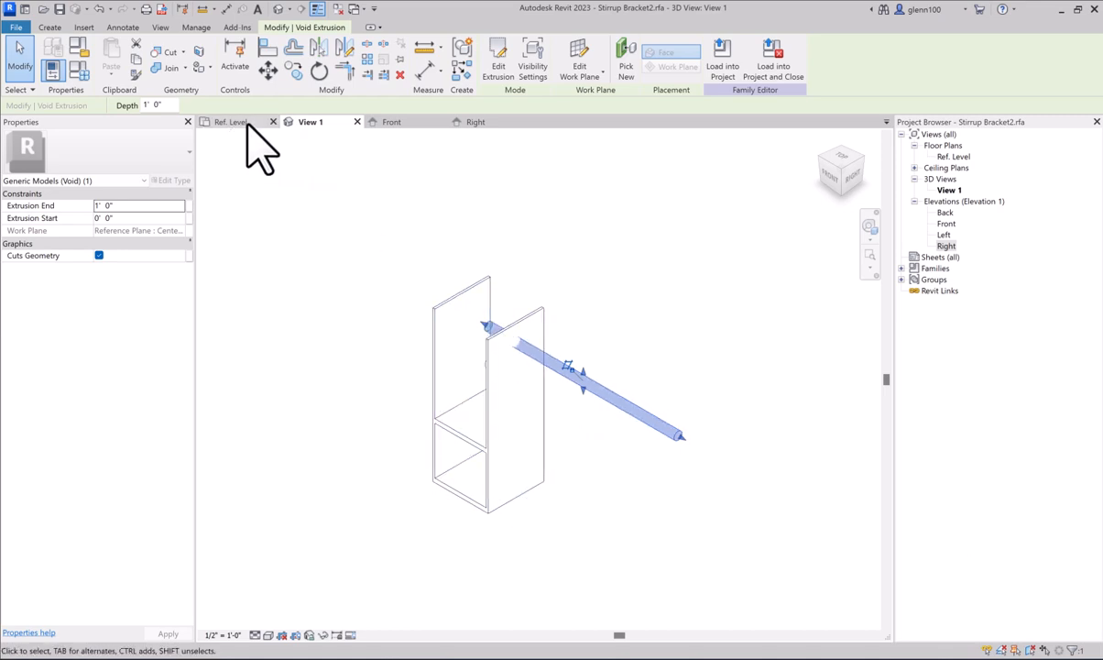
{"action": "left_click", "coordinate": [398, 126]}
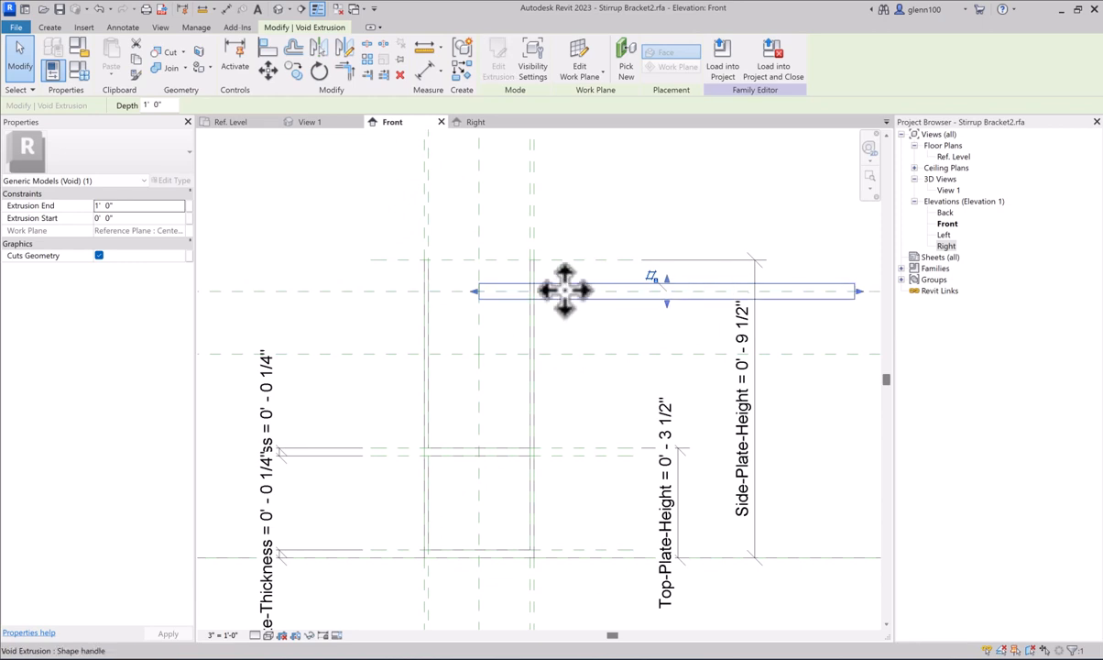
{"action": "left_click_drag", "start_coordinate": [473, 292], "coordinate": [529, 293]}
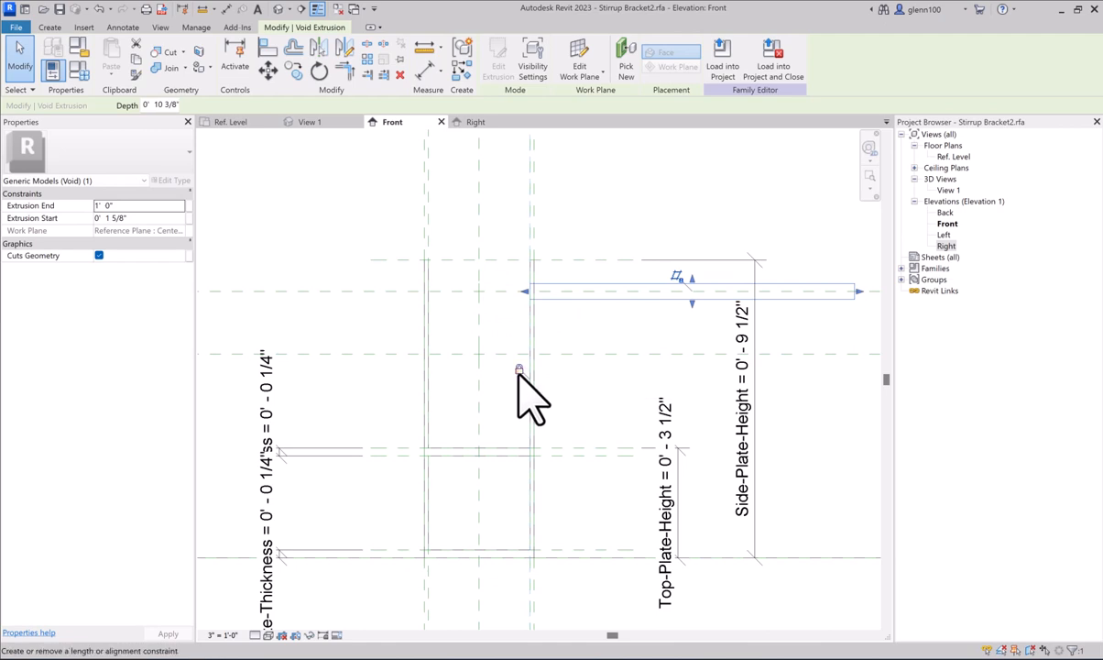
{"action": "left_click_drag", "start_coordinate": [858, 294], "coordinate": [537, 299]}
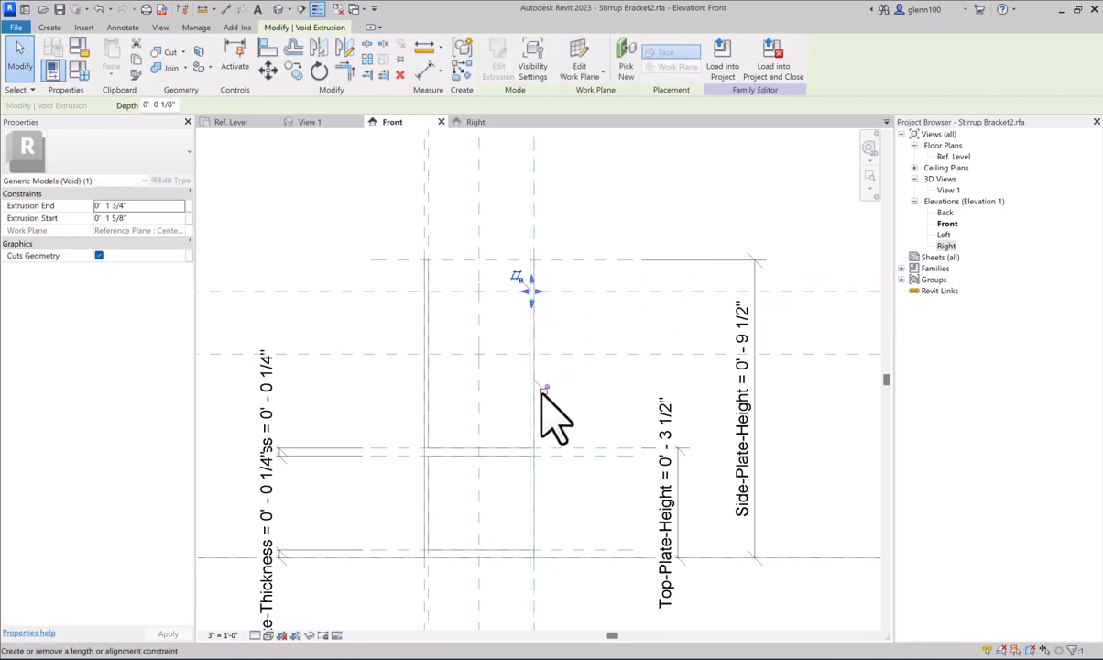
{"action": "left_click", "coordinate": [542, 389]}
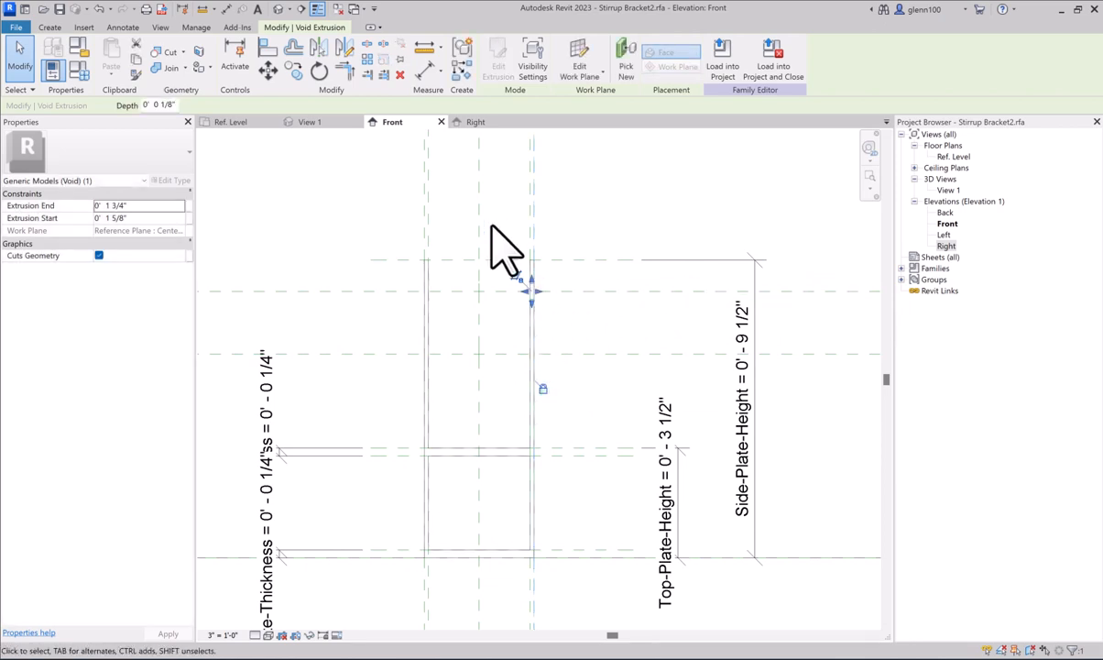
{"action": "left_click", "coordinate": [311, 124]}
{"action": "left_click", "coordinate": [595, 359]}
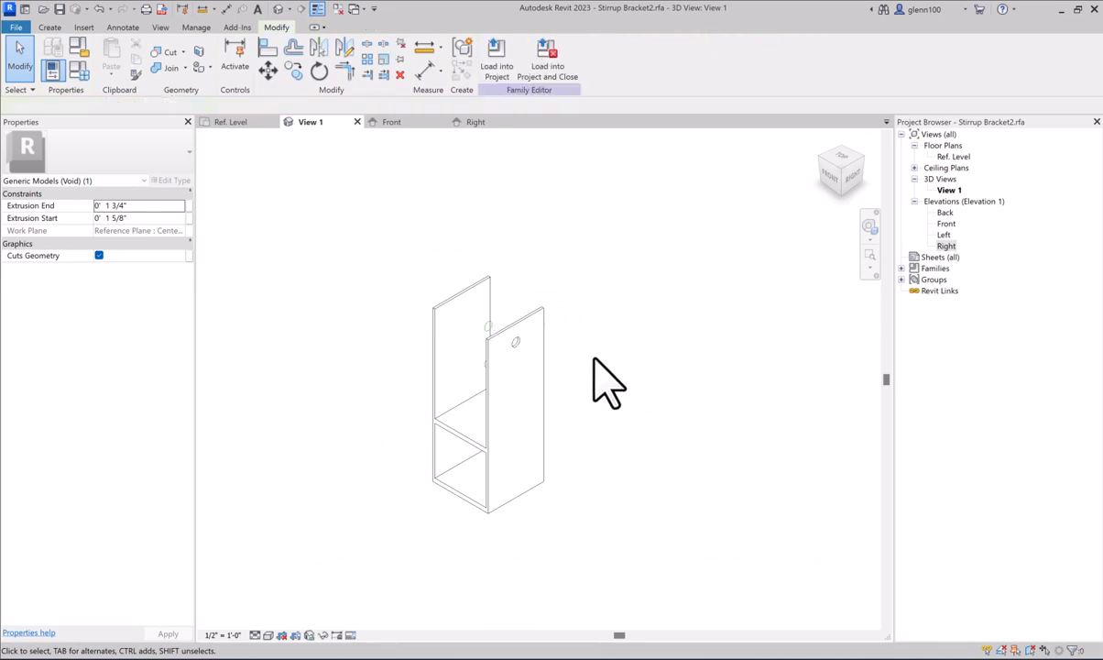
- Create a second void extrusion in the Right elevation by picking the lower reference circle and locking the sketched circle to it
{"action": "scroll", "coordinate": [519, 365], "scroll_direction": "up", "scroll_amount": 4}
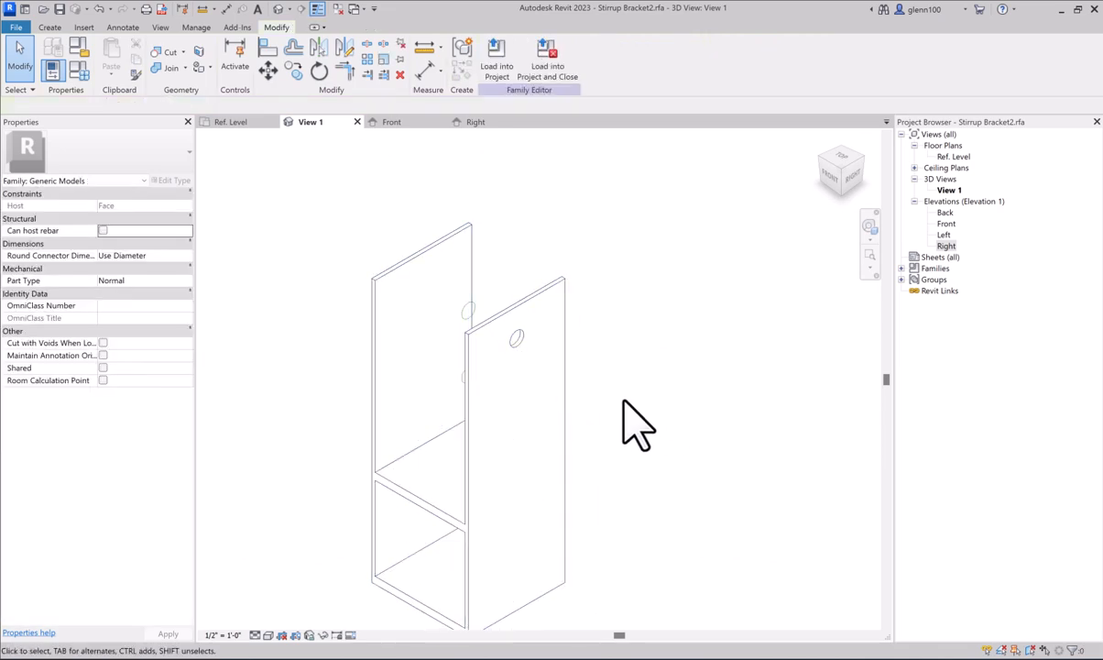
{"action": "left_click", "coordinate": [480, 121]}
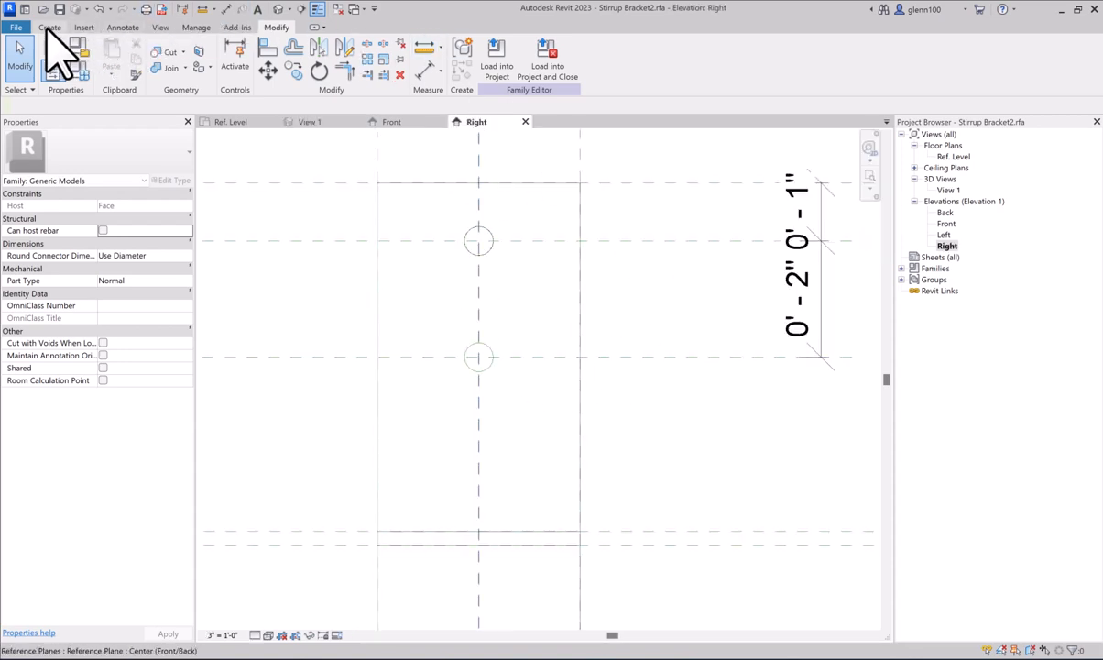
{"action": "left_click", "coordinate": [49, 28]}
{"action": "left_click", "coordinate": [257, 66]}
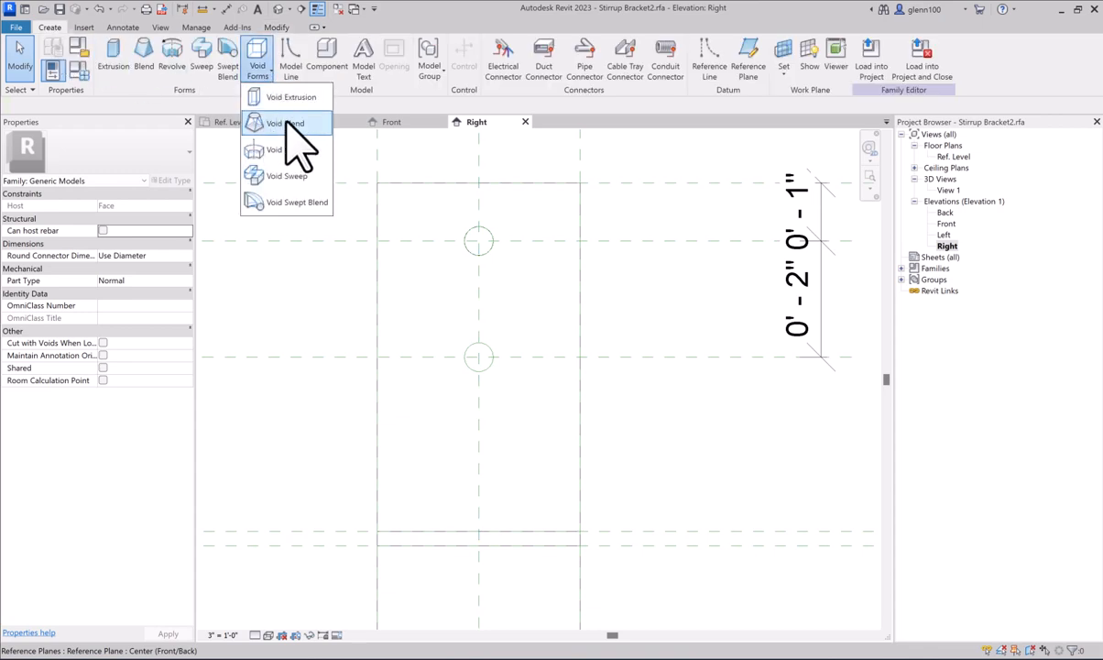
{"action": "left_click", "coordinate": [292, 97]}
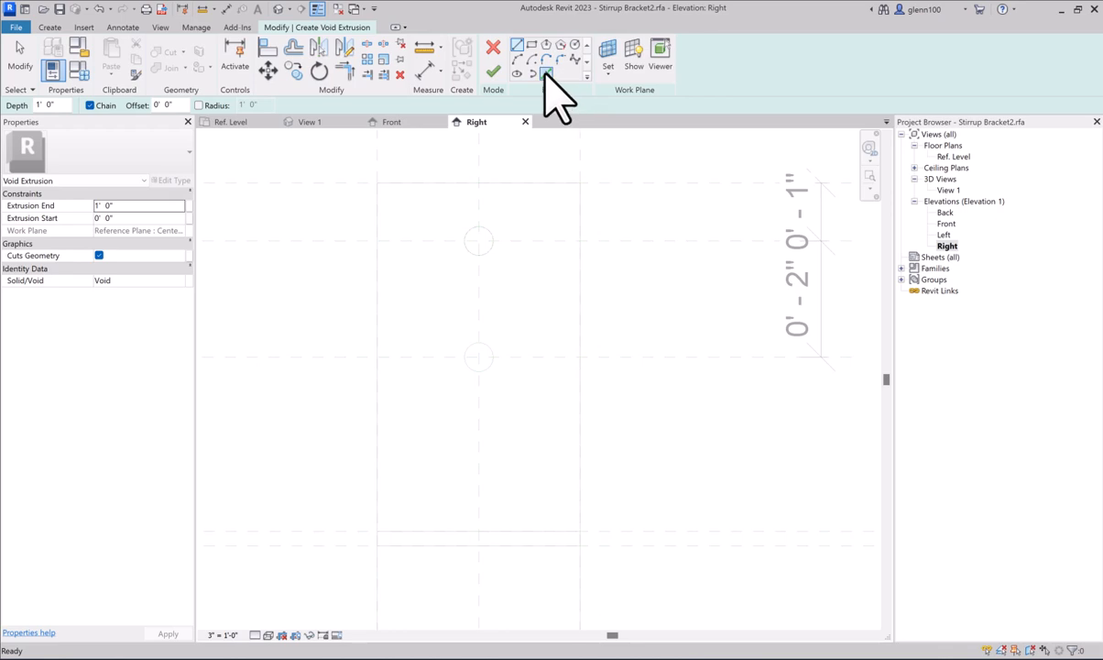
{"action": "left_click", "coordinate": [547, 74]}
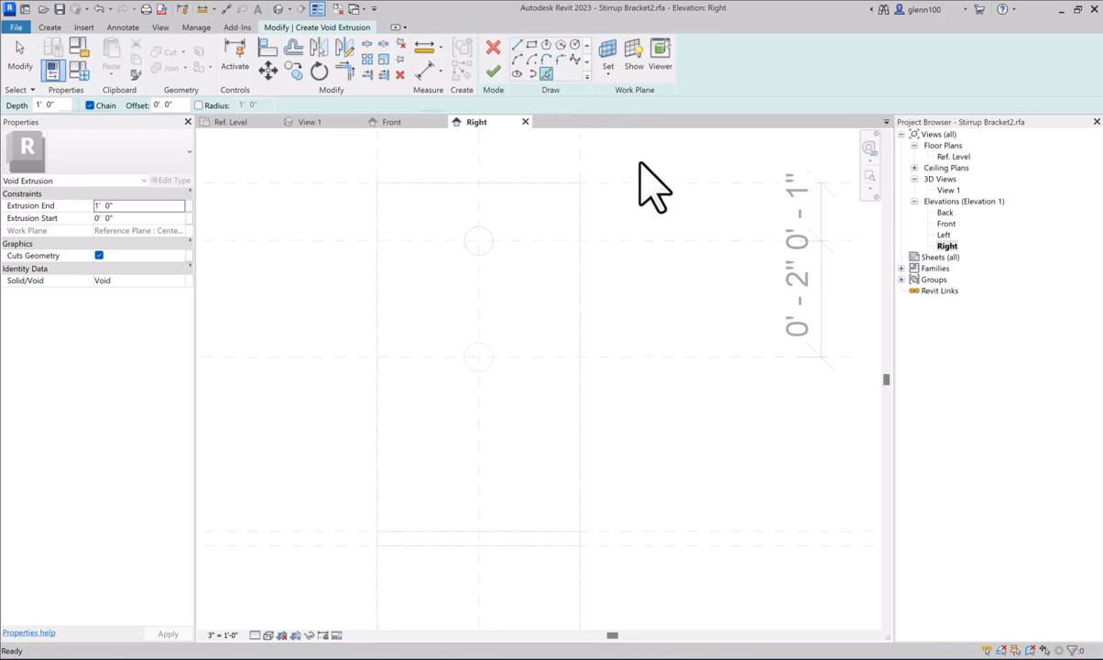
{"action": "left_click", "coordinate": [505, 350]}
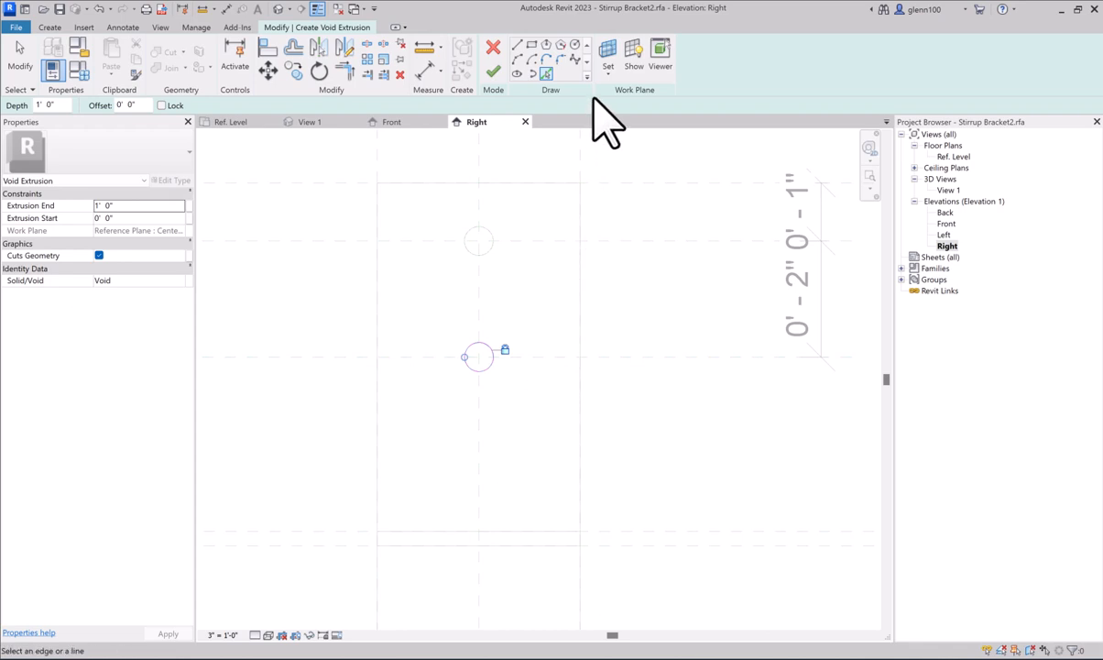
{"action": "left_click", "coordinate": [495, 72]}
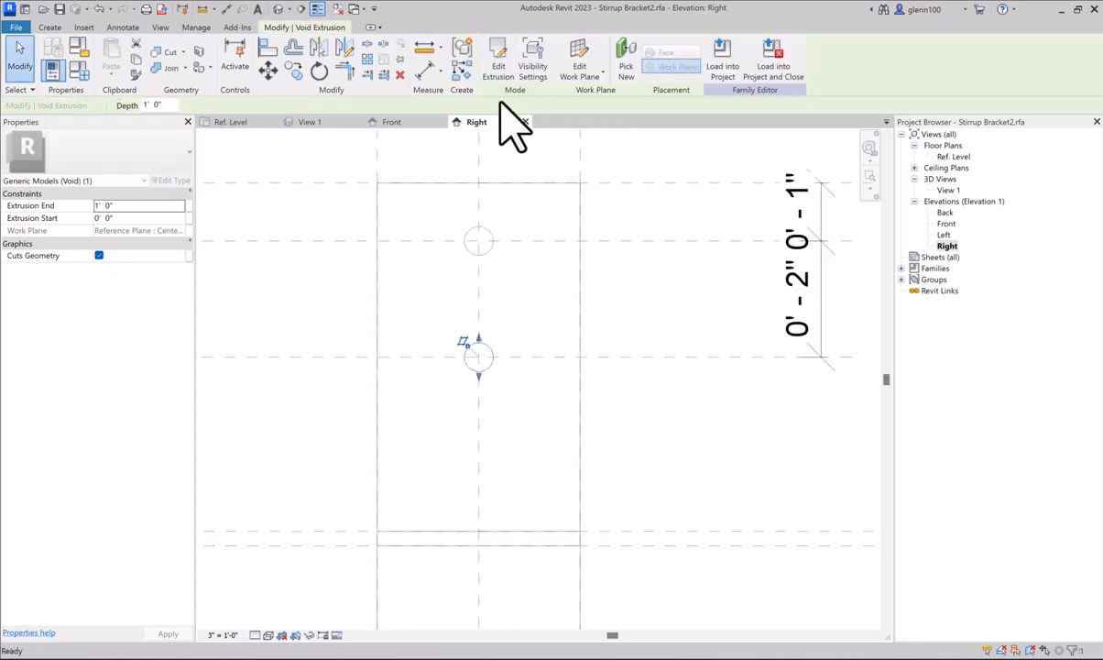
- Stretch the lower void's ends to both faces of the right side plate in the Front elevation, lock them, and check the hole in 3D
{"action": "left_click", "coordinate": [391, 122]}
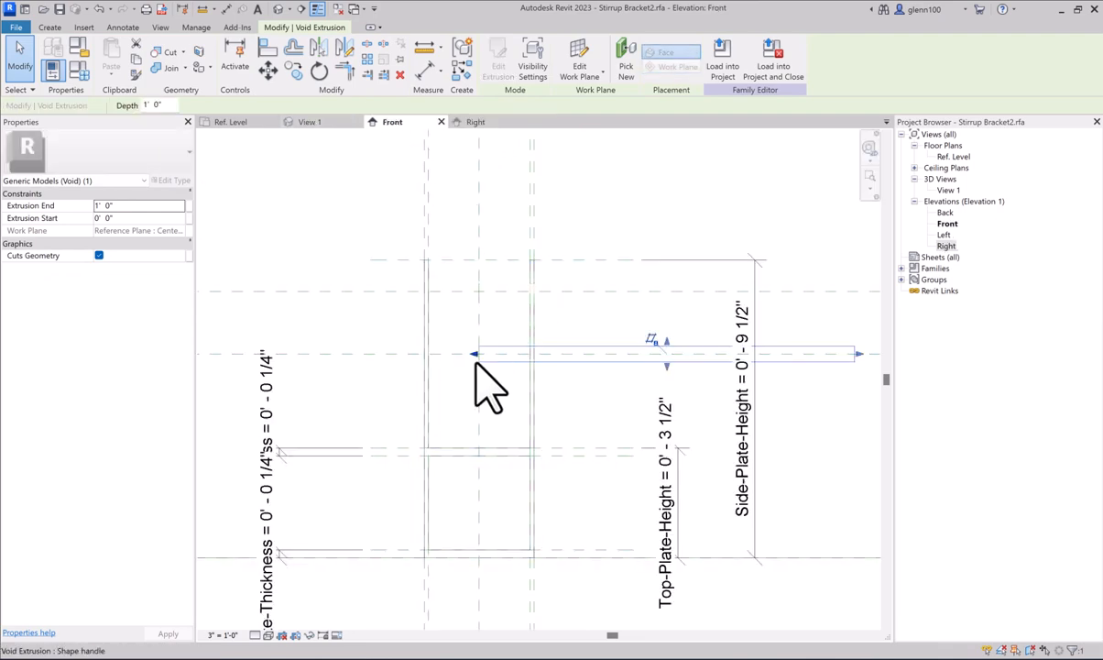
{"action": "left_click_drag", "start_coordinate": [473, 354], "coordinate": [521, 360]}
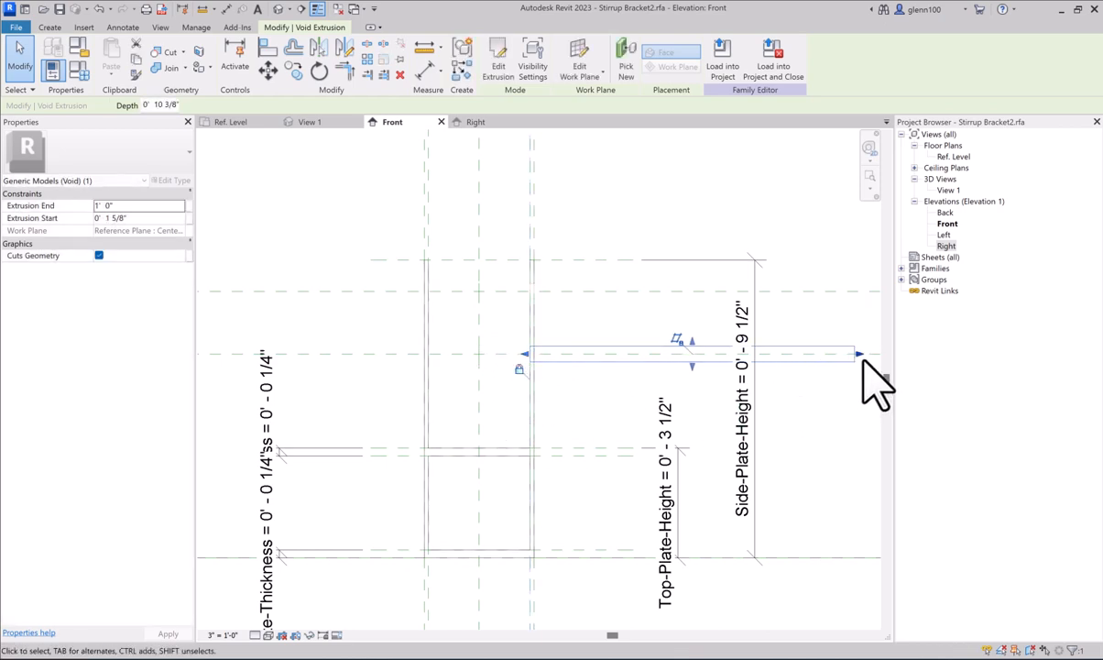
{"action": "left_click_drag", "start_coordinate": [857, 355], "coordinate": [537, 360]}
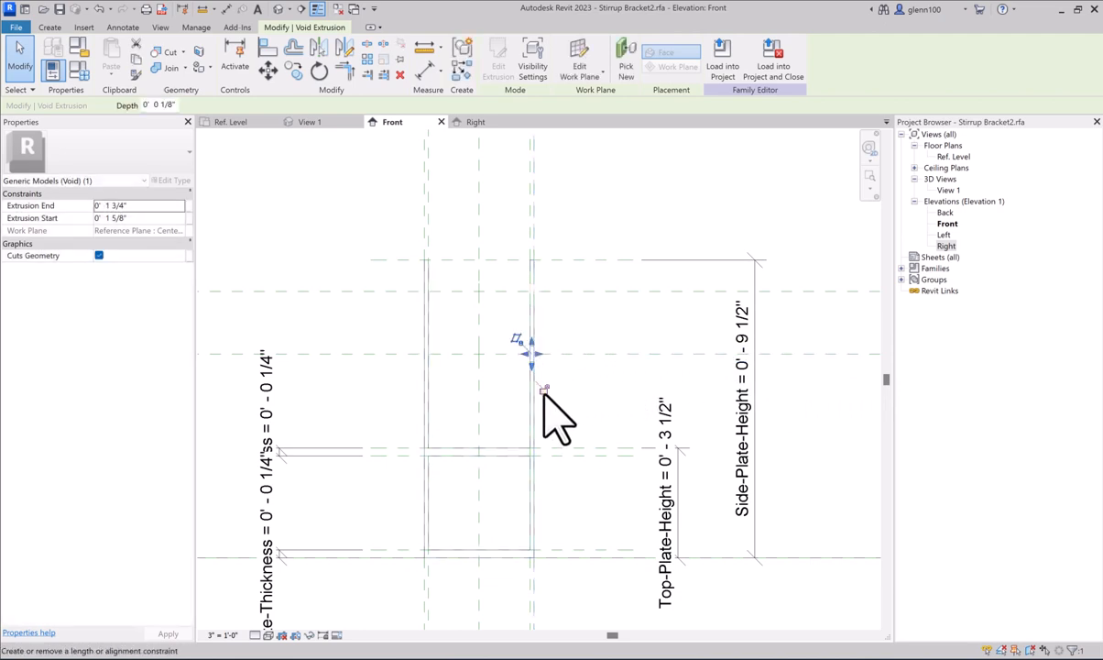
{"action": "left_click", "coordinate": [574, 319]}
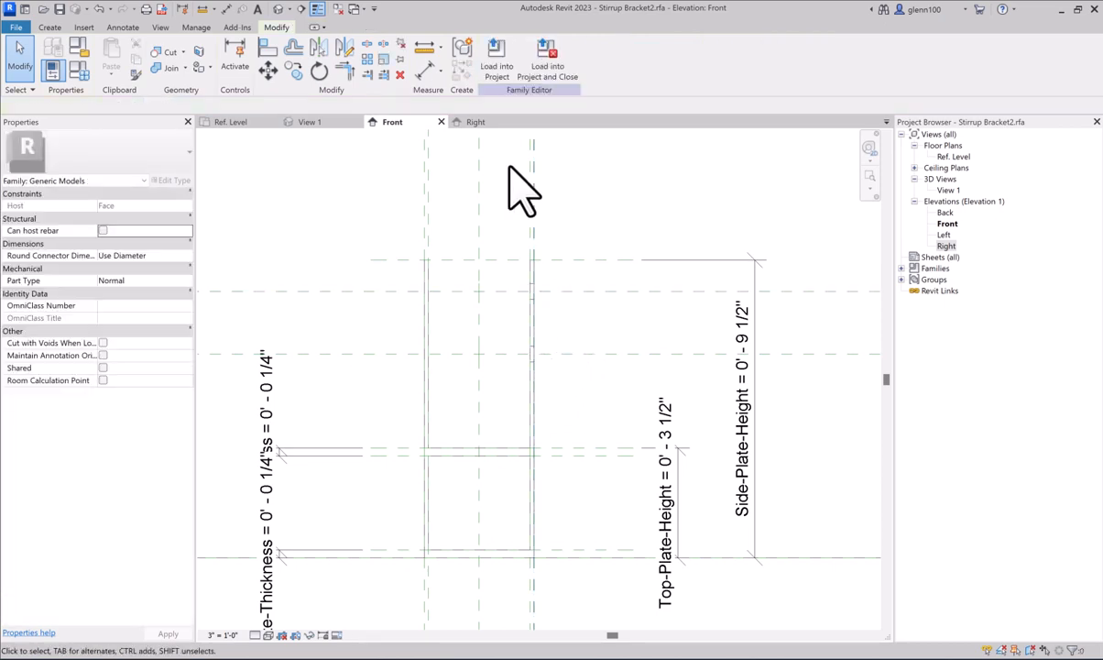
{"action": "left_click", "coordinate": [315, 121]}
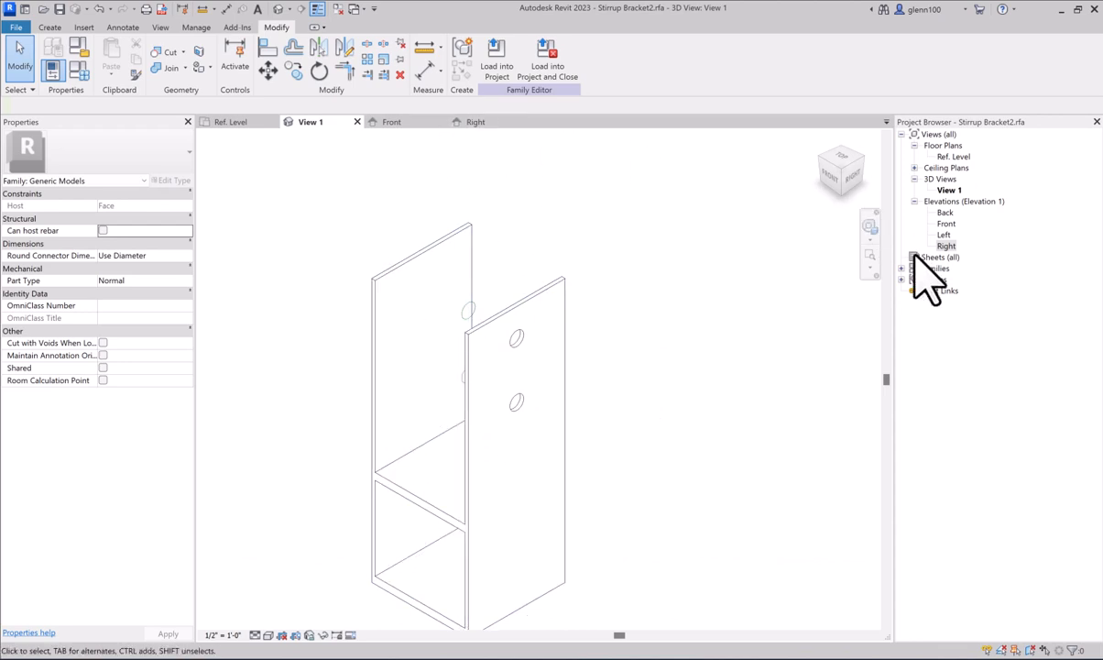
- Create a void extrusion in the Left elevation from the upper reference circle, with the sketched circle locked to it
{"action": "double_click", "coordinate": [946, 234]}
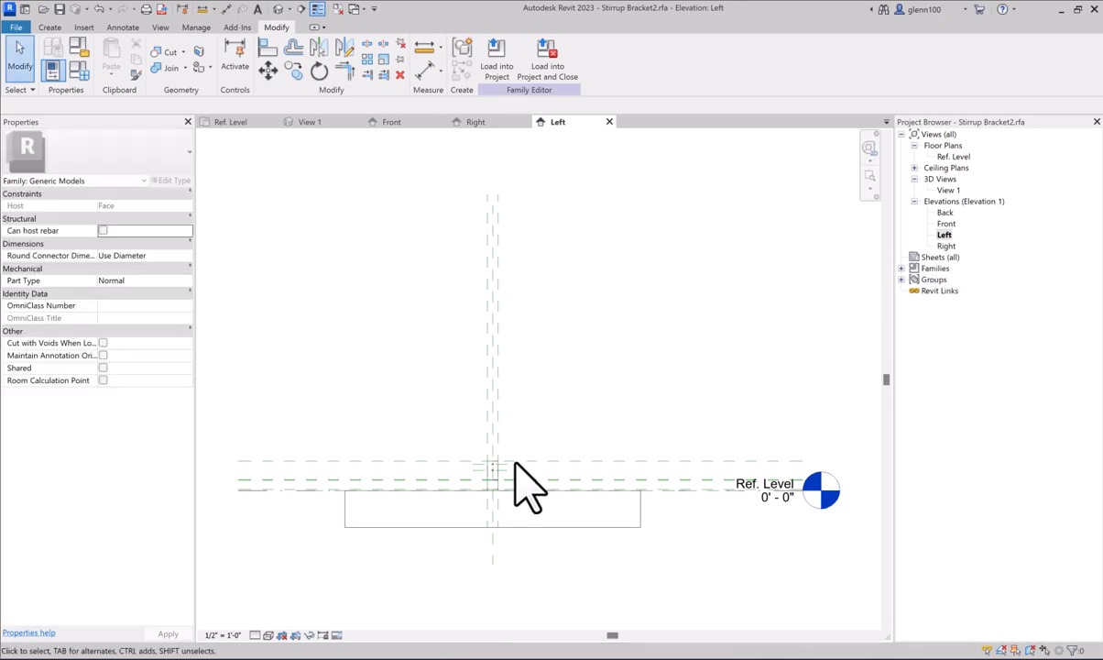
{"action": "scroll", "coordinate": [518, 463], "scroll_direction": "up", "scroll_amount": 5}
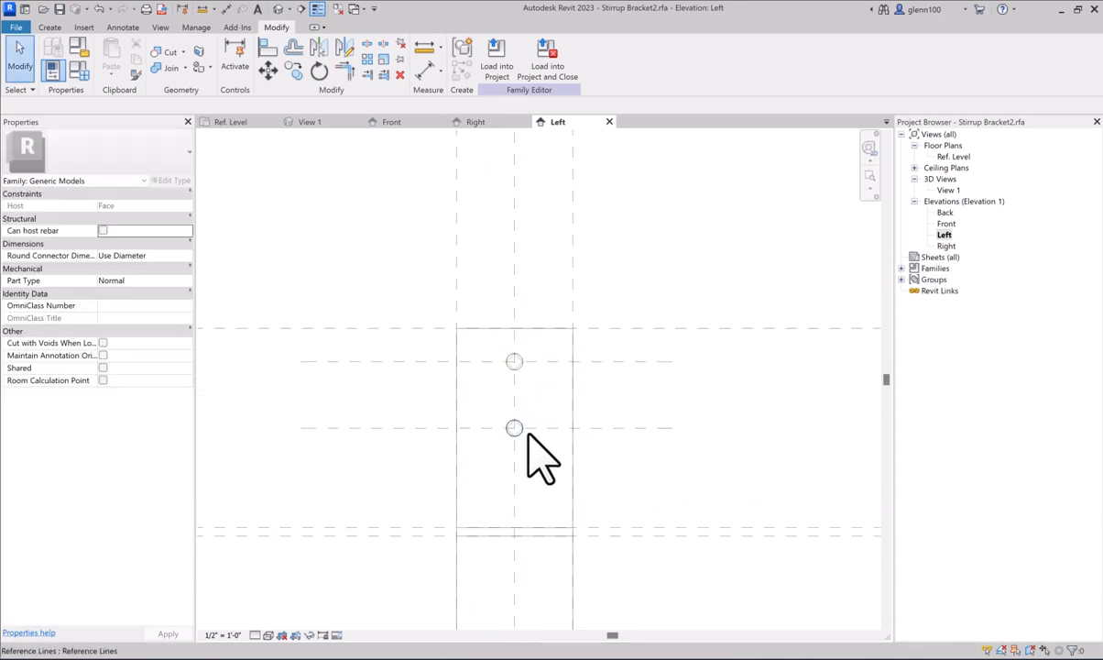
{"action": "scroll", "coordinate": [529, 437], "scroll_direction": "up", "scroll_amount": 5}
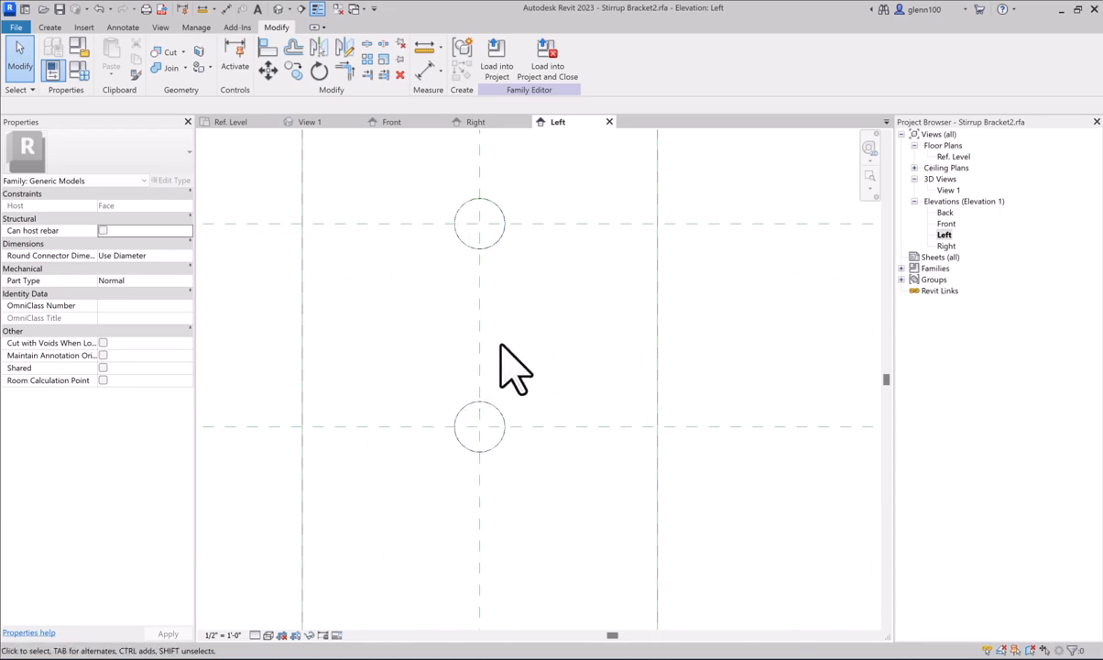
{"action": "left_click", "coordinate": [269, 636]}
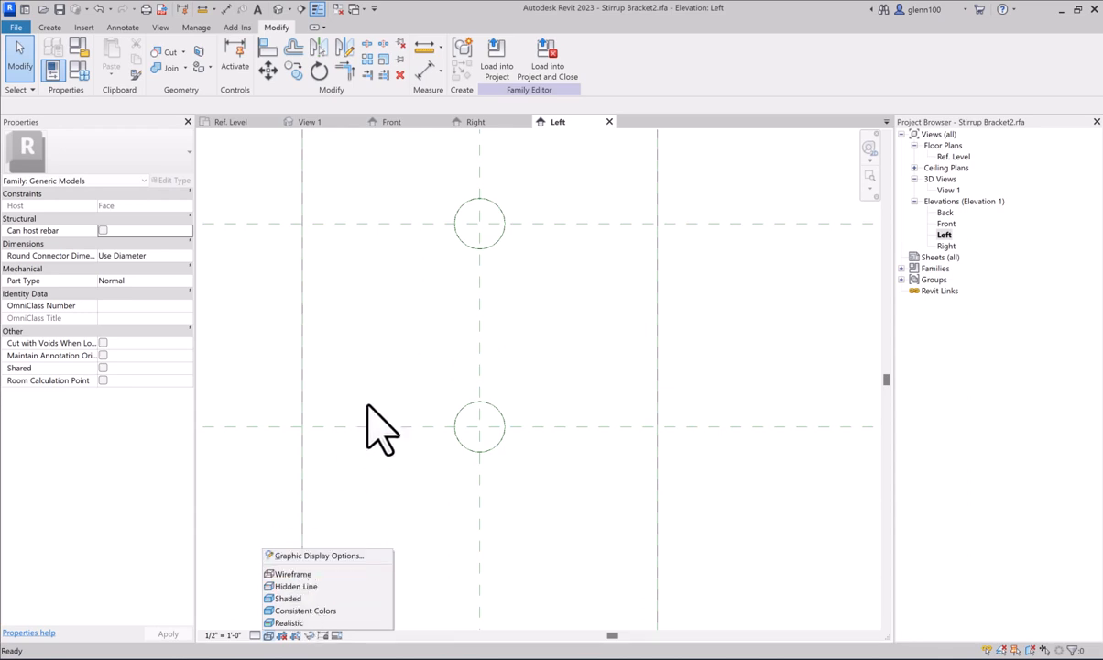
{"action": "left_click", "coordinate": [547, 342]}
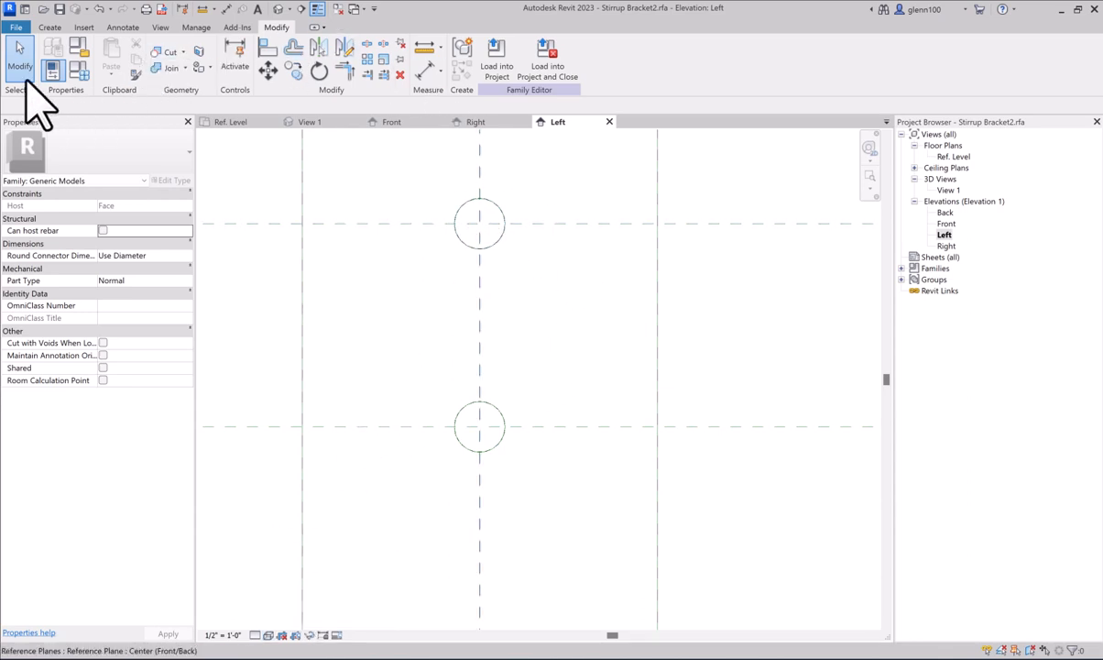
{"action": "left_click", "coordinate": [50, 27]}
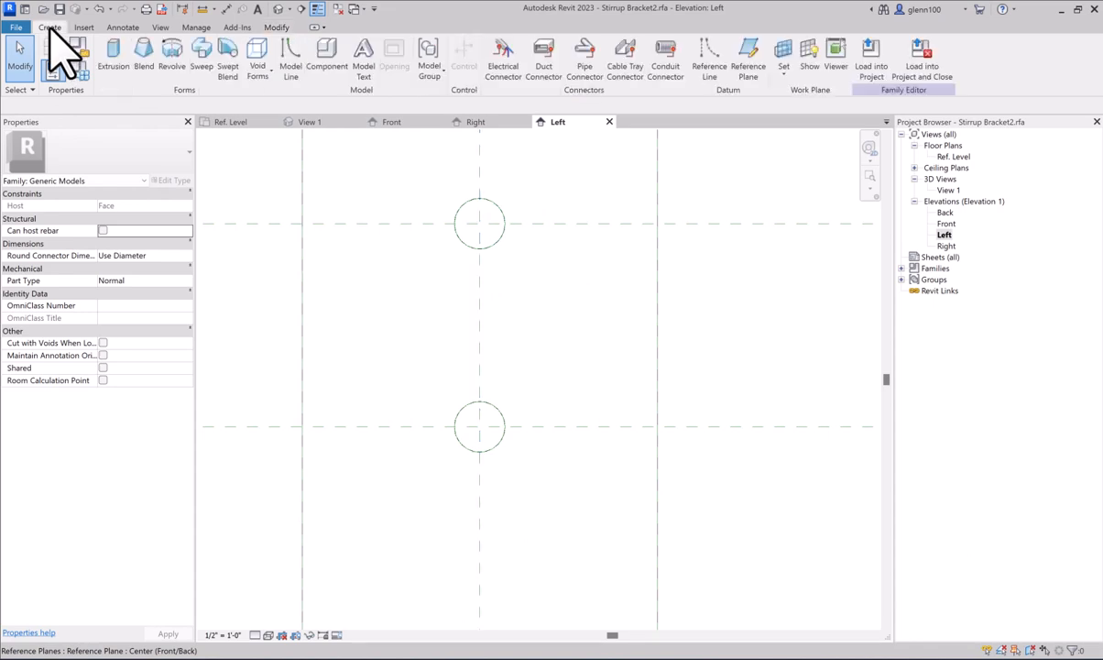
{"action": "left_click", "coordinate": [256, 66]}
{"action": "left_click", "coordinate": [292, 101]}
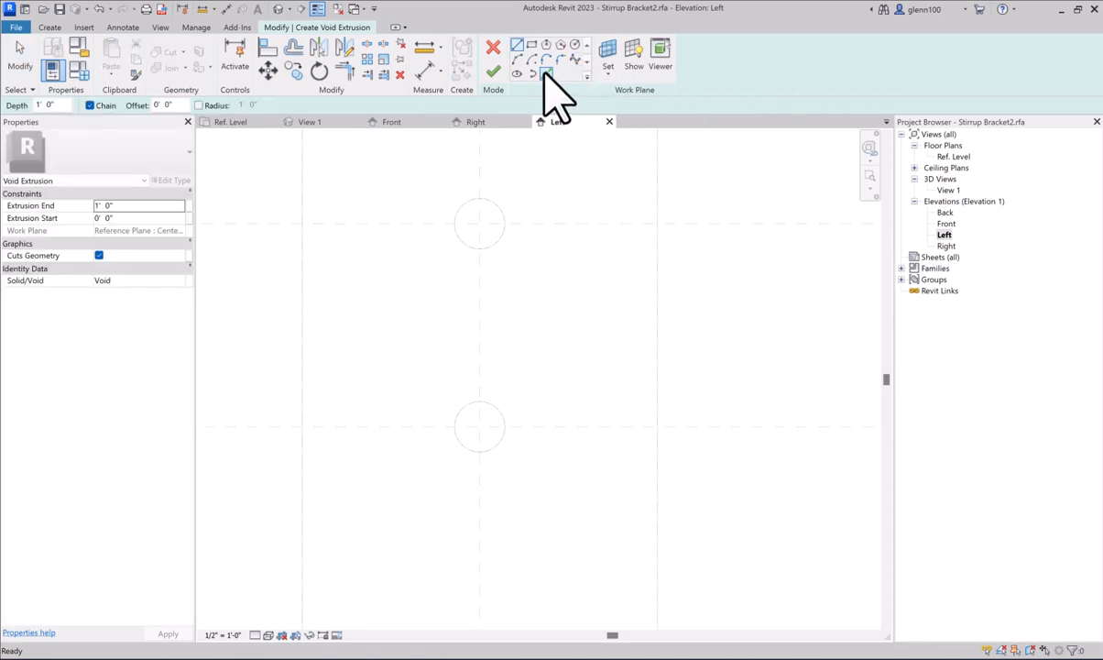
{"action": "left_click", "coordinate": [546, 73]}
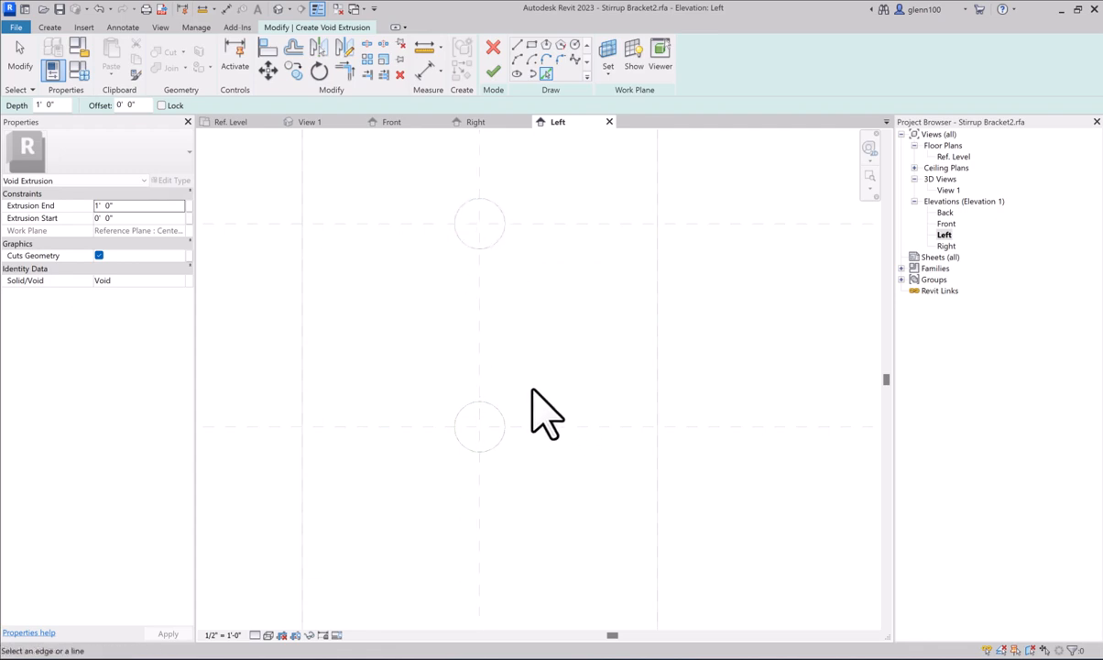
{"action": "left_click", "coordinate": [495, 243]}
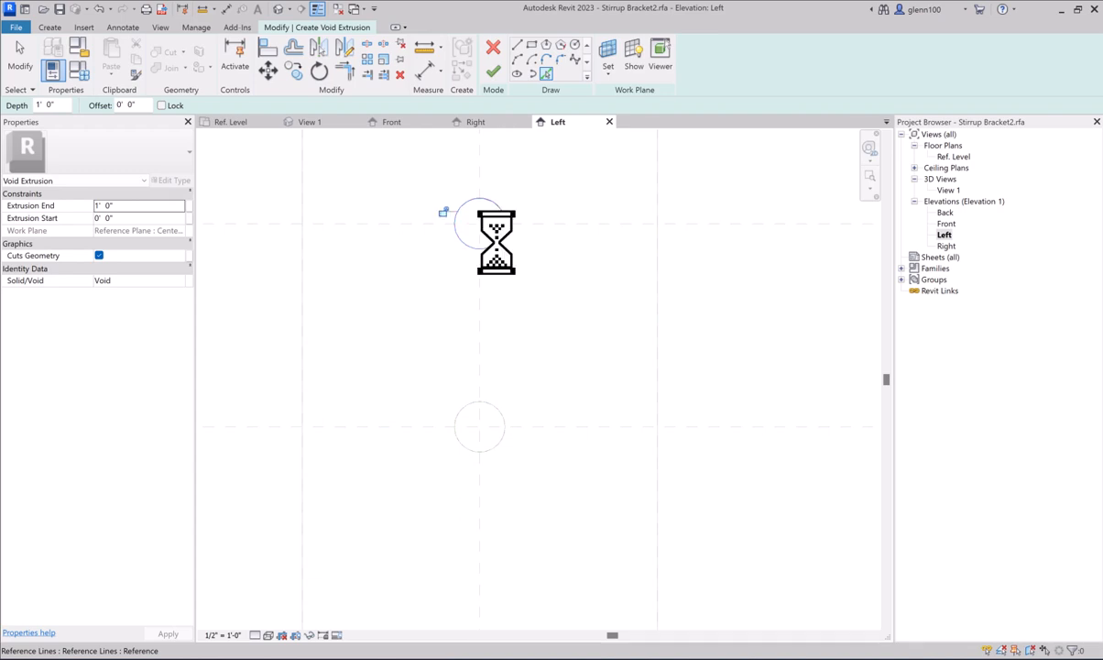
{"action": "left_click", "coordinate": [442, 212]}
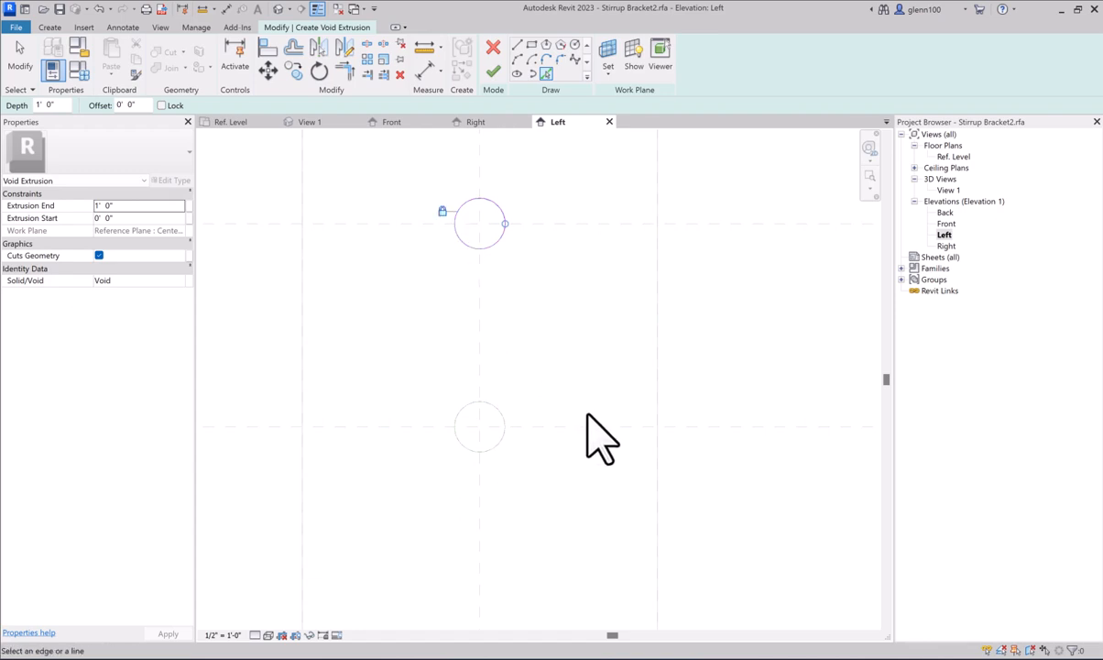
{"action": "left_click", "coordinate": [494, 72]}
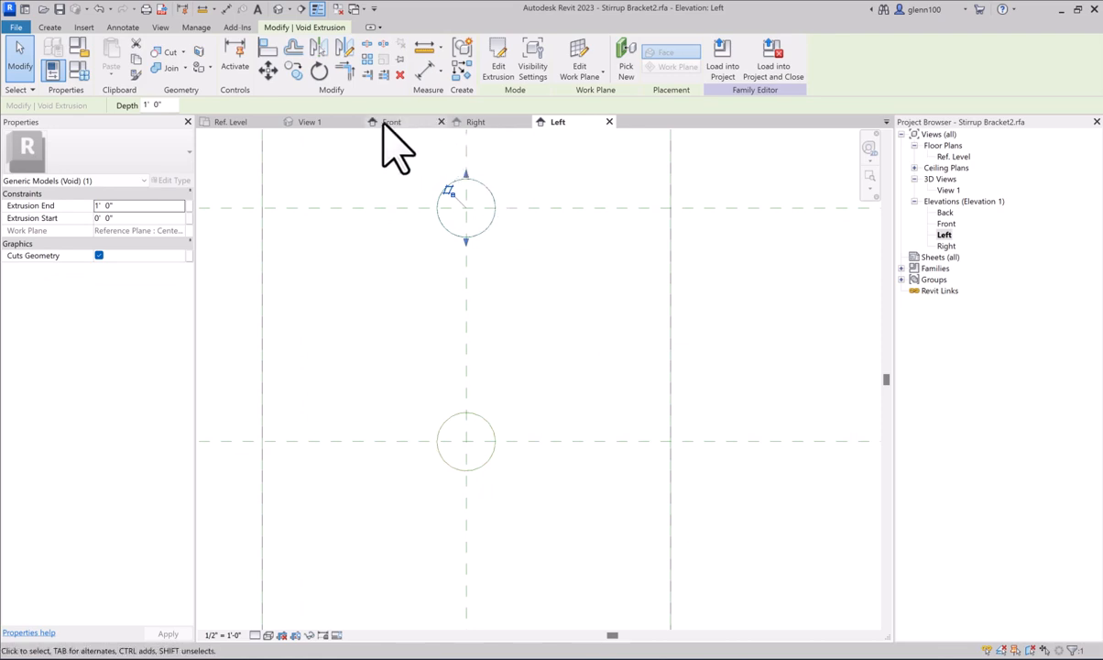
- Fit the new upper void between the outer and inner faces of the left side plate in the Front elevation, lock both ends, and inspect it in 3D
{"action": "left_click", "coordinate": [313, 123]}
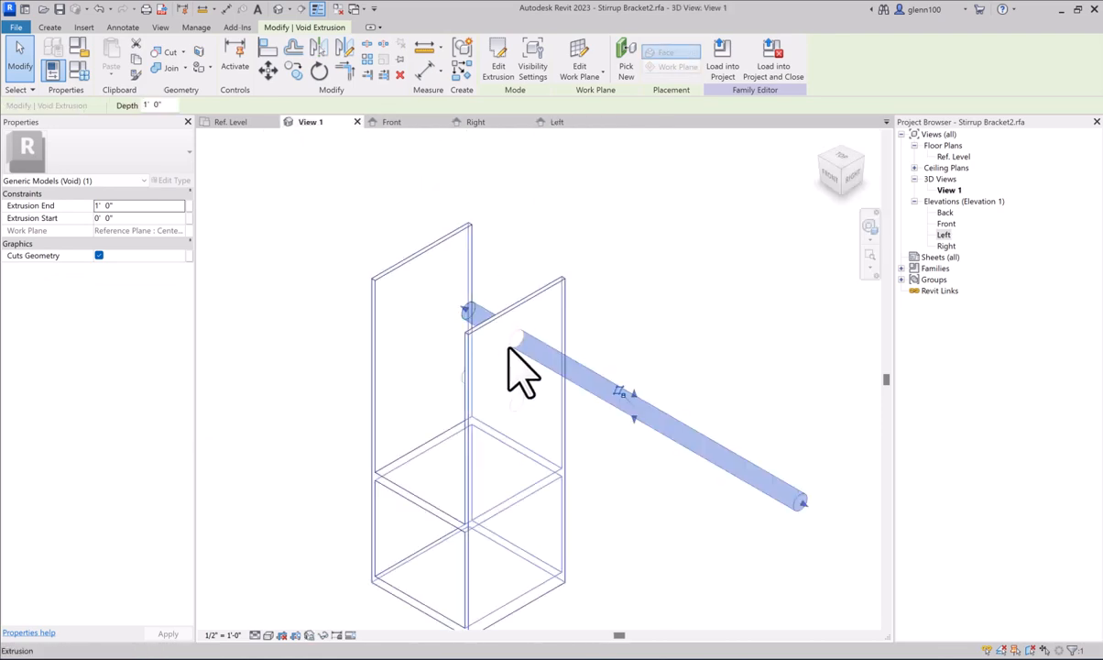
{"action": "left_click", "coordinate": [386, 122]}
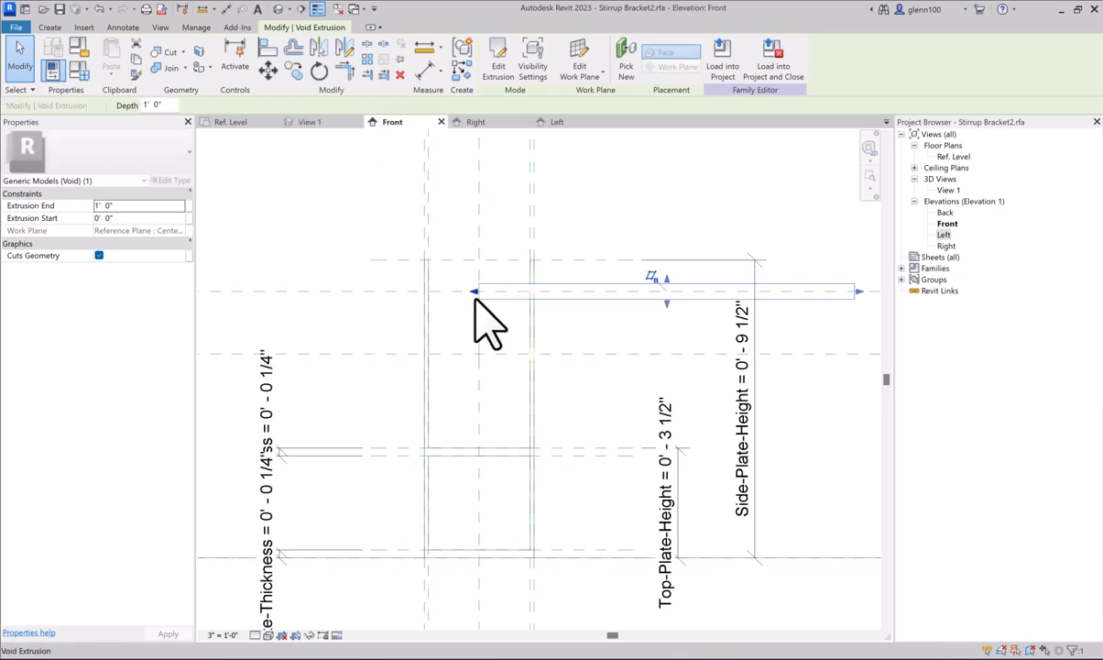
{"action": "left_click_drag", "start_coordinate": [476, 293], "coordinate": [525, 293]}
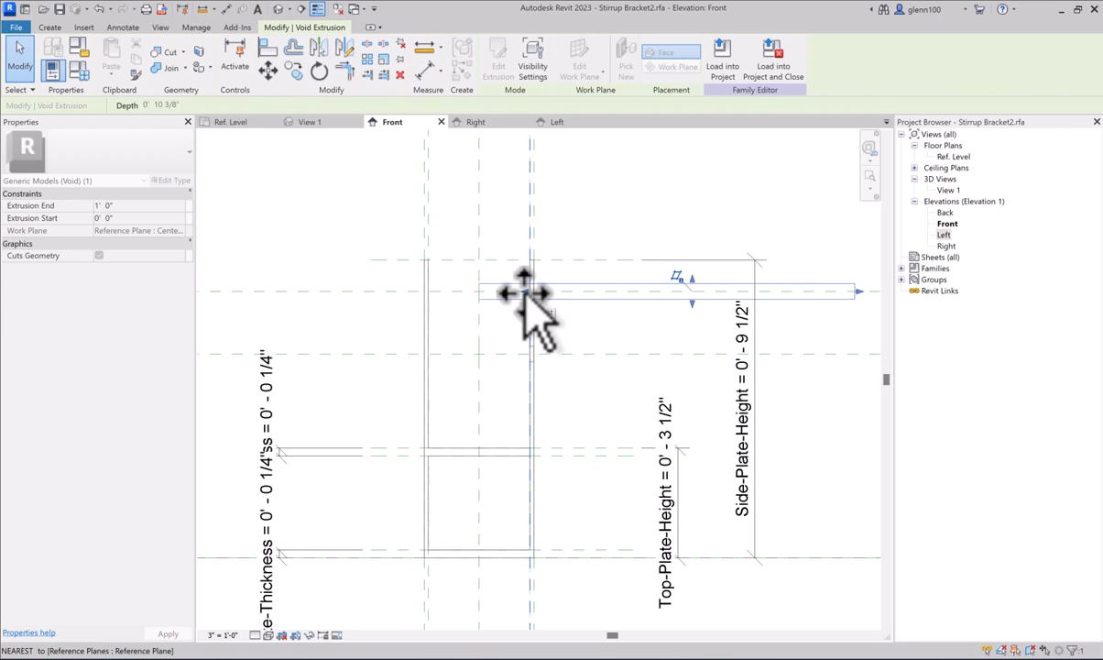
{"action": "left_click_drag", "start_coordinate": [524, 293], "coordinate": [456, 295]}
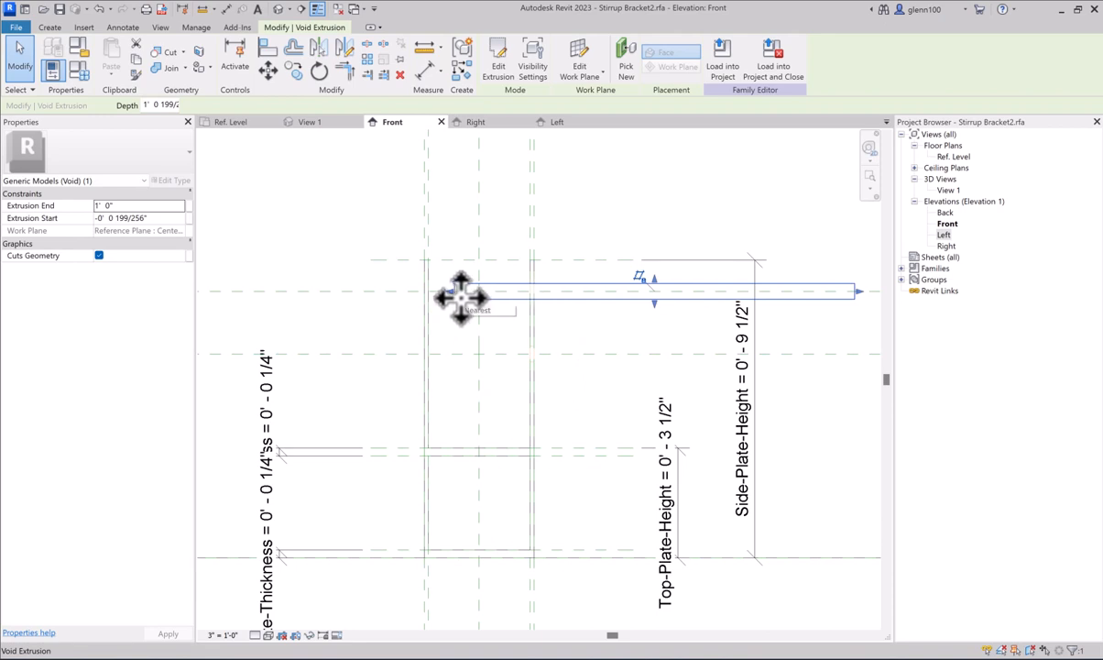
{"action": "left_click_drag", "start_coordinate": [449, 294], "coordinate": [422, 291]}
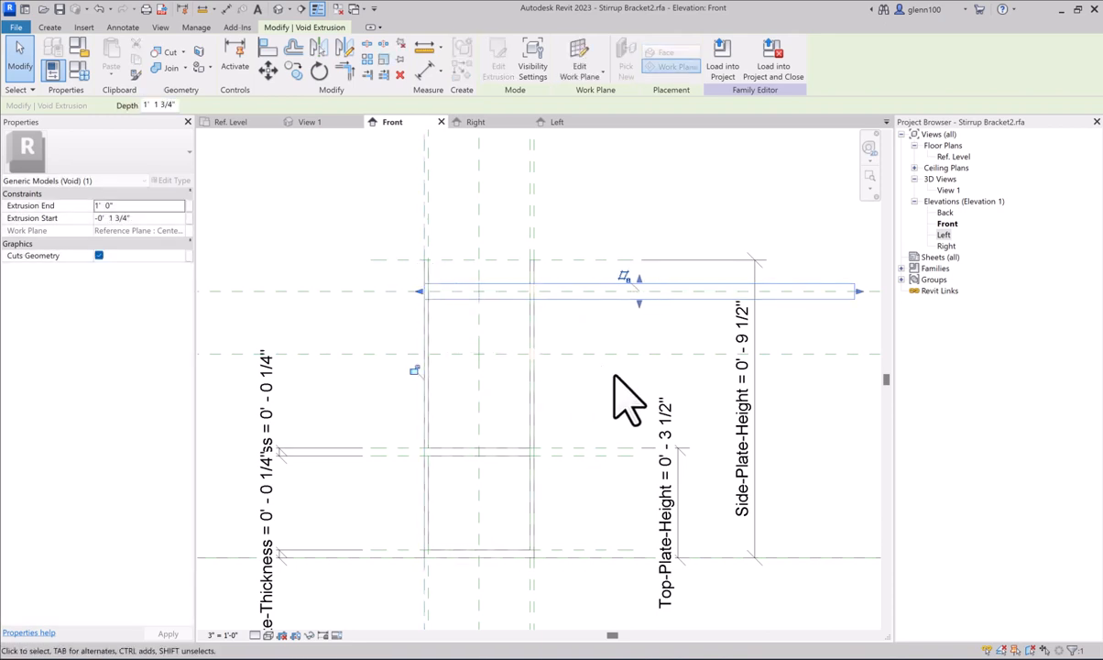
{"action": "left_click_drag", "start_coordinate": [859, 293], "coordinate": [419, 293]}
{"action": "left_click", "coordinate": [437, 389]}
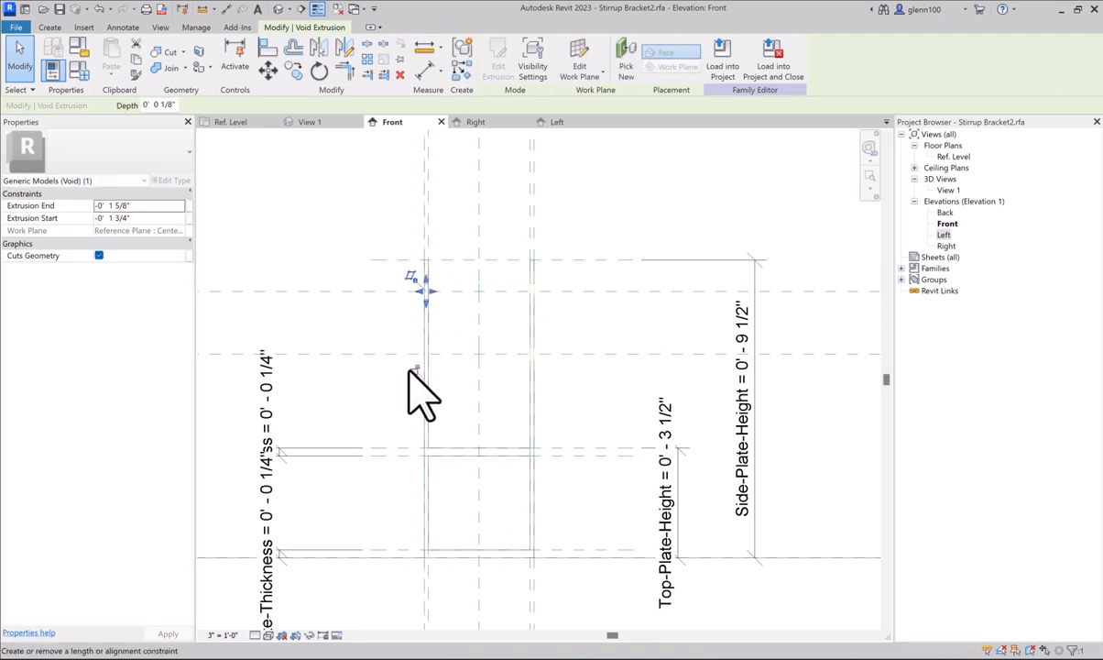
{"action": "left_click", "coordinate": [586, 216]}
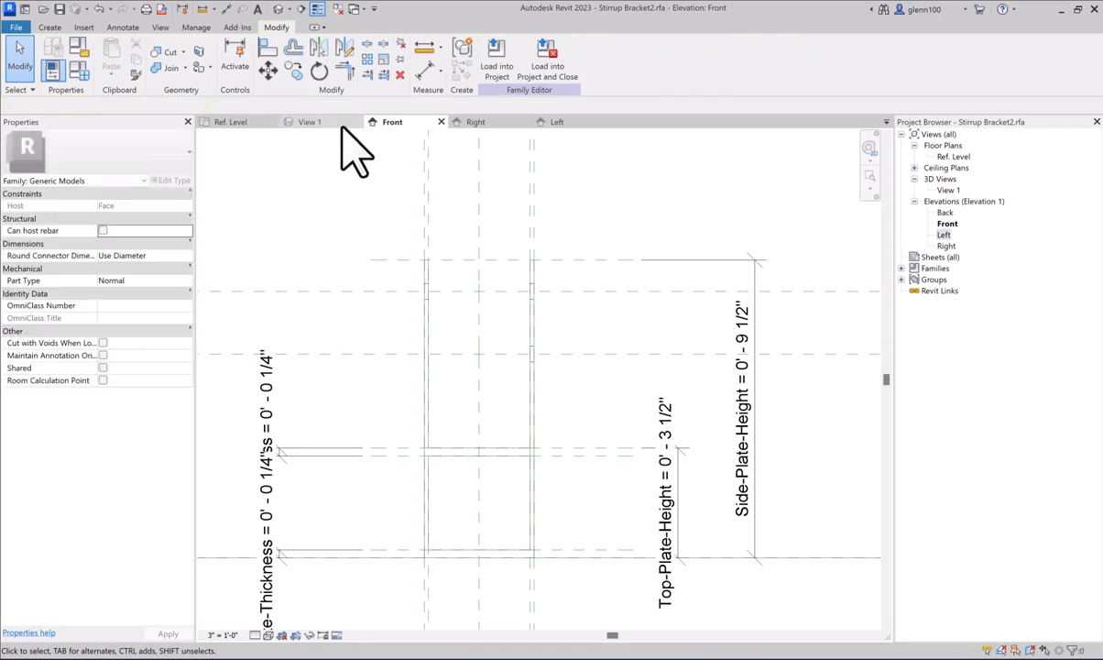
{"action": "left_click", "coordinate": [310, 122]}
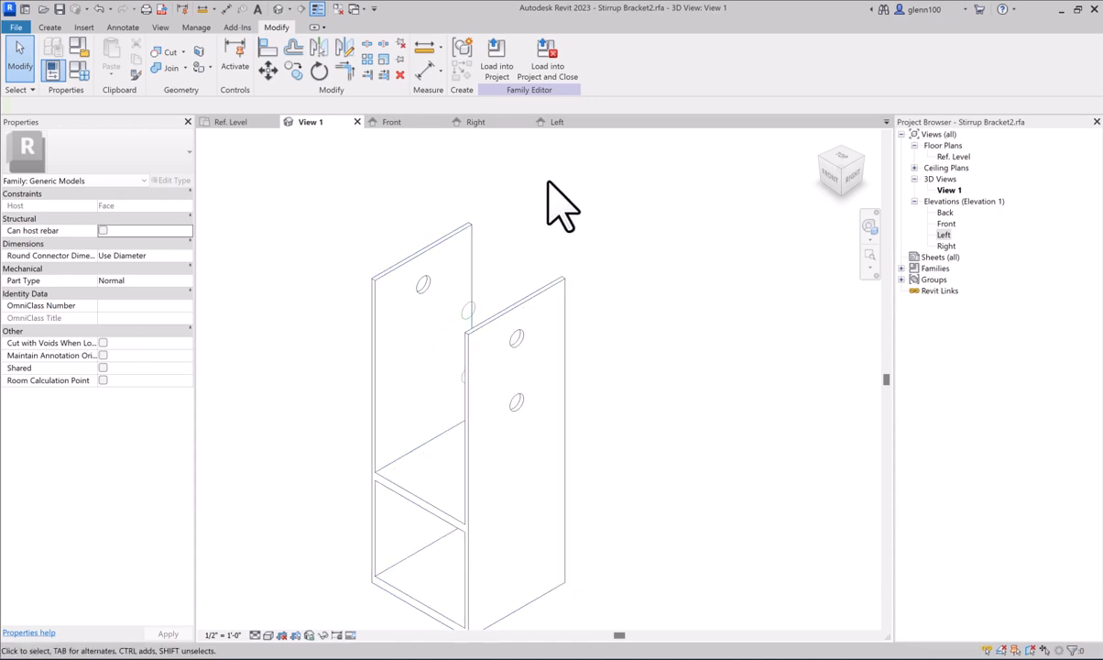
- Set the work plane to Reference Plane : Left in the Left elevation
{"action": "left_click", "coordinate": [555, 123]}
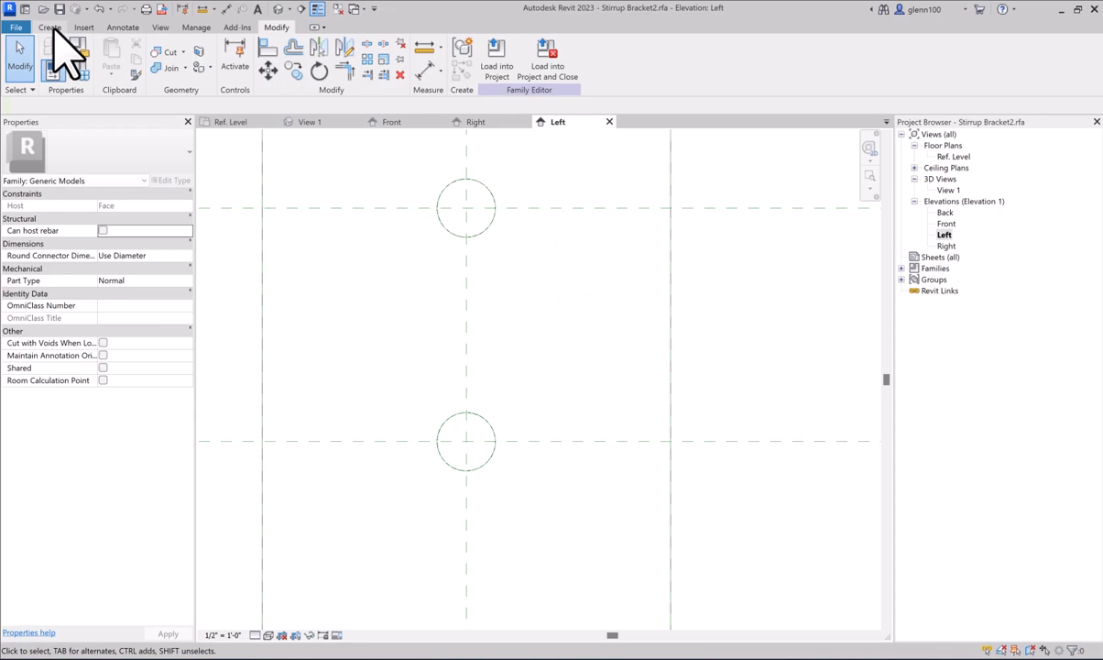
{"action": "left_click", "coordinate": [50, 28]}
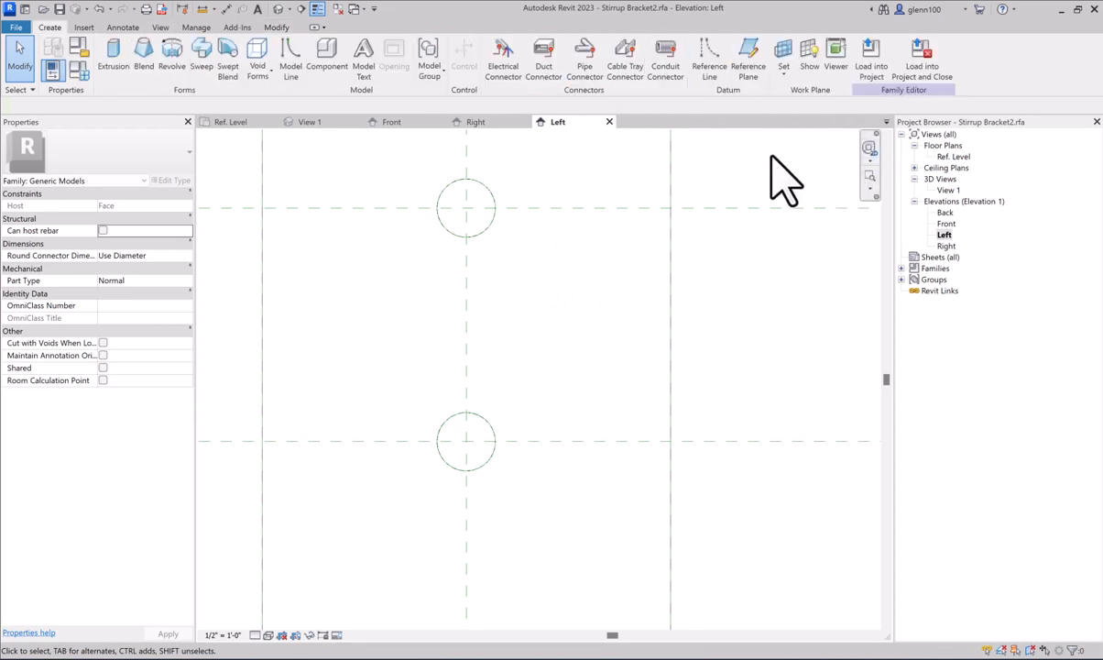
{"action": "left_click", "coordinate": [784, 74]}
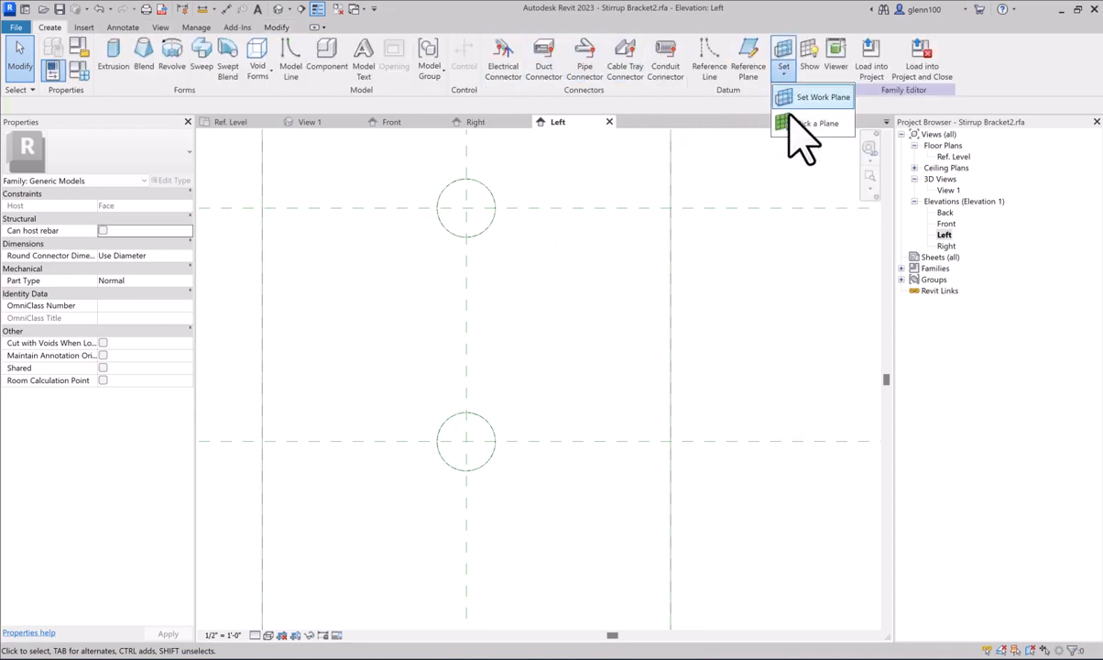
{"action": "left_click", "coordinate": [807, 119]}
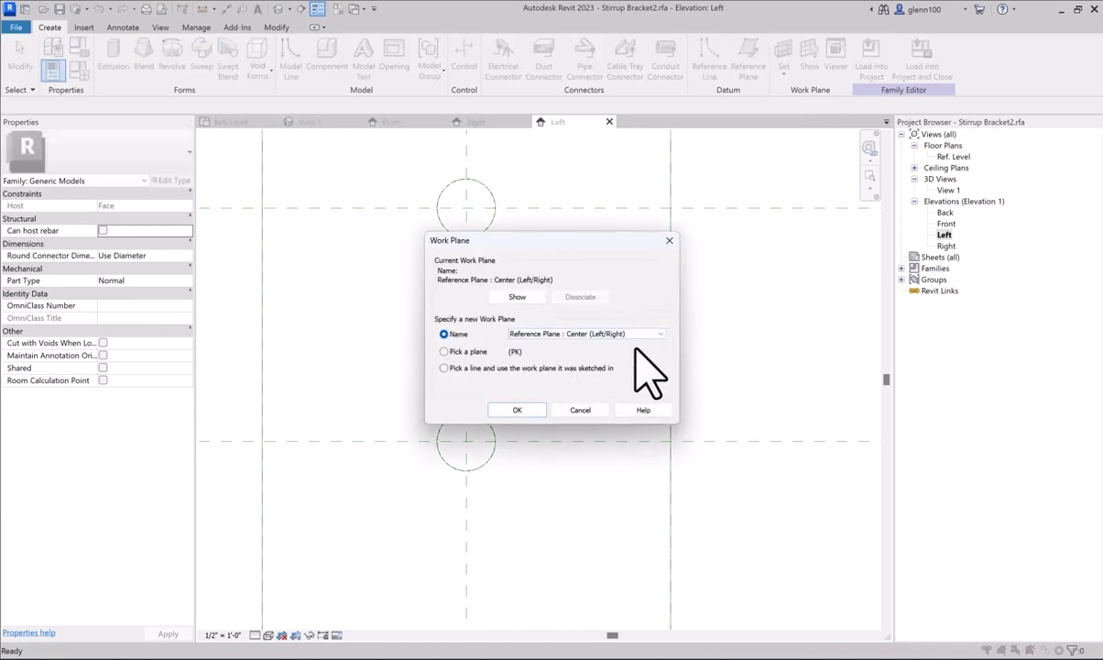
{"action": "left_click", "coordinate": [632, 335]}
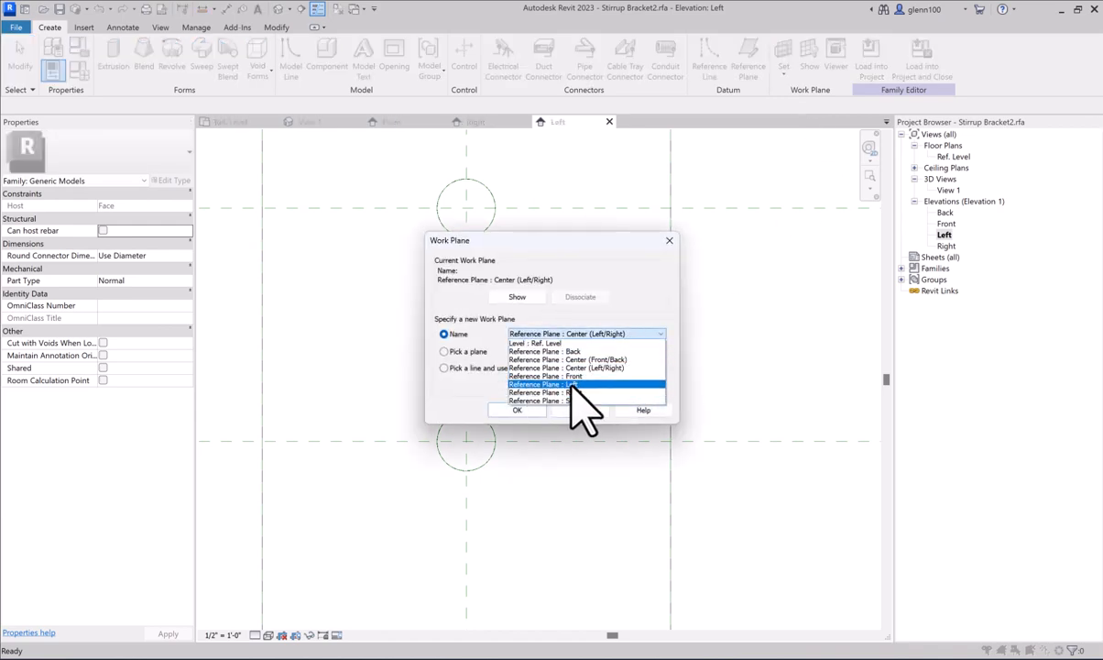
{"action": "left_click", "coordinate": [572, 385]}
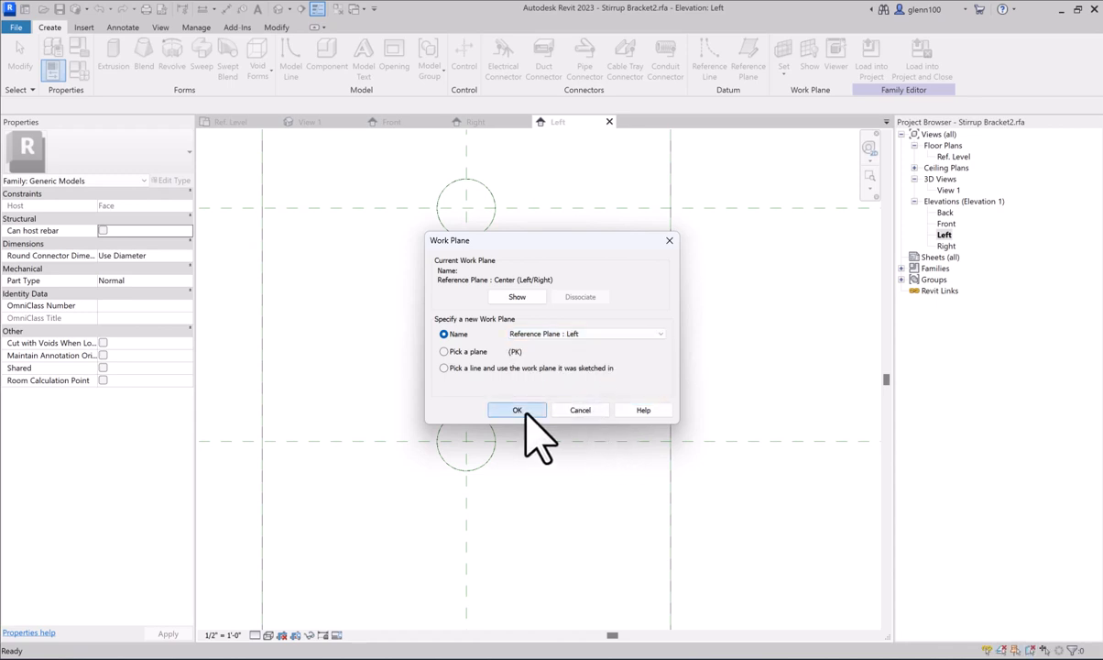
{"action": "left_click", "coordinate": [524, 414]}
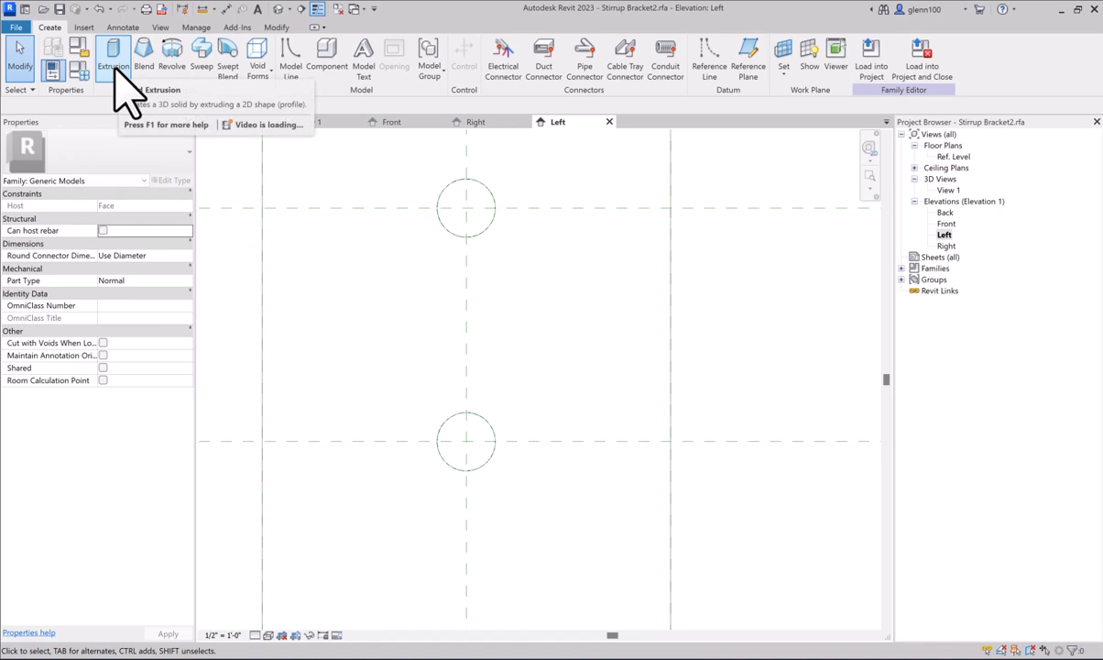
- Create a void extrusion from the lower reference circle in the Left elevation, with the sketched circle locked to it
{"action": "left_click", "coordinate": [257, 57]}
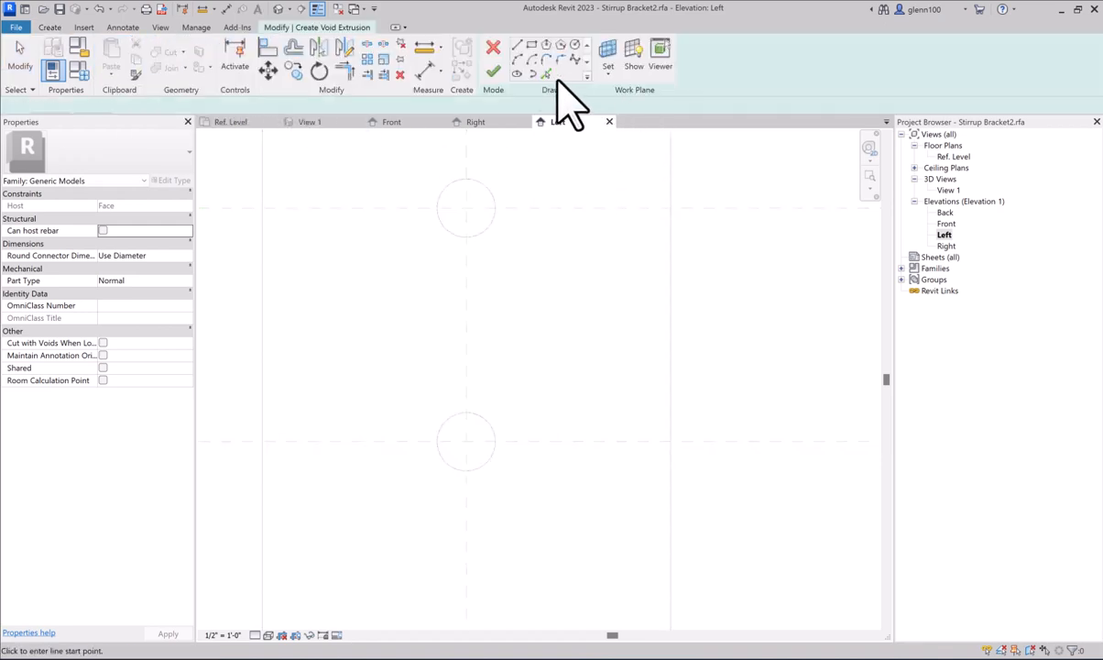
{"action": "left_click", "coordinate": [547, 74]}
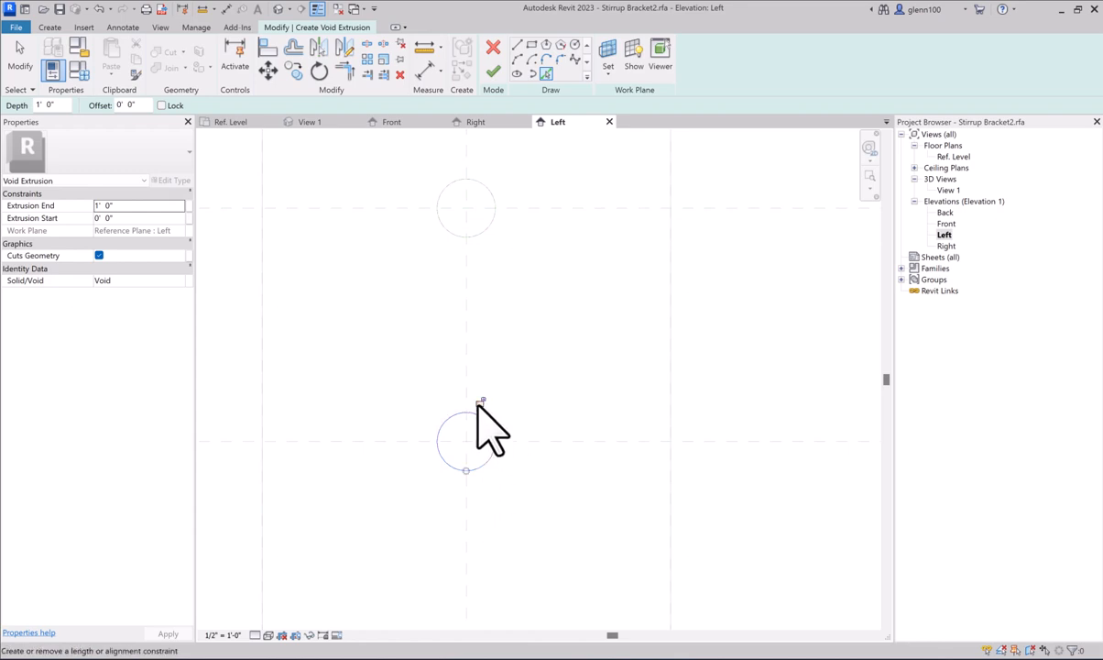
{"action": "left_click", "coordinate": [479, 402]}
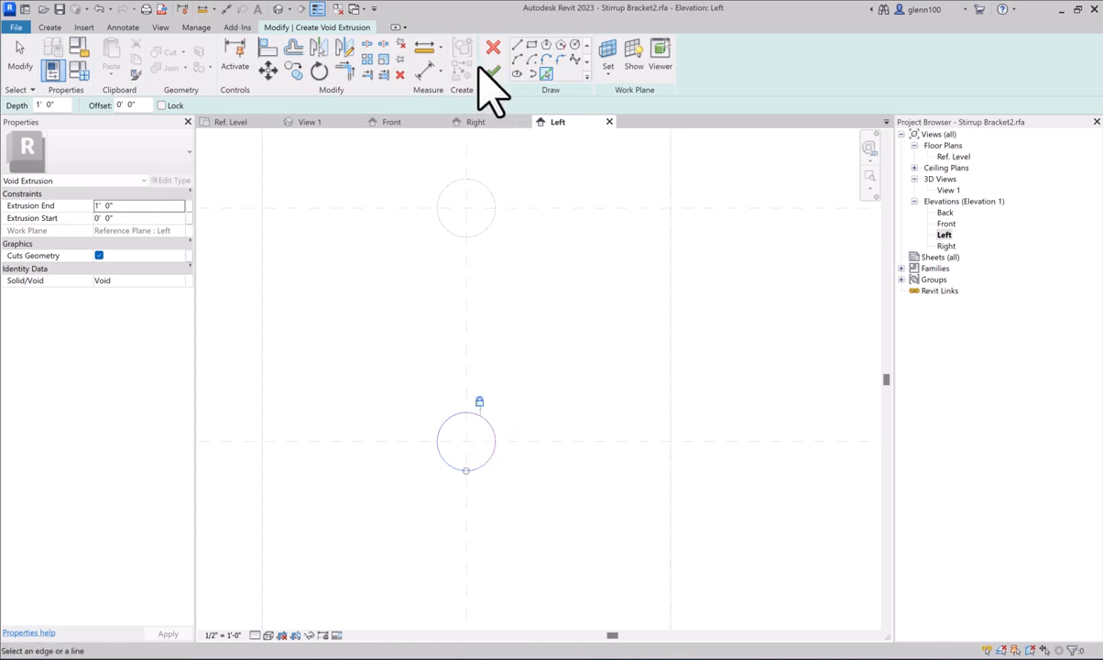
{"action": "left_click", "coordinate": [492, 72]}
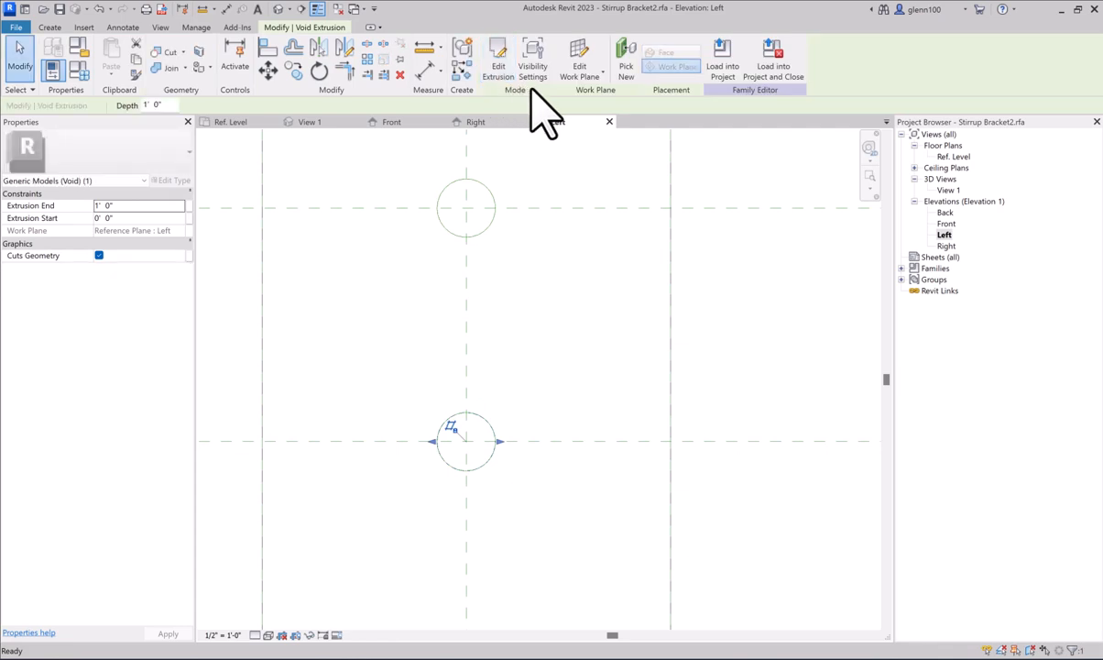
- Shorten the new lower void to the inner face of the left side plate in the Front elevation, lock it, and check the hole in 3D
{"action": "left_click", "coordinate": [311, 123]}
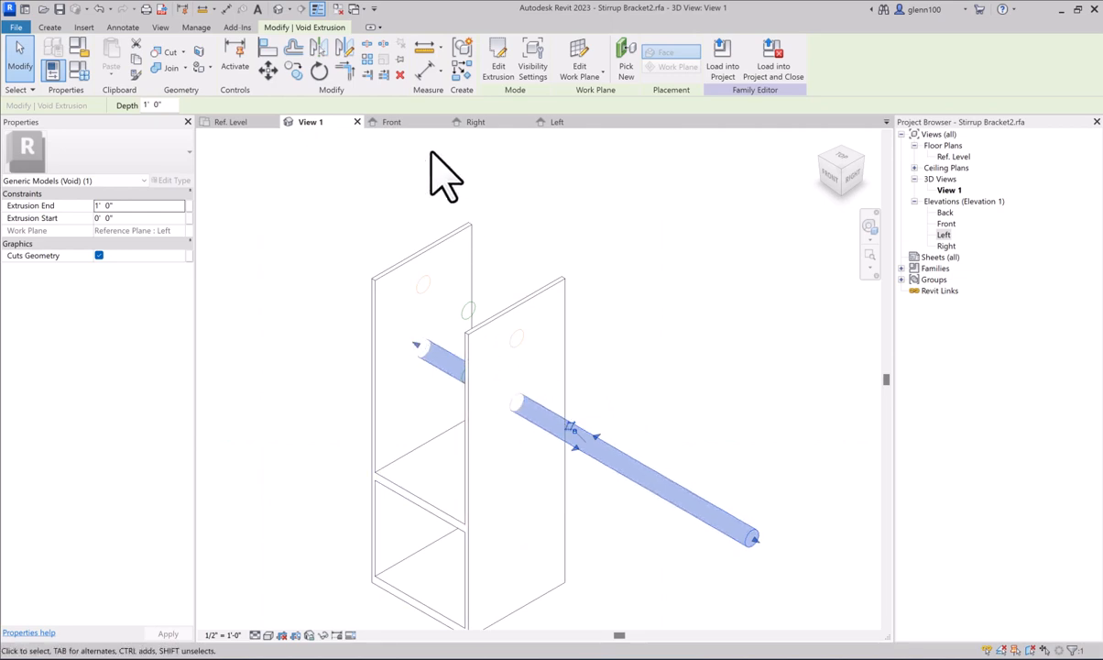
{"action": "left_click", "coordinate": [386, 122]}
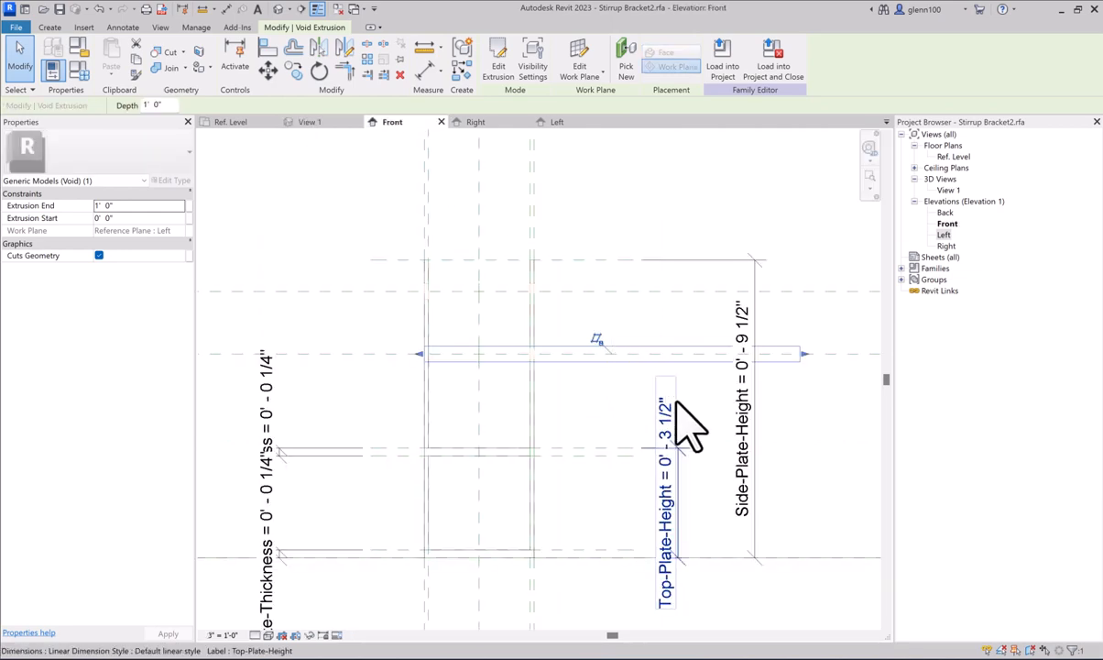
{"action": "left_click_drag", "start_coordinate": [803, 354], "coordinate": [431, 356]}
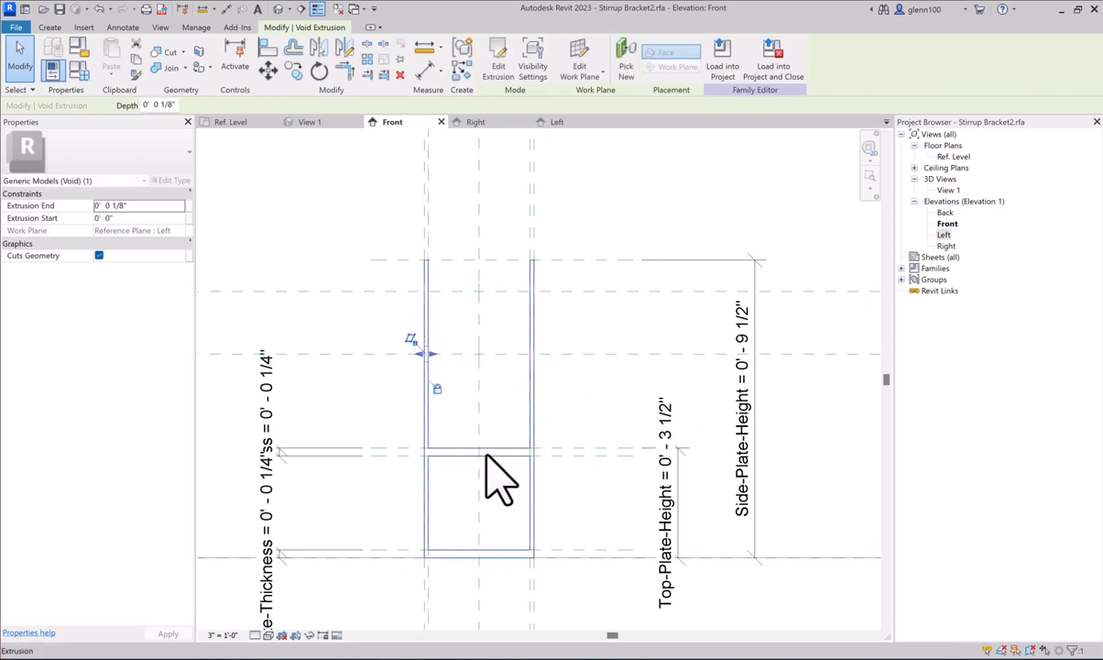
{"action": "left_click", "coordinate": [397, 403]}
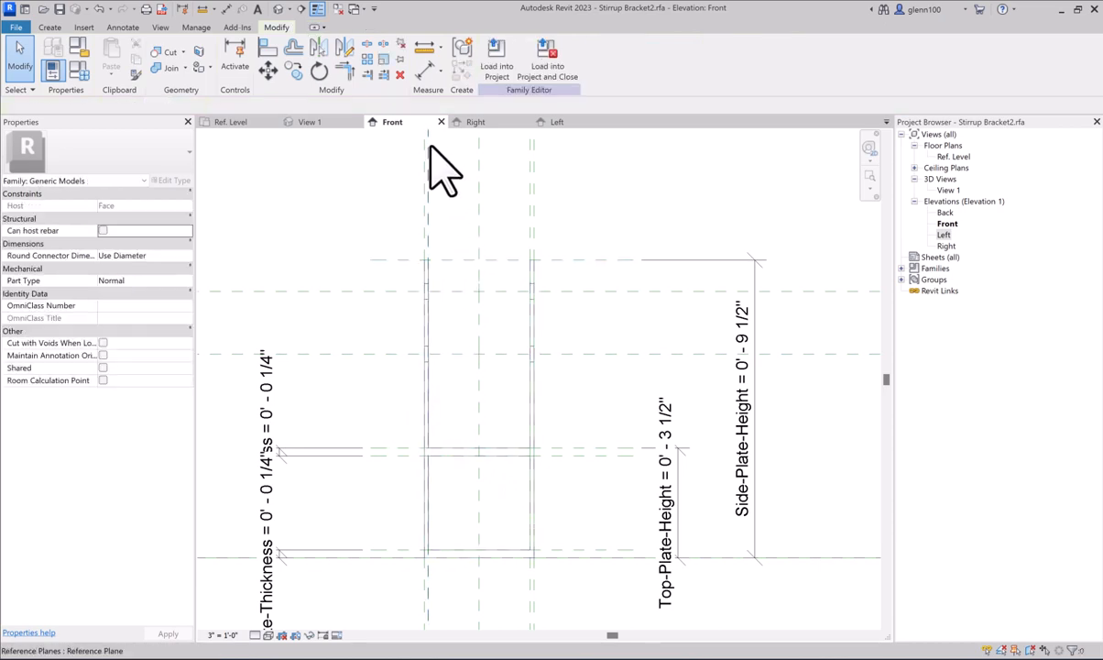
{"action": "left_click", "coordinate": [321, 121]}
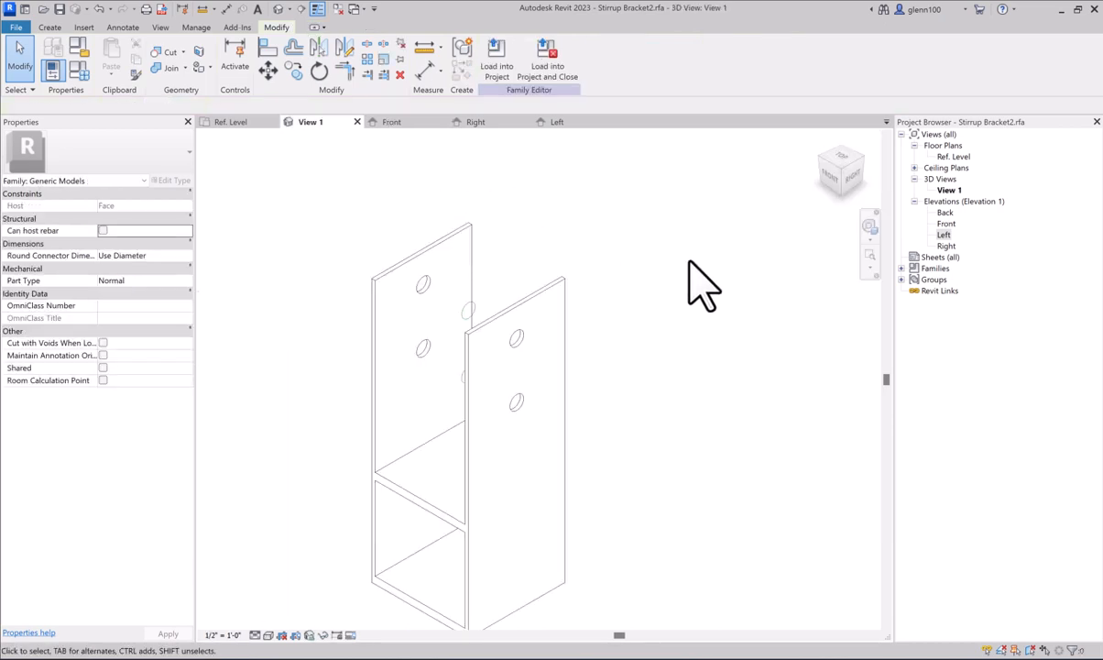
- Examine the side plate holes in 3D from the front-left corner and consult the stirrup bracket reference image for the bottom plate bolts
{"action": "left_click", "coordinate": [822, 158]}
{"action": "left_click", "coordinate": [820, 141]}
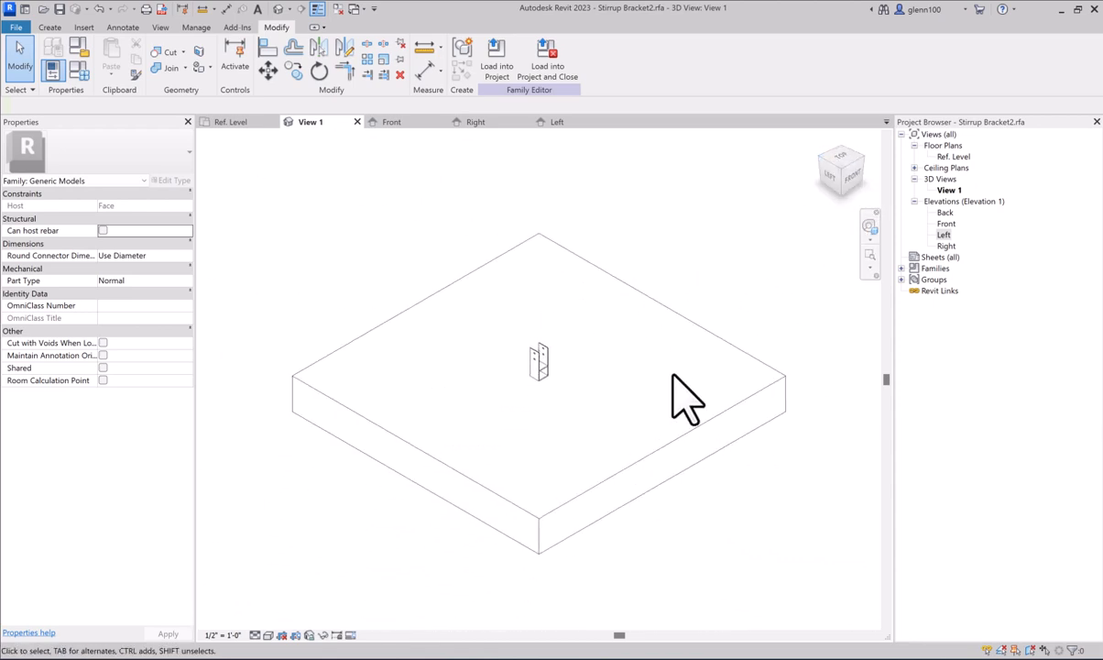
{"action": "scroll", "coordinate": [543, 362], "scroll_direction": "up", "scroll_amount": 6}
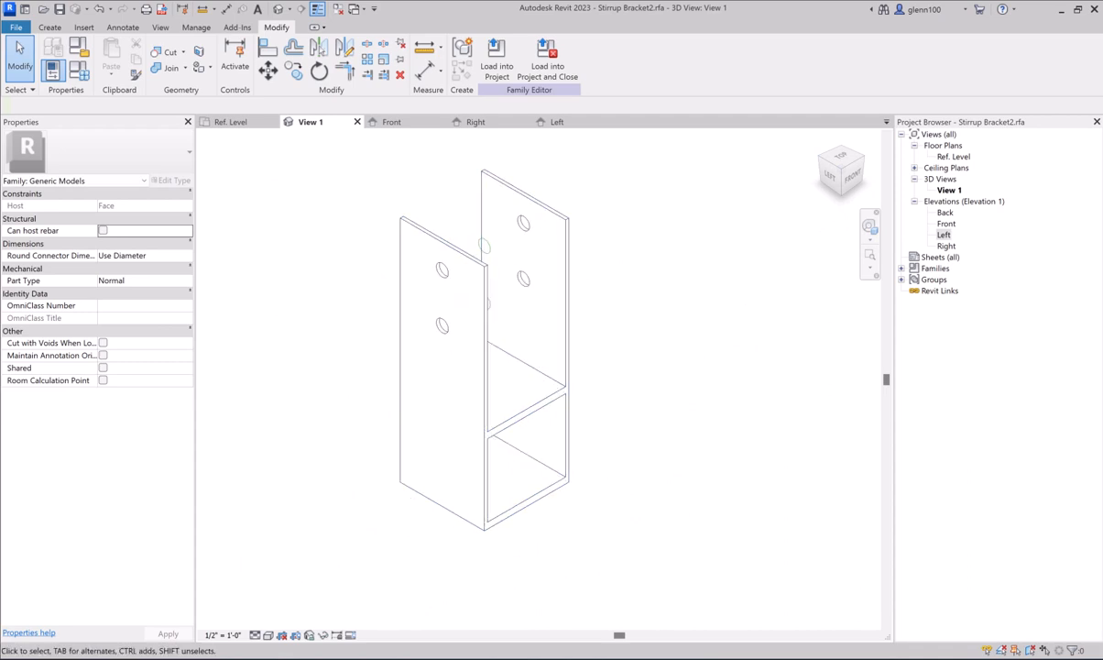
{"action": "left_click_drag", "start_coordinate": [1, 165], "coordinate": [500, 216]}
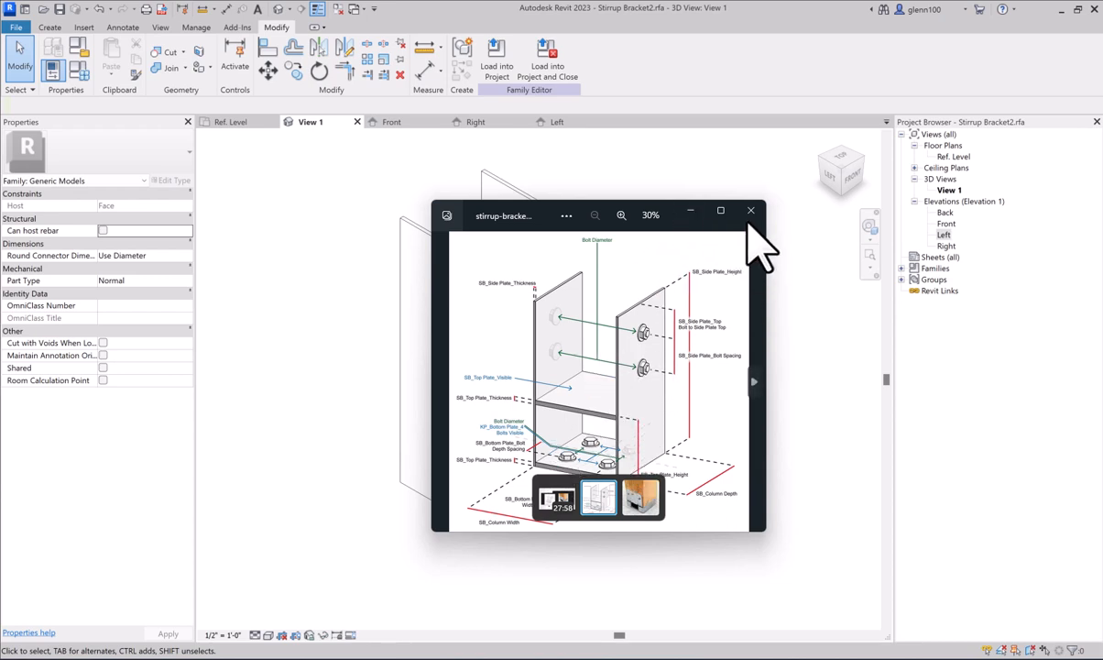
{"action": "left_click_drag", "start_coordinate": [502, 216], "coordinate": [0, 353]}
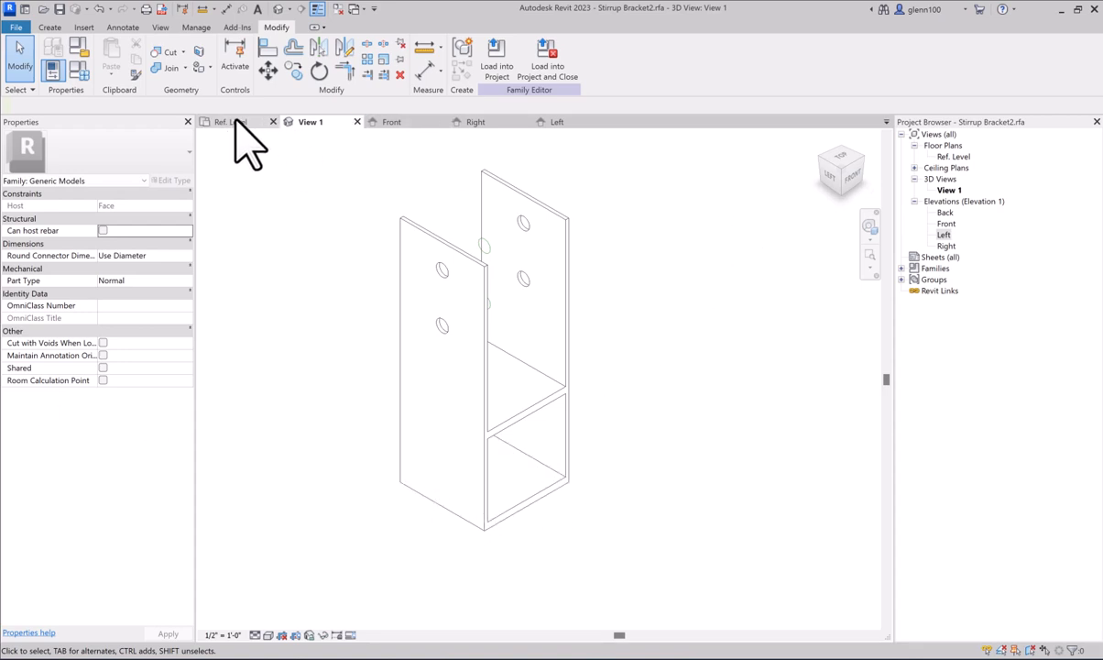
- Draw two vertical reference planes in the Ref. Level plan, about 3/4" right and 7/8" left of the bracket's centre plane
{"action": "left_click", "coordinate": [231, 122]}
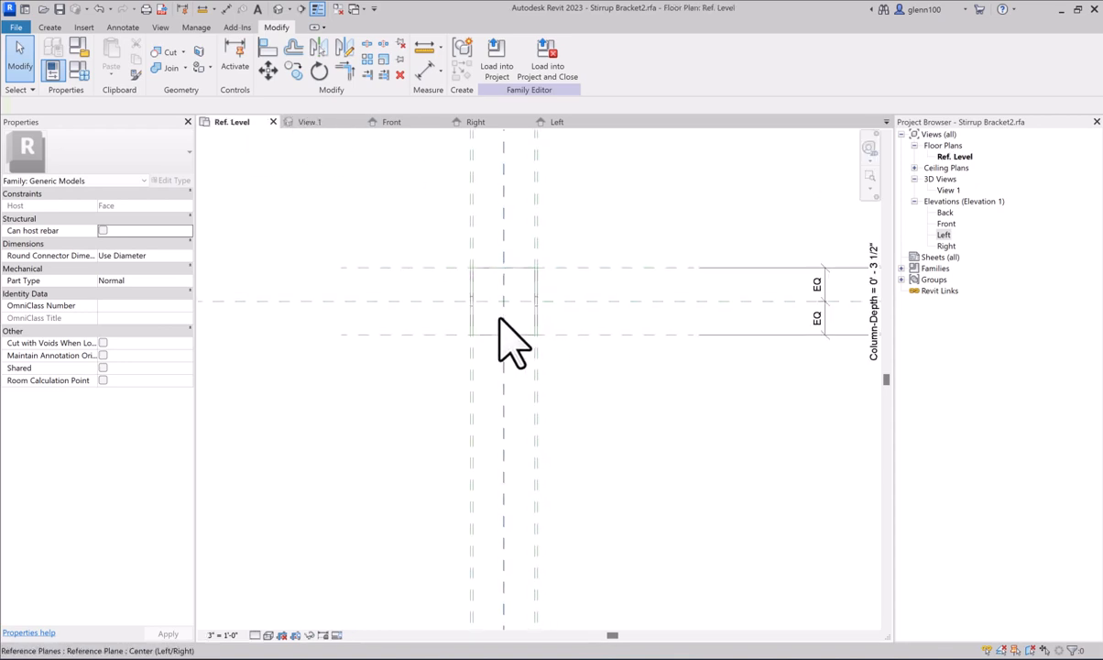
{"action": "scroll", "coordinate": [505, 340], "scroll_direction": "up", "scroll_amount": 2}
{"action": "scroll", "coordinate": [499, 318], "scroll_direction": "up", "scroll_amount": 2}
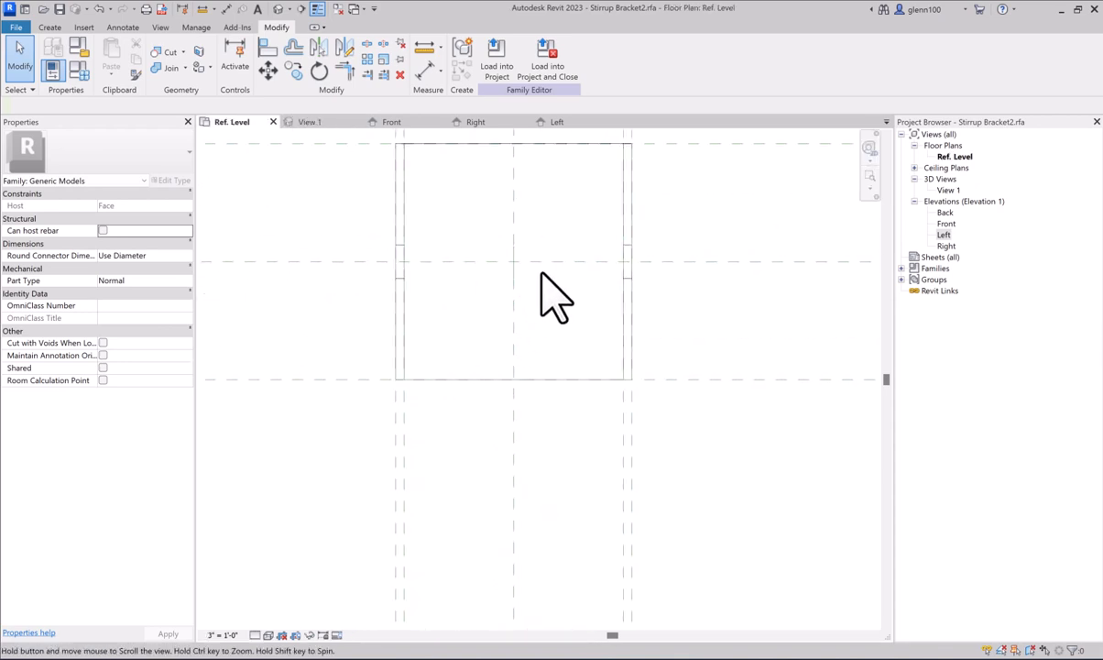
{"action": "middle_click_drag", "start_coordinate": [541, 273], "coordinate": [550, 461]}
{"action": "scroll", "coordinate": [550, 461], "scroll_direction": "down", "scroll_amount": 1}
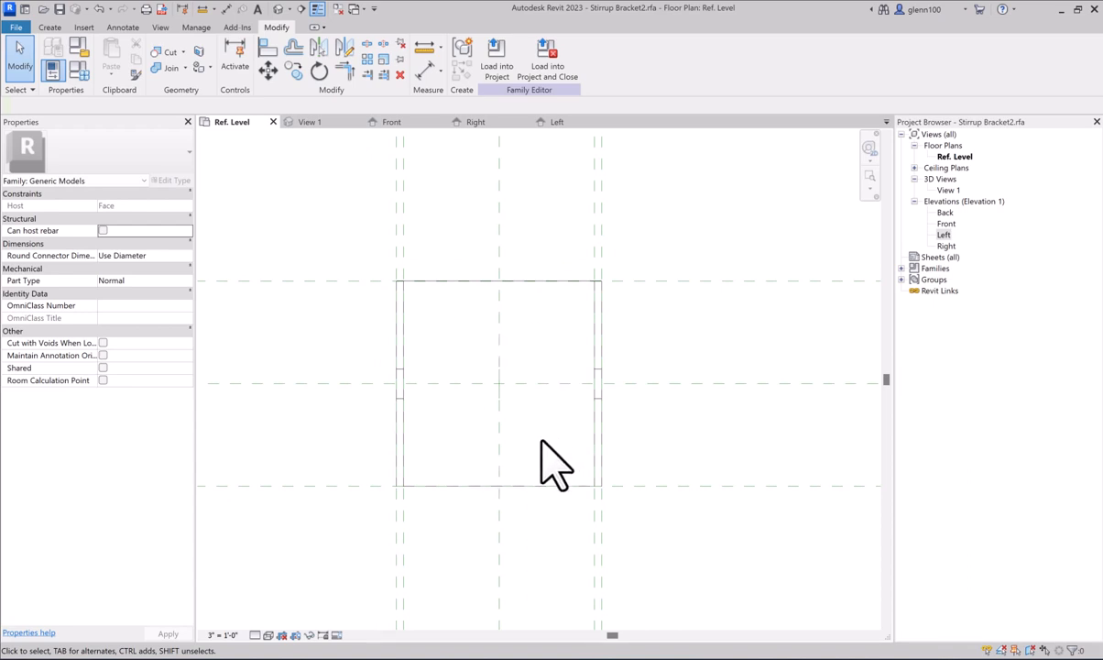
{"action": "scroll", "coordinate": [540, 442], "scroll_direction": "up", "scroll_amount": 1}
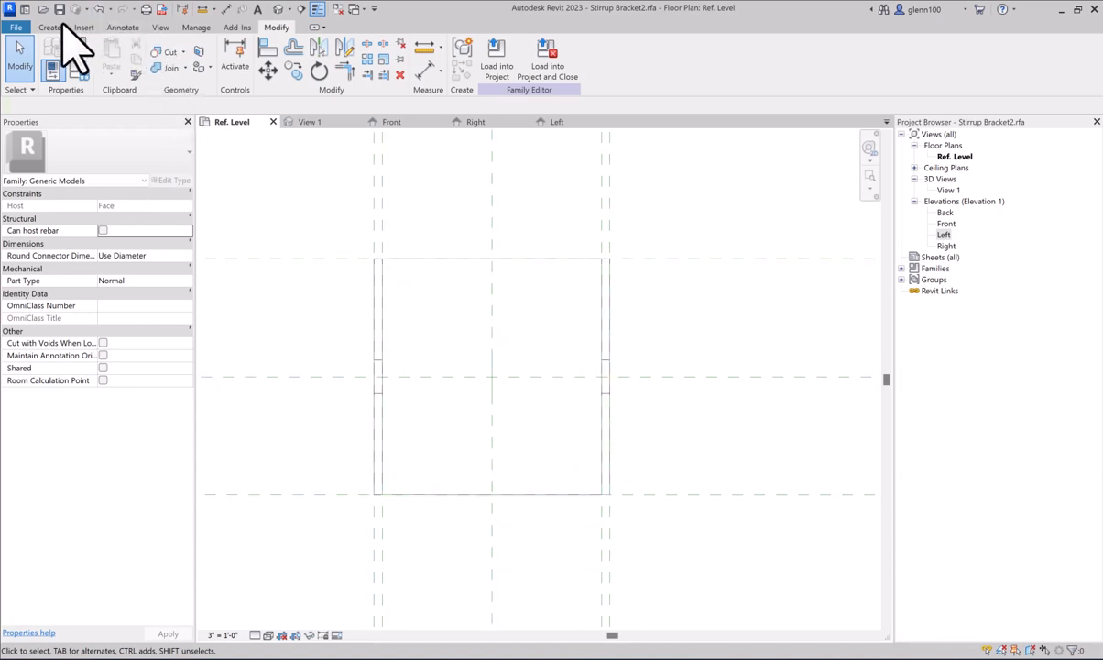
{"action": "left_click", "coordinate": [51, 28]}
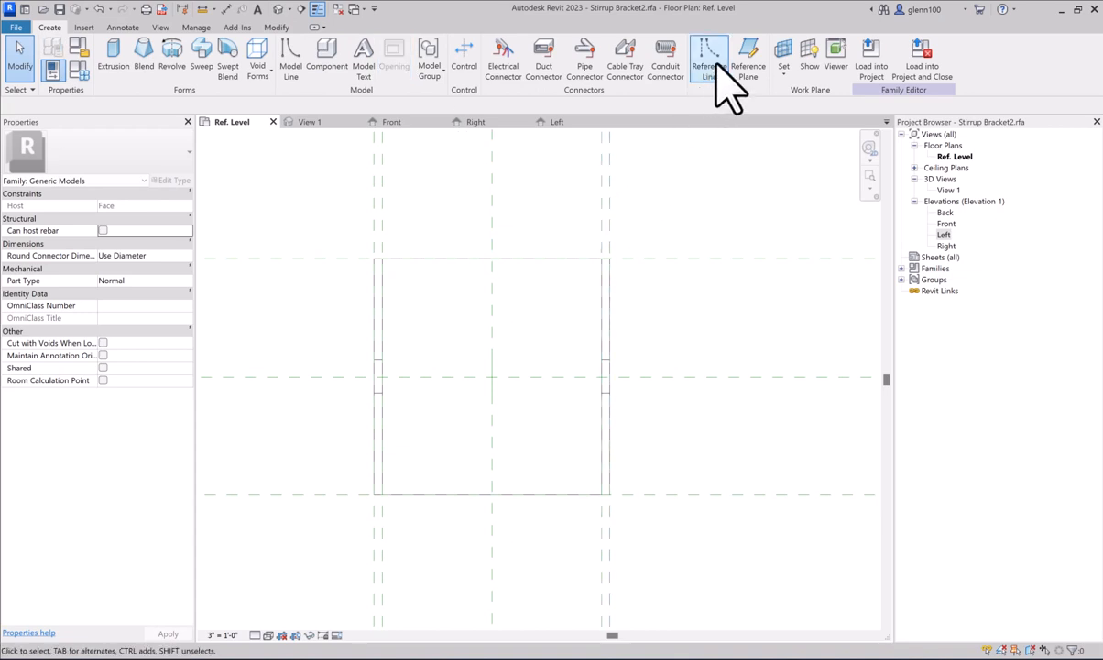
{"action": "left_click", "coordinate": [745, 66]}
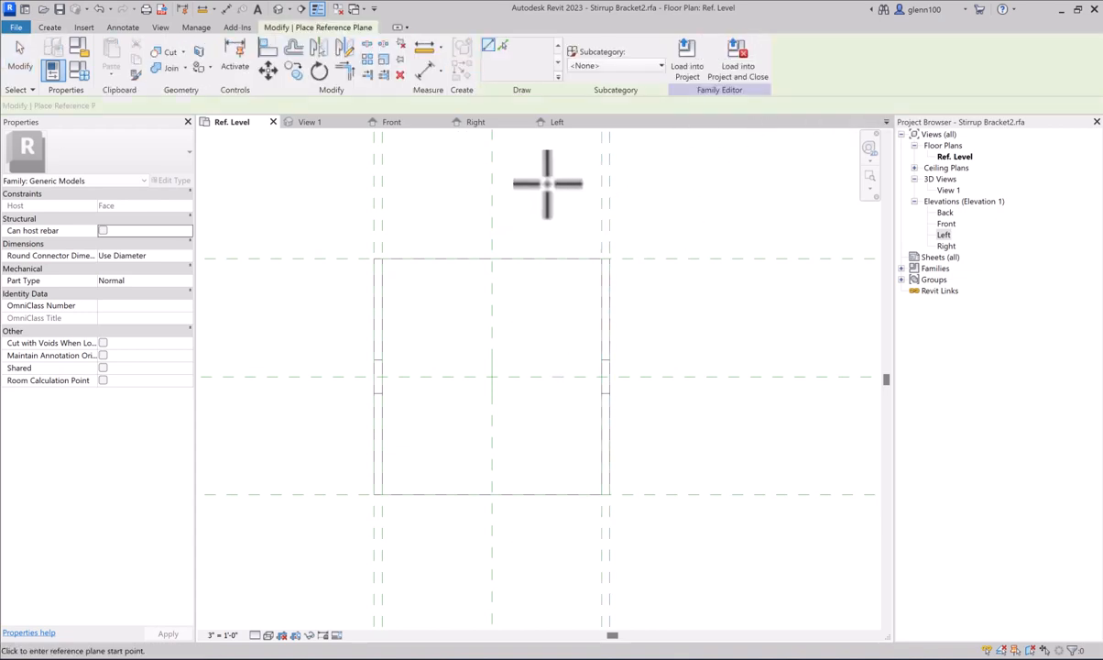
{"action": "left_click", "coordinate": [542, 574]}
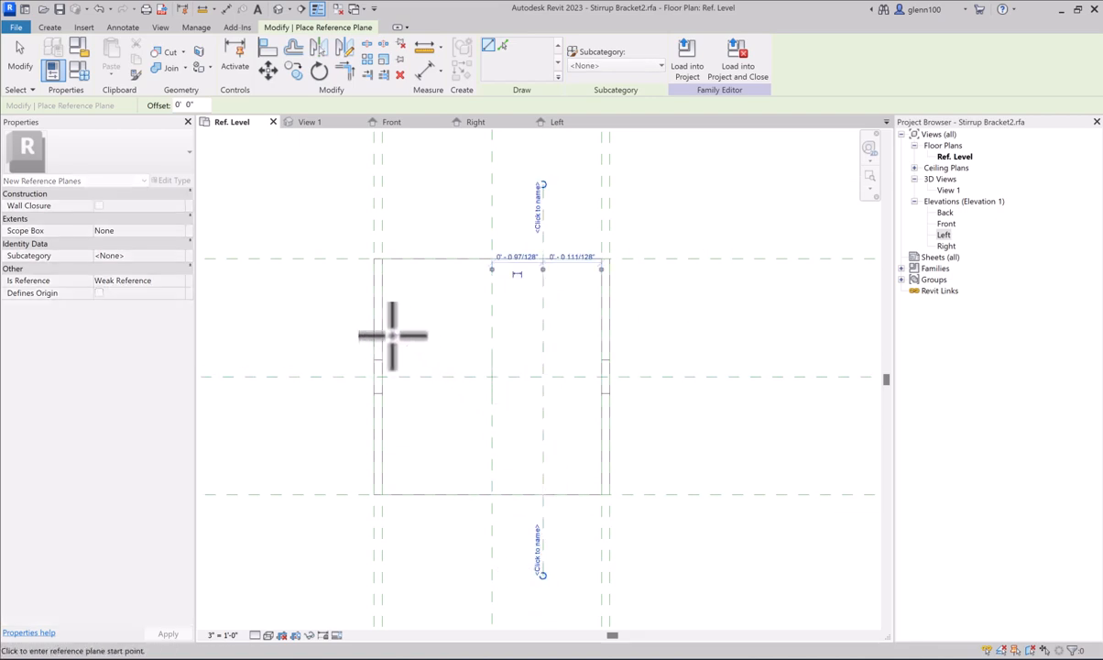
{"action": "left_click", "coordinate": [435, 186]}
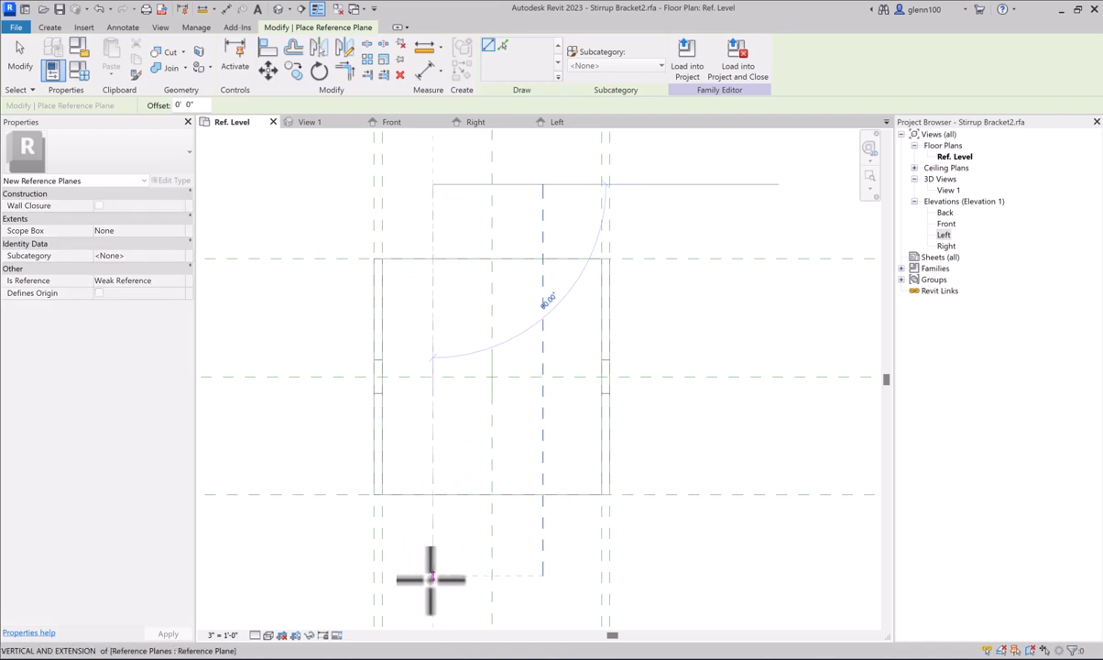
{"action": "left_click", "coordinate": [435, 579]}
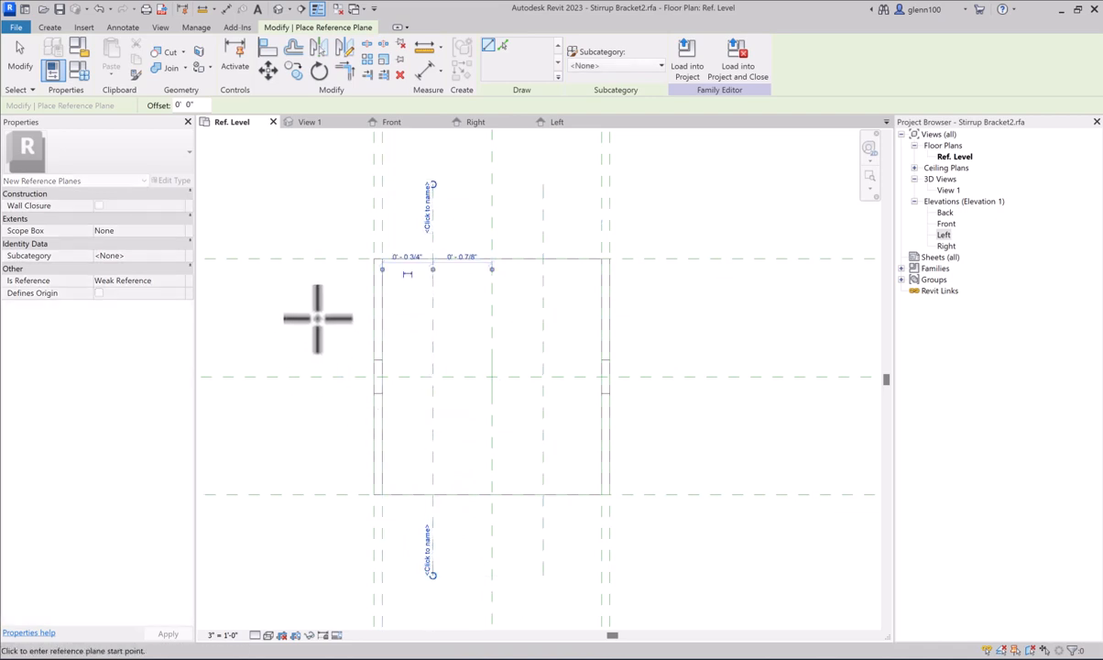
- Draw two horizontal reference planes across the bracket, about 7/8" above and 3/4" below the horizontal centre plane
{"action": "left_click", "coordinate": [318, 318]}
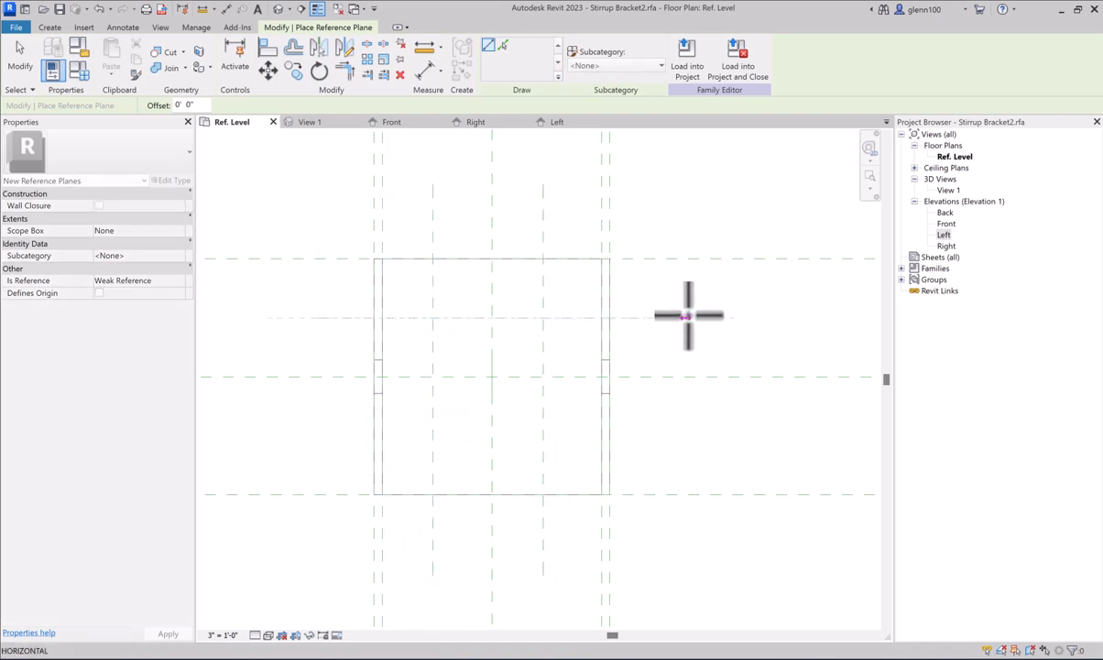
{"action": "left_click", "coordinate": [688, 318]}
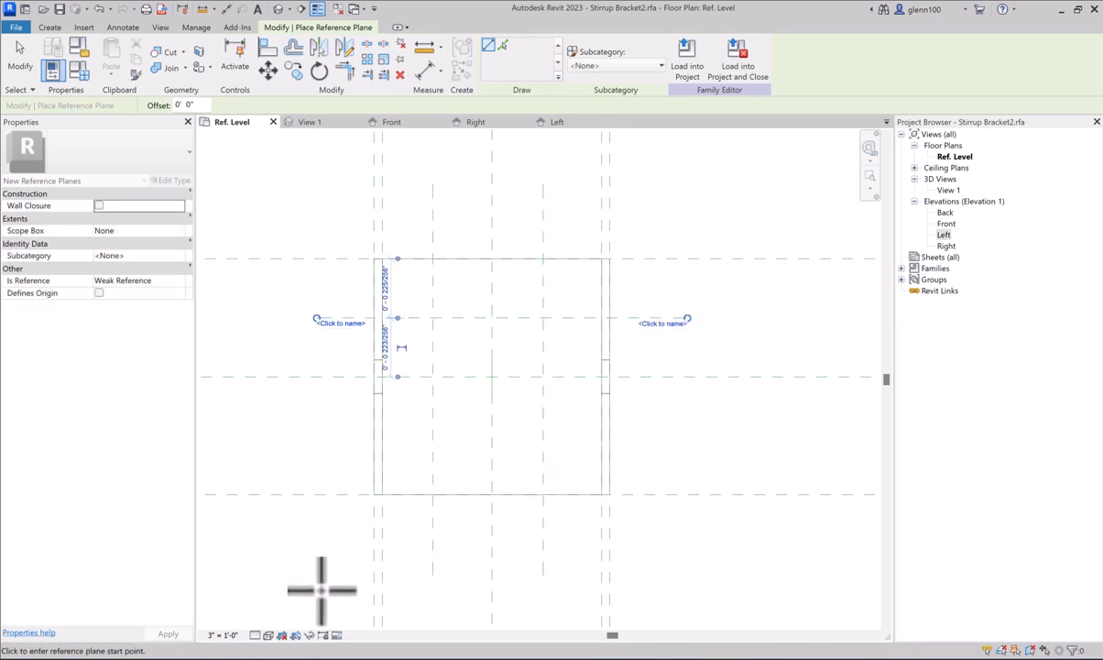
{"action": "left_click", "coordinate": [321, 427]}
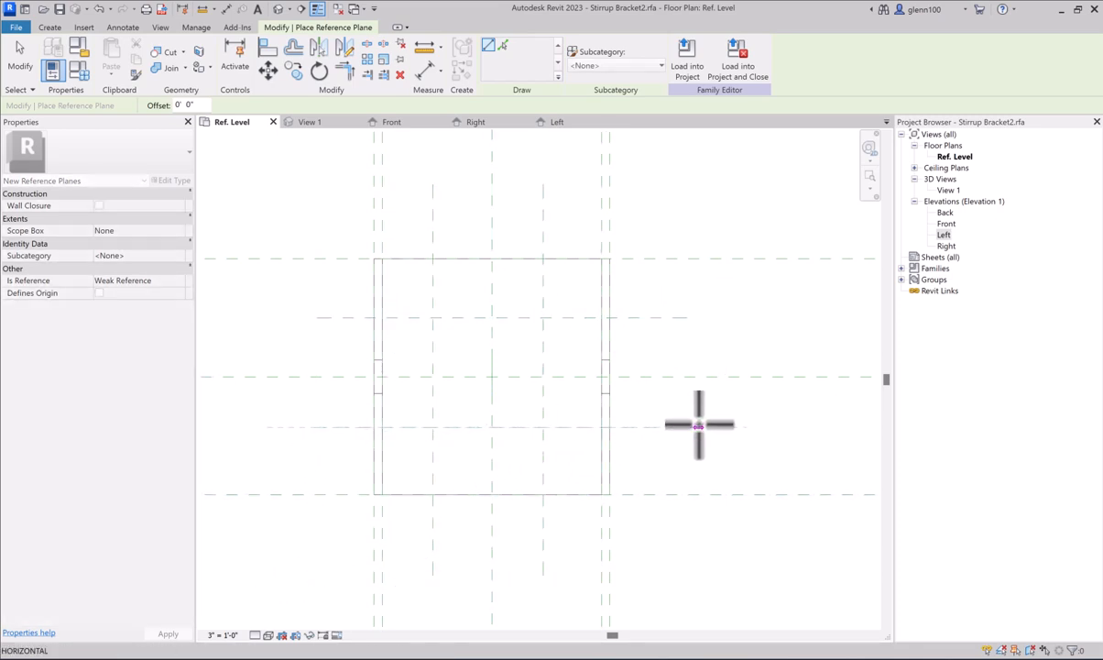
{"action": "left_click", "coordinate": [687, 427]}
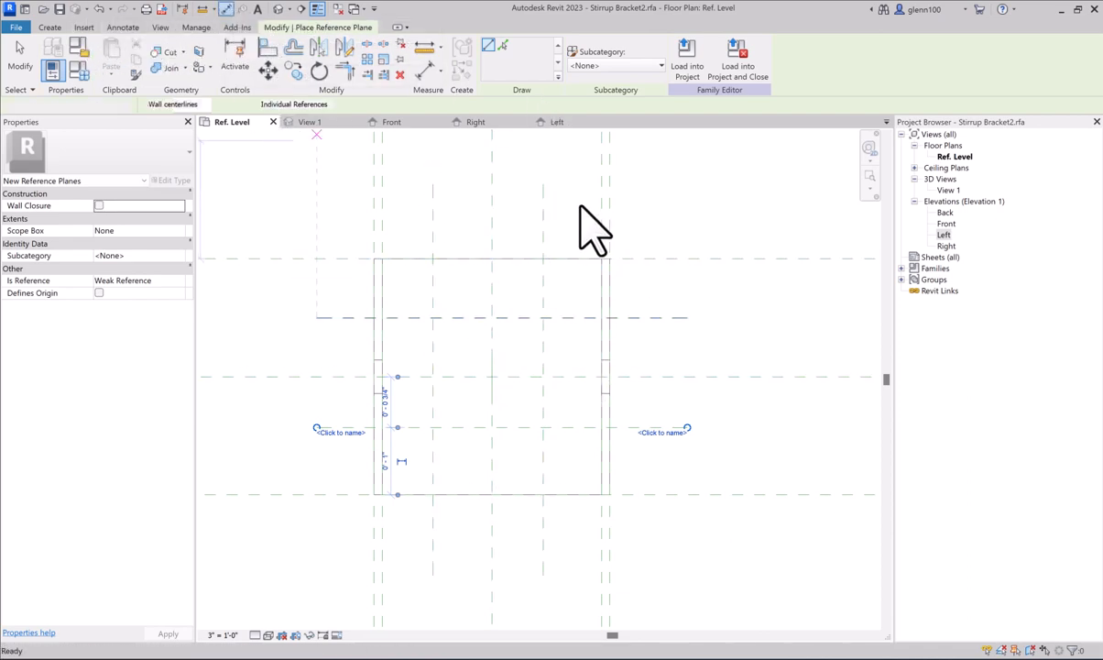
- Try an equality-constrained aligned dimension from the left side plate's outer plane through the left bolt plane to the vertical centre plane
{"action": "key", "text": "d"}
{"action": "key", "text": "i"}
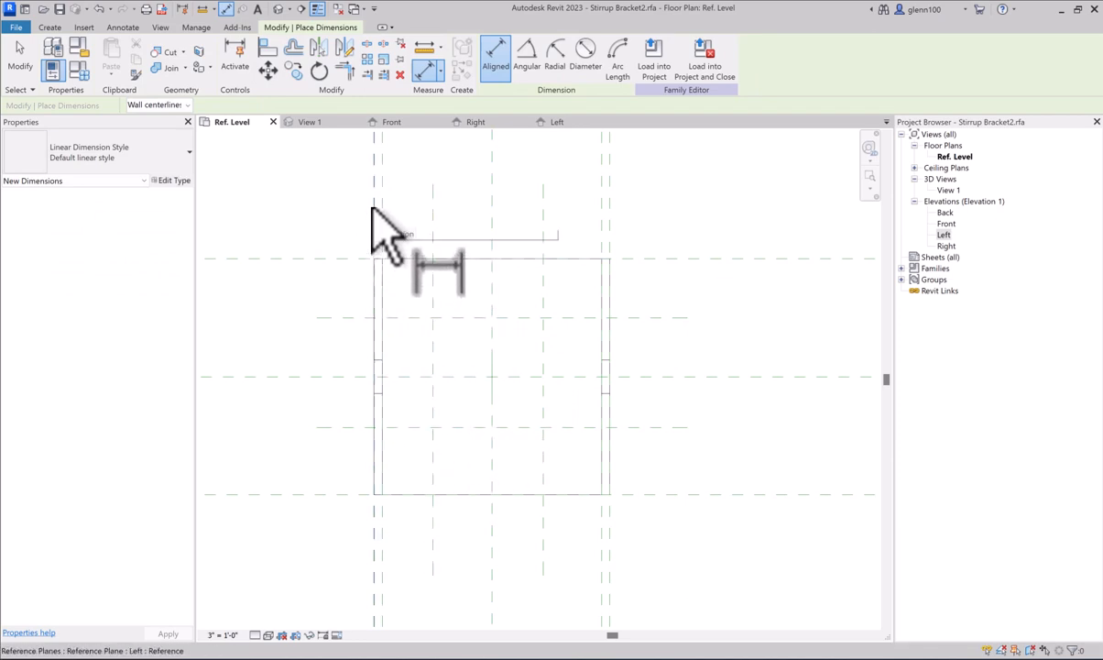
{"action": "left_click", "coordinate": [373, 209]}
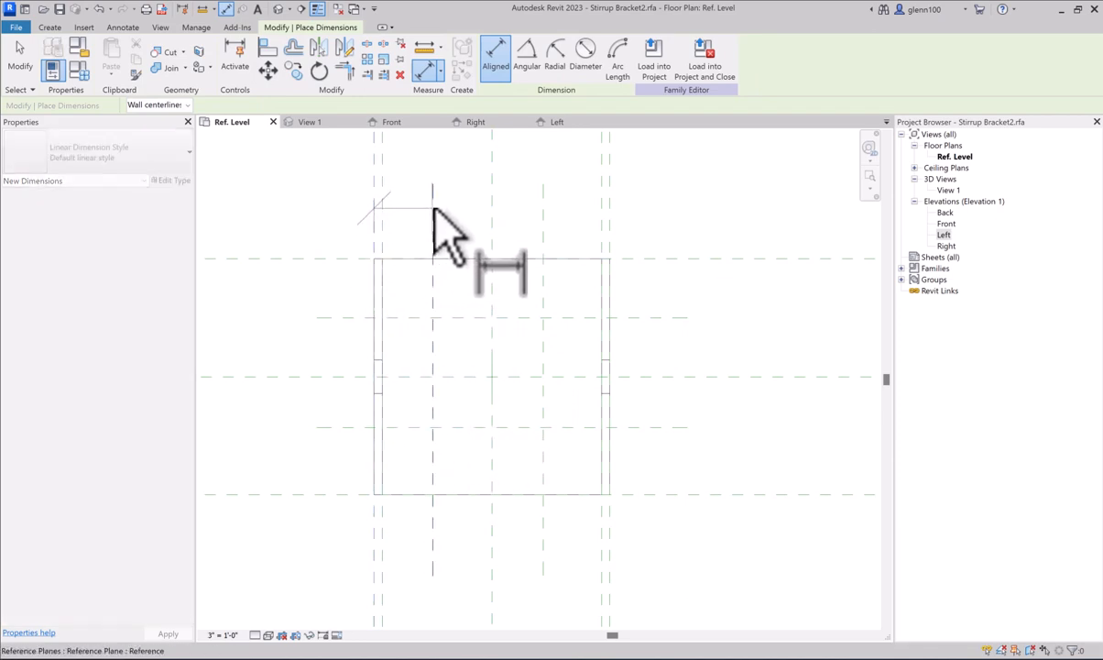
{"action": "left_click", "coordinate": [432, 209]}
{"action": "left_click", "coordinate": [495, 235]}
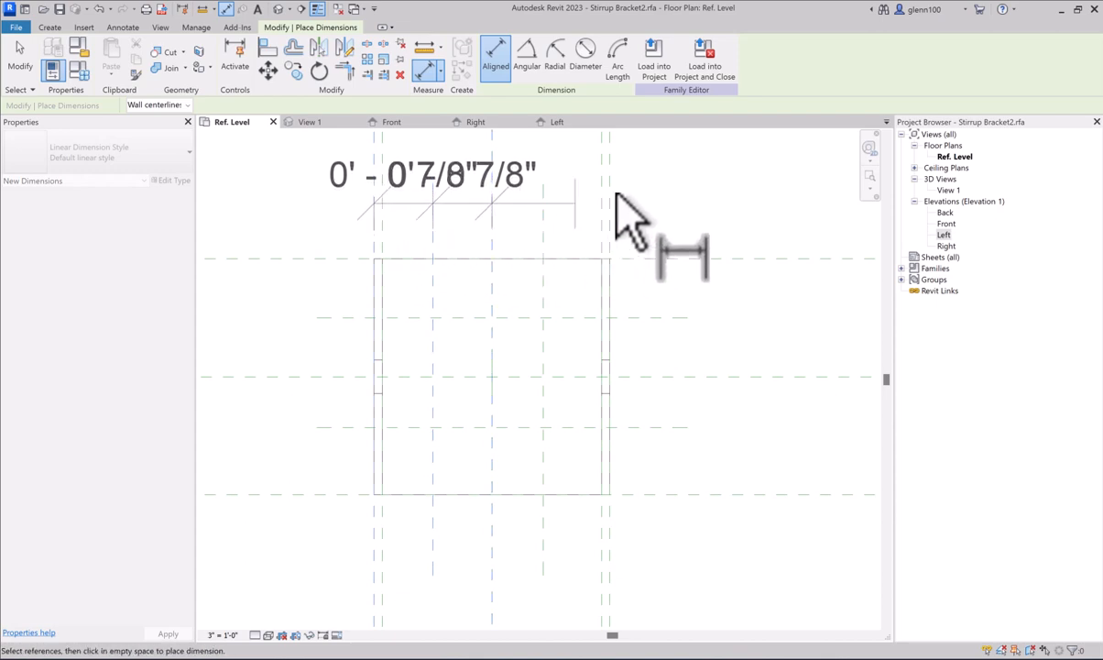
{"action": "left_click", "coordinate": [739, 197]}
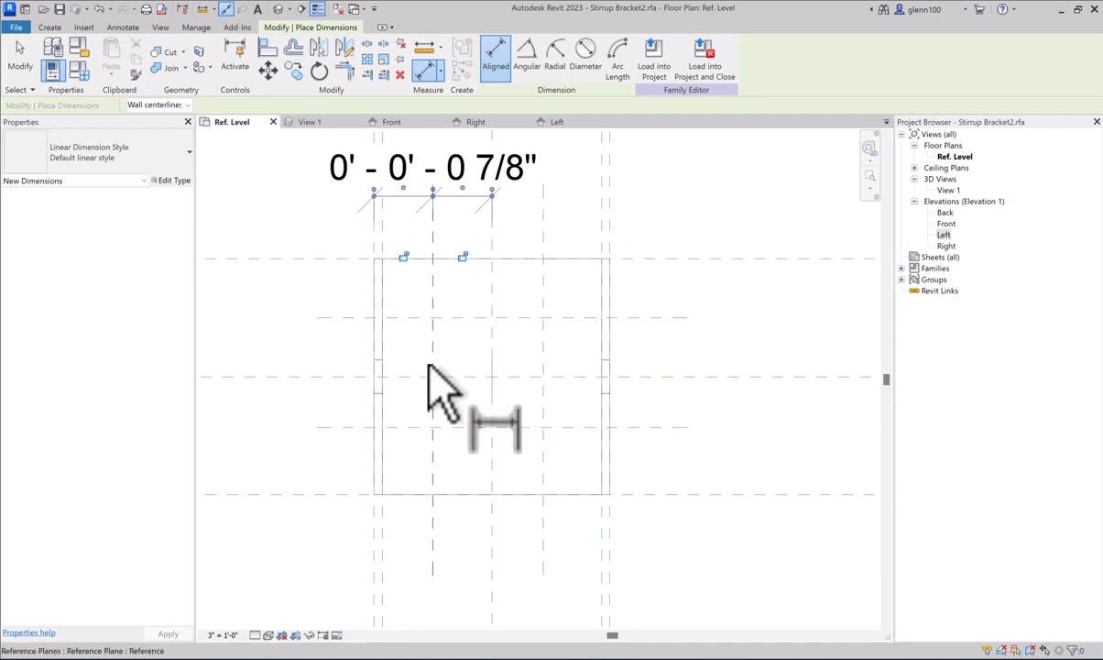
{"action": "scroll", "coordinate": [447, 366], "scroll_direction": "down", "scroll_amount": 2}
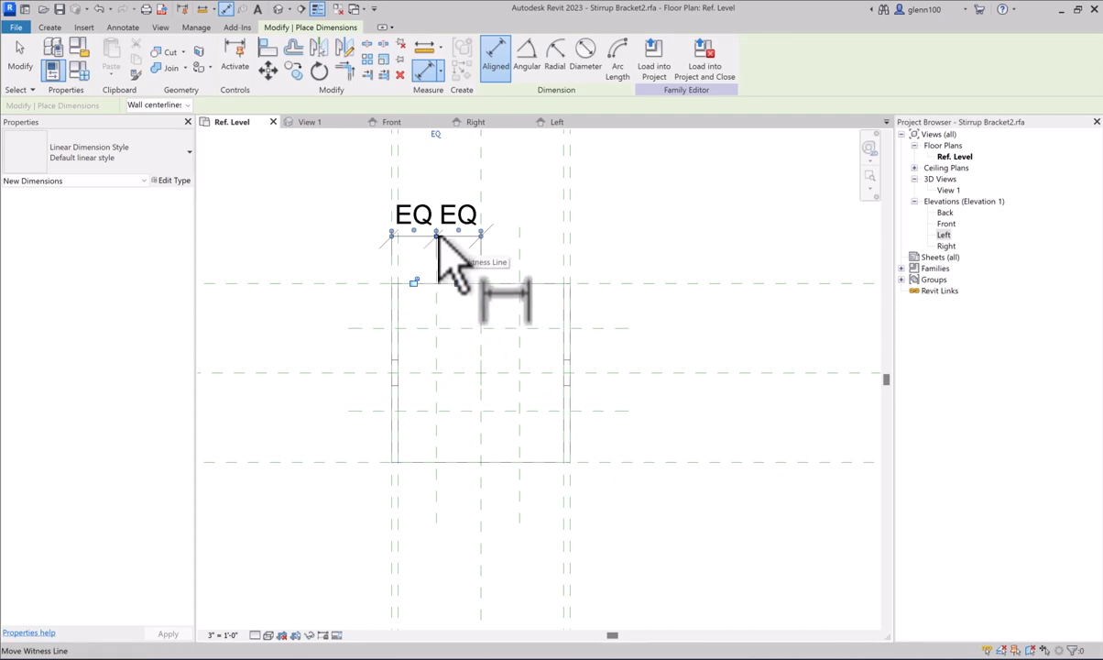
{"action": "scroll", "coordinate": [400, 335], "scroll_direction": "up", "scroll_amount": 4}
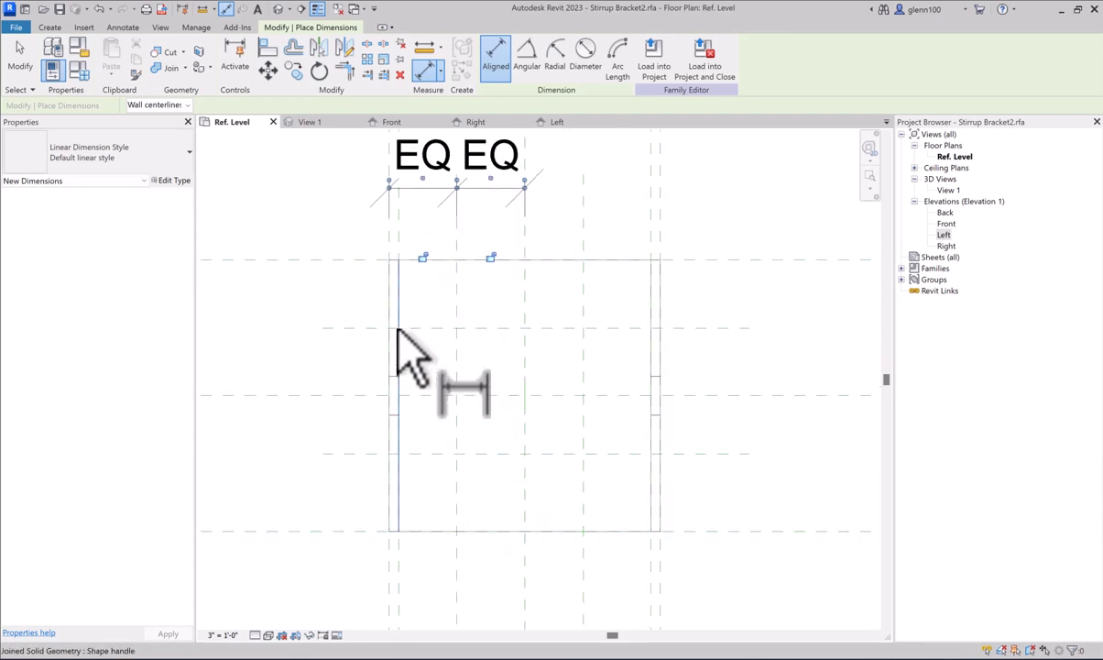
{"action": "scroll", "coordinate": [396, 330], "scroll_direction": "up", "scroll_amount": 2}
{"action": "middle_click_drag", "start_coordinate": [481, 311], "coordinate": [451, 517]}
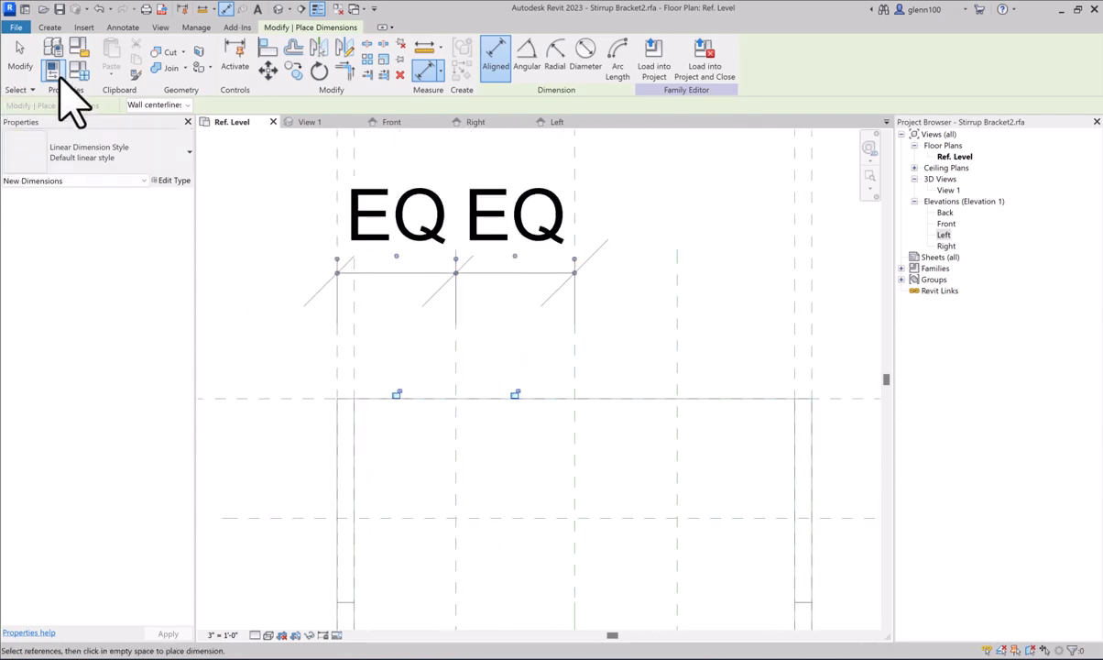
- Delete the equality dimension that starts at the left side plate's outer plane
{"action": "left_click", "coordinate": [22, 64]}
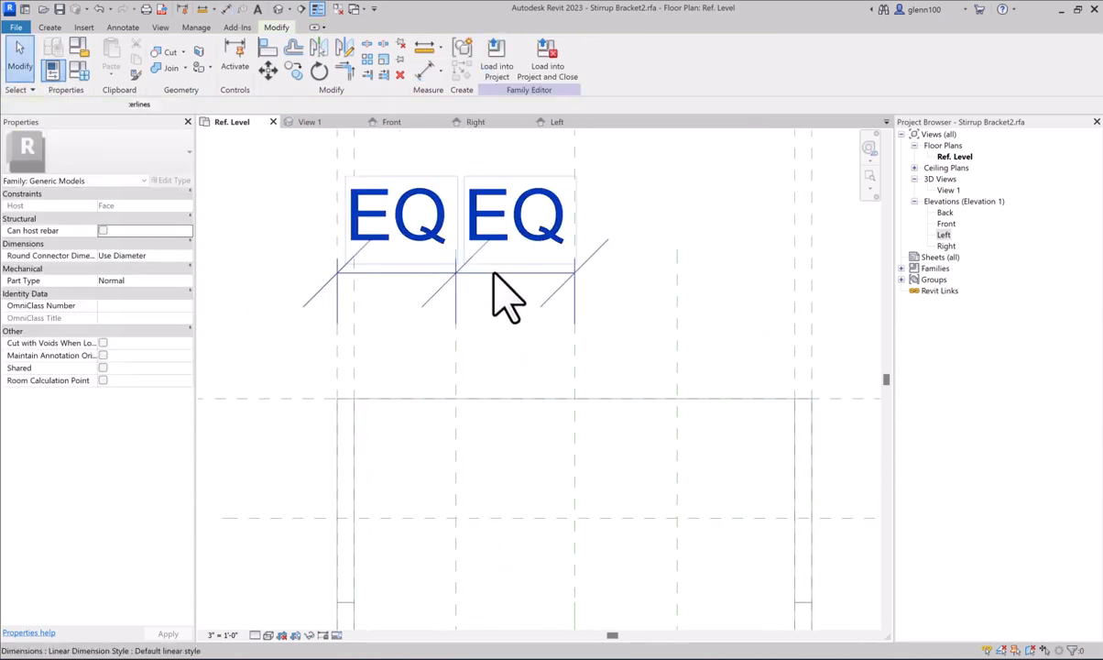
{"action": "left_click", "coordinate": [493, 273]}
{"action": "key", "text": "Delete"}
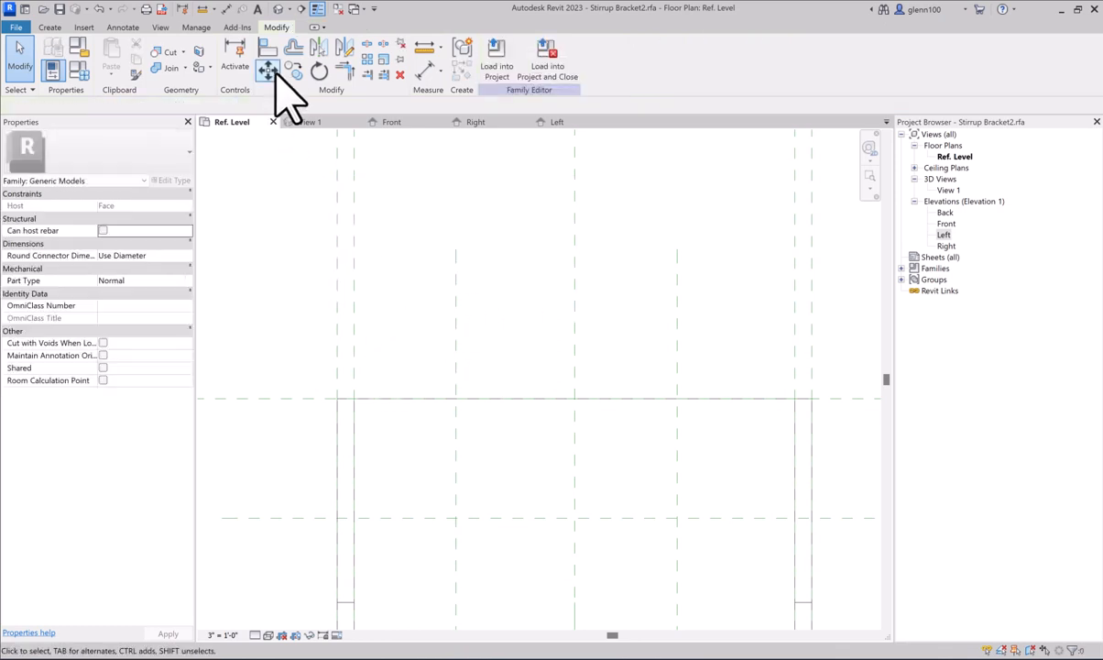
- Dimension from the left side plate's inner plane through the left bolt plane to the vertical centre plane, and make the segments equal
{"action": "left_click", "coordinate": [226, 9]}
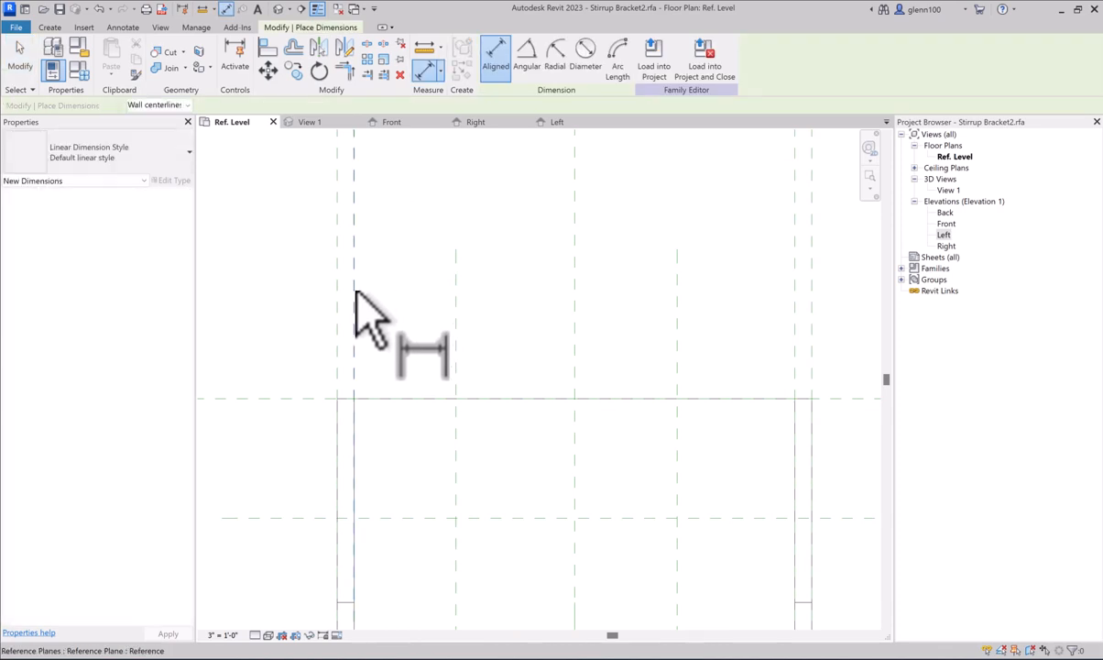
{"action": "left_click", "coordinate": [455, 291]}
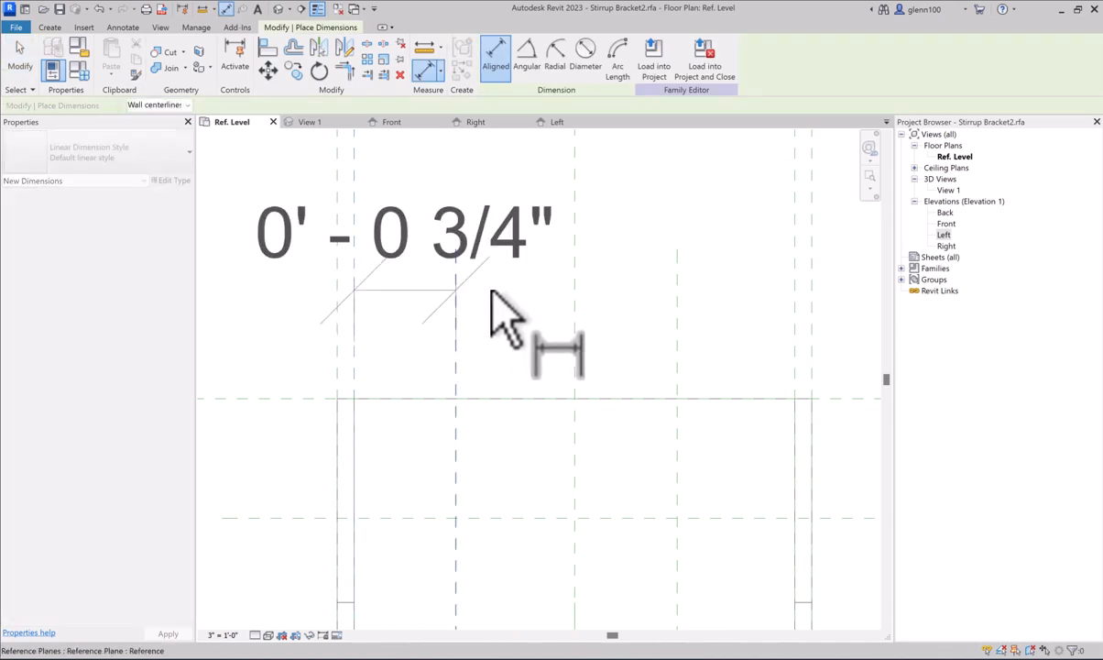
{"action": "left_click", "coordinate": [634, 291]}
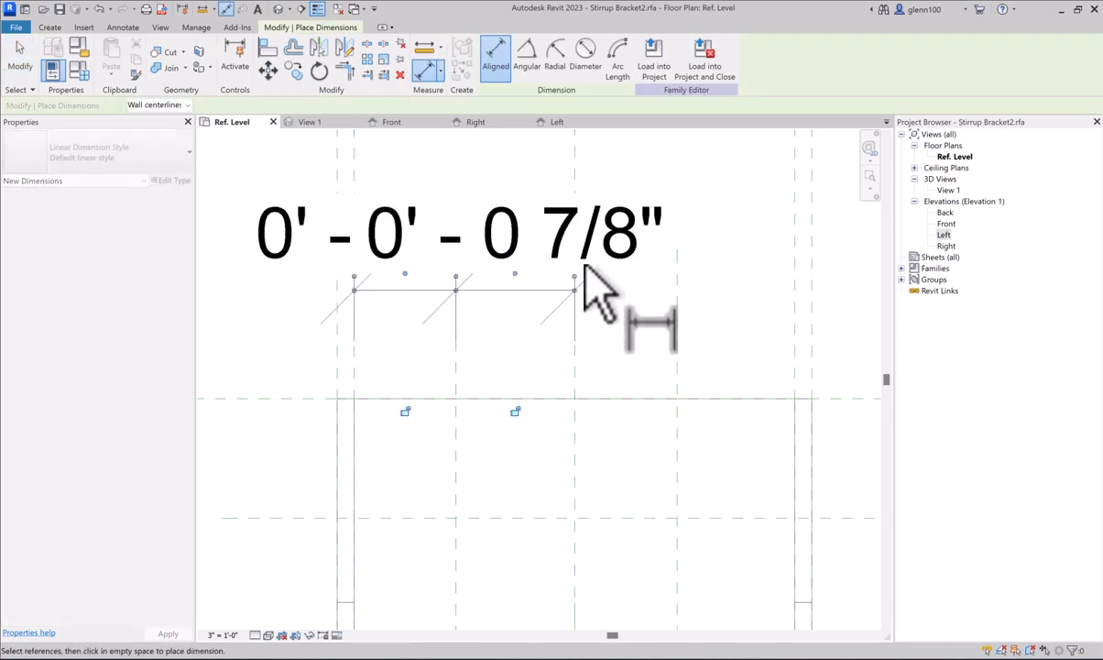
{"action": "middle_click_drag", "start_coordinate": [510, 277], "coordinate": [502, 386]}
{"action": "scroll", "coordinate": [459, 211], "scroll_direction": "up", "scroll_amount": 3}
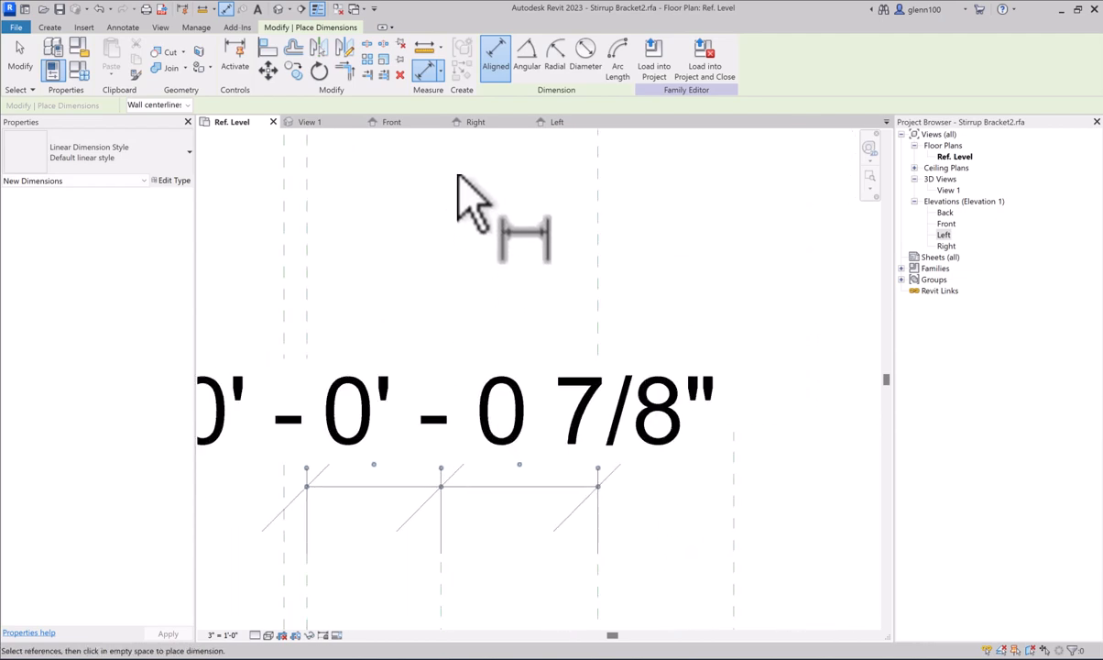
{"action": "scroll", "coordinate": [469, 220], "scroll_direction": "down", "scroll_amount": 4}
{"action": "scroll", "coordinate": [469, 222], "scroll_direction": "down", "scroll_amount": 1}
{"action": "left_click", "coordinate": [458, 169]}
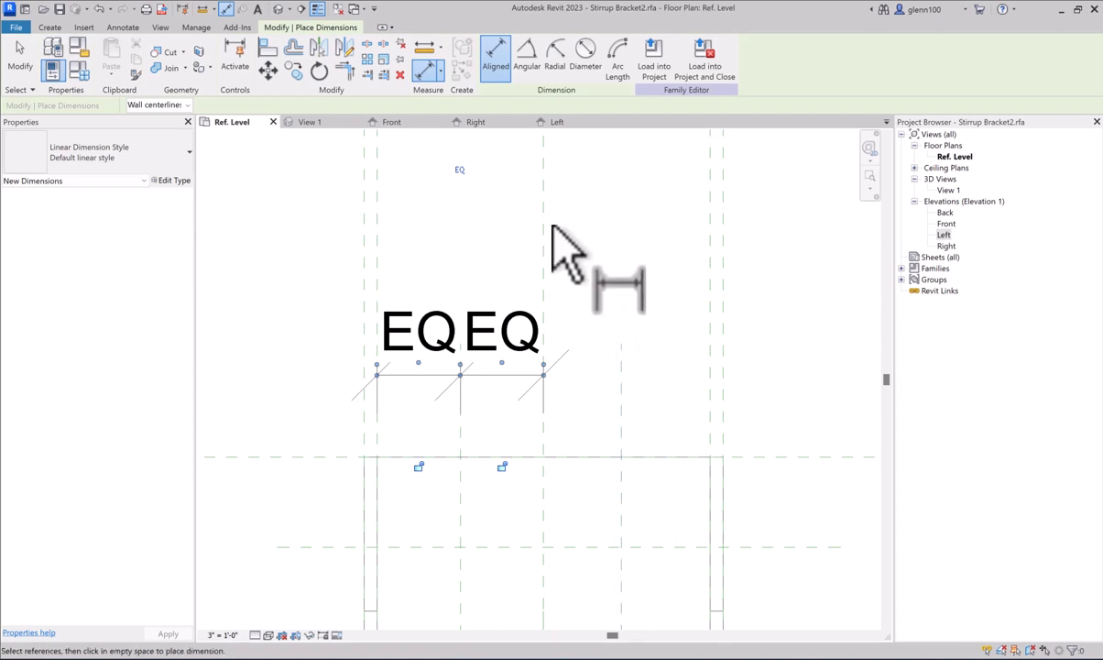
- Dimension from the vertical centre plane through the right bolt plane to the right side plate's inner plane, and make the segments equal
{"action": "left_click", "coordinate": [544, 403]}
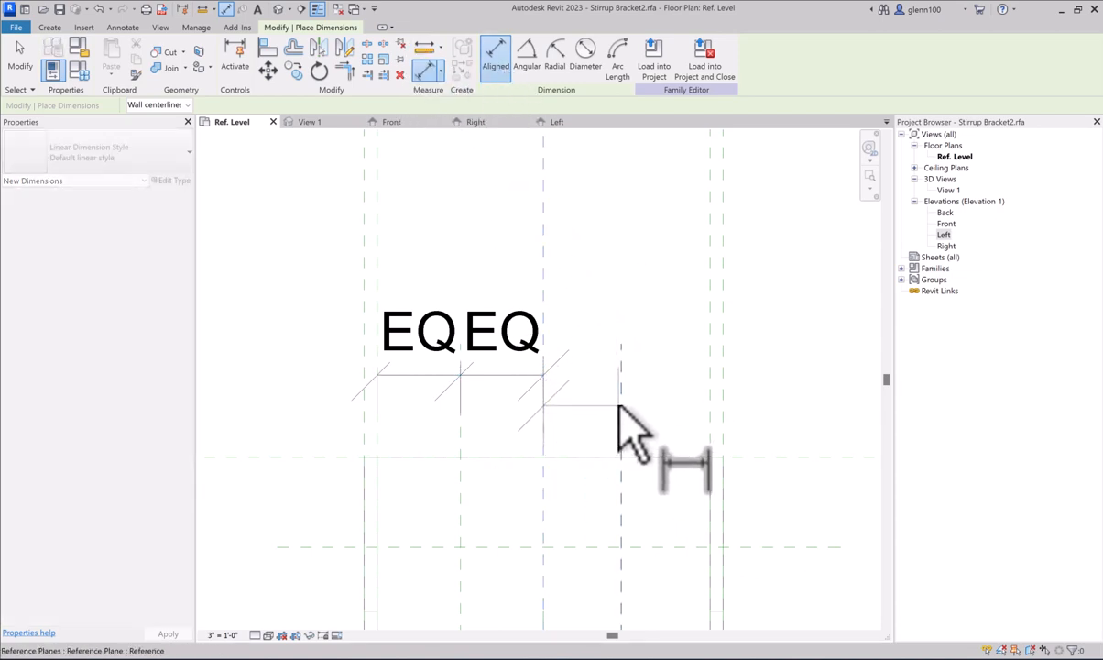
{"action": "left_click", "coordinate": [620, 415]}
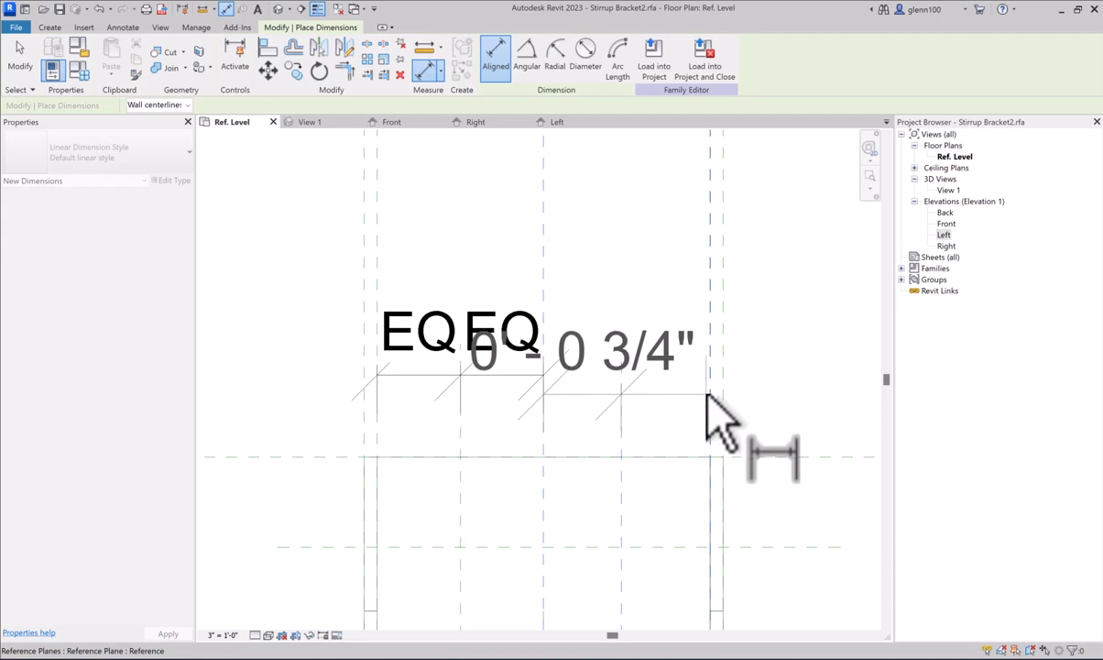
{"action": "left_click", "coordinate": [712, 396]}
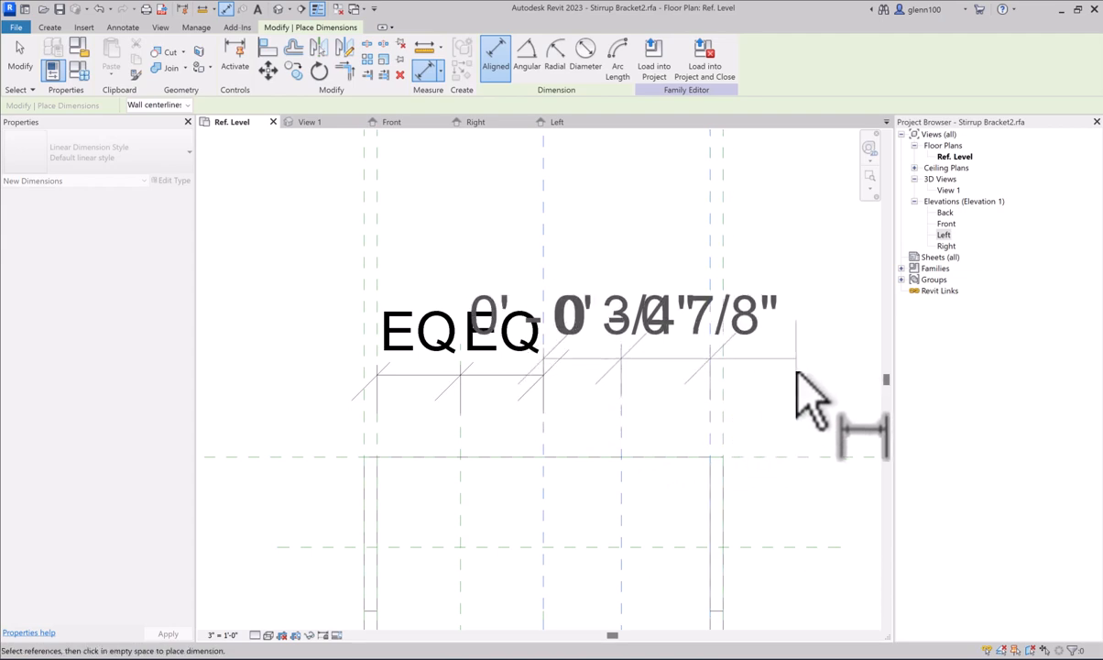
{"action": "left_click", "coordinate": [824, 385]}
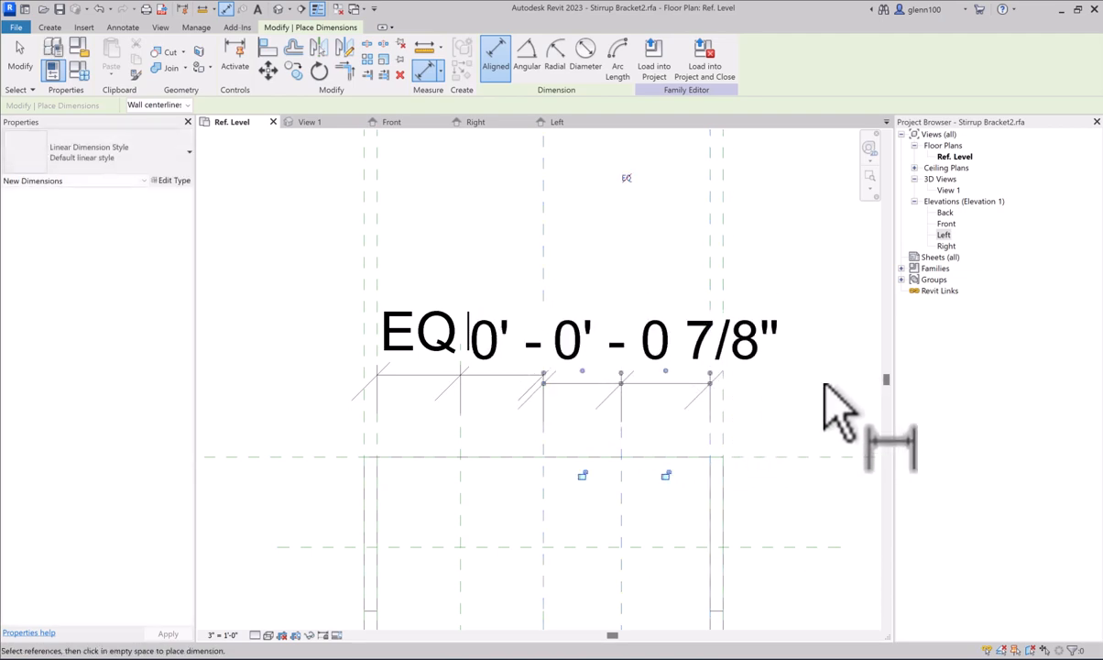
{"action": "left_click", "coordinate": [626, 178]}
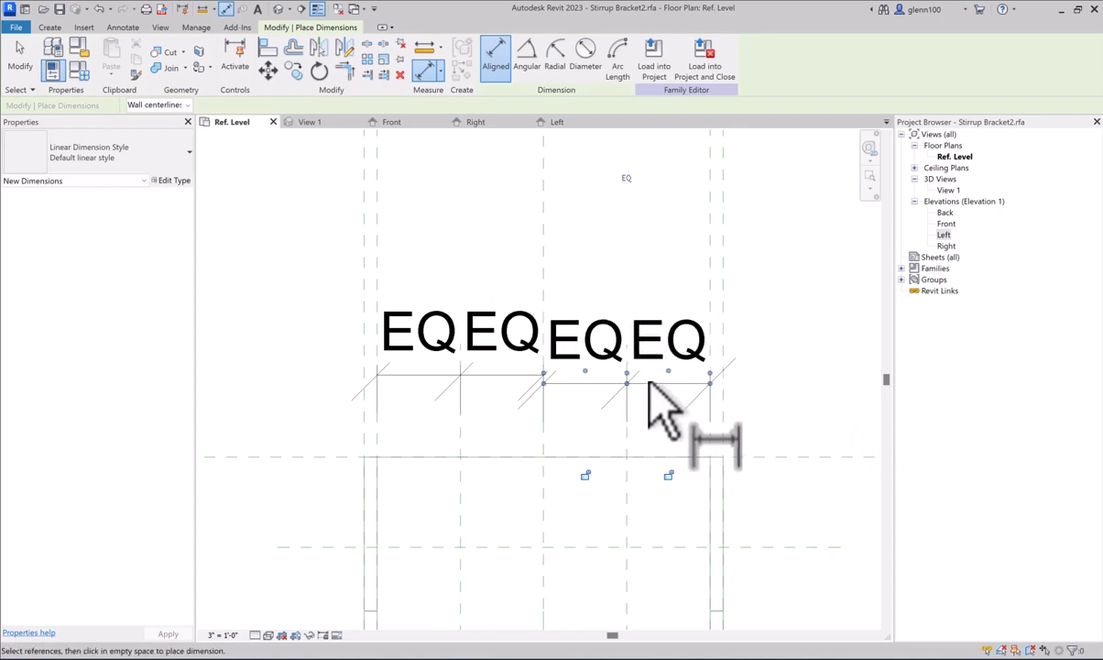
- Dimension from the bracket's back edge plane through the upper bolt plane to the horizontal centre plane, and make the segments equal
{"action": "middle_click_drag", "start_coordinate": [724, 527], "coordinate": [594, 333]}
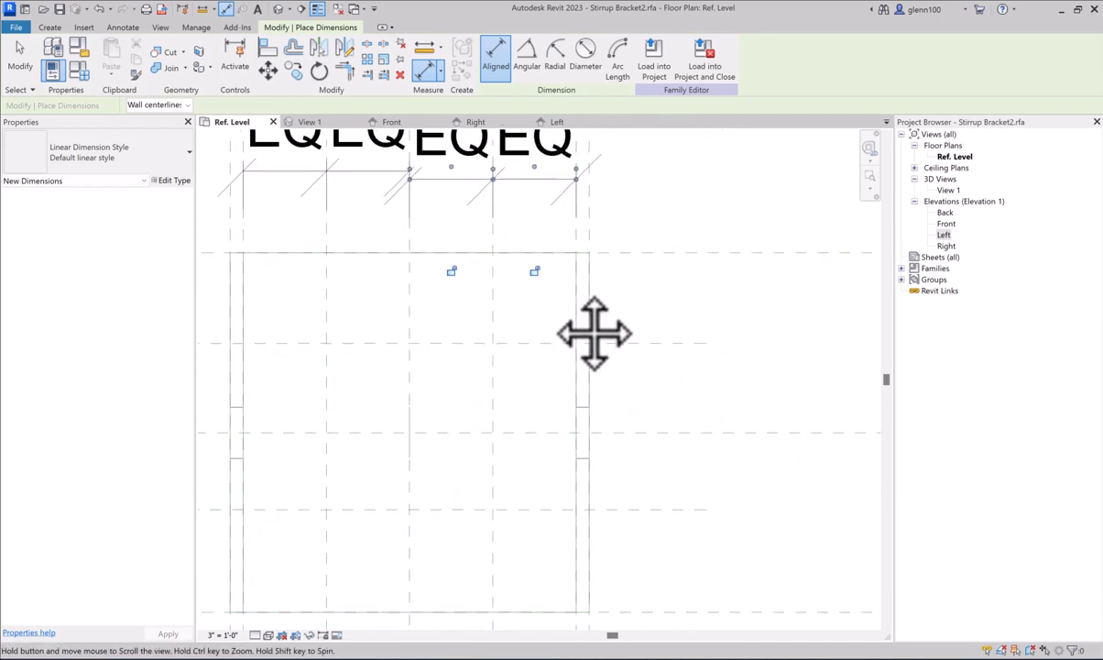
{"action": "scroll", "coordinate": [684, 369], "scroll_direction": "up", "scroll_amount": 1}
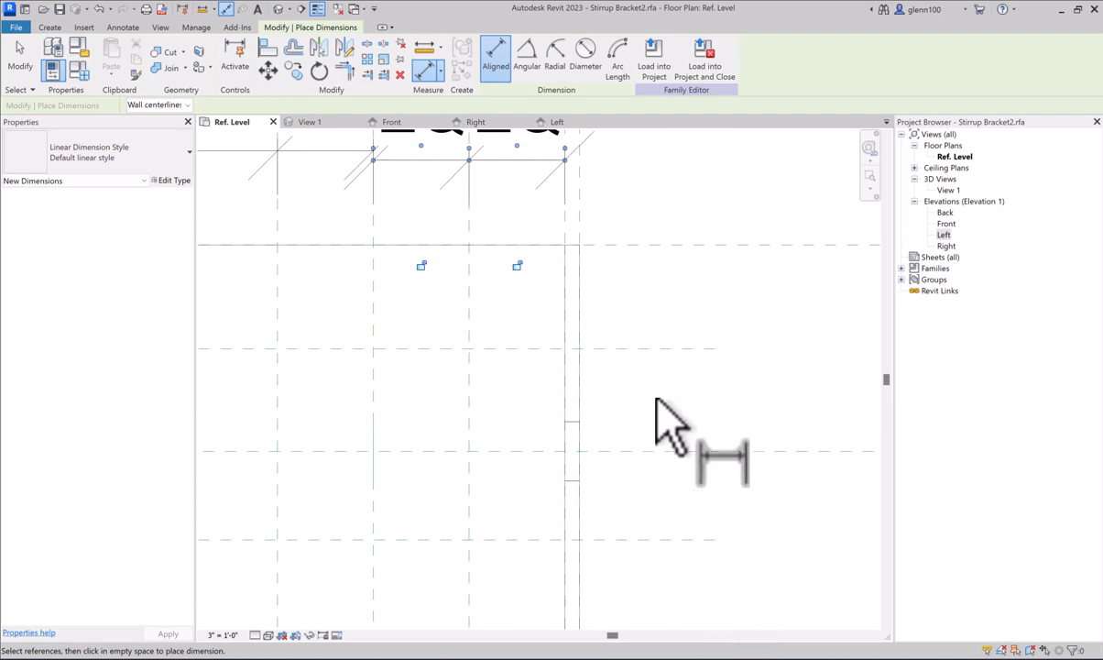
{"action": "left_click", "coordinate": [646, 247]}
{"action": "left_click", "coordinate": [647, 349]}
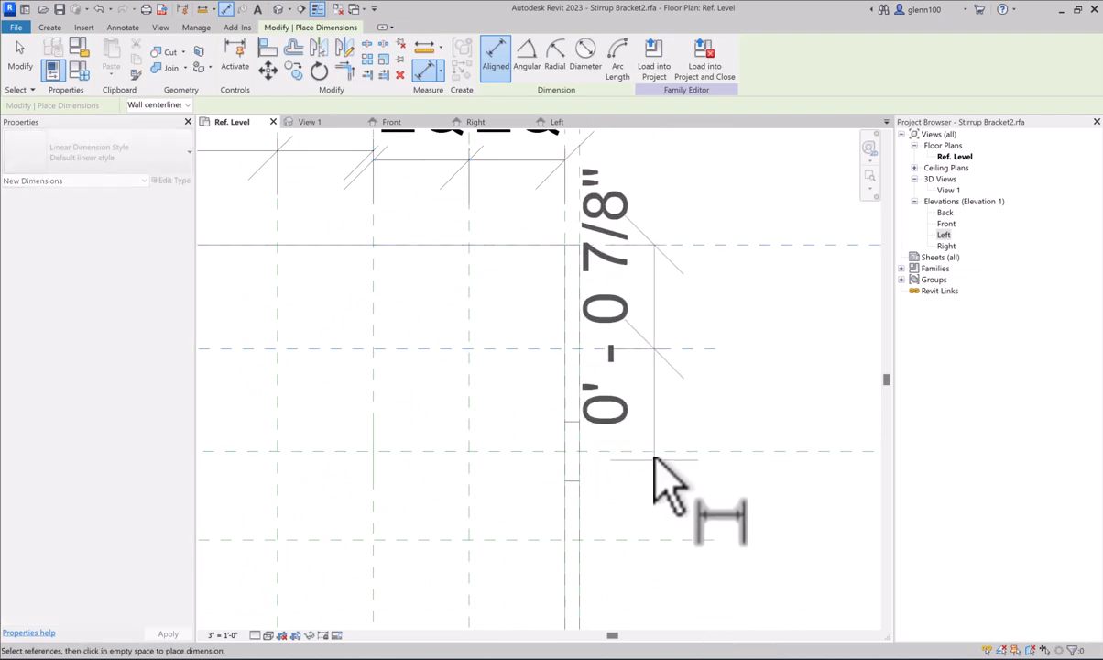
{"action": "left_click", "coordinate": [660, 452]}
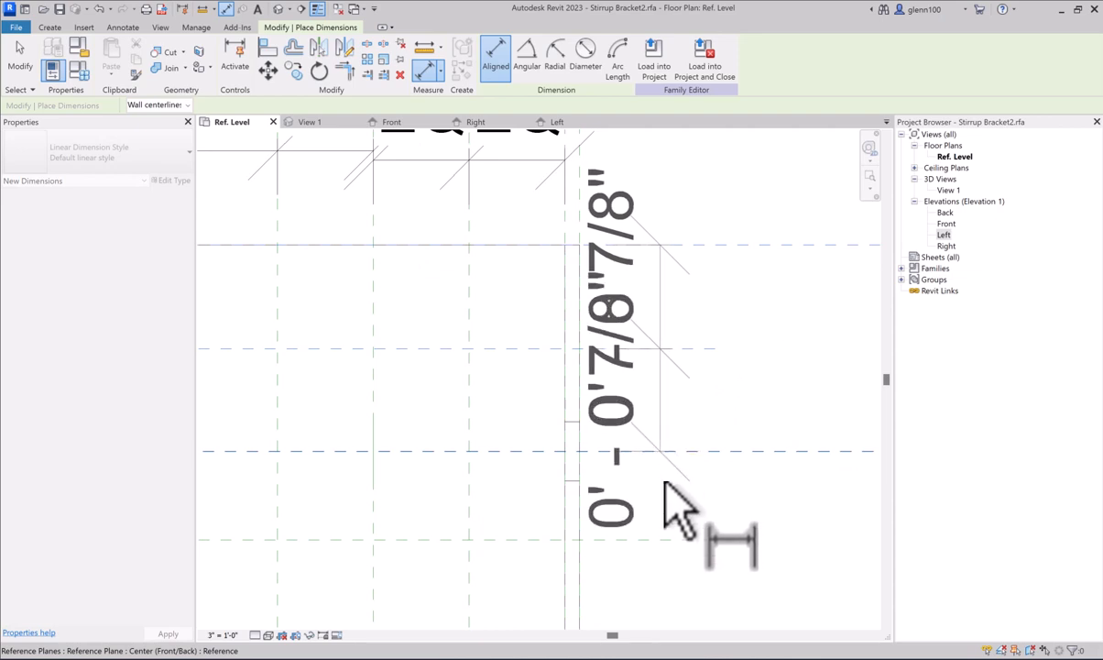
{"action": "left_click", "coordinate": [743, 584]}
{"action": "middle_click_drag", "start_coordinate": [830, 412], "coordinate": [736, 438]}
{"action": "scroll", "coordinate": [871, 394], "scroll_direction": "up", "scroll_amount": 1}
{"action": "left_click", "coordinate": [868, 348]}
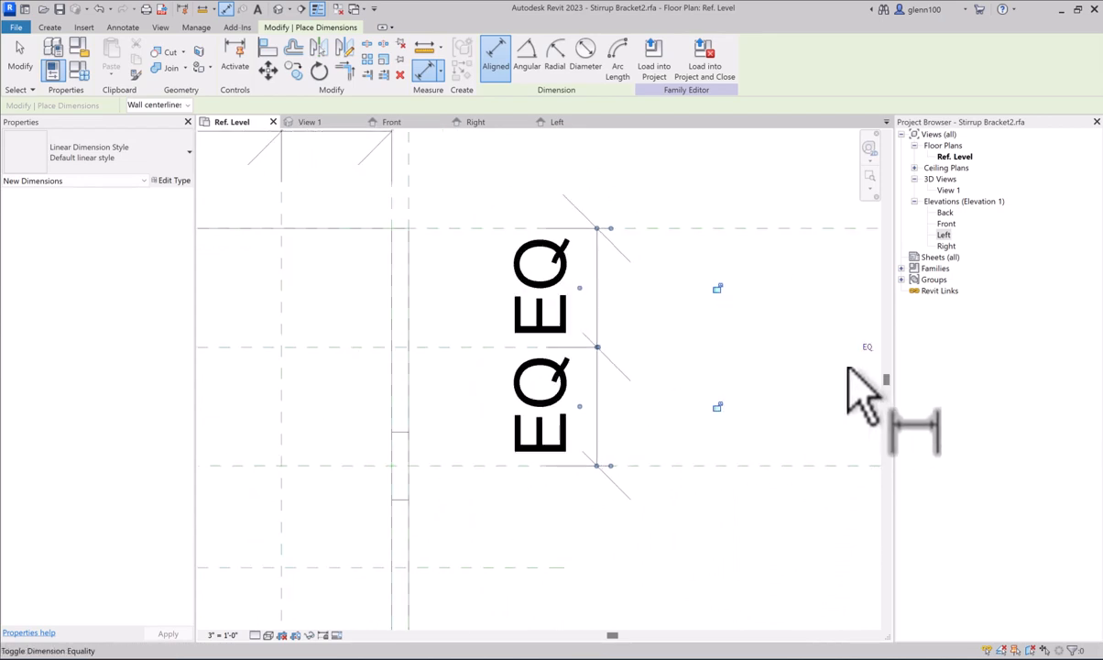
- Dimension from the horizontal centre plane through the lower bolt plane to the bracket's front edge plane, and make the segments equal
{"action": "left_click", "coordinate": [469, 566]}
{"action": "middle_click_drag", "start_coordinate": [635, 561], "coordinate": [623, 293]}
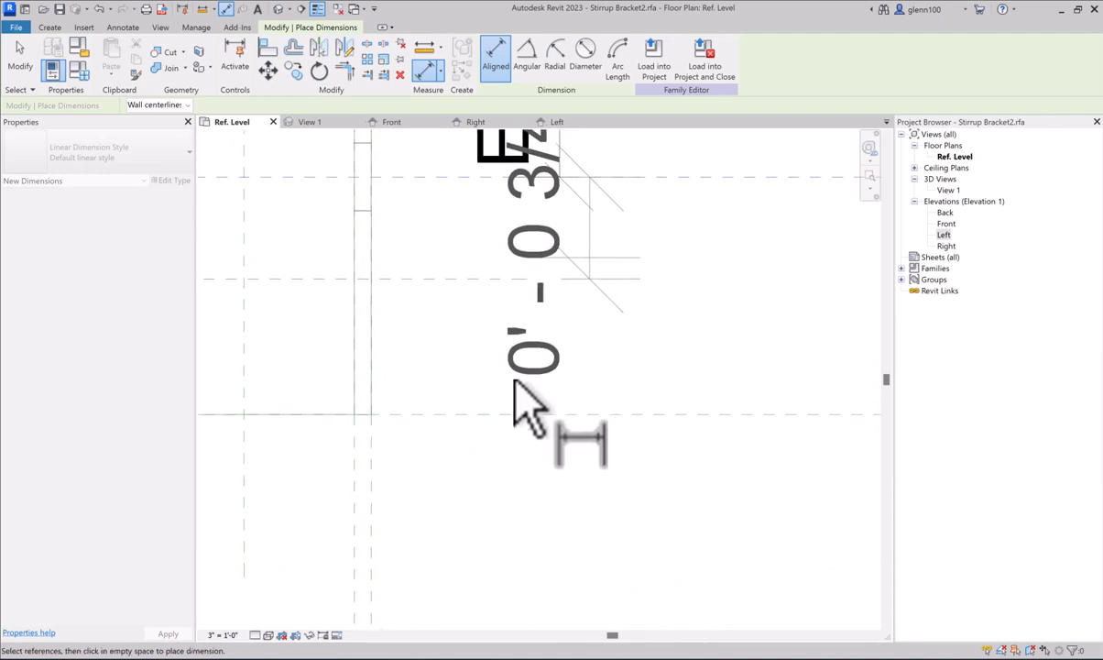
{"action": "scroll", "coordinate": [502, 426], "scroll_direction": "up", "scroll_amount": 1}
{"action": "scroll", "coordinate": [477, 447], "scroll_direction": "down", "scroll_amount": 1}
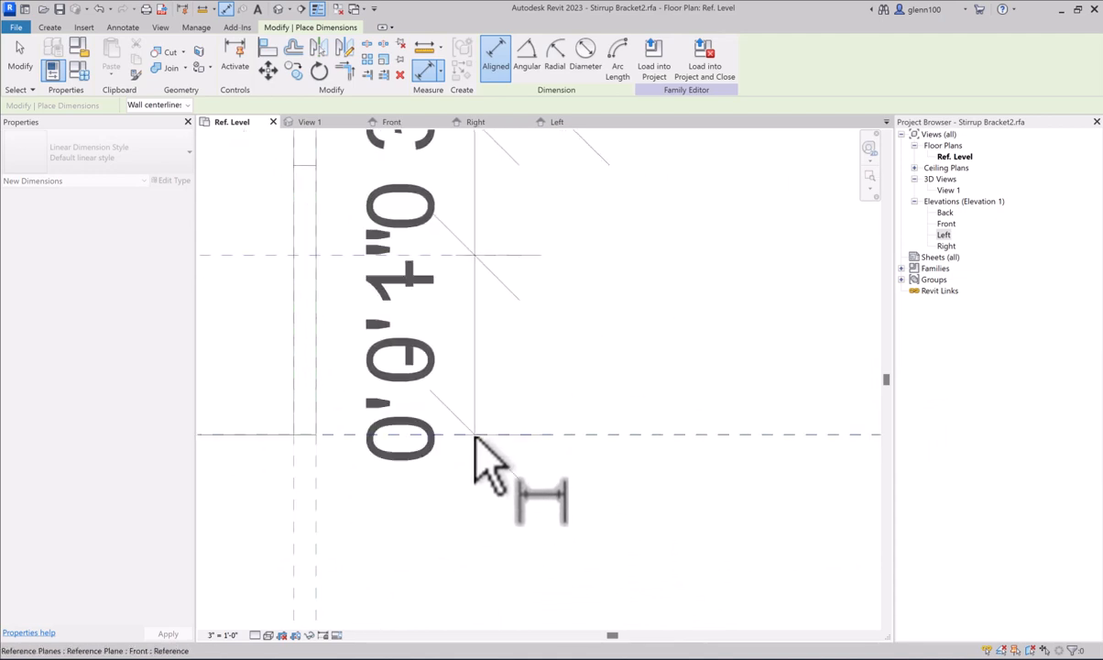
{"action": "scroll", "coordinate": [685, 470], "scroll_direction": "down", "scroll_amount": 1}
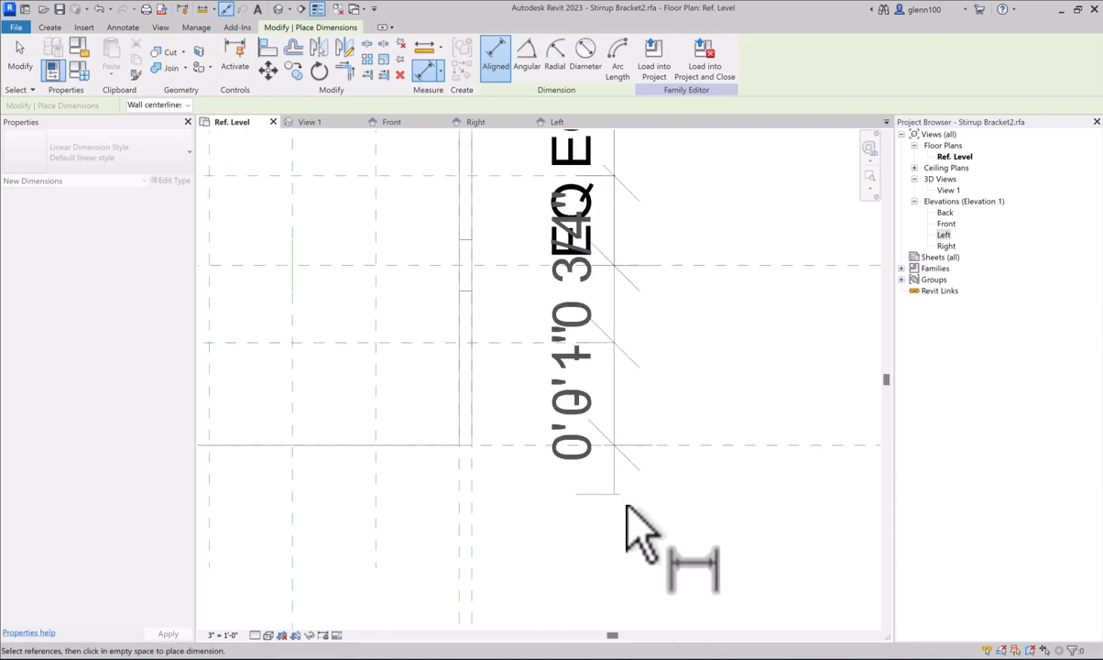
{"action": "left_click", "coordinate": [609, 530]}
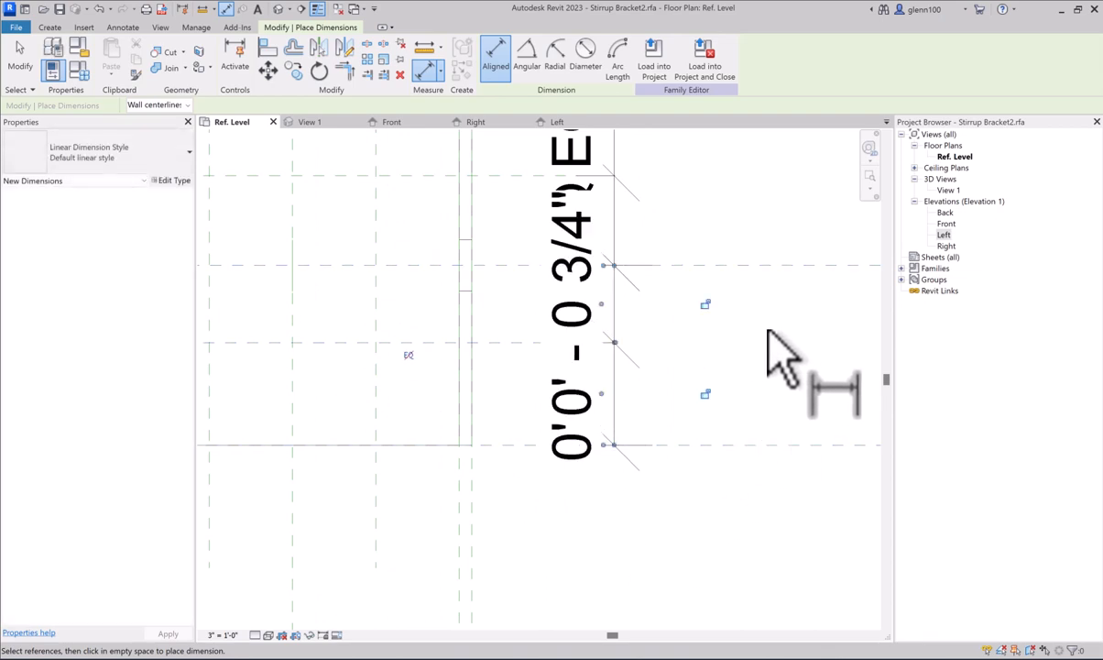
{"action": "middle_click_drag", "start_coordinate": [788, 389], "coordinate": [732, 438]}
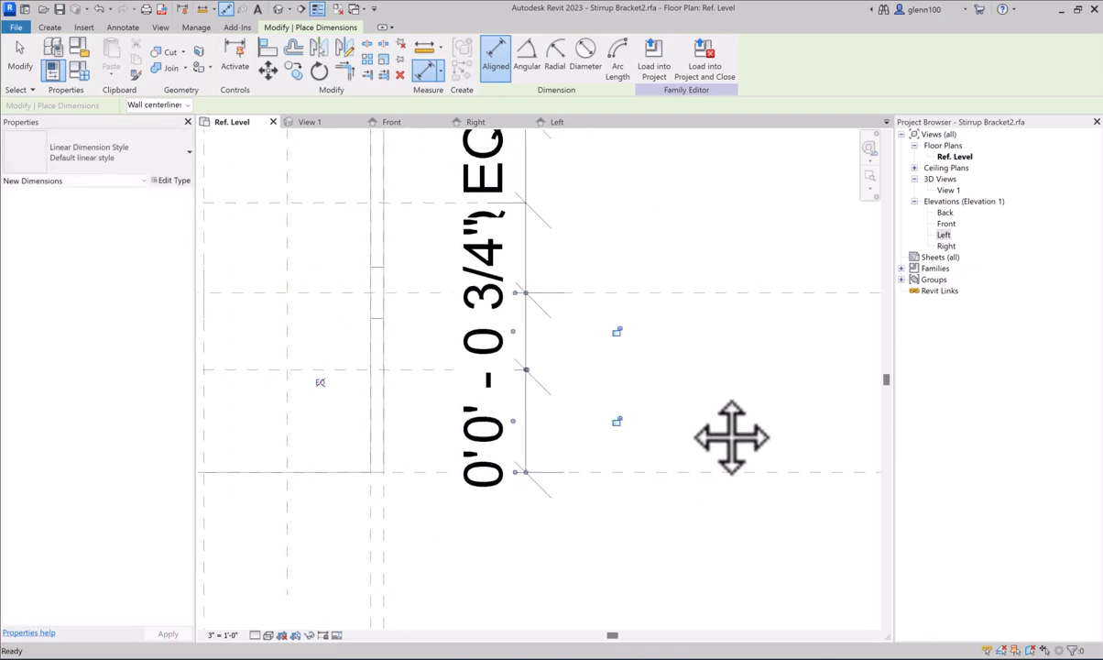
{"action": "left_click", "coordinate": [320, 381]}
{"action": "scroll", "coordinate": [431, 406], "scroll_direction": "down", "scroll_amount": 4}
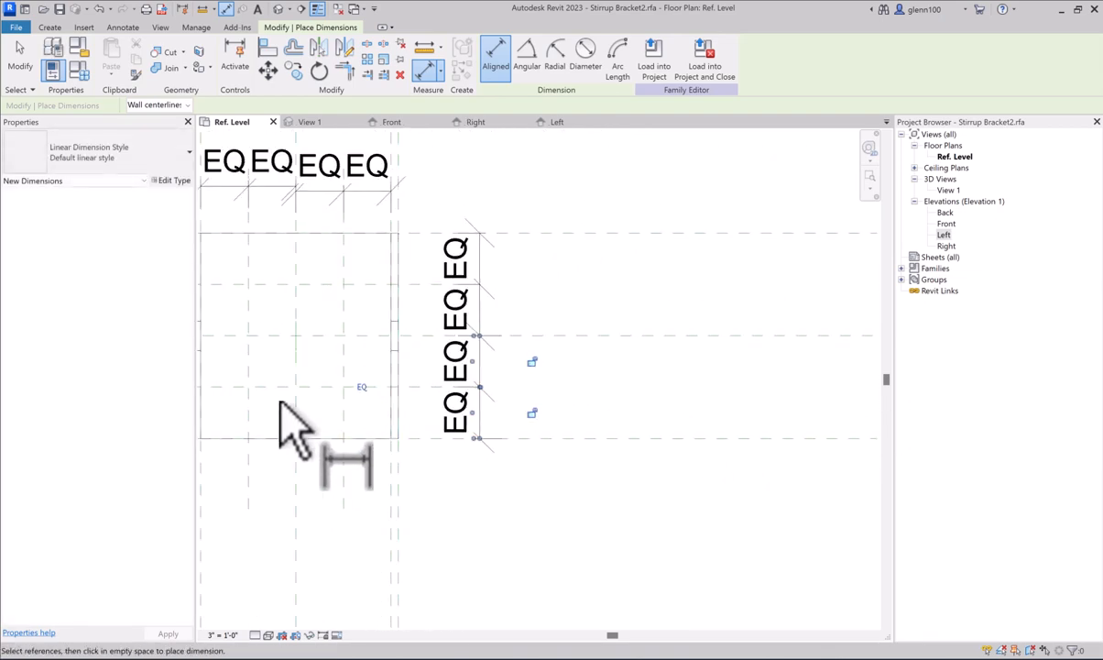
- Align the right equality dimension above the bracket with the left one so both share one dimension line
{"action": "middle_click_drag", "start_coordinate": [291, 431], "coordinate": [561, 487]}
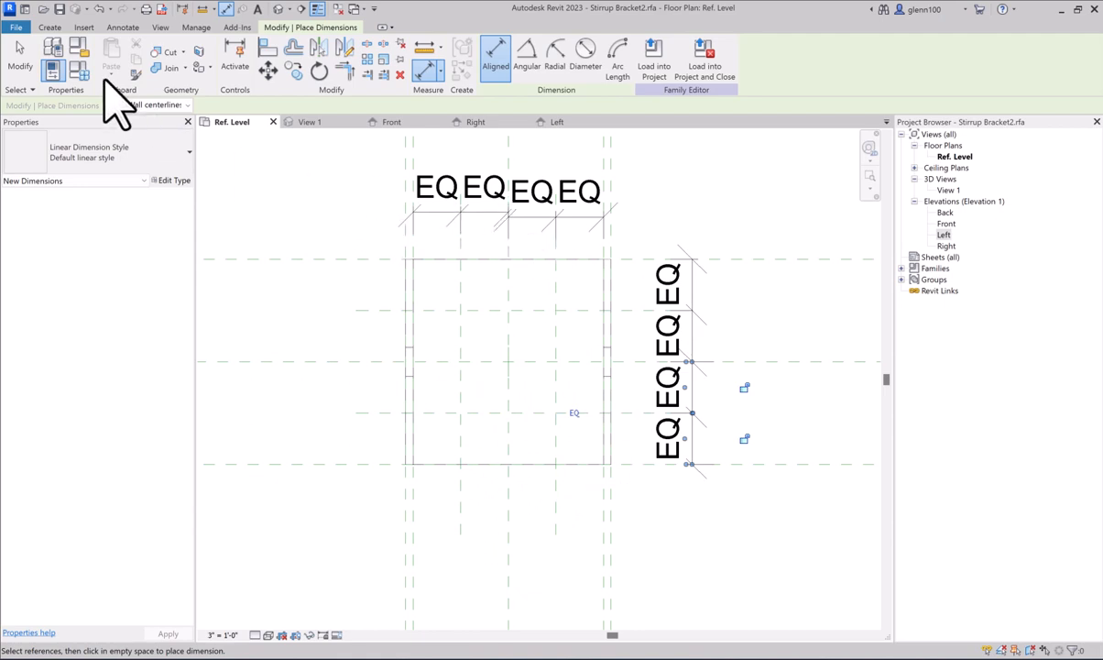
{"action": "left_click", "coordinate": [20, 53]}
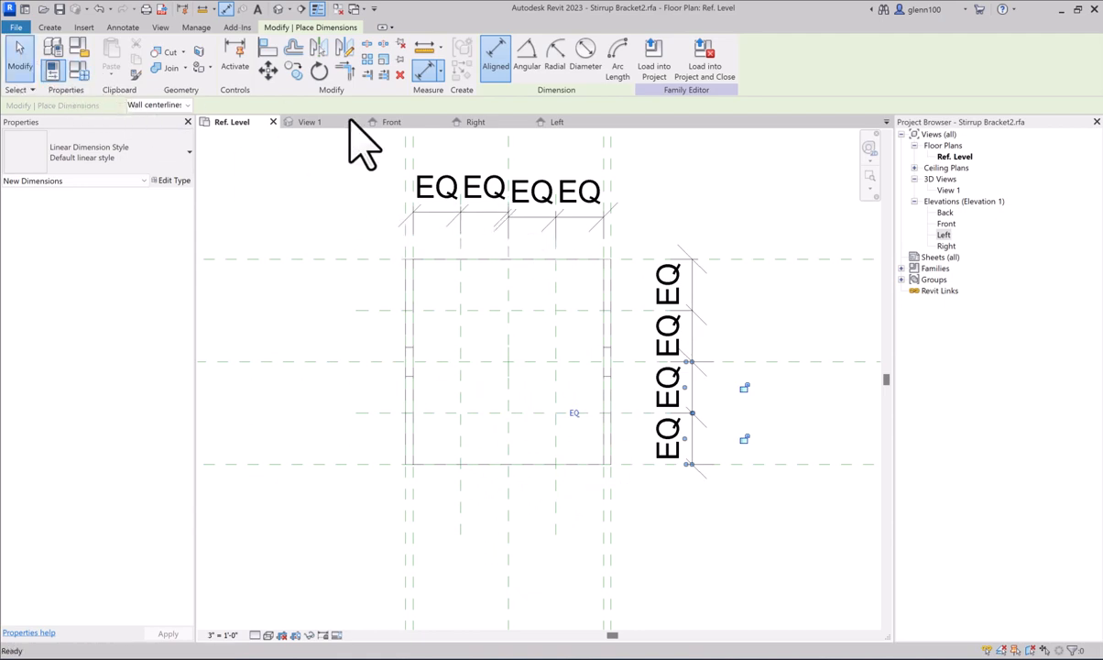
{"action": "left_click", "coordinate": [581, 223]}
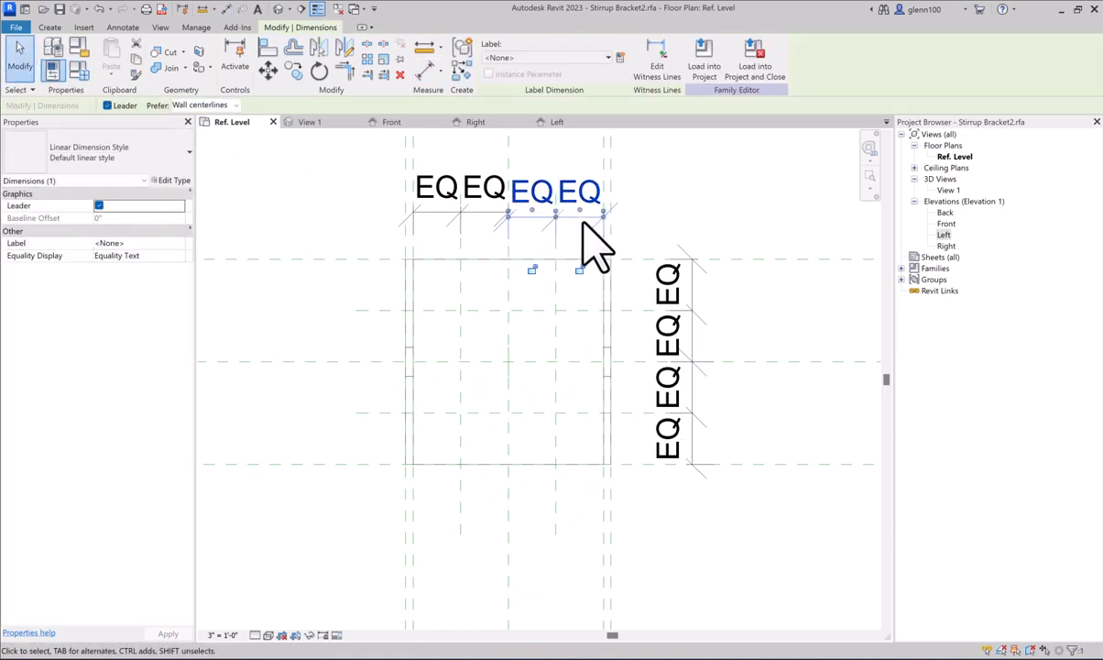
{"action": "mouse_move", "coordinate": [583, 210]}
{"action": "left_mouse_down"}
{"action": "mouse_move", "coordinate": [577, 188]}
{"action": "mouse_move", "coordinate": [581, 220]}
{"action": "left_mouse_up"}
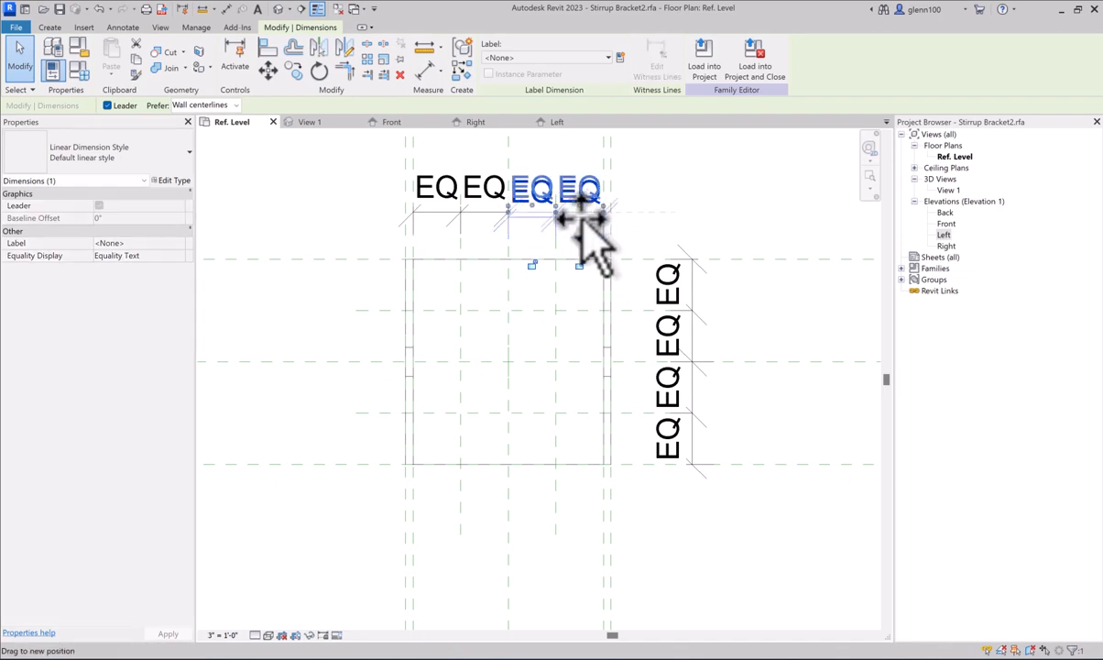
{"action": "left_click", "coordinate": [304, 337]}
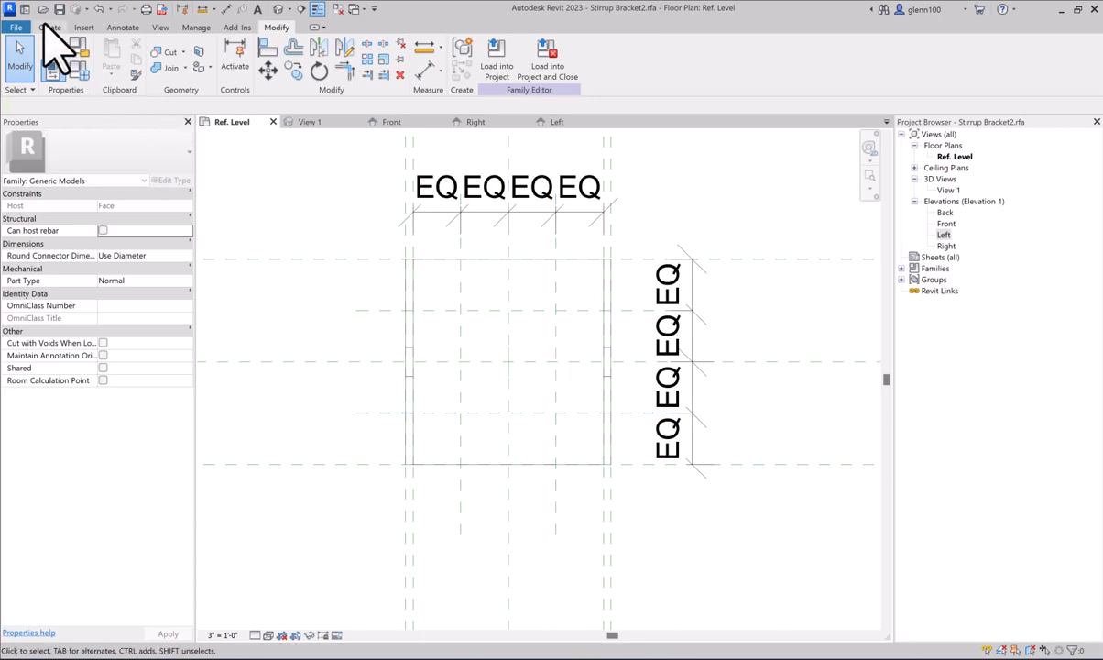
- Set the work plane by name to Level : Ref. Level for the bottom plate bolt circles
{"action": "left_click", "coordinate": [49, 27]}
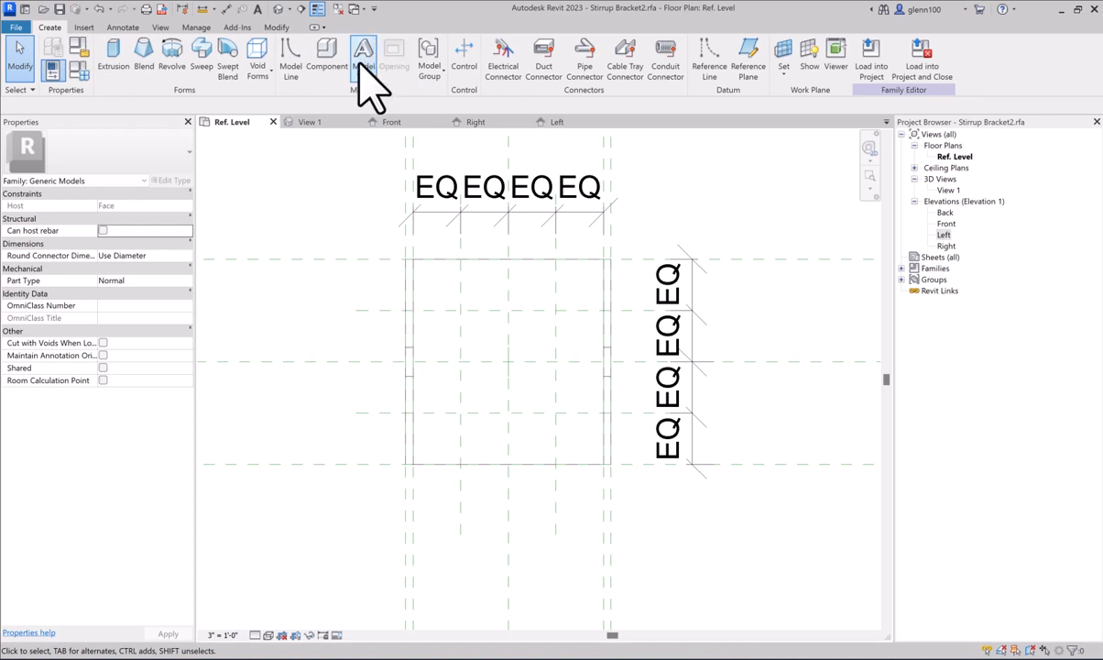
{"action": "left_click", "coordinate": [785, 73]}
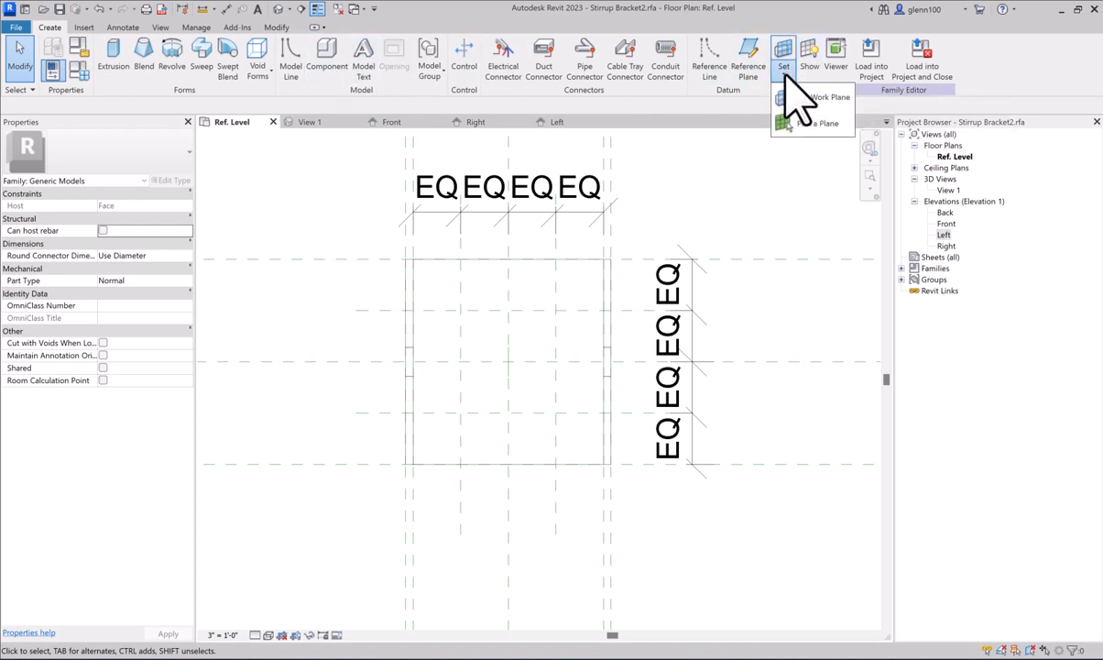
{"action": "left_click", "coordinate": [812, 99]}
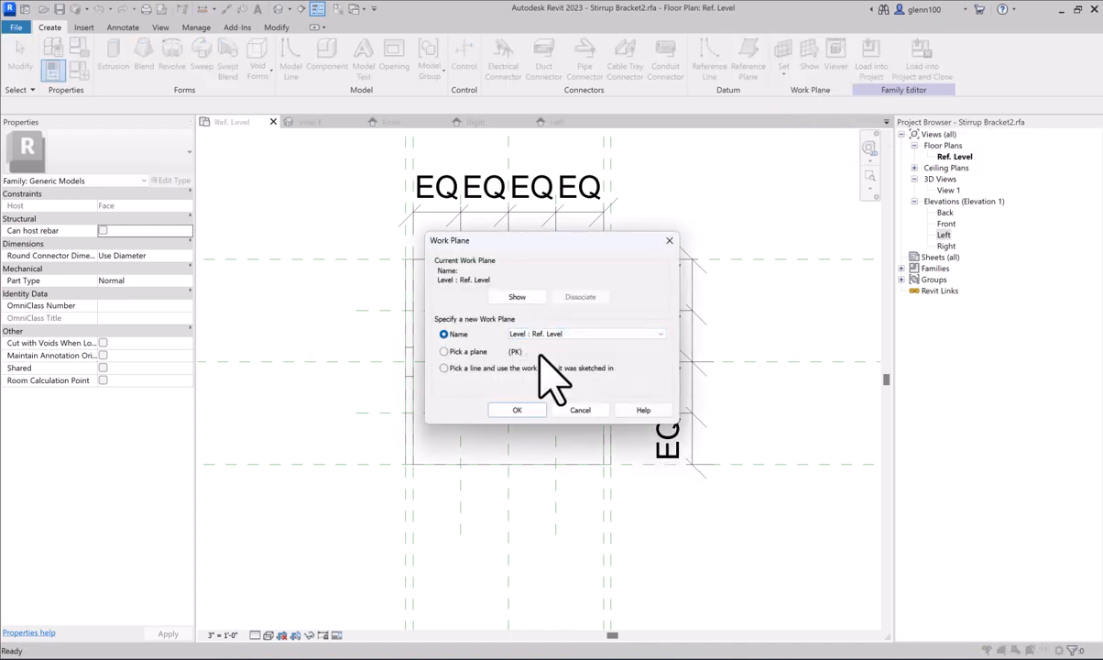
{"action": "left_click", "coordinate": [517, 410]}
{"action": "scroll", "coordinate": [513, 409], "scroll_direction": "down", "scroll_amount": 1}
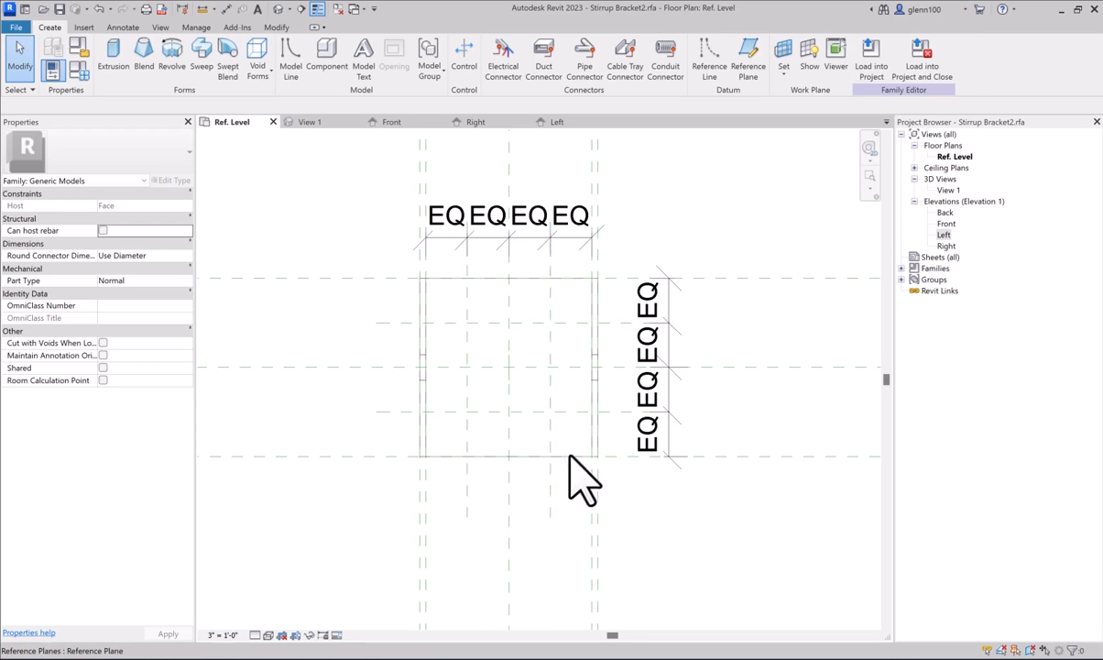
{"action": "left_click", "coordinate": [783, 77]}
{"action": "left_click", "coordinate": [806, 99]}
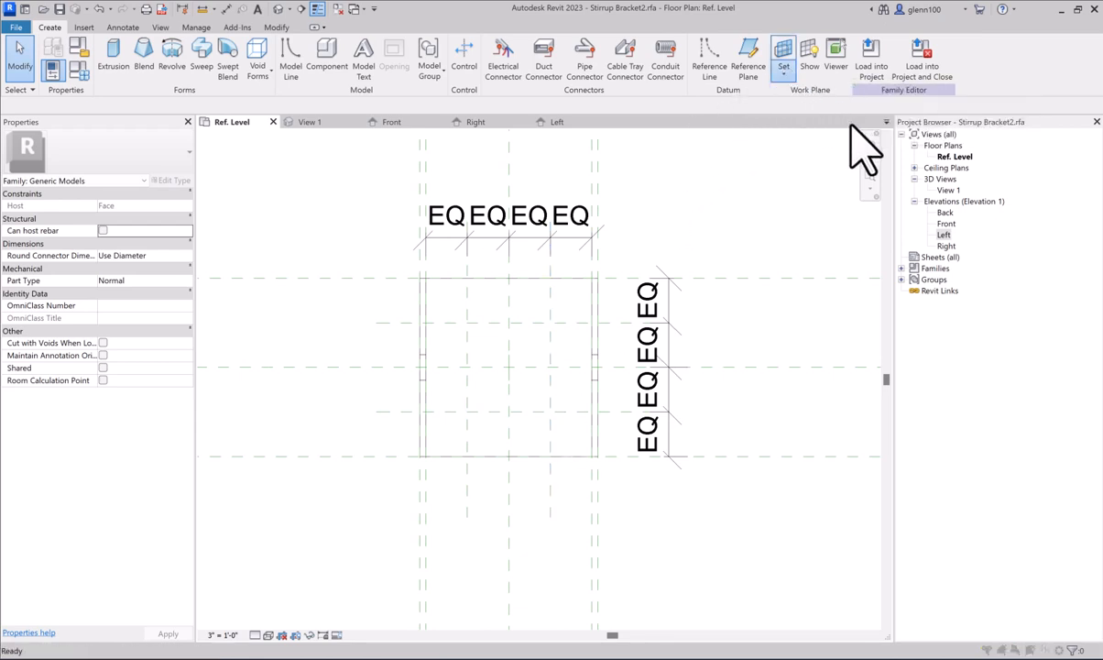
{"action": "left_click", "coordinate": [561, 335]}
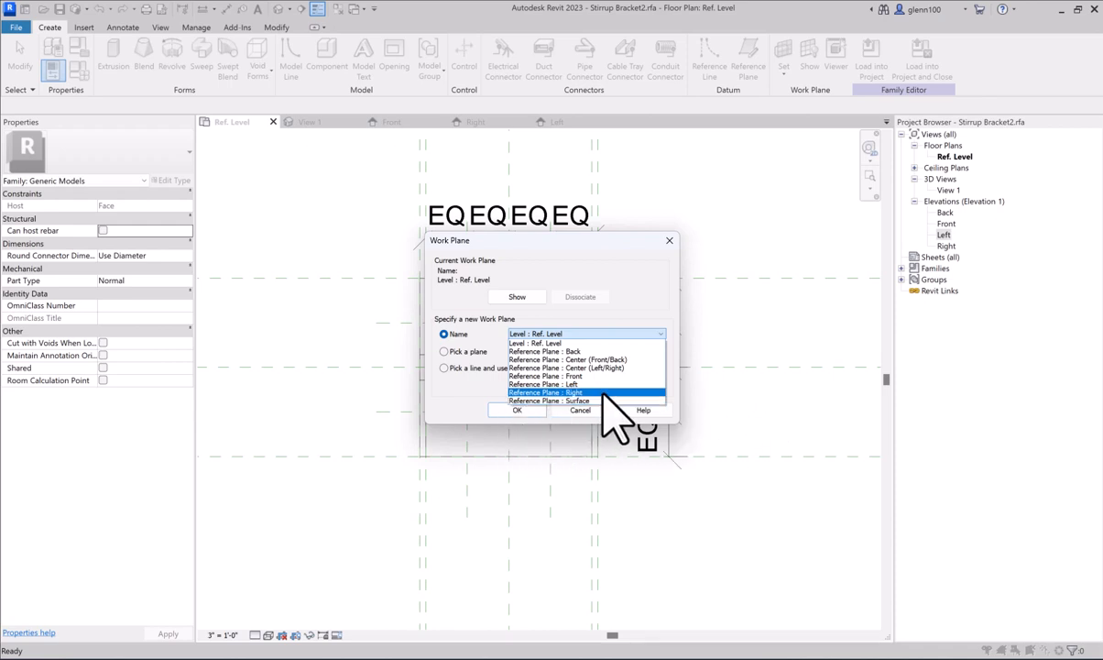
{"action": "left_click", "coordinate": [545, 344]}
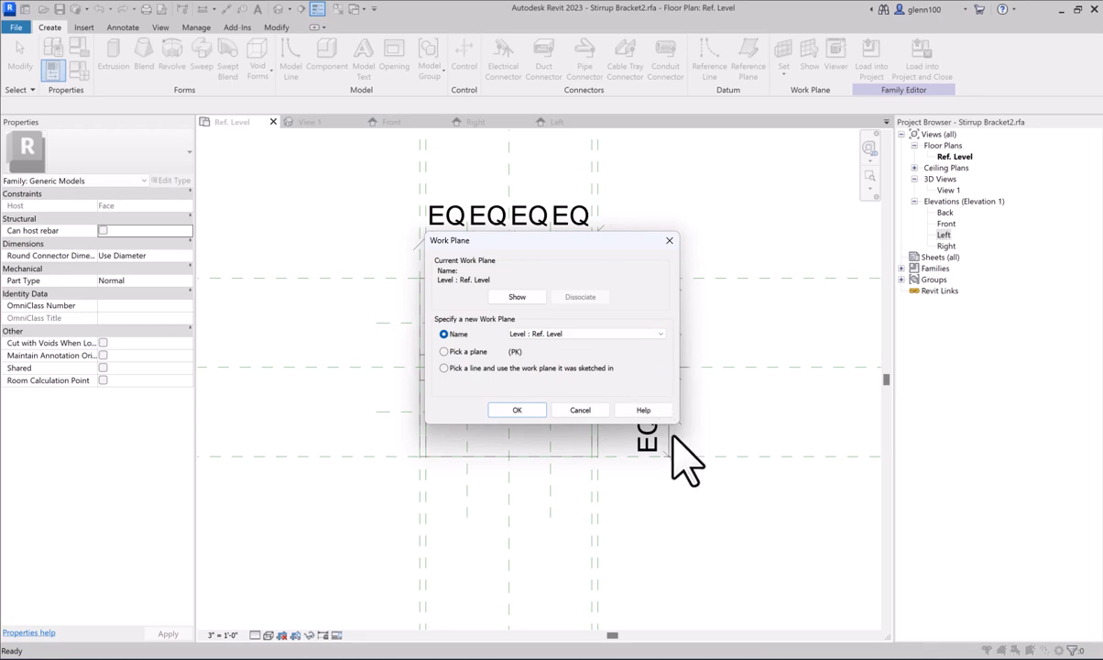
{"action": "left_click", "coordinate": [517, 411]}
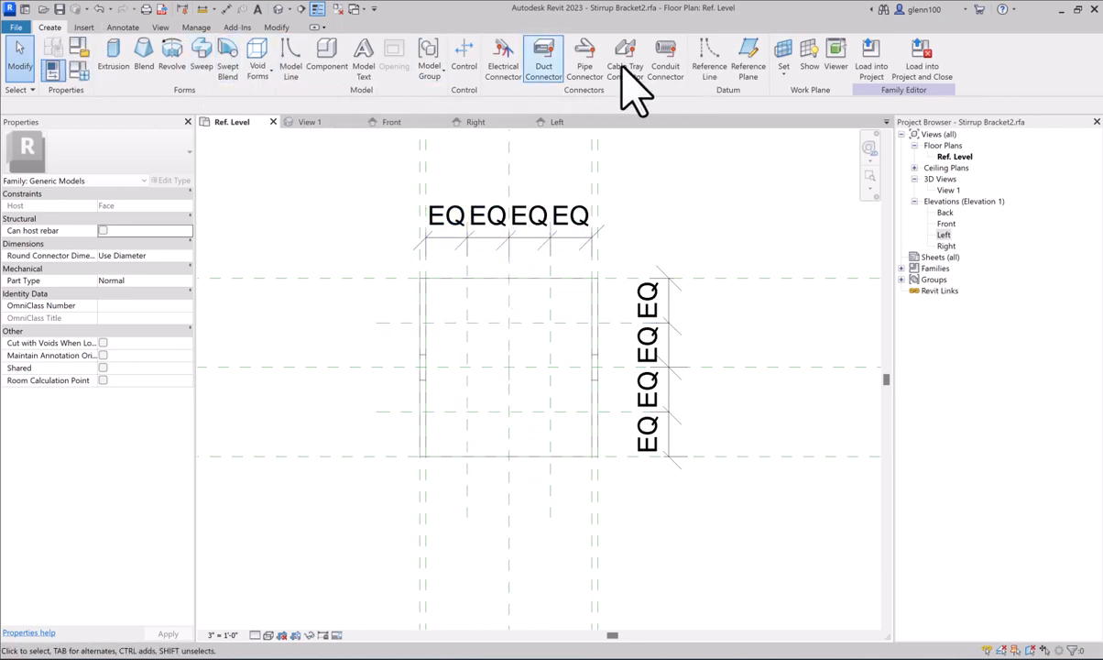
- Draw four reference line circles of about 1/4 inch radius, one at each intersection of the bottom plate's bolt planes
{"action": "left_click", "coordinate": [711, 71]}
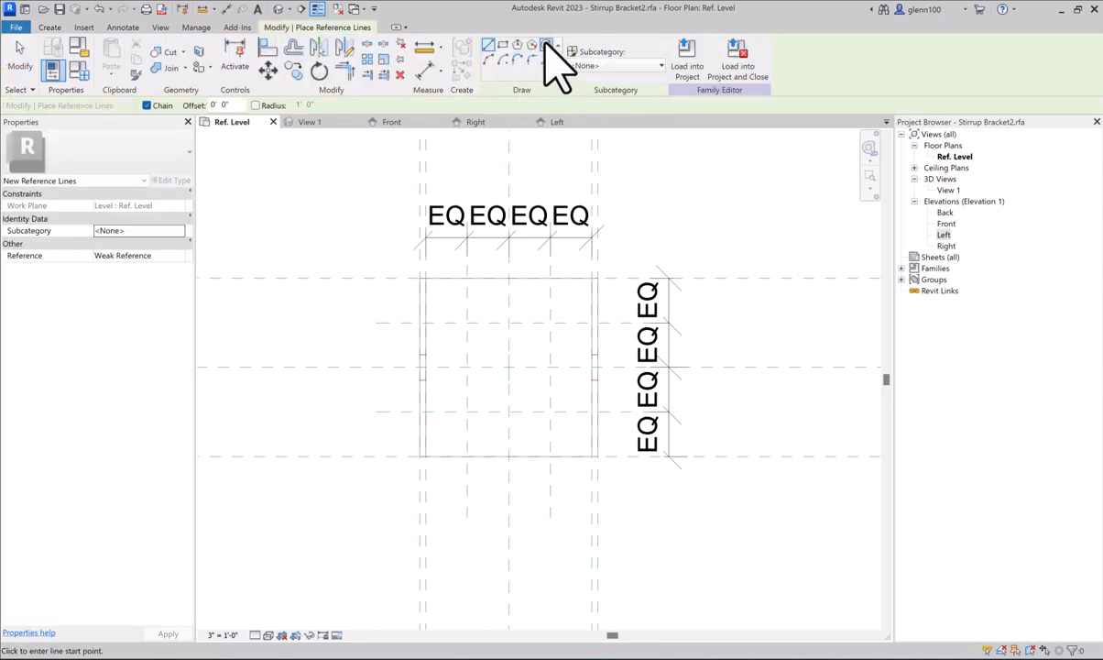
{"action": "left_click", "coordinate": [547, 45]}
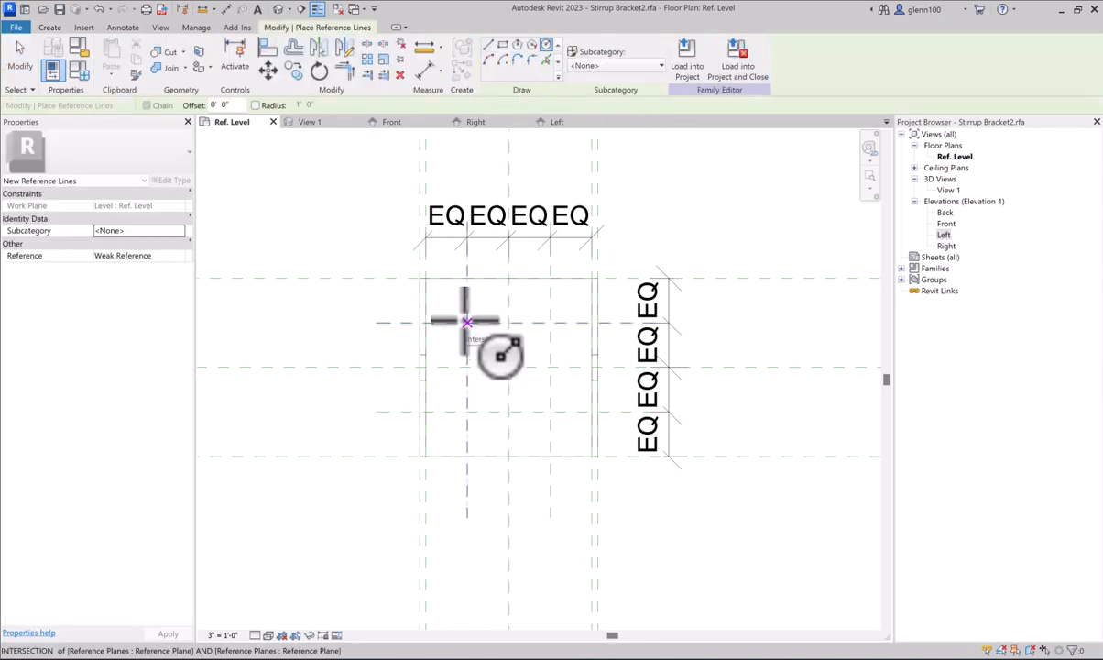
{"action": "left_click", "coordinate": [468, 321]}
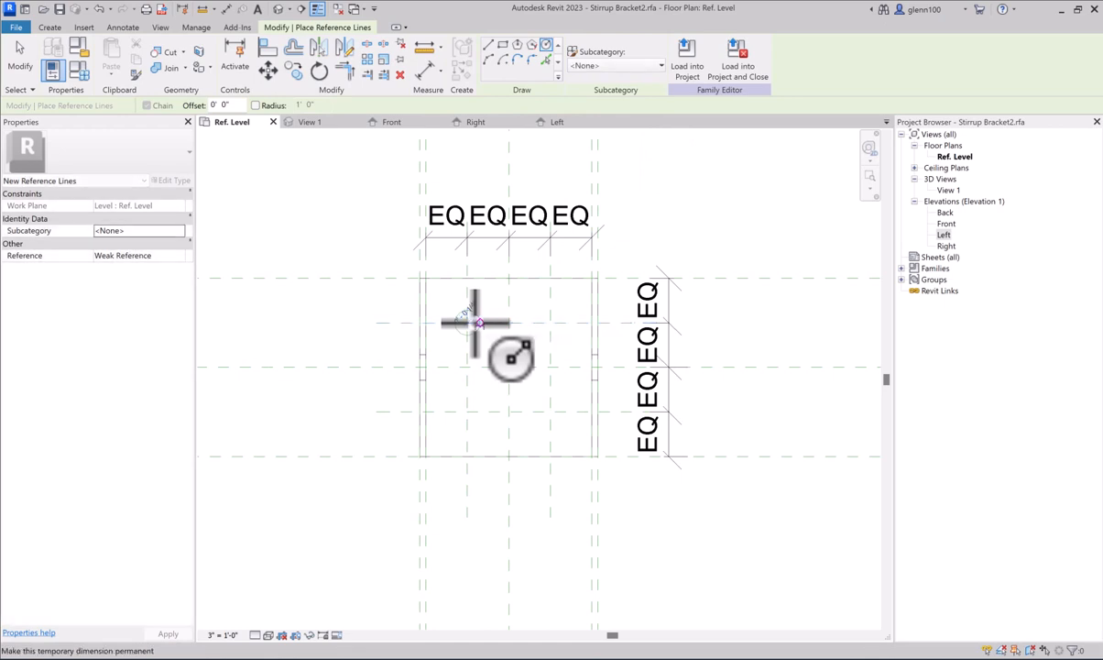
{"action": "left_click", "coordinate": [551, 323]}
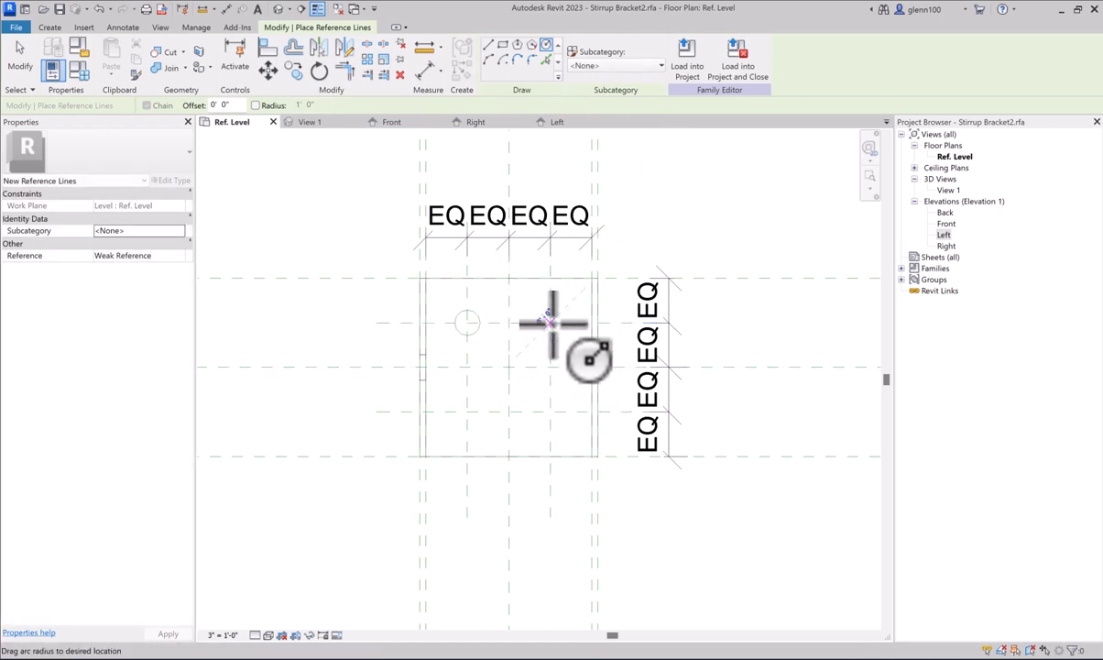
{"action": "left_click", "coordinate": [561, 321]}
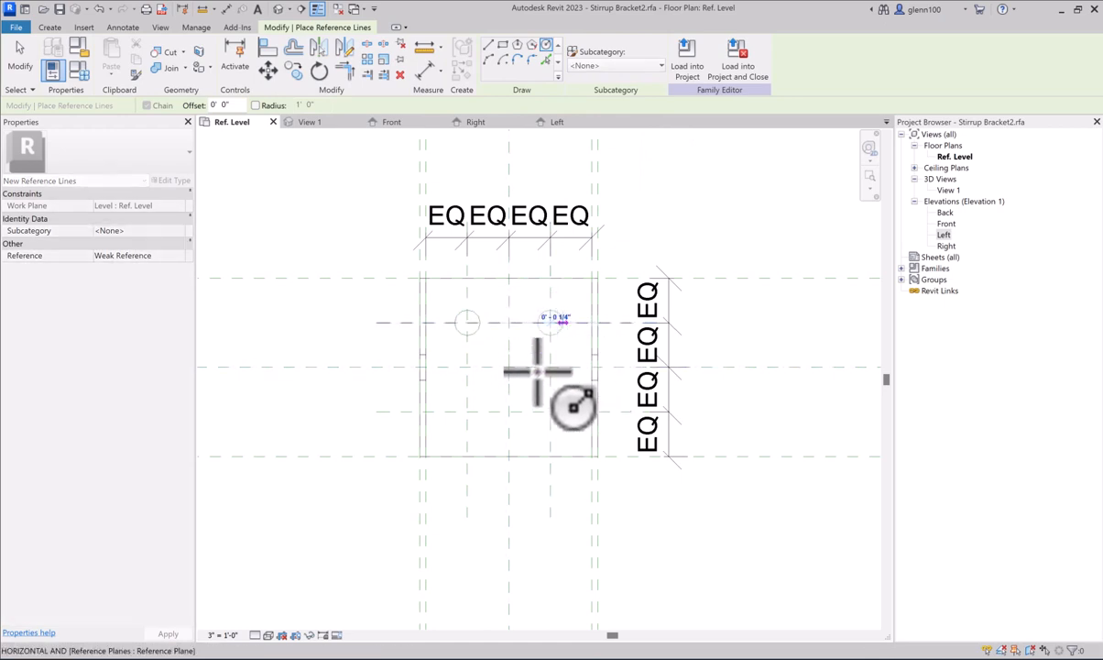
{"action": "left_click", "coordinate": [467, 413]}
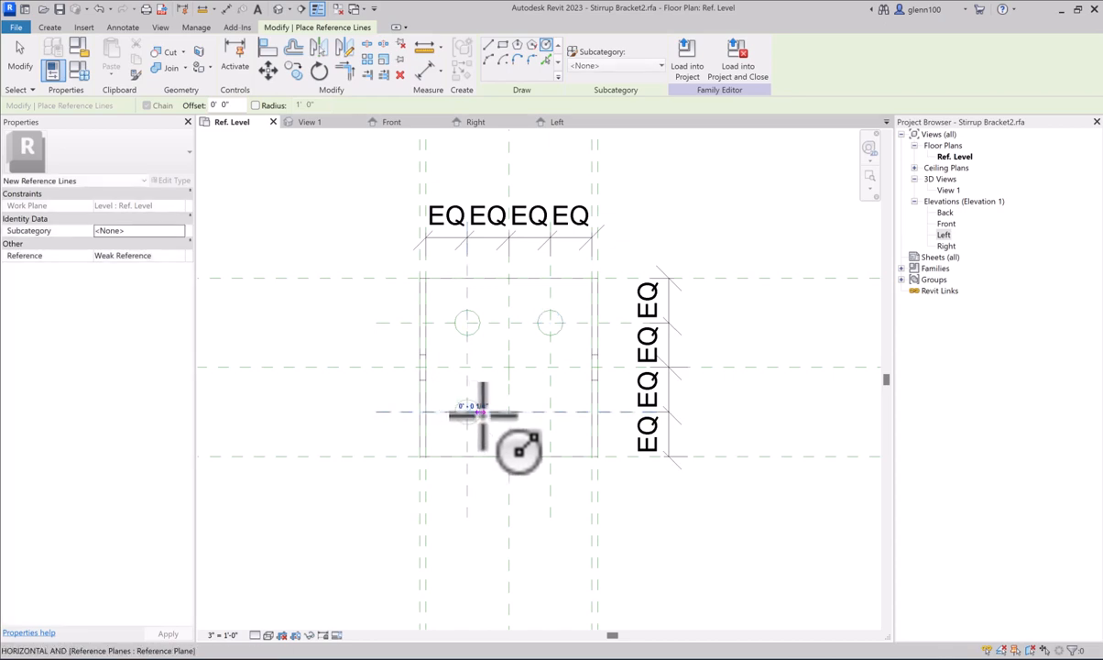
{"action": "left_click", "coordinate": [478, 412]}
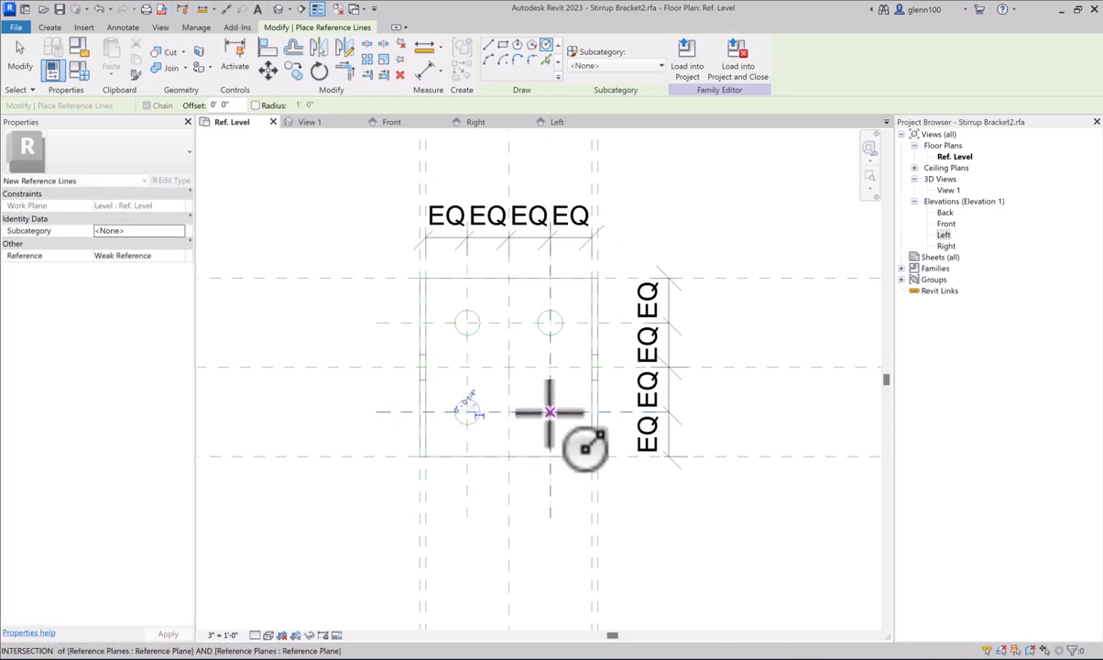
{"action": "left_click", "coordinate": [550, 413]}
{"action": "left_click", "coordinate": [560, 413]}
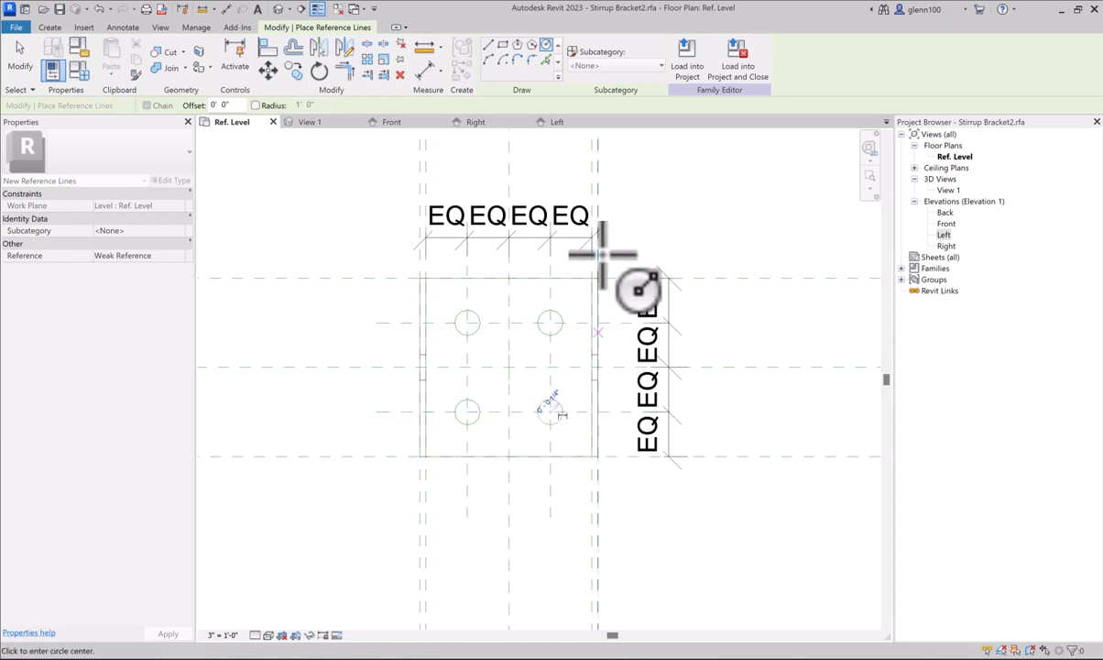
- Examine the new bolt circles in the 3D view using wireframe and shaded styles, and return it to hidden line
{"action": "left_click", "coordinate": [309, 122]}
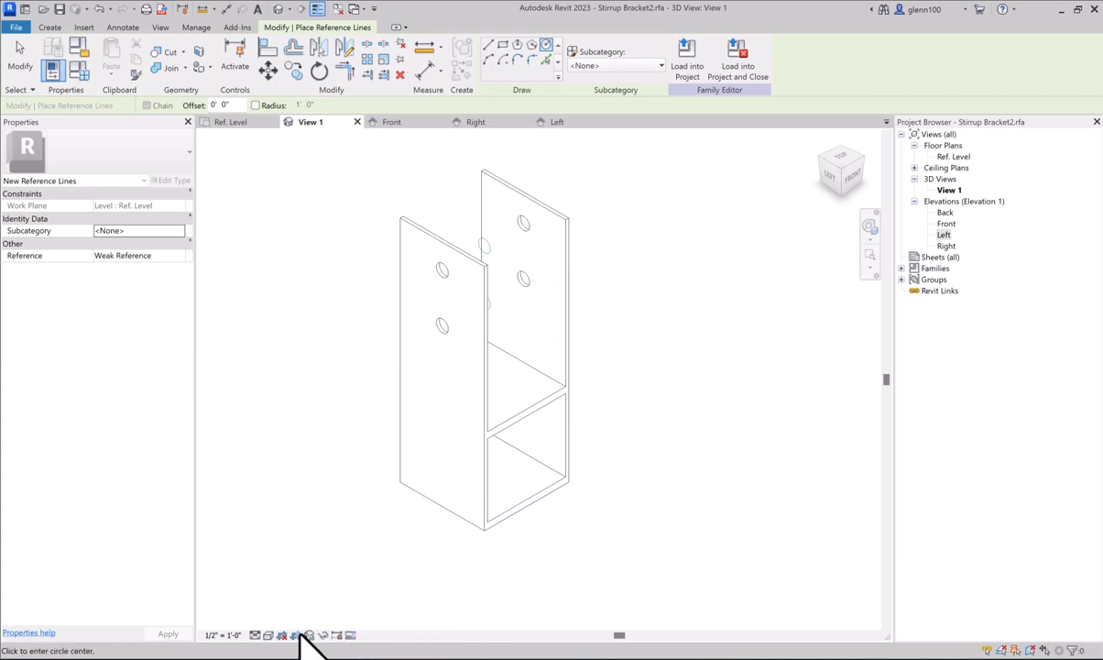
{"action": "left_click", "coordinate": [266, 637]}
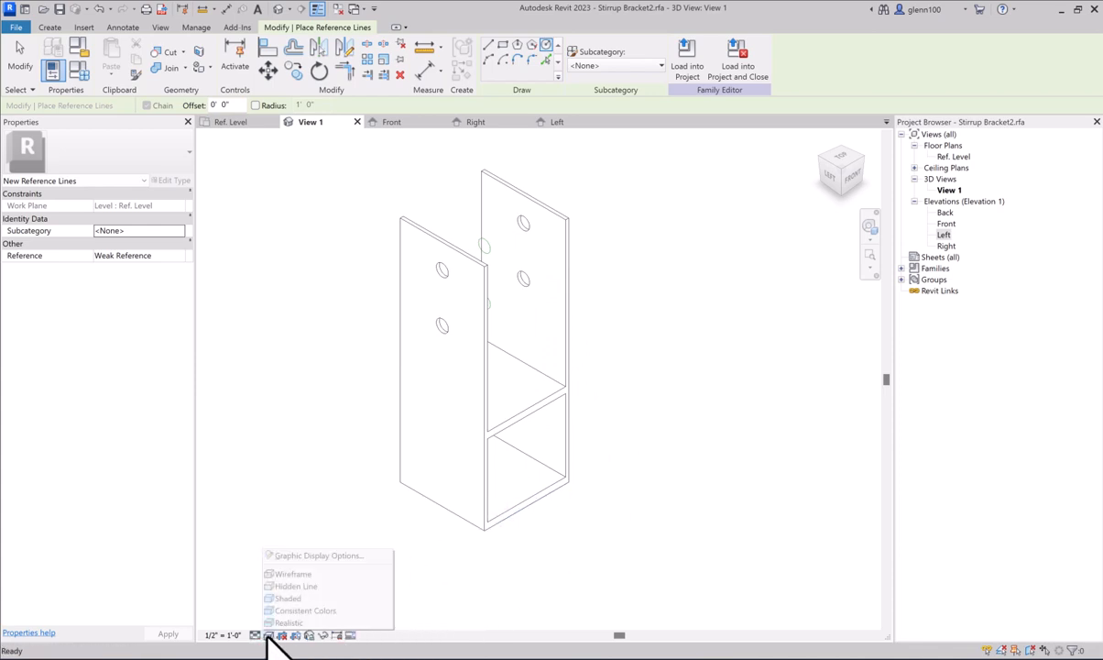
{"action": "left_click", "coordinate": [297, 572]}
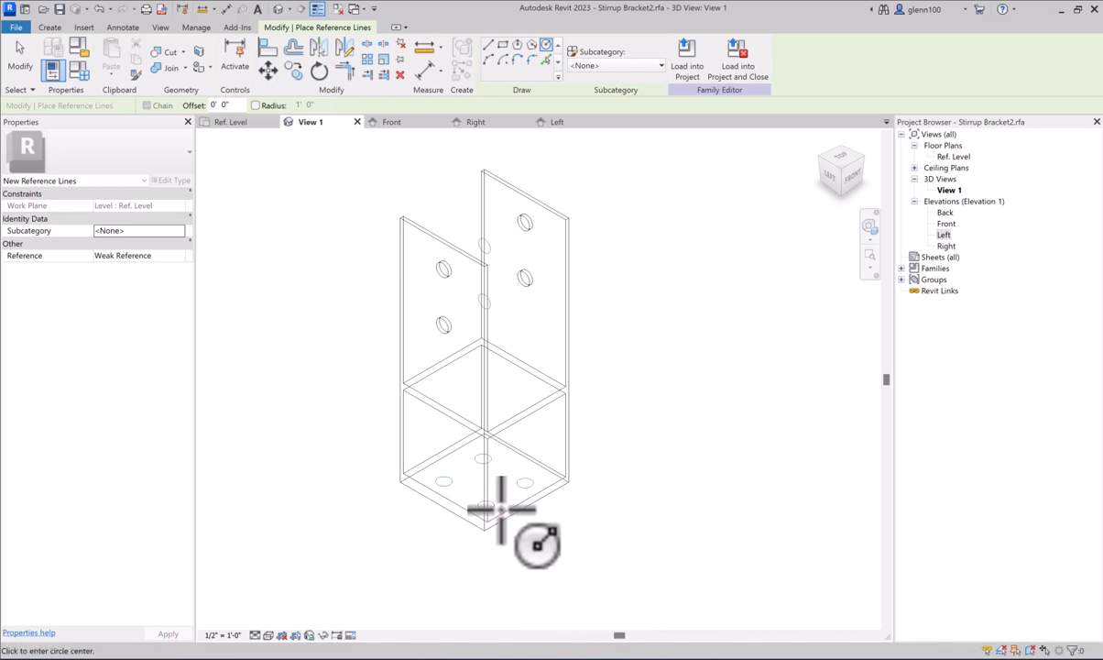
{"action": "left_click", "coordinate": [268, 634]}
{"action": "left_click", "coordinate": [288, 598]}
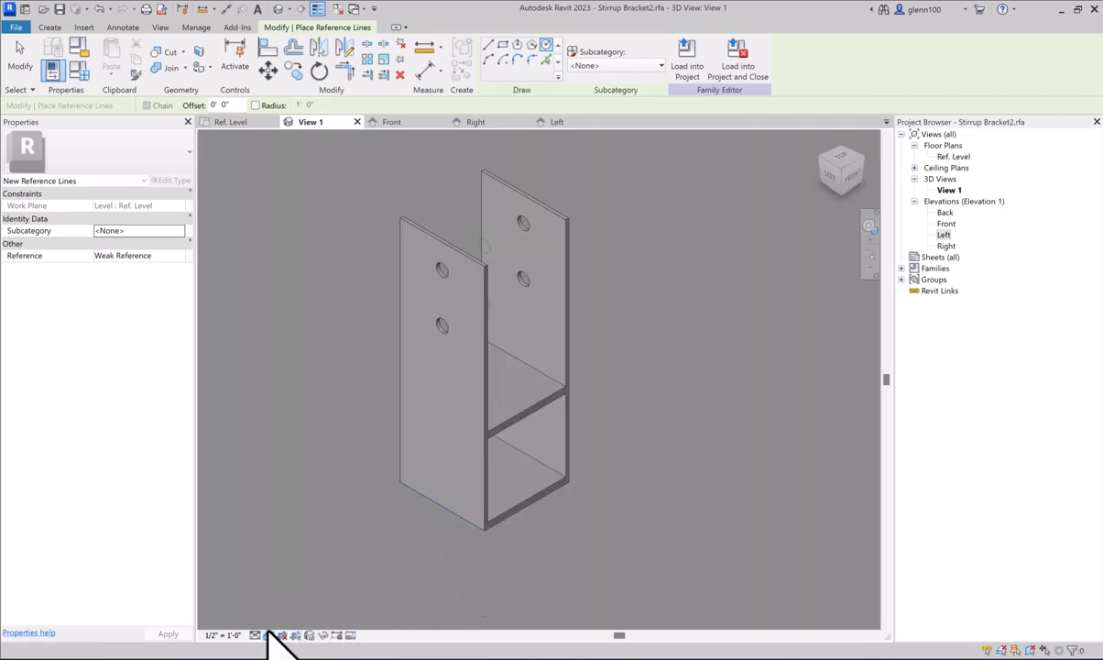
{"action": "left_click", "coordinate": [269, 634]}
{"action": "left_click", "coordinate": [290, 583]}
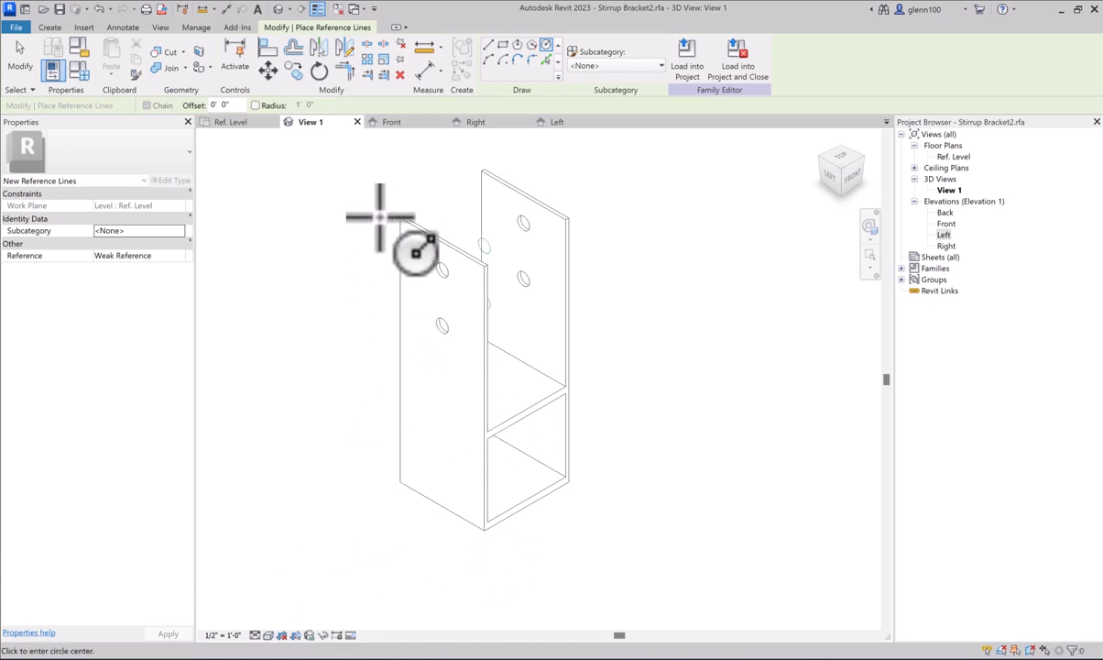
- In the Ref. Level plan, create a 1' 0" deep void extrusion from the picked upper-left bolt circle
{"action": "left_click", "coordinate": [51, 27]}
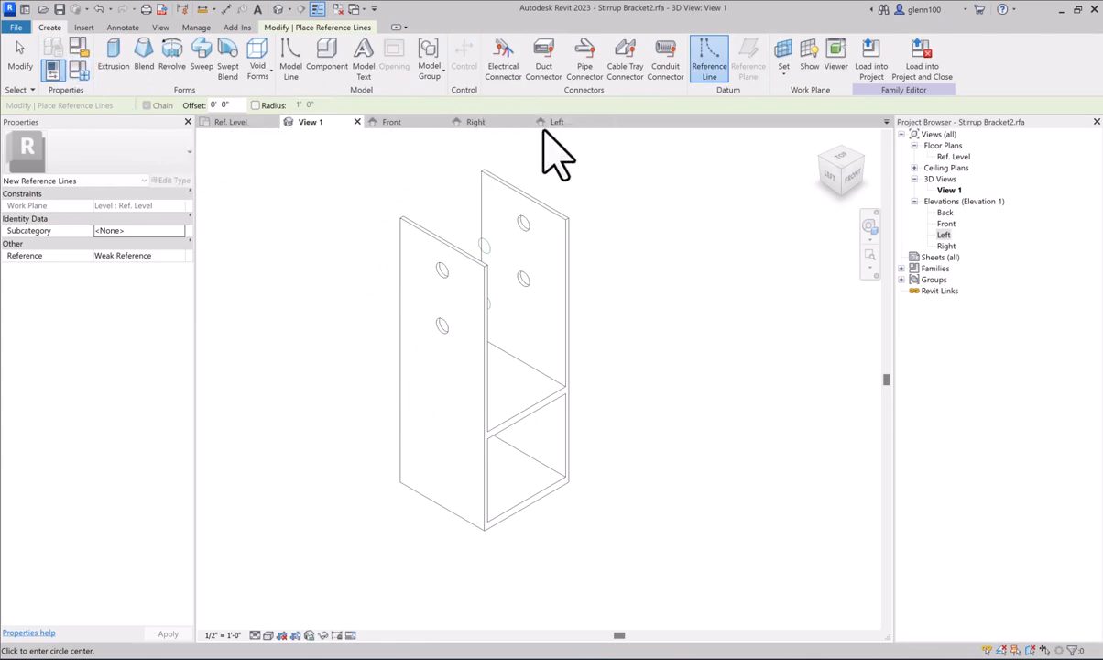
{"action": "left_click", "coordinate": [235, 122]}
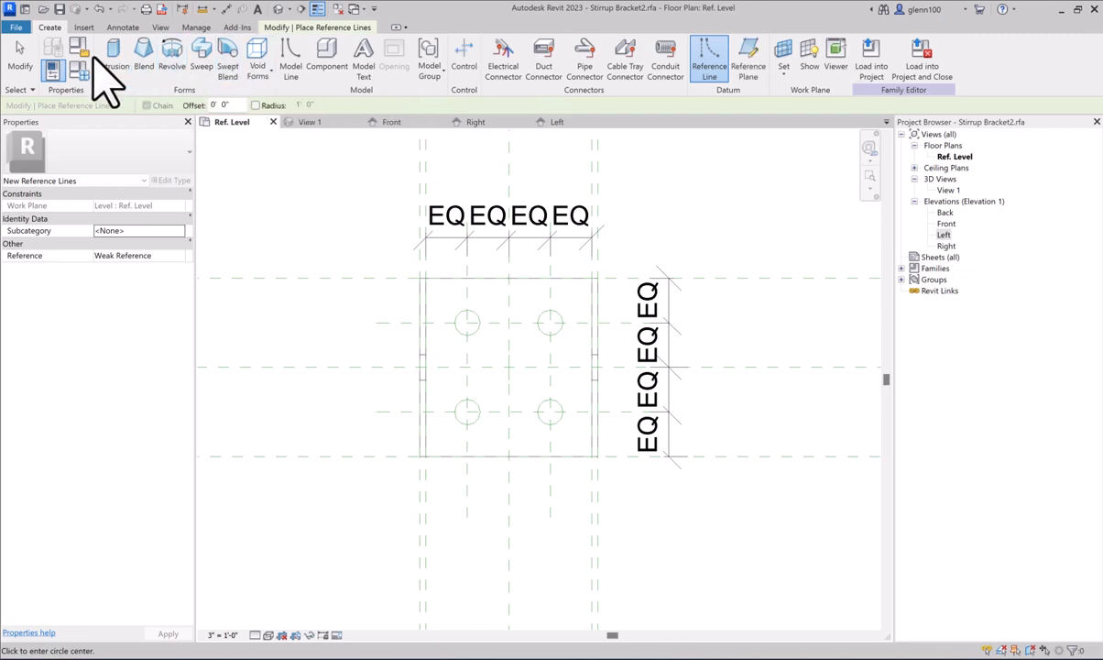
{"action": "left_click", "coordinate": [257, 66]}
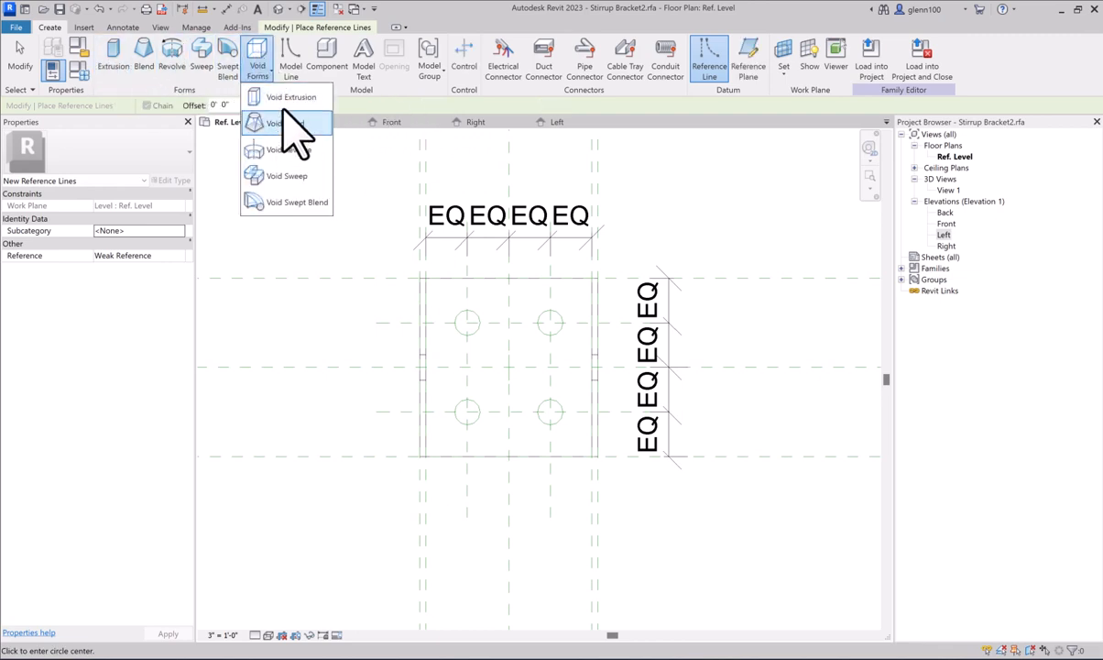
{"action": "left_click", "coordinate": [289, 98]}
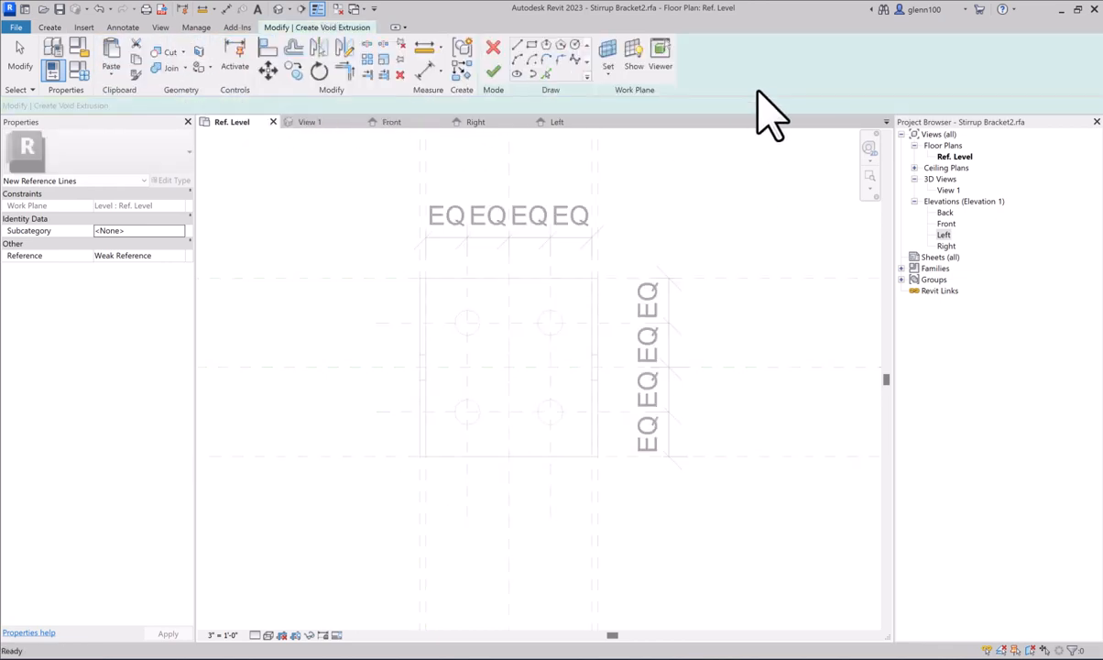
{"action": "left_click", "coordinate": [547, 74]}
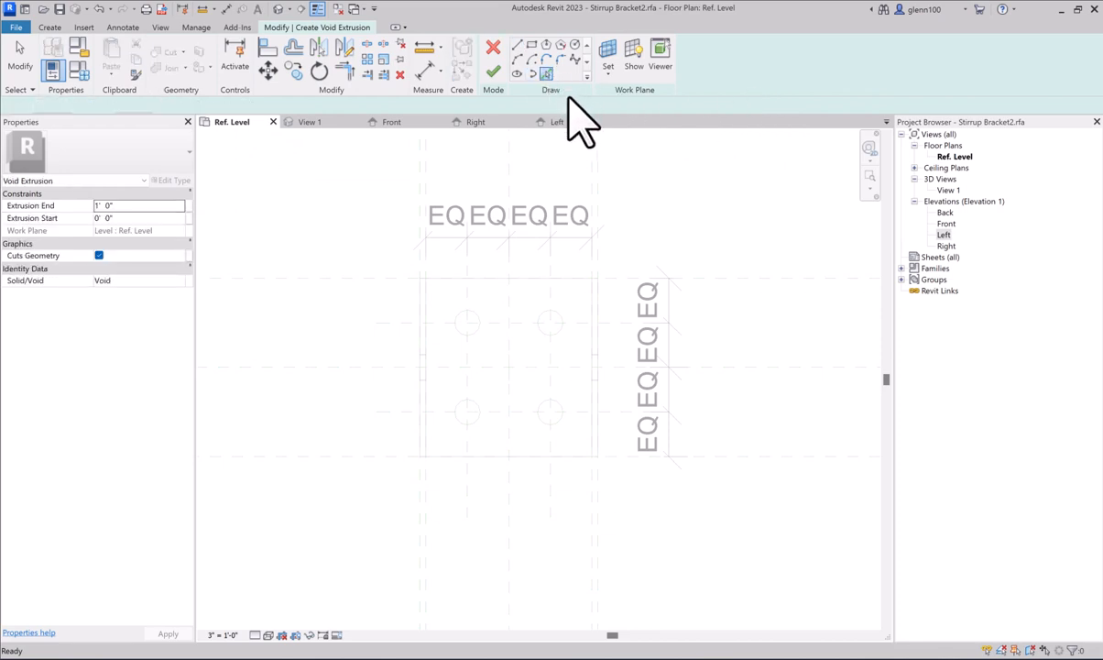
{"action": "left_click", "coordinate": [493, 317]}
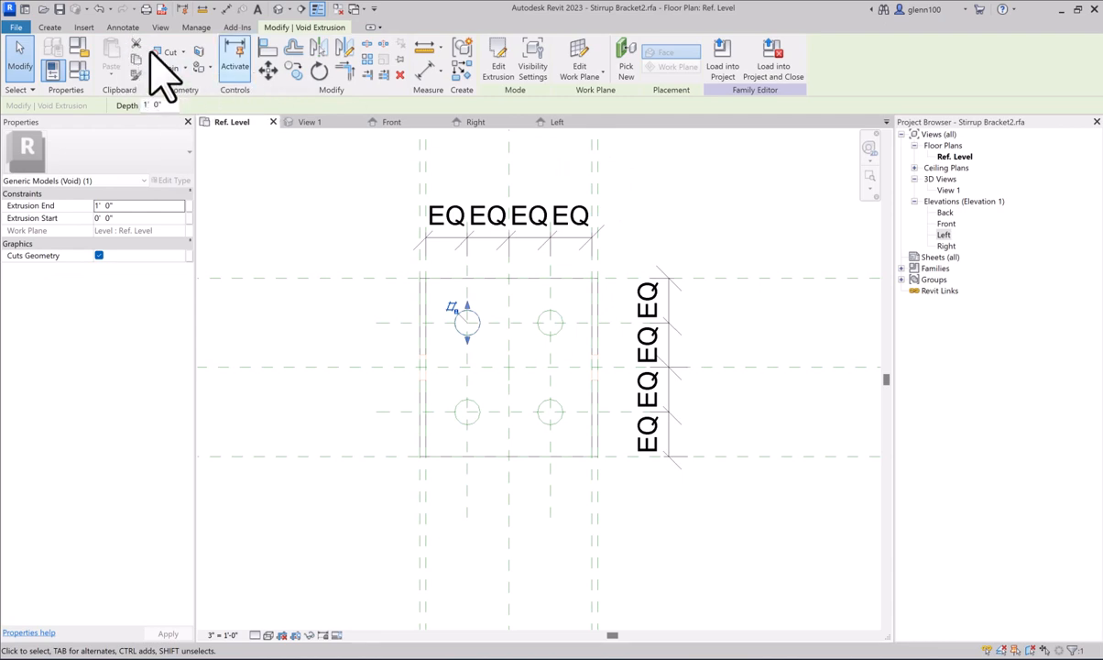
- Create a second void extrusion, 1' 0" deep, from the picked upper-right bolt circle
{"action": "left_click", "coordinate": [50, 27]}
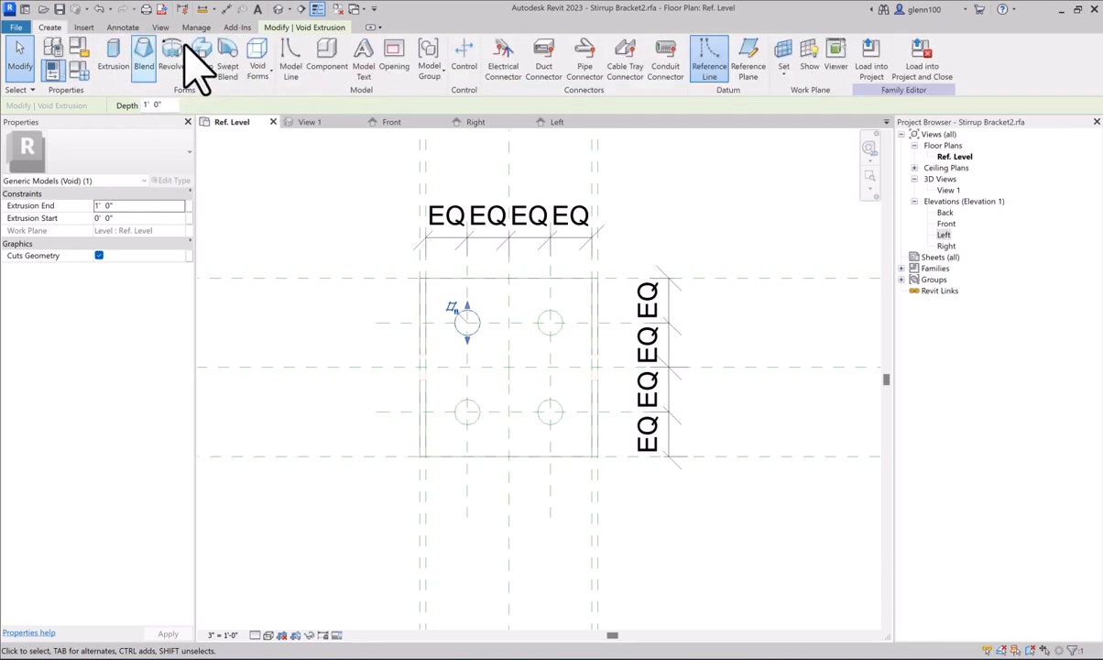
{"action": "left_click", "coordinate": [259, 73]}
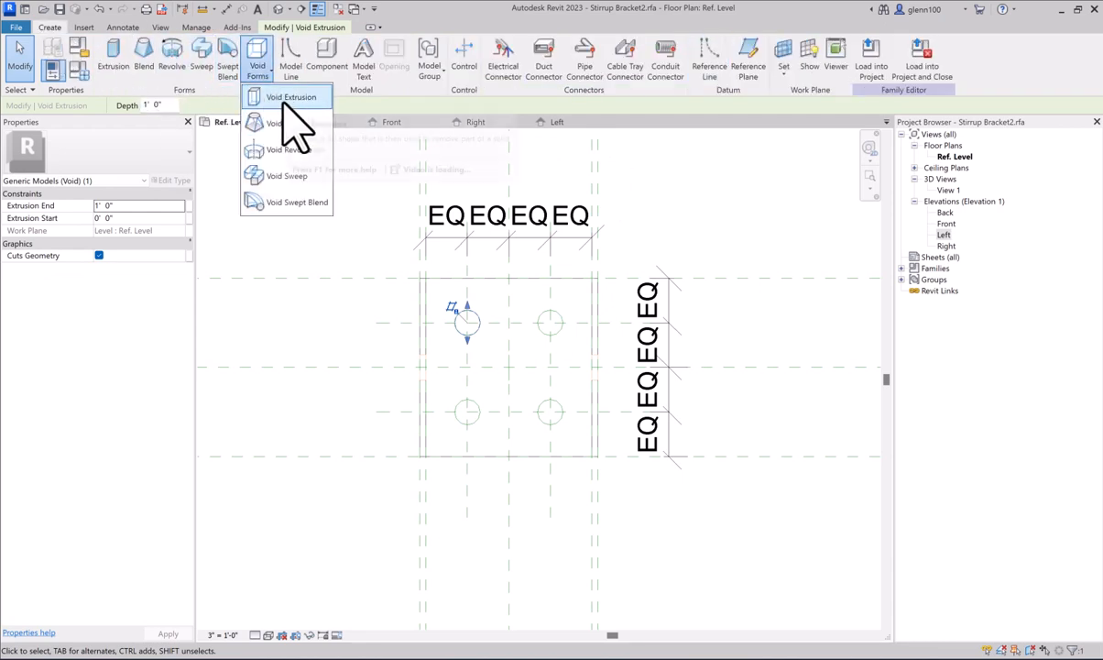
{"action": "left_click", "coordinate": [287, 99]}
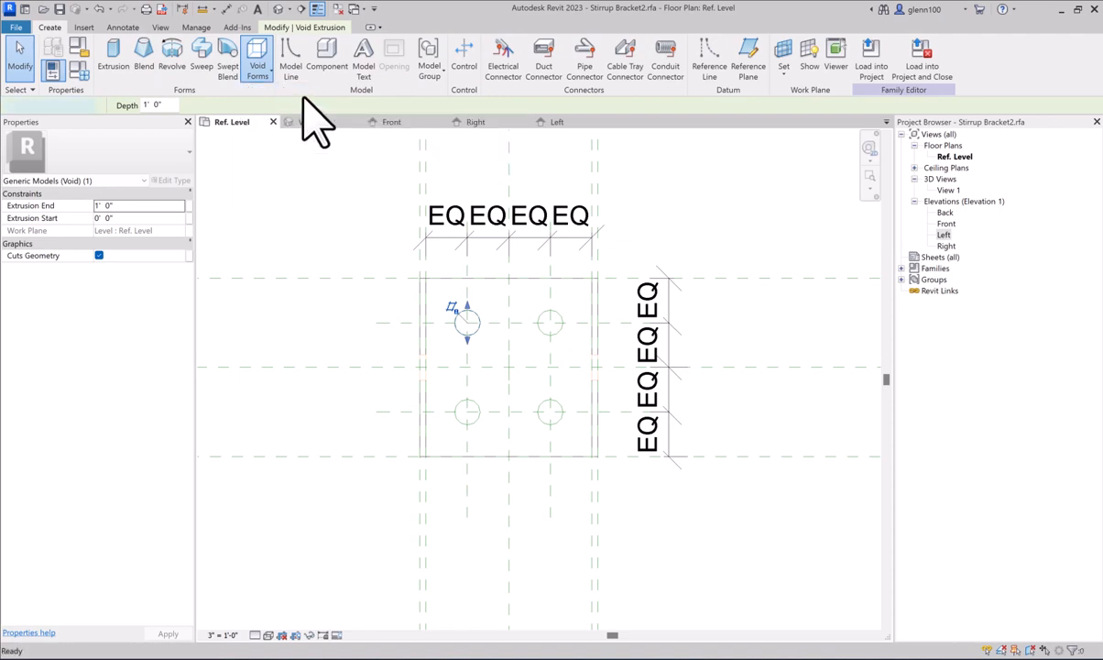
{"action": "left_click", "coordinate": [547, 74]}
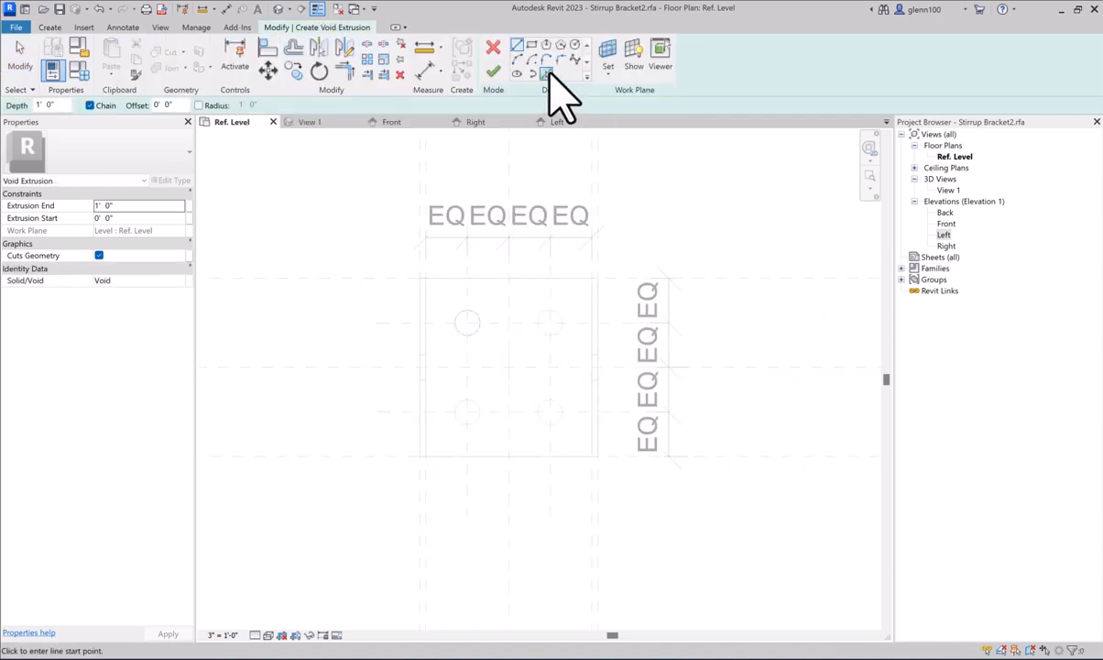
{"action": "left_click", "coordinate": [575, 320]}
{"action": "left_click", "coordinate": [493, 72]}
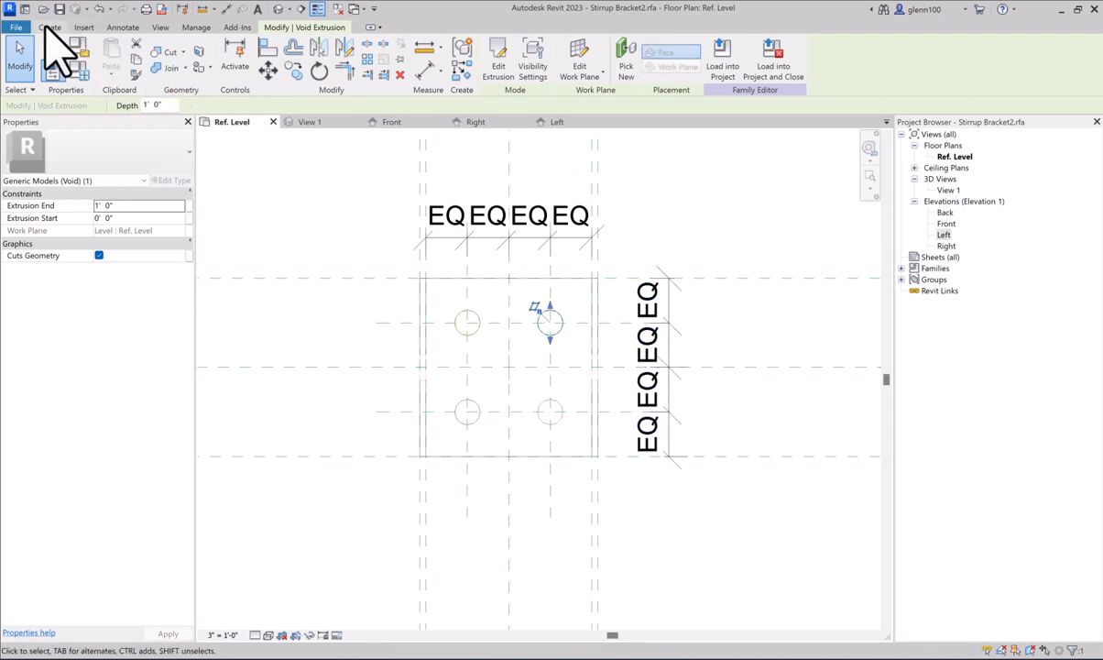
- Create a third void extrusion, 1' 0" deep, from the picked and locked lower-left bolt circle of the bottom plate
{"action": "left_click", "coordinate": [50, 28]}
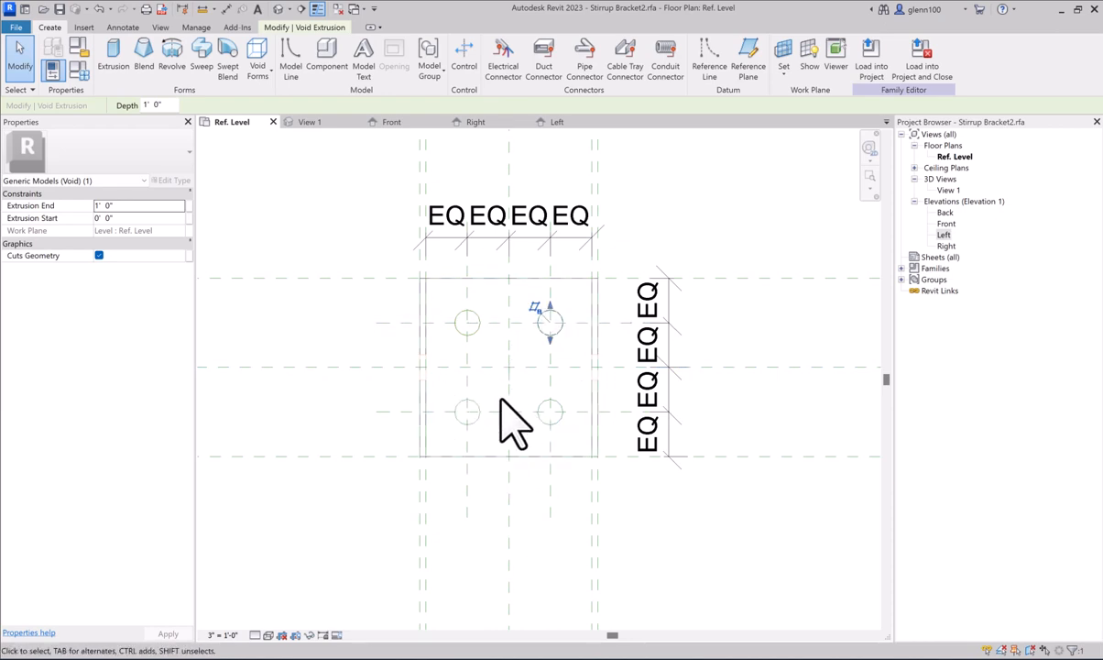
{"action": "left_click", "coordinate": [257, 55]}
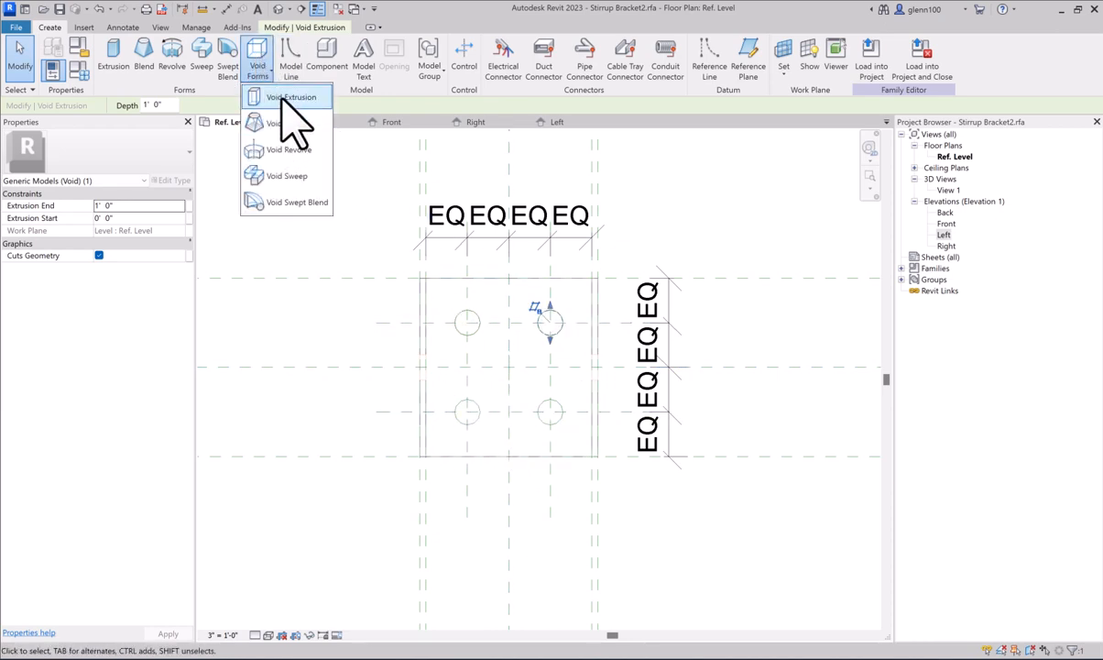
{"action": "left_click", "coordinate": [285, 103]}
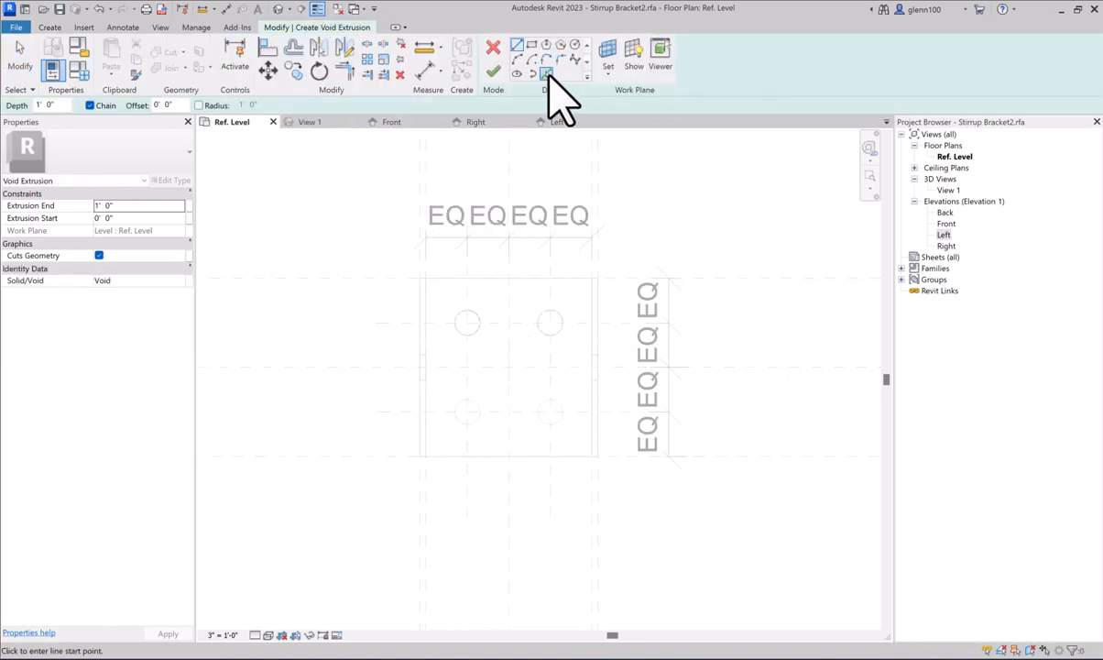
{"action": "left_click", "coordinate": [547, 75]}
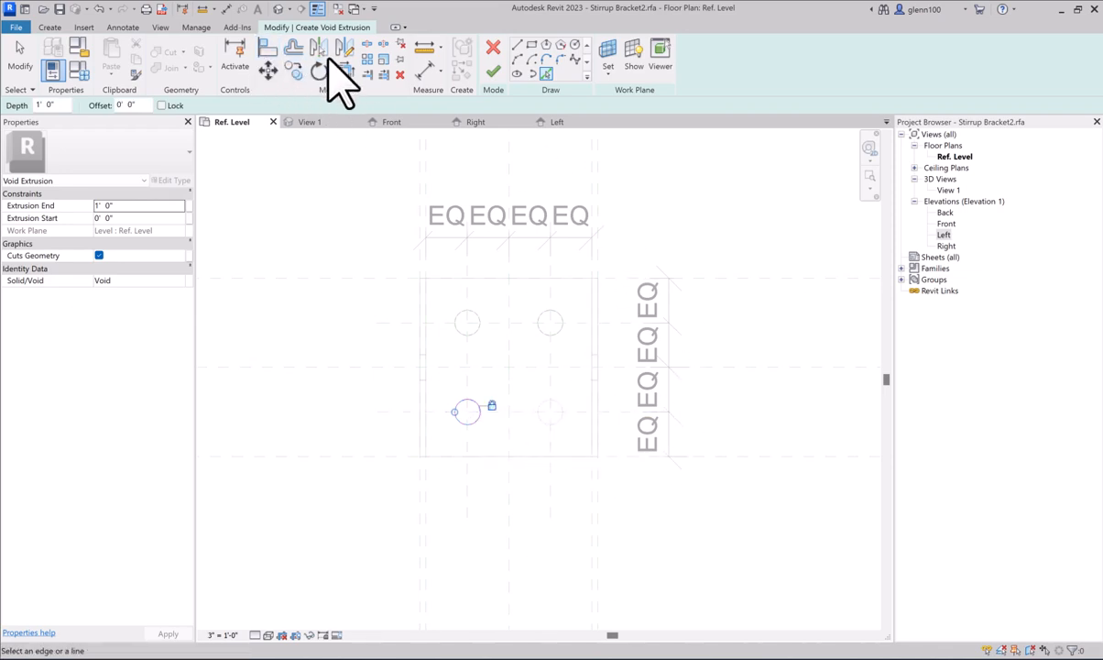
{"action": "left_click", "coordinate": [493, 71]}
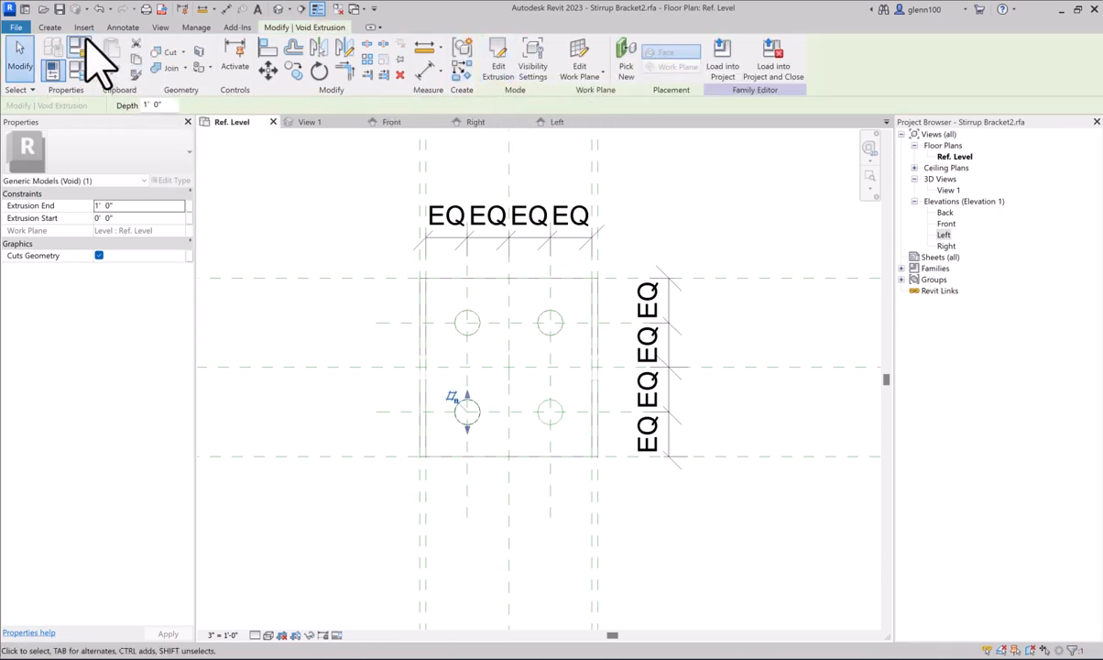
- Create the fourth void extrusion, 1' 0" deep, from the picked lower-right bolt circle and lock its sketch to the reference circle
{"action": "left_click", "coordinate": [50, 26]}
{"action": "left_click", "coordinate": [256, 73]}
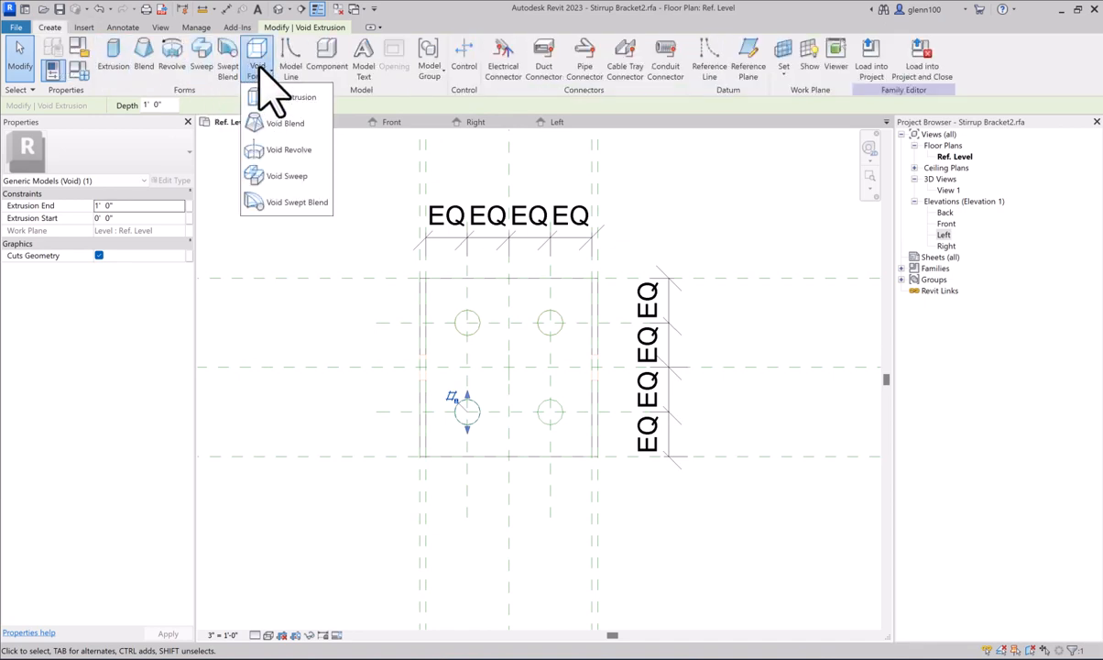
{"action": "left_click", "coordinate": [292, 99]}
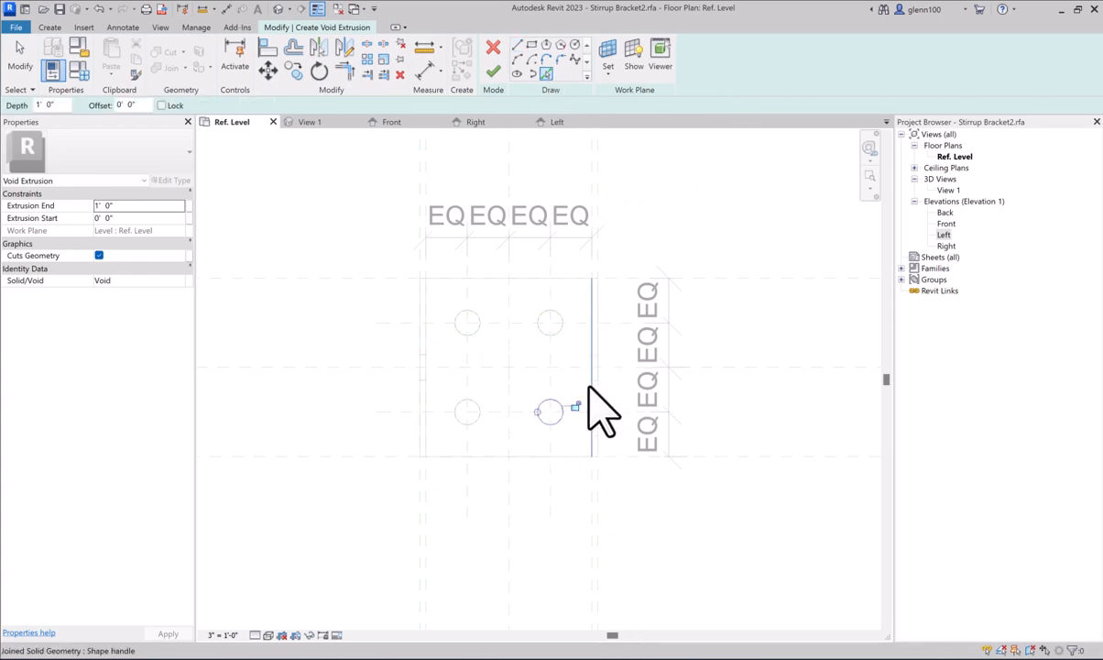
{"action": "left_click", "coordinate": [575, 405]}
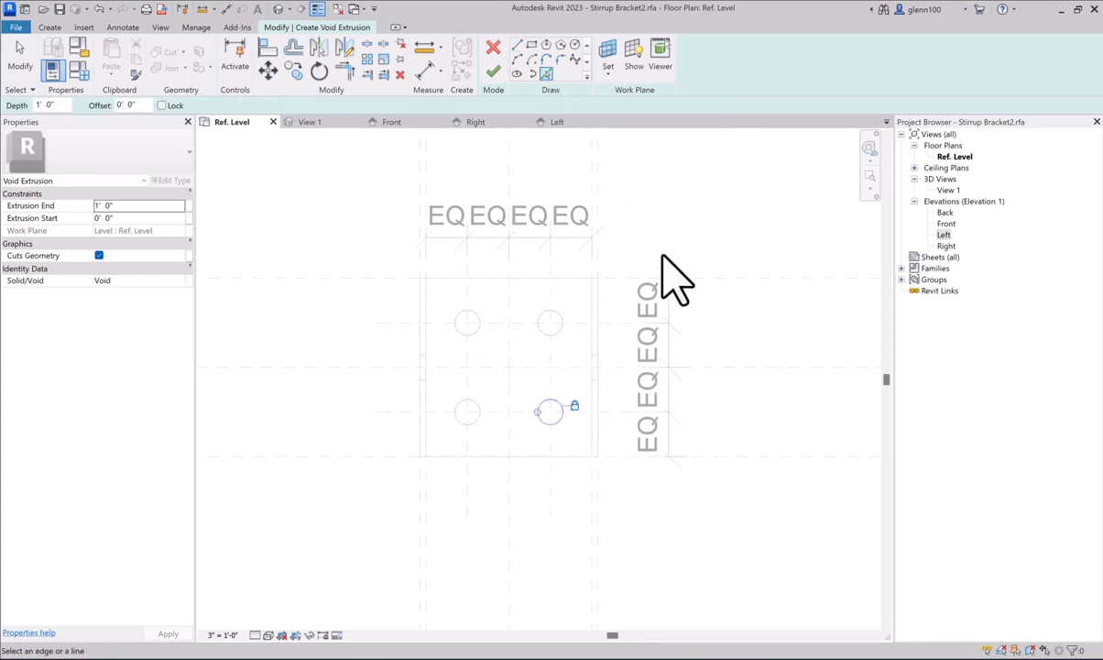
{"action": "left_click", "coordinate": [488, 76]}
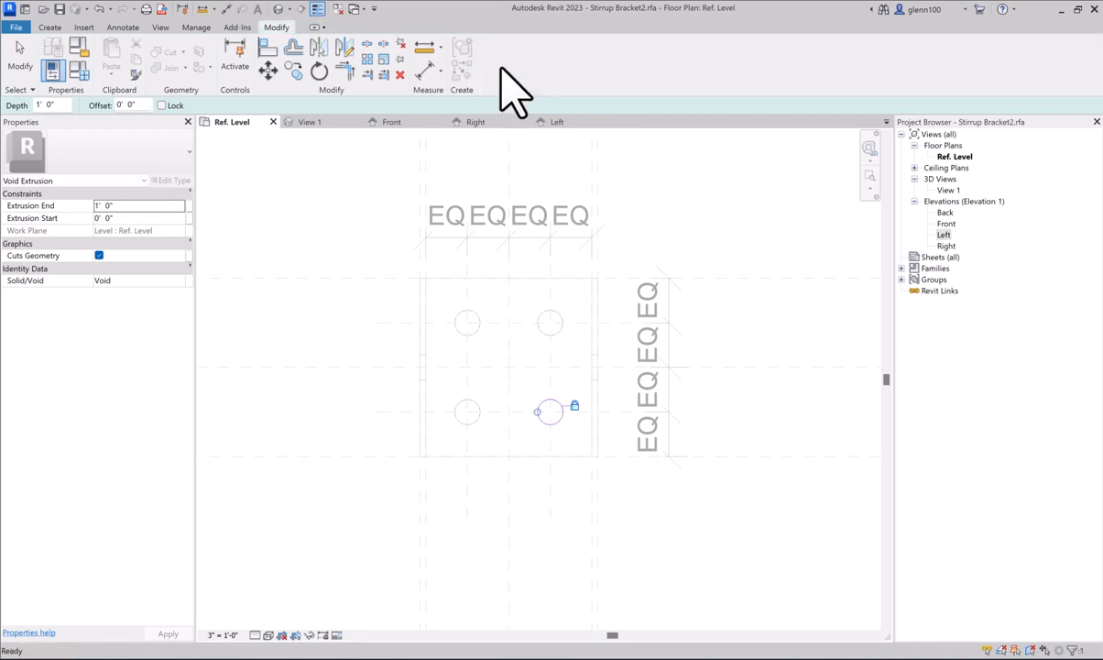
- In the Front elevation, shorten one right-hand void extrusion to 0' 0 1/4" and lock its ends to the bottom plate's top and bottom faces
{"action": "left_click", "coordinate": [391, 122]}
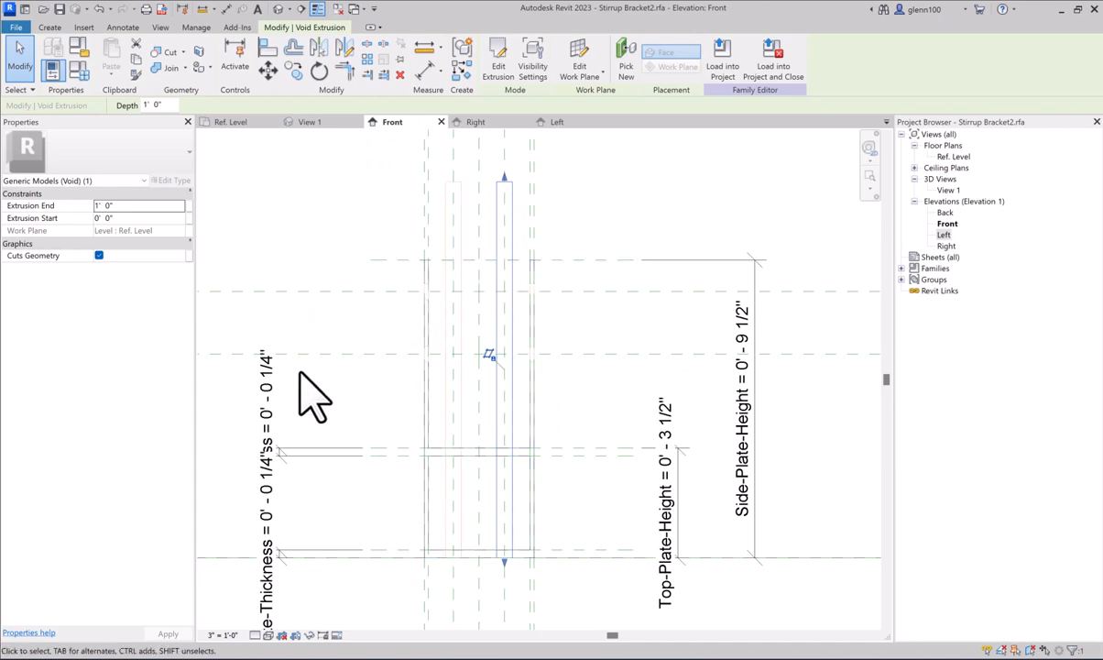
{"action": "left_click", "coordinate": [19, 57]}
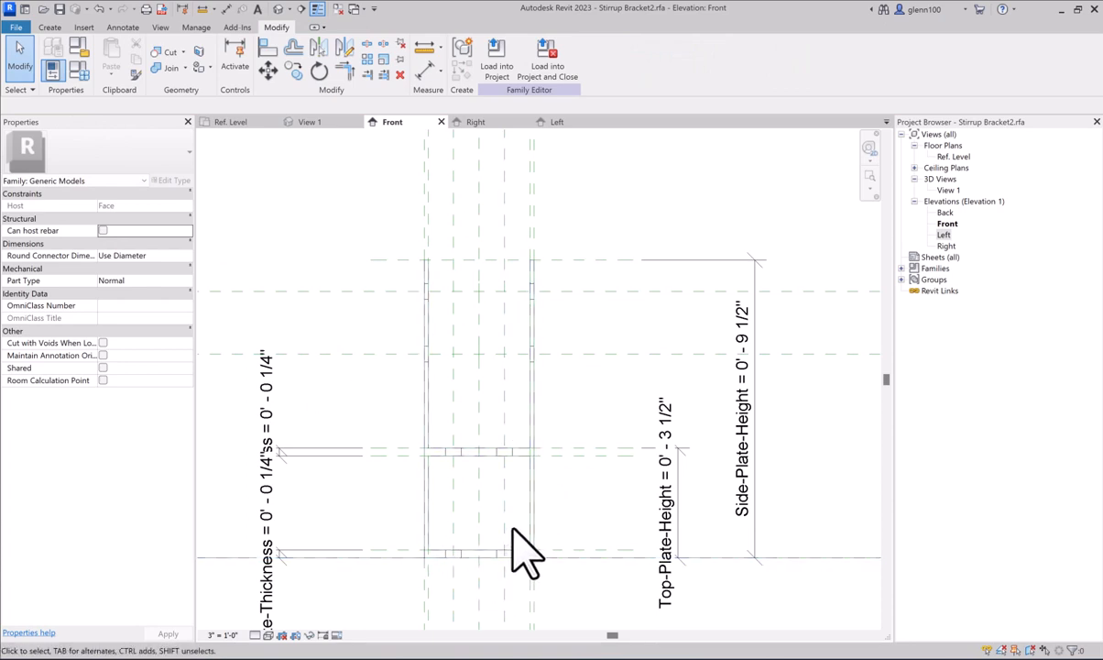
{"action": "left_click", "coordinate": [309, 125]}
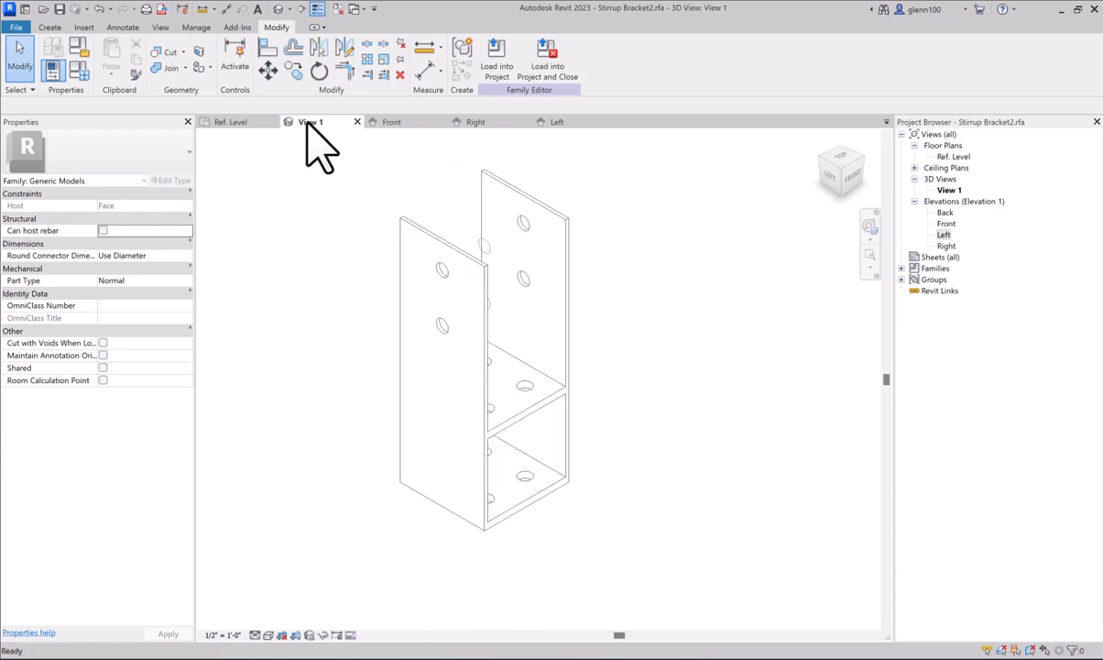
{"action": "left_click", "coordinate": [237, 126]}
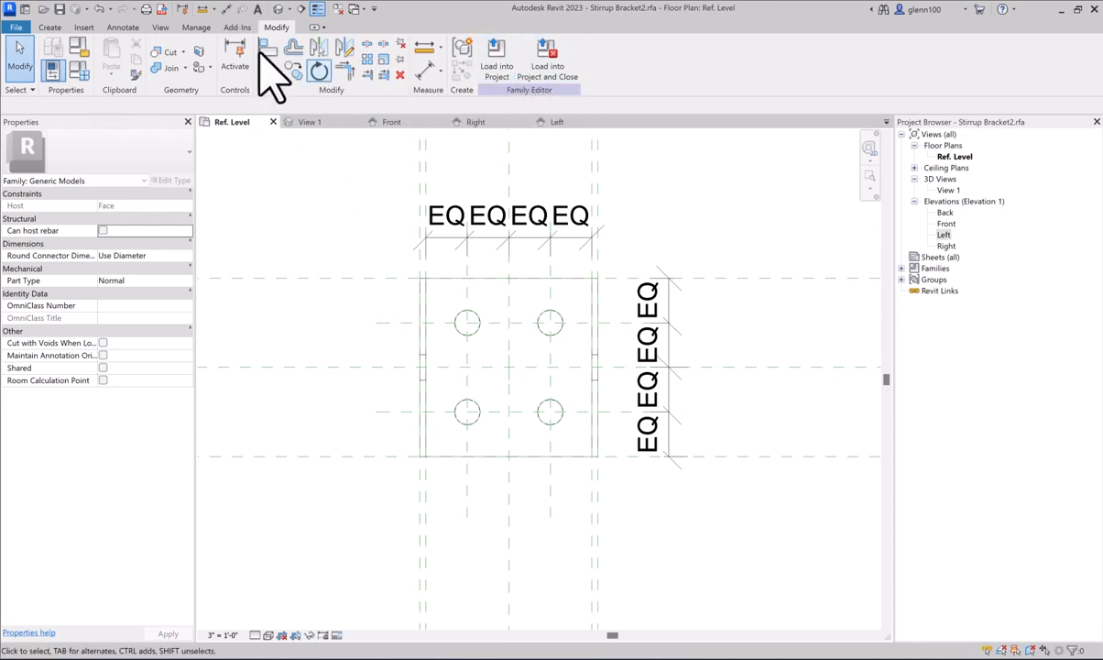
{"action": "left_click", "coordinate": [392, 122]}
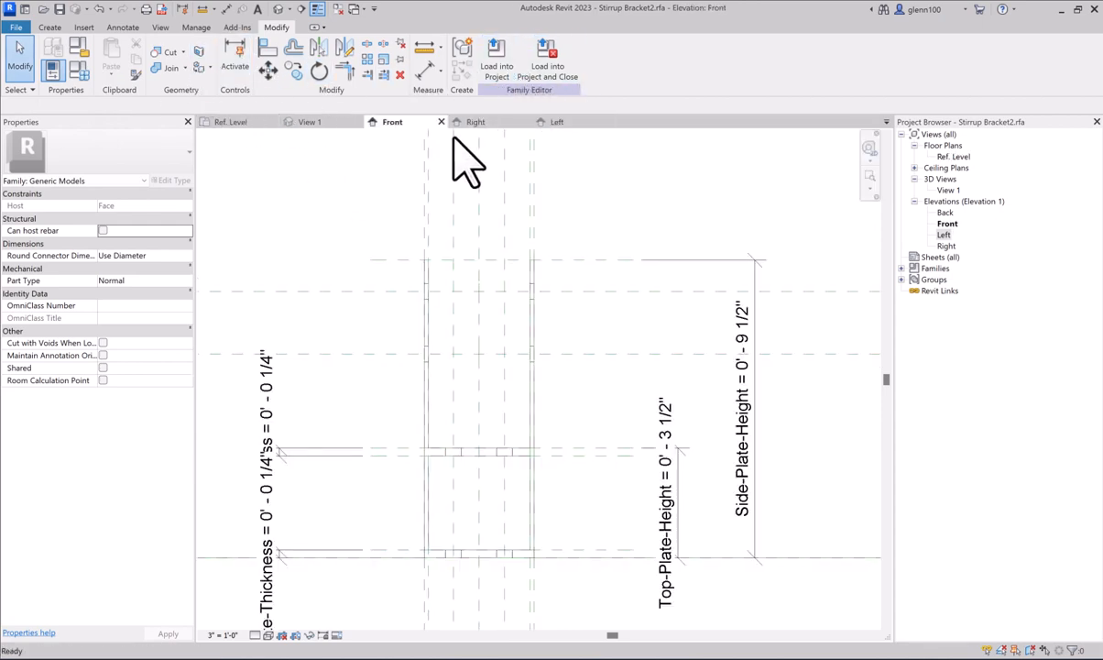
{"action": "key", "text": "Tab"}
{"action": "left_click", "coordinate": [512, 550]}
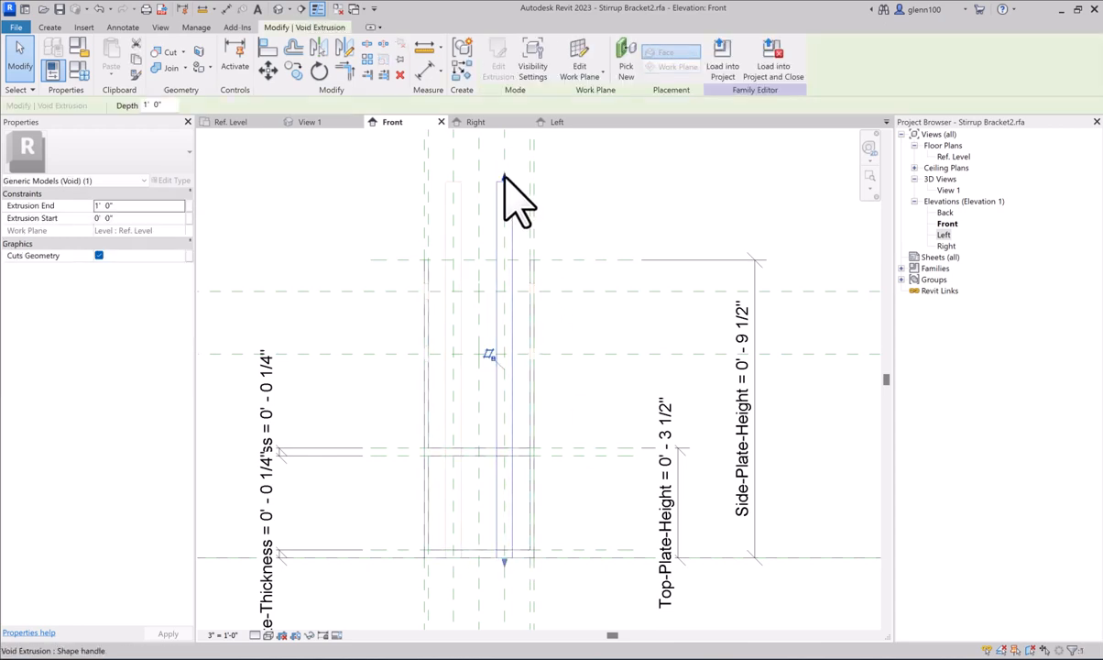
{"action": "left_click_drag", "start_coordinate": [503, 177], "coordinate": [509, 543]}
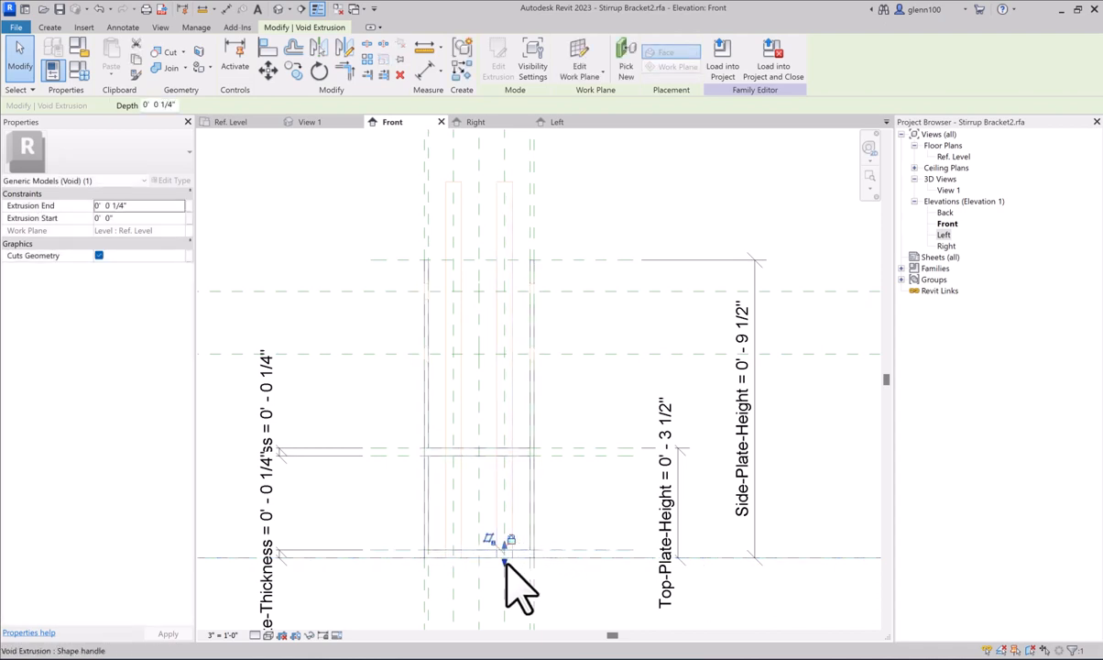
{"action": "left_click_drag", "start_coordinate": [505, 561], "coordinate": [507, 560]}
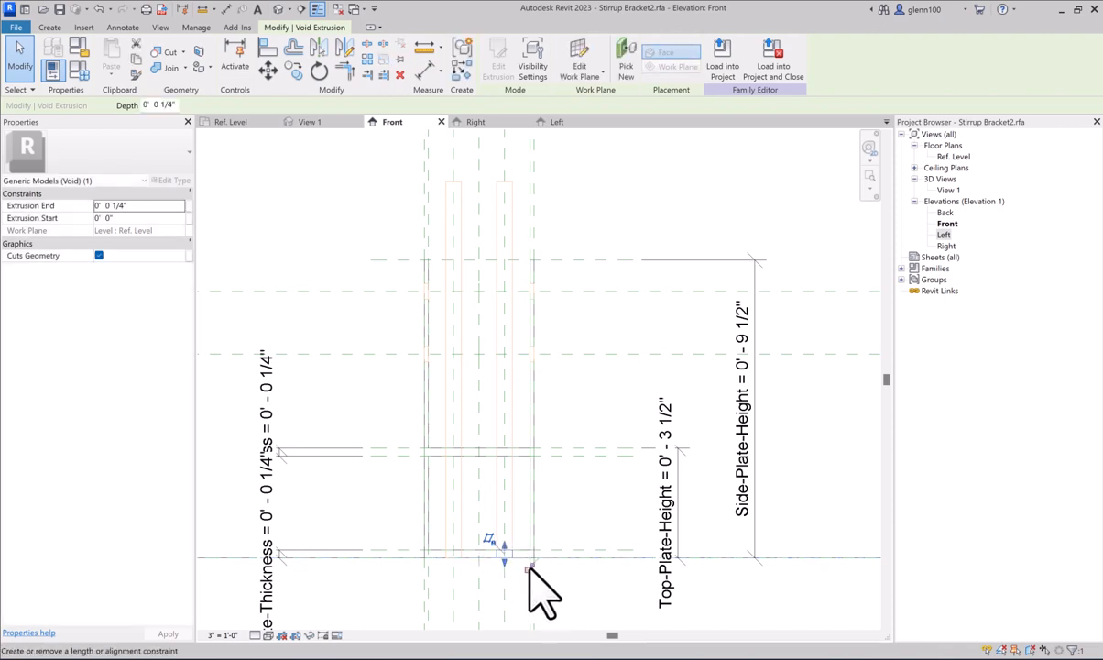
- Shorten one left-hand void extrusion to the bottom plate's 0' 0 1/4" thickness and lock both of its ends to the plate faces
{"action": "left_click", "coordinate": [462, 521]}
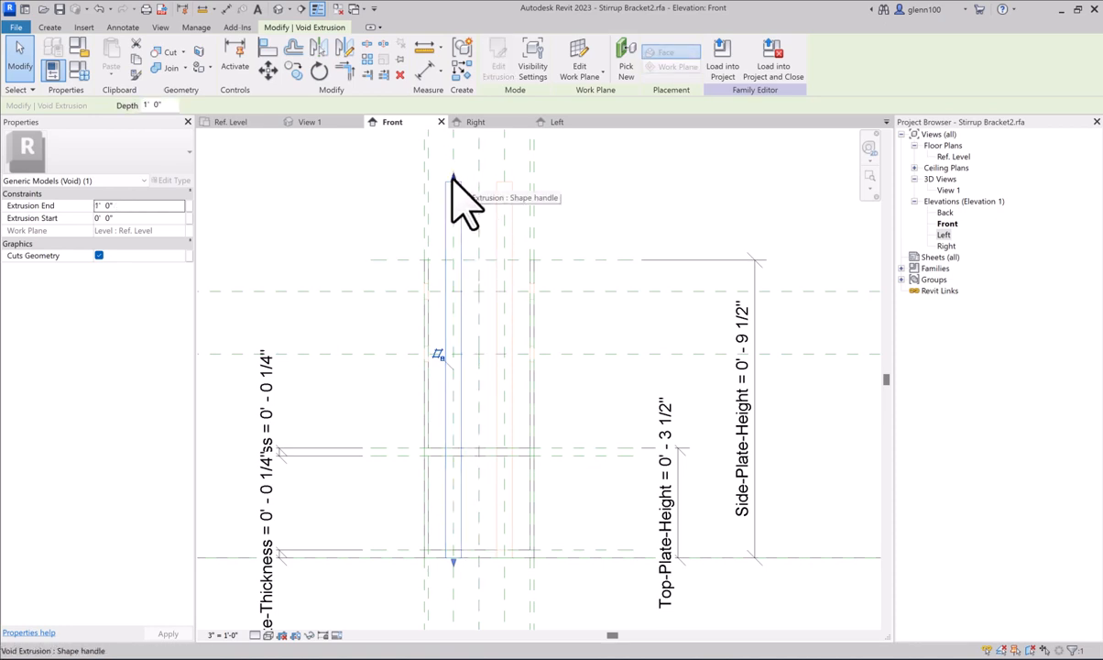
{"action": "left_click_drag", "start_coordinate": [449, 177], "coordinate": [450, 548]}
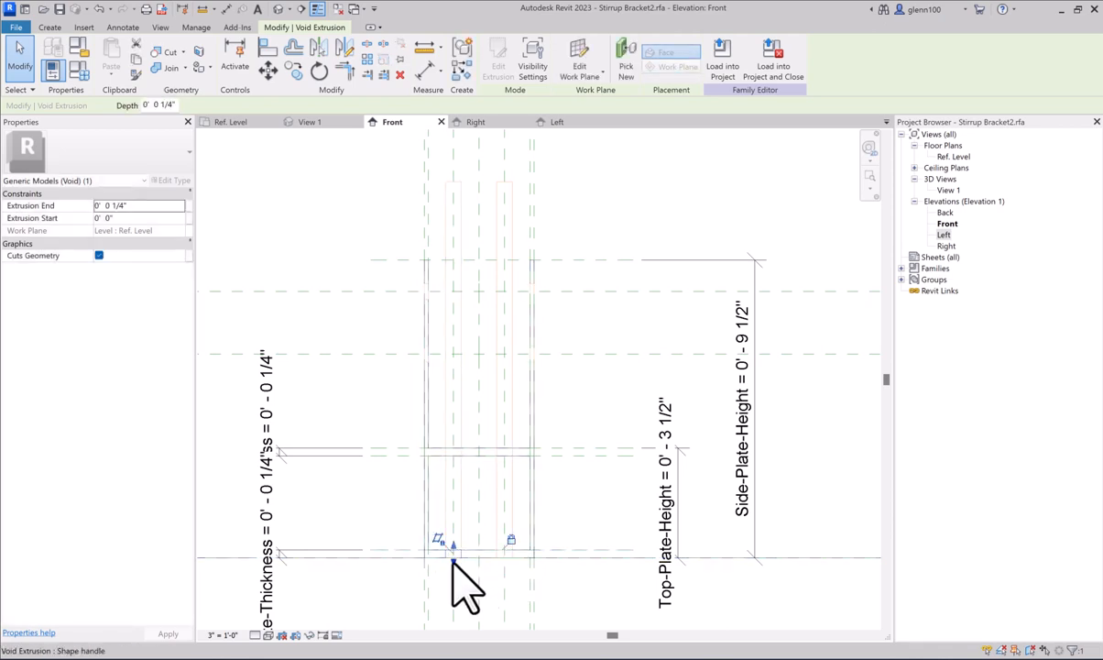
{"action": "left_click_drag", "start_coordinate": [452, 559], "coordinate": [454, 557]}
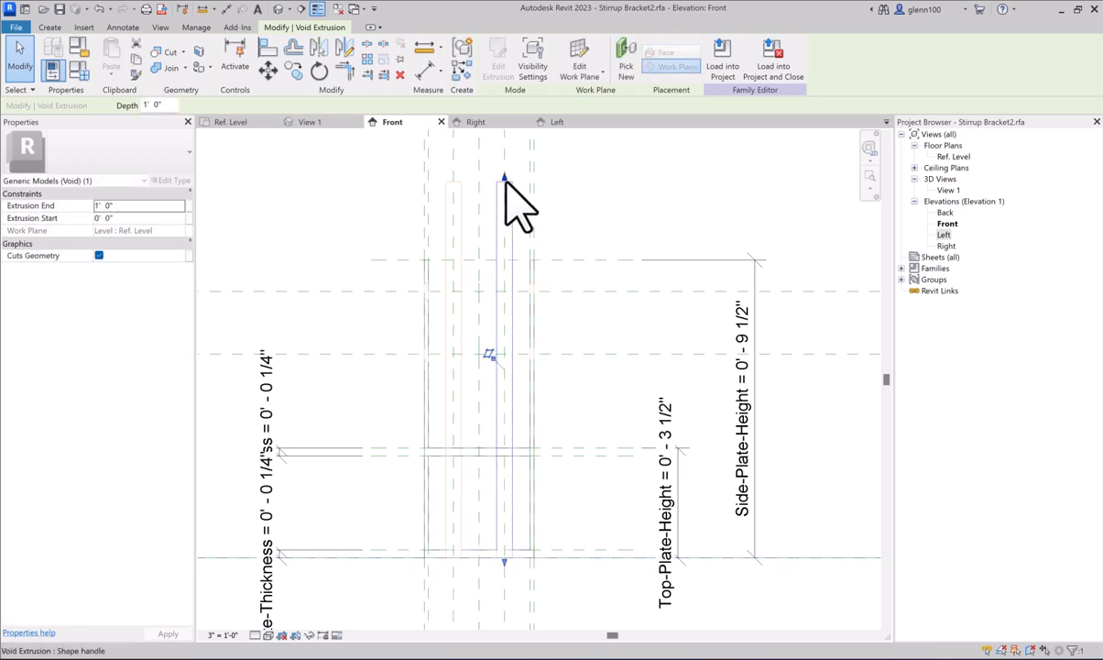
- Shorten the remaining right-hand void extrusion to 0' 0 1/4" and lock its ends to the bottom plate's faces
{"action": "left_click_drag", "start_coordinate": [505, 180], "coordinate": [504, 550]}
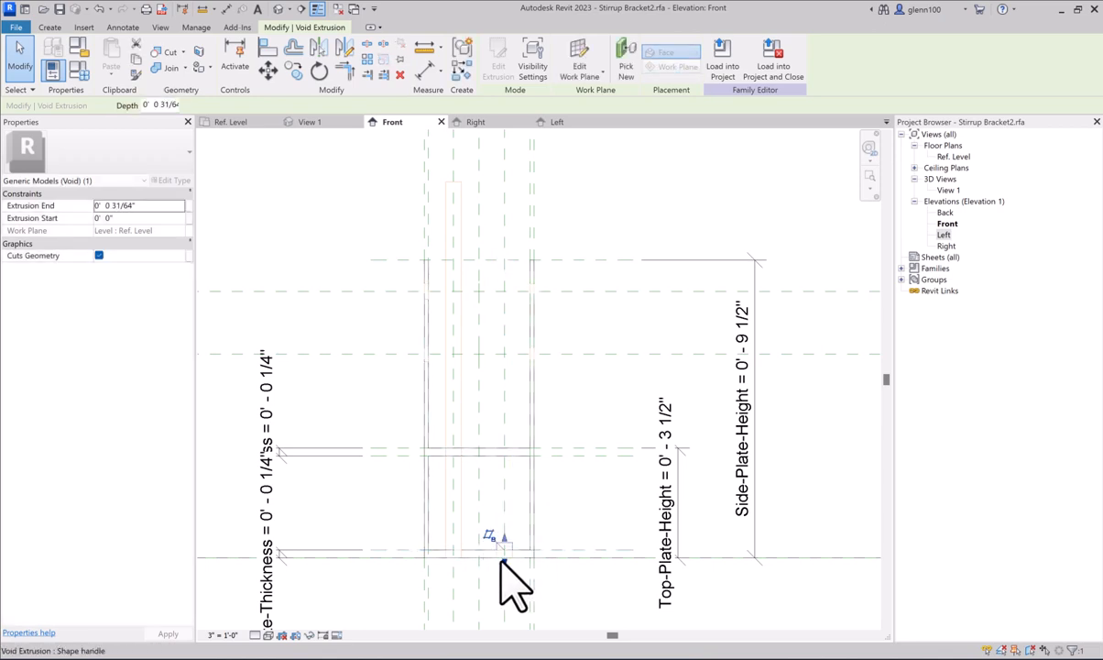
{"action": "left_click_drag", "start_coordinate": [503, 541], "coordinate": [506, 551]}
{"action": "left_click_drag", "start_coordinate": [503, 562], "coordinate": [505, 558]}
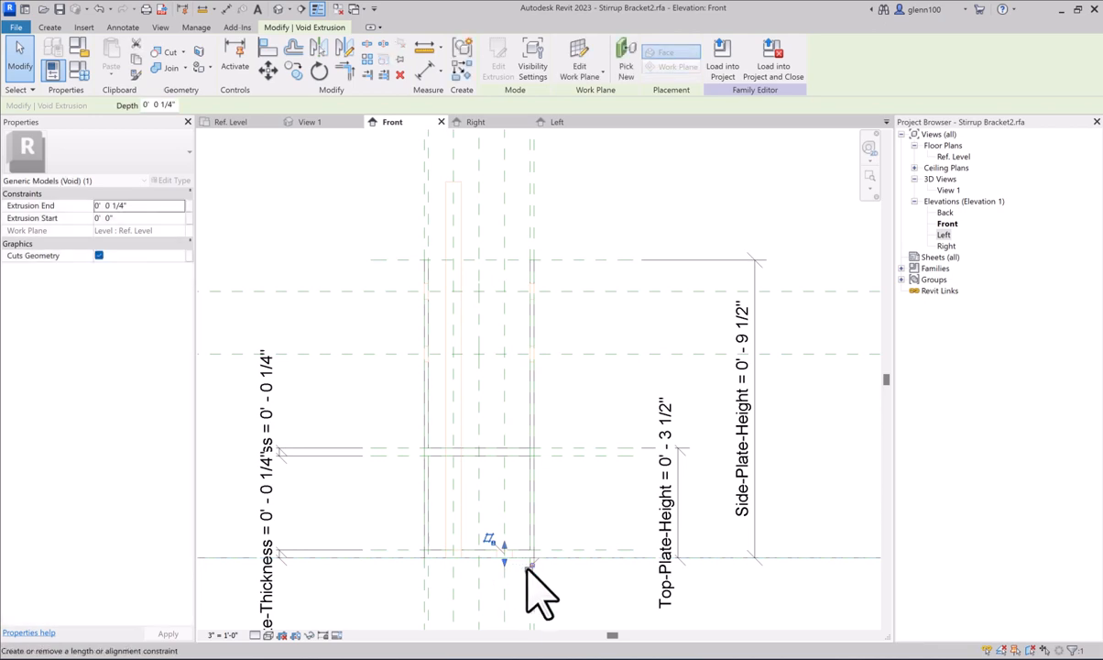
{"action": "left_click", "coordinate": [529, 569]}
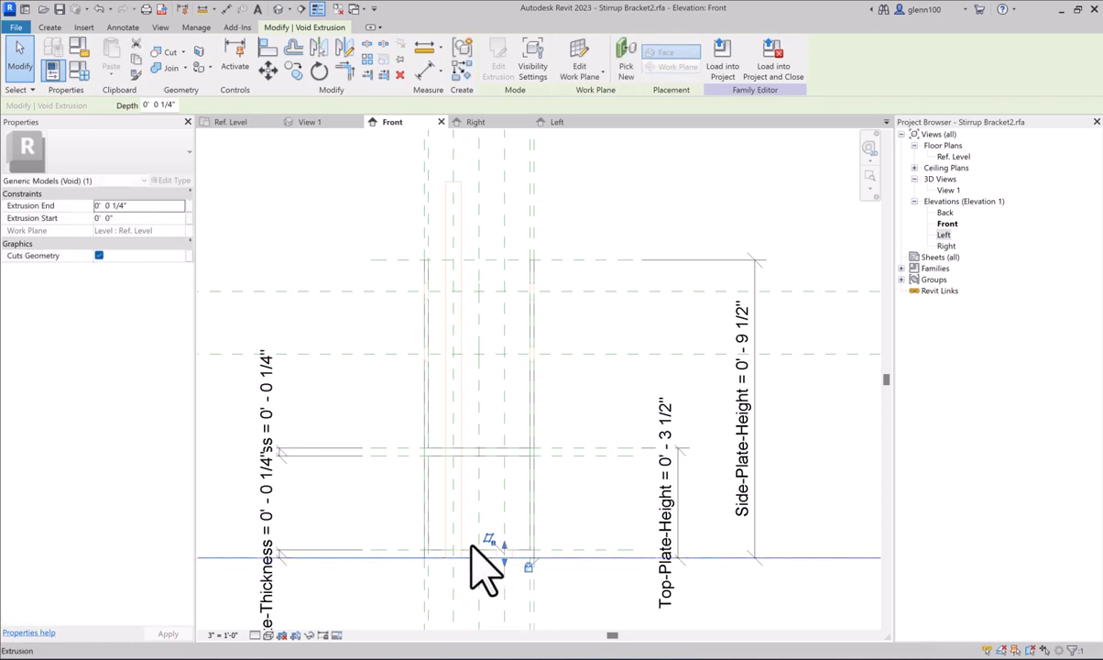
- Shorten the remaining left-hand void extrusion to 0' 0 1/4", lock its ends to the bottom plate's faces, and clear the selection
{"action": "left_click", "coordinate": [461, 438]}
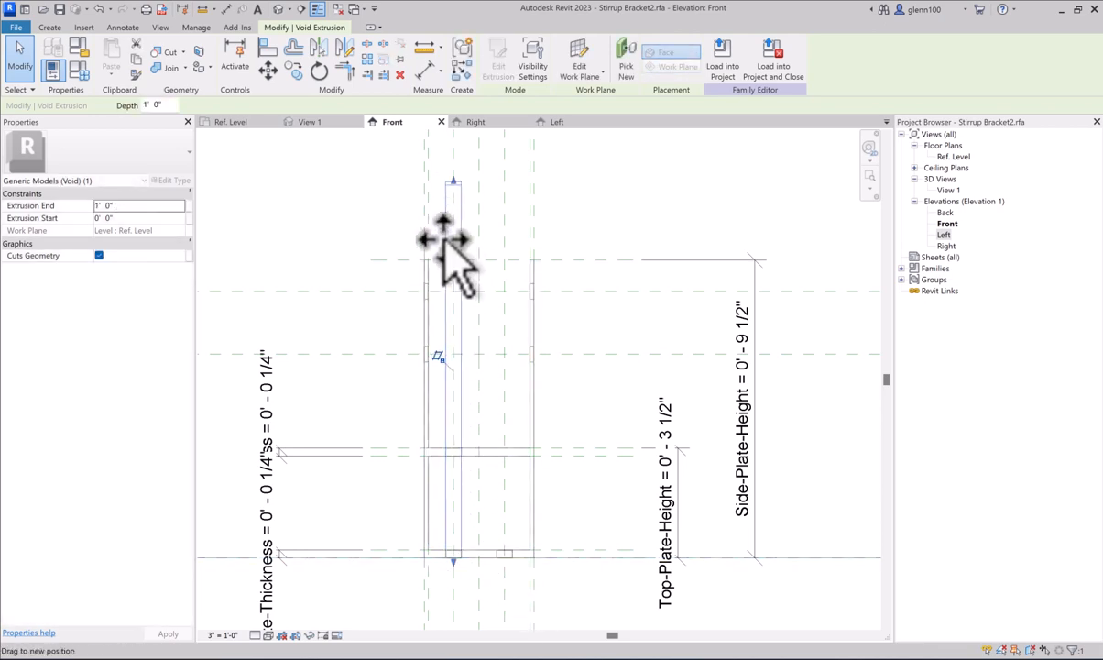
{"action": "left_click_drag", "start_coordinate": [444, 240], "coordinate": [457, 551]}
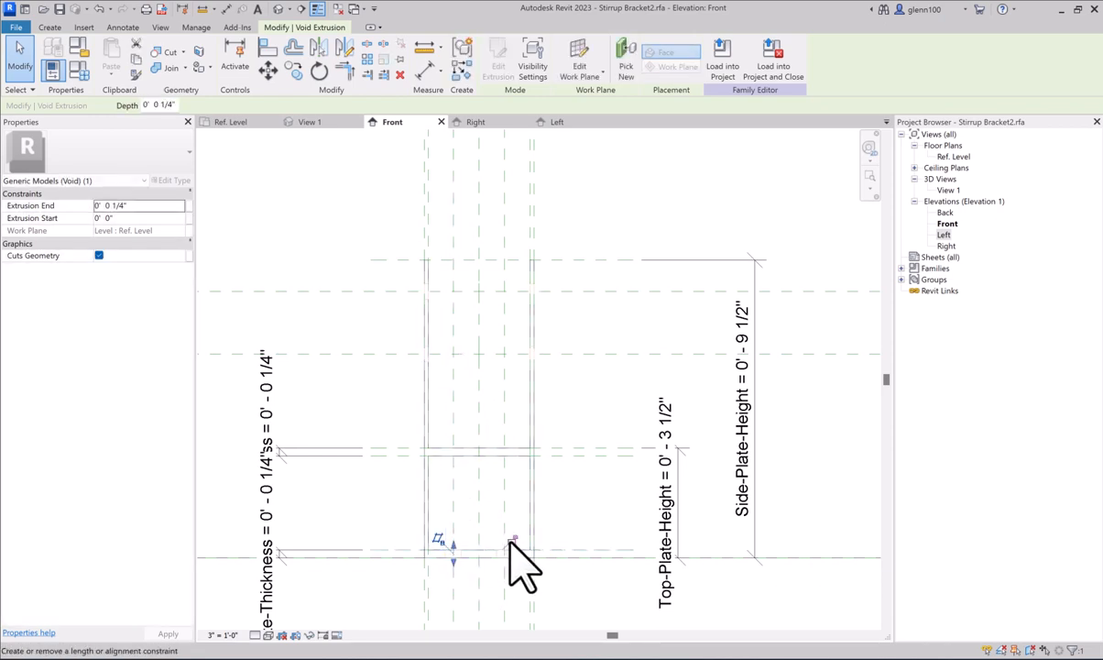
{"action": "mouse_move", "coordinate": [453, 561]}
{"action": "left_mouse_down"}
{"action": "mouse_move", "coordinate": [451, 573]}
{"action": "mouse_move", "coordinate": [462, 554]}
{"action": "mouse_move", "coordinate": [446, 571]}
{"action": "mouse_move", "coordinate": [464, 566]}
{"action": "left_mouse_up"}
{"action": "left_click", "coordinate": [568, 589]}
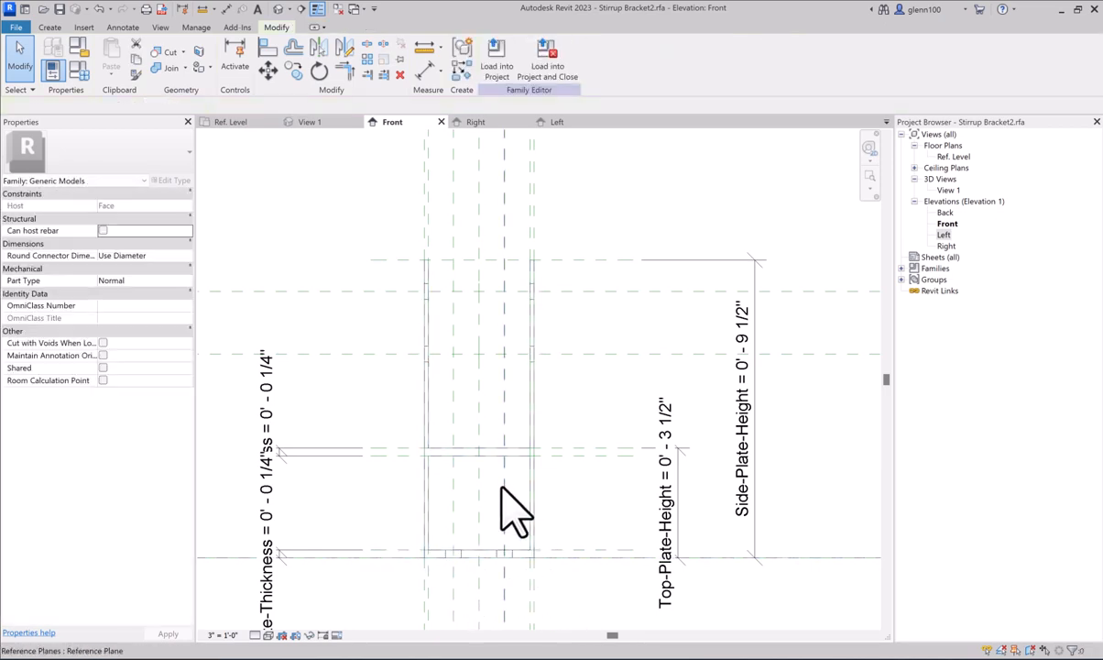
- Orbit the 3D view to examine the bottom plate holes and the reference line circle between the side plates
{"action": "left_click", "coordinate": [306, 122]}
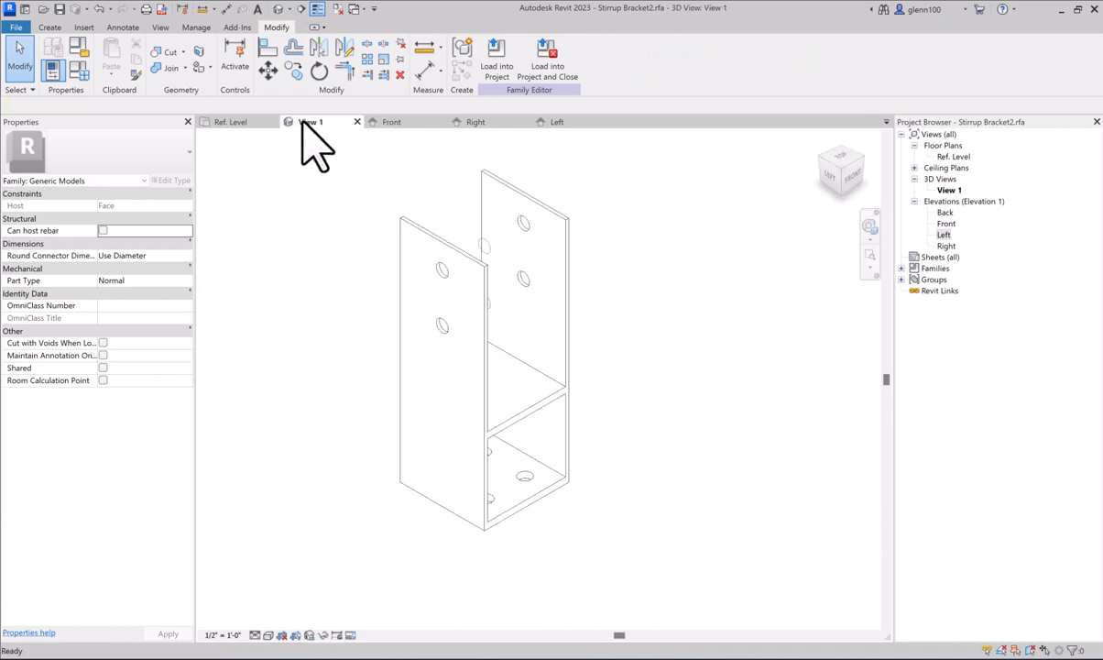
{"action": "left_click", "coordinate": [856, 163]}
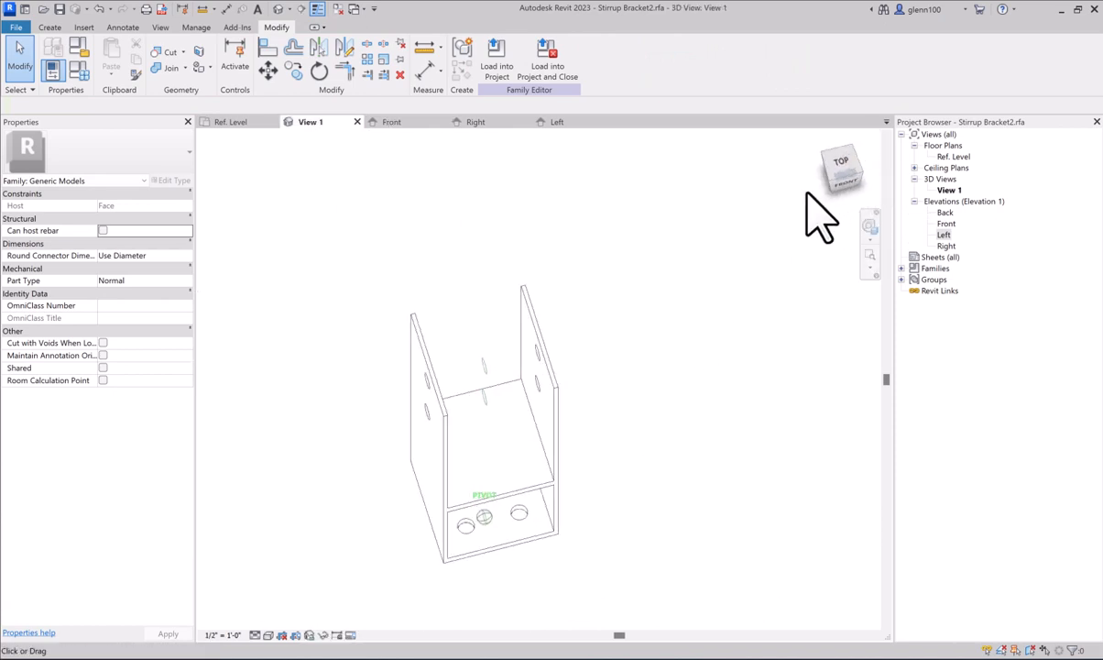
{"action": "left_click", "coordinate": [856, 177]}
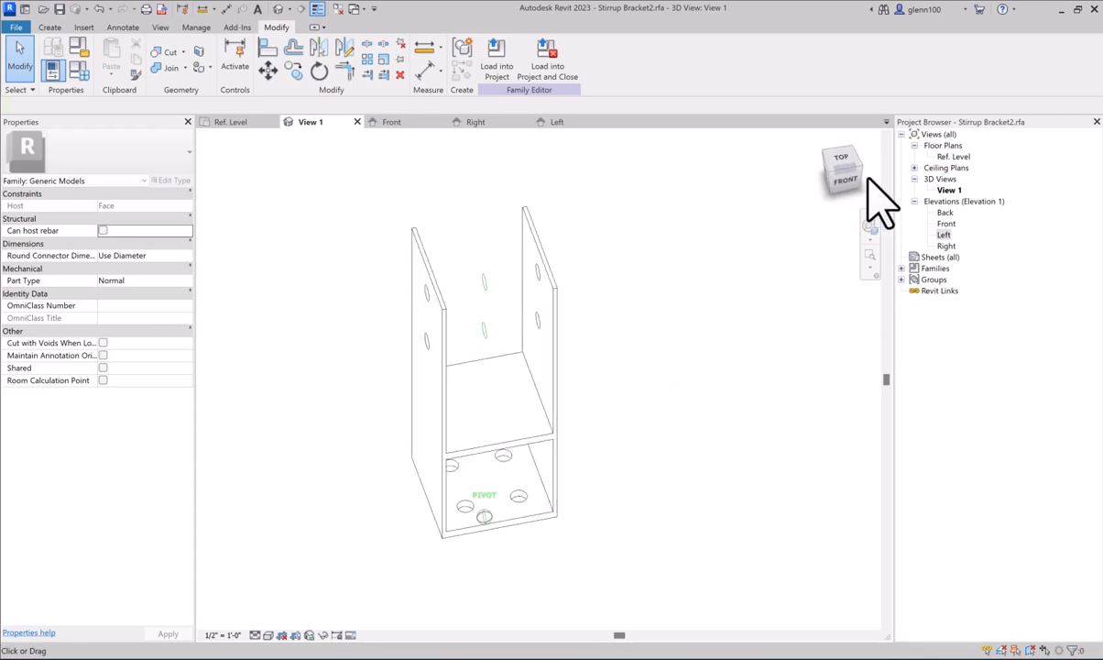
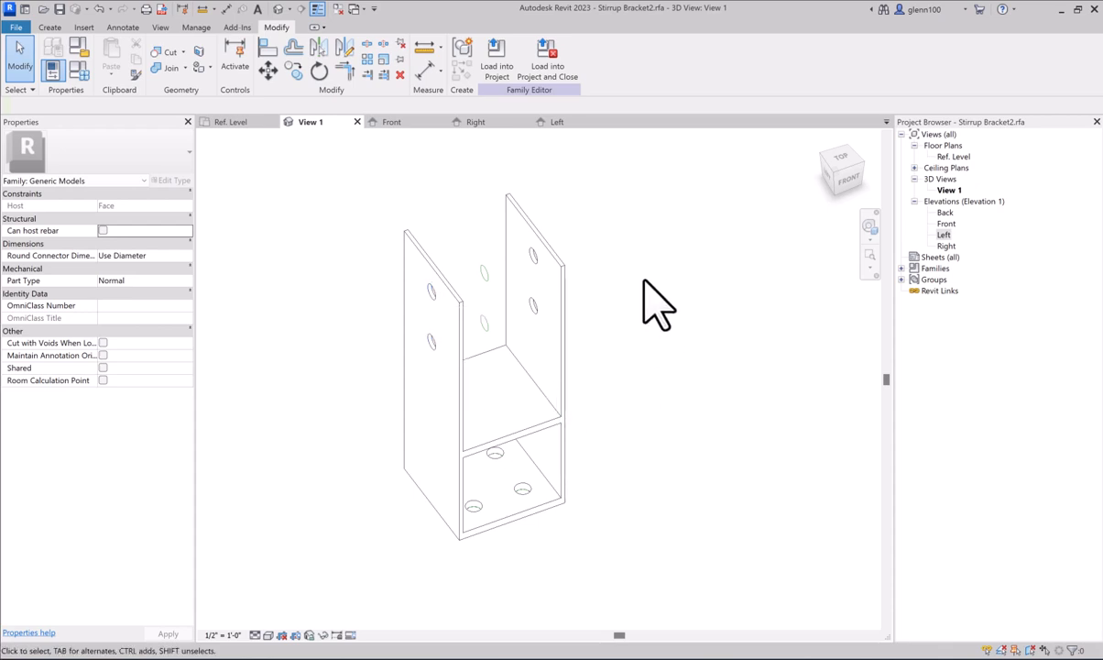
{"action": "left_click", "coordinate": [495, 298]}
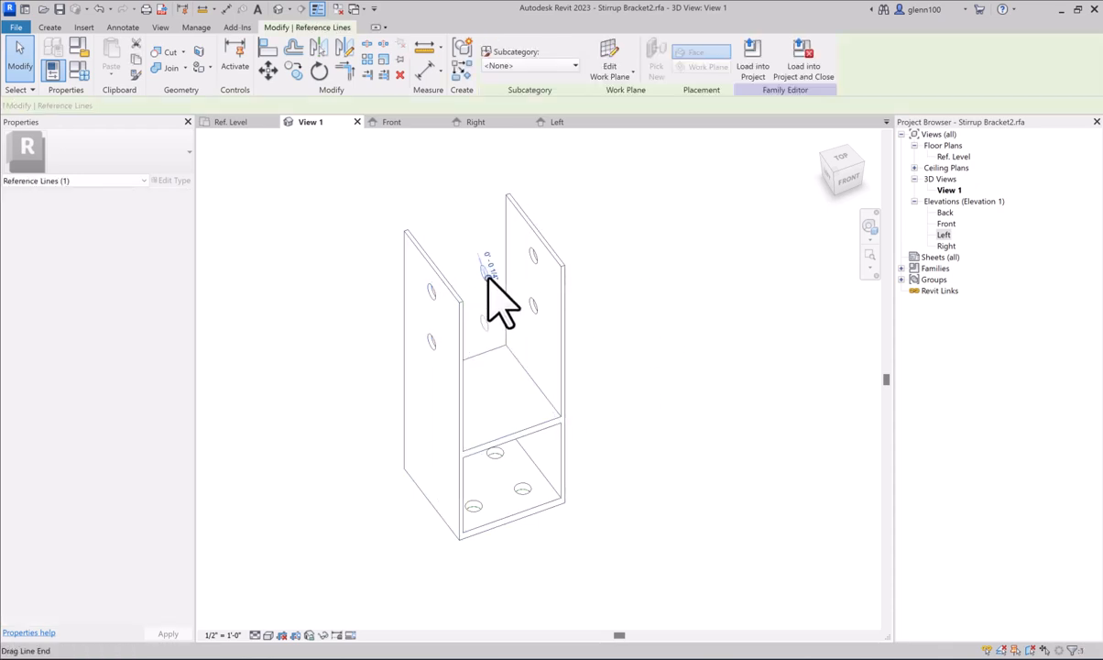
{"action": "left_click", "coordinate": [403, 175]}
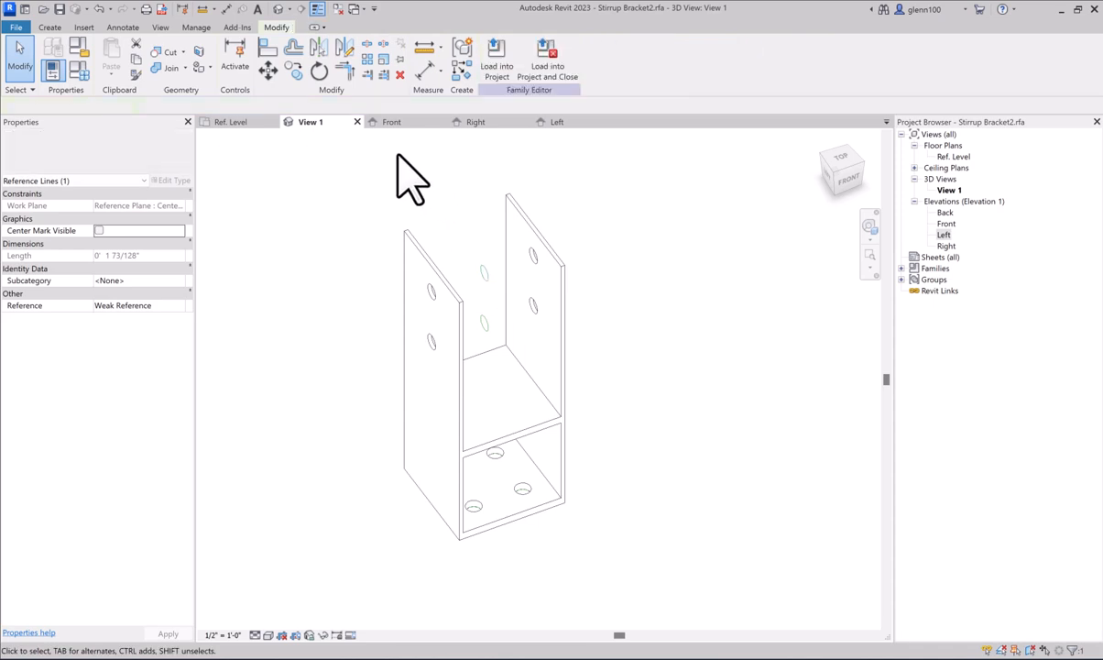
- Add diameter dimensions to the upper and lower side plate bolt circles in the Right elevation
{"action": "left_click", "coordinate": [226, 8]}
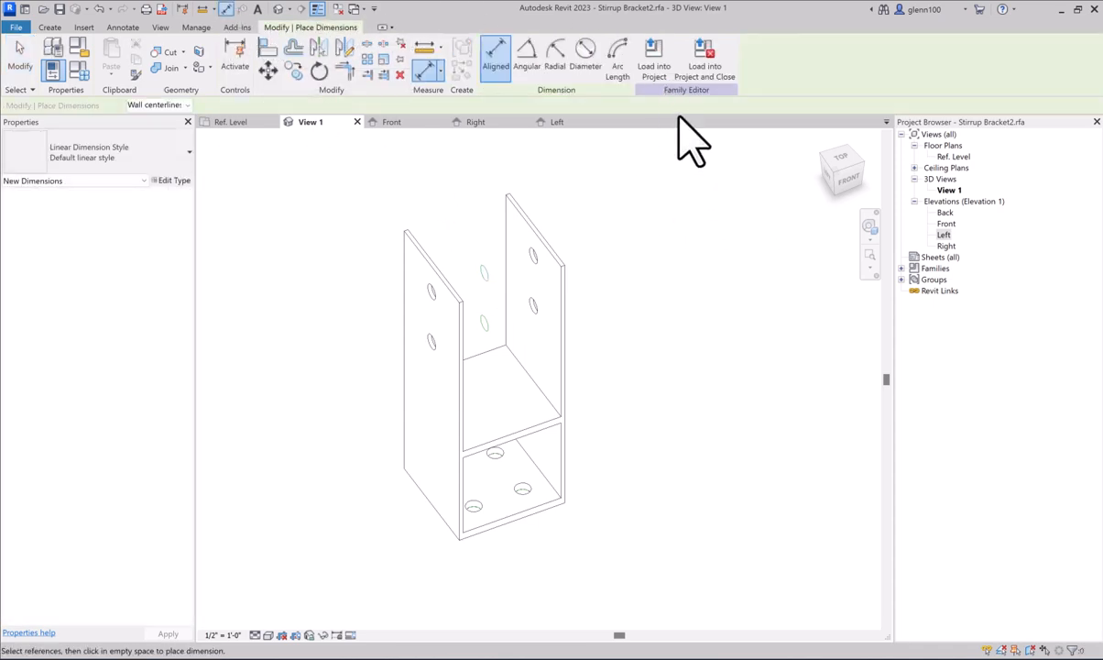
{"action": "left_click", "coordinate": [584, 53]}
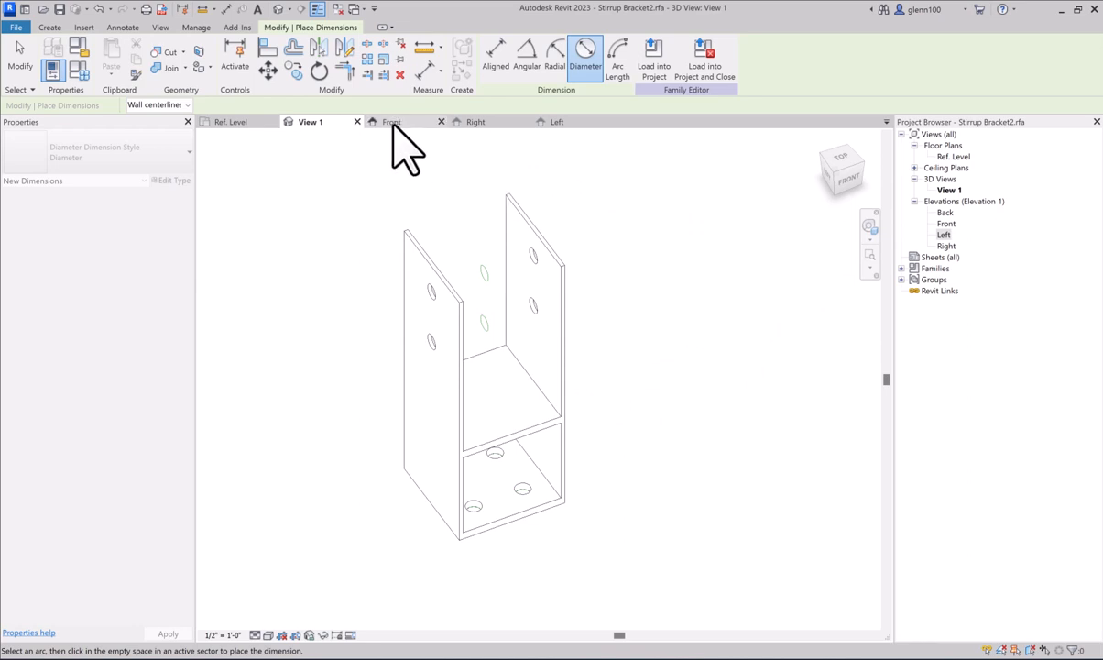
{"action": "left_click", "coordinate": [486, 129]}
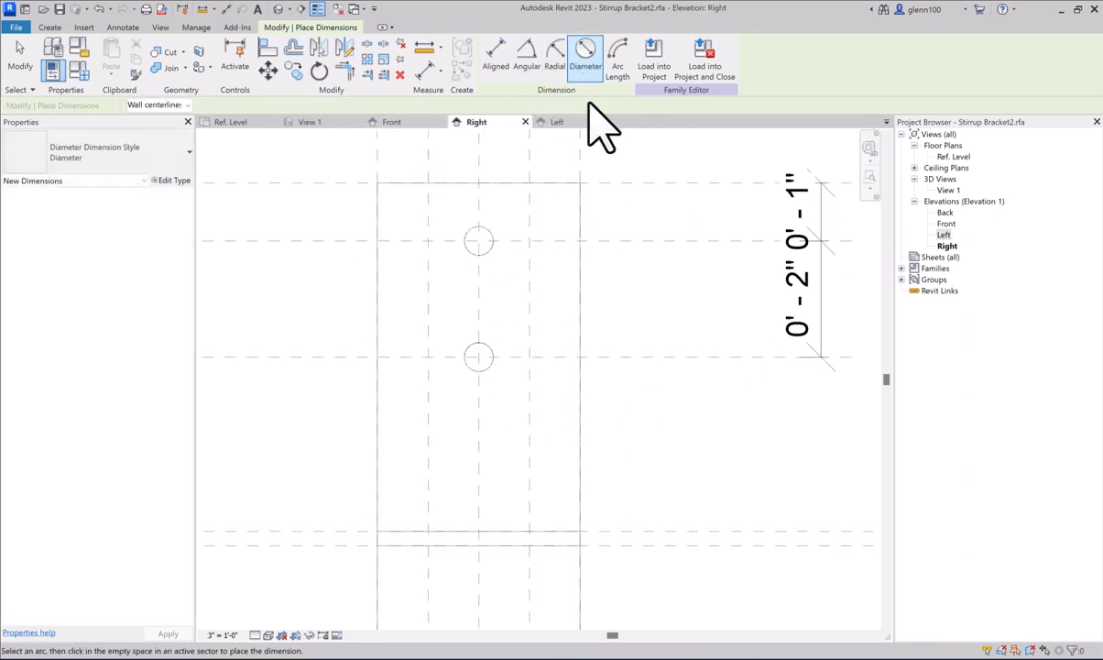
{"action": "left_click", "coordinate": [587, 53]}
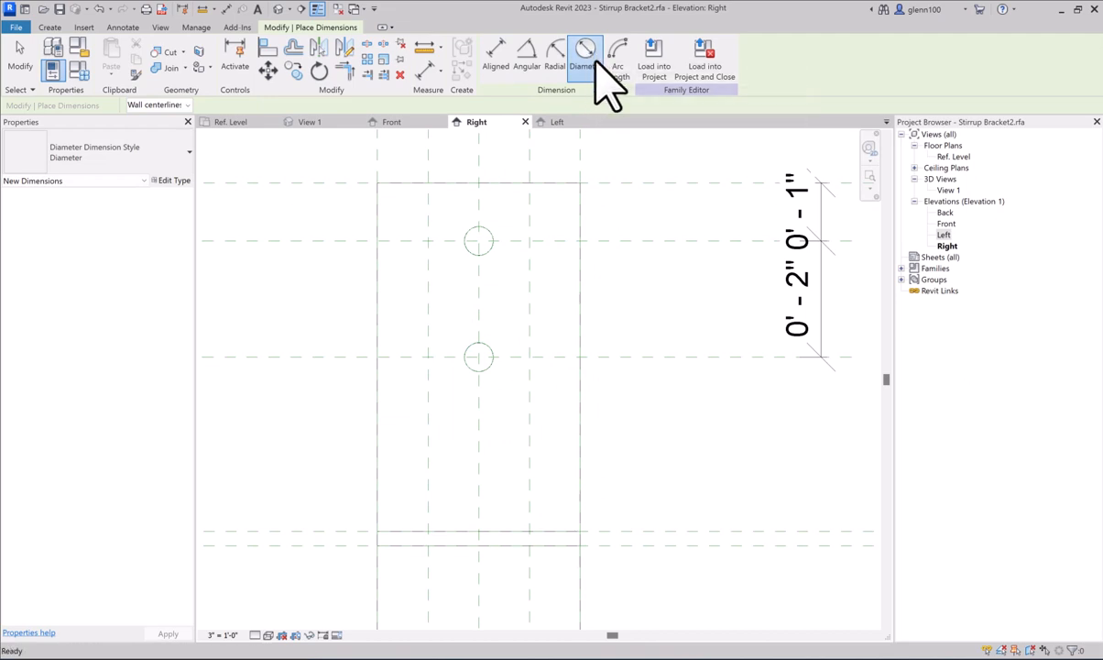
{"action": "left_click", "coordinate": [491, 251]}
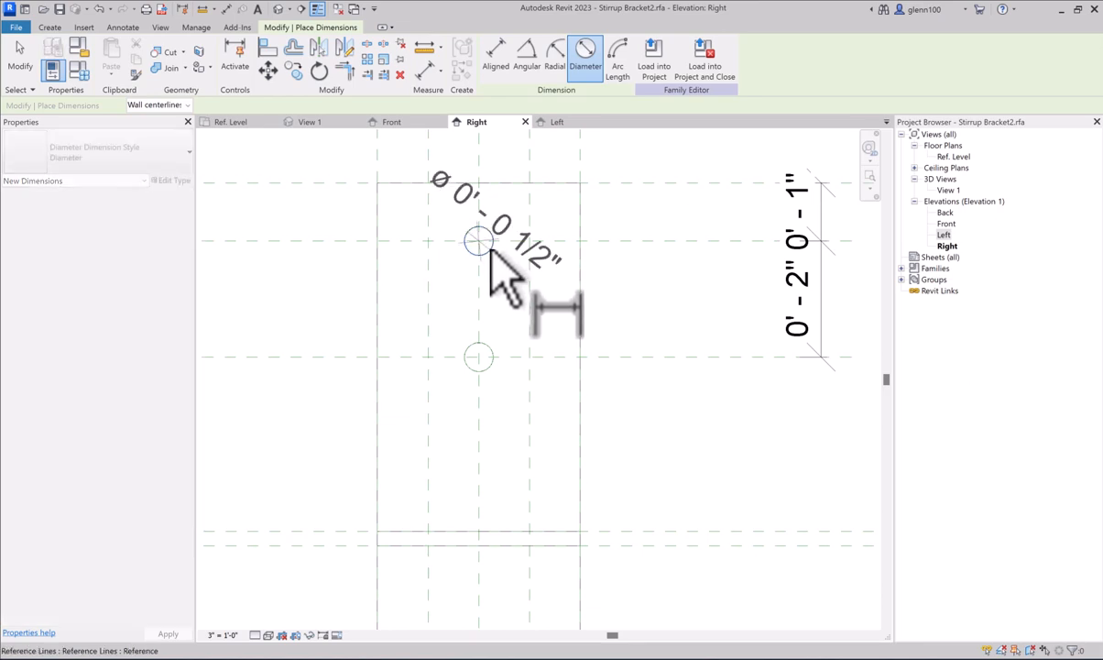
{"action": "left_click", "coordinate": [567, 238]}
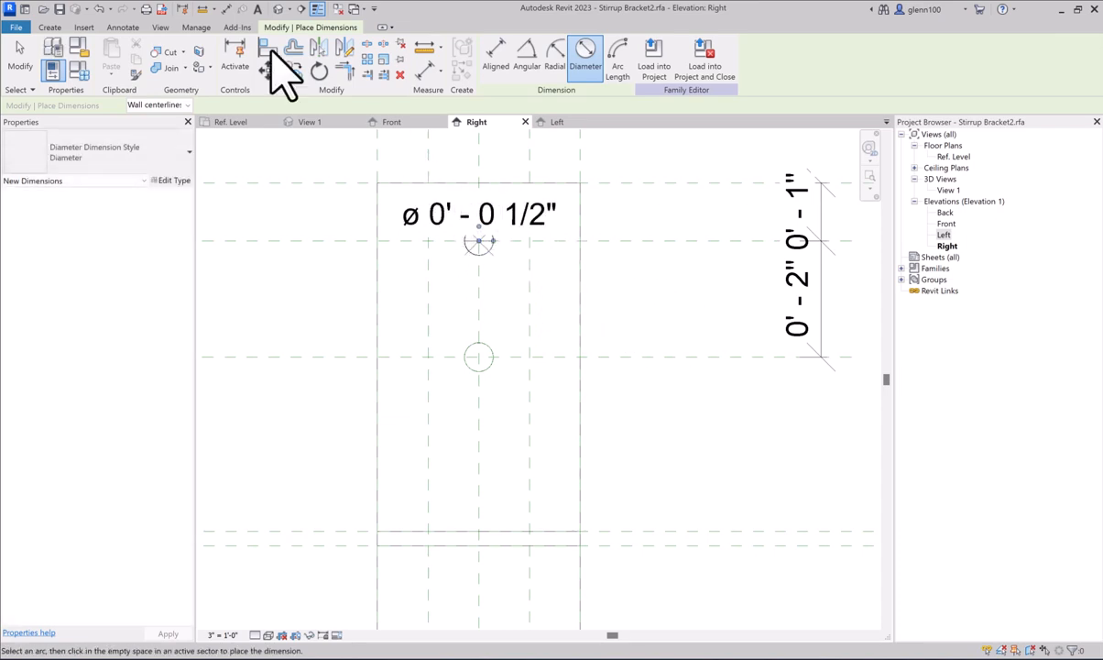
{"action": "left_click", "coordinate": [488, 366]}
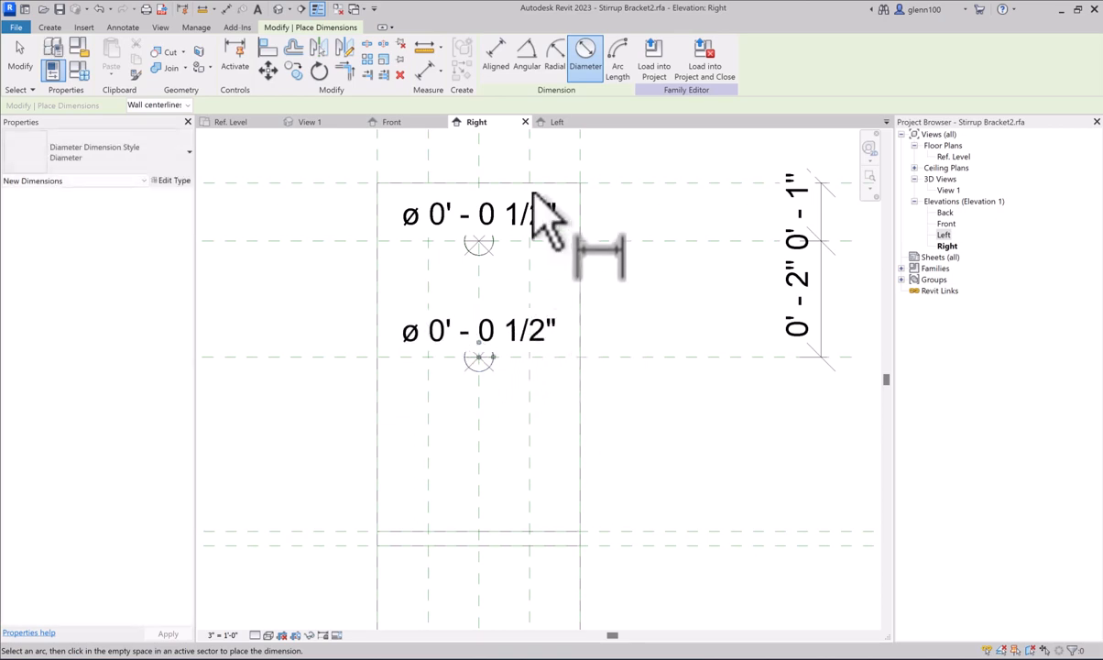
{"action": "left_click", "coordinate": [28, 58]}
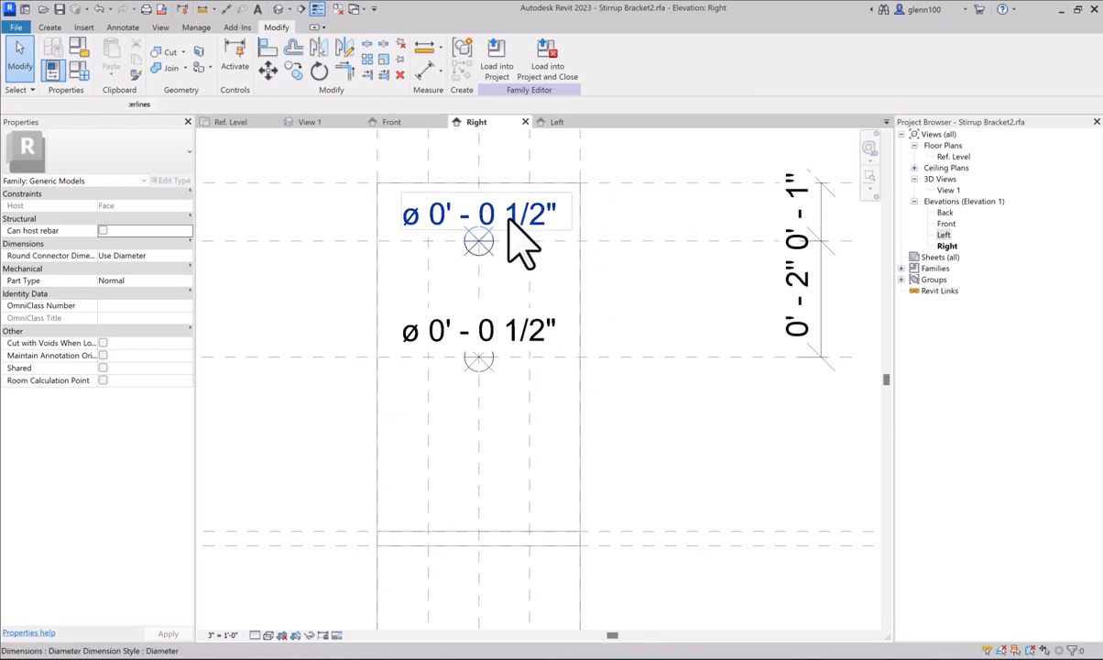
- Label the upper bolt circle's diameter dimension with a new family type parameter named Bolt Hole, grouped under Dimensions
{"action": "left_click", "coordinate": [517, 240]}
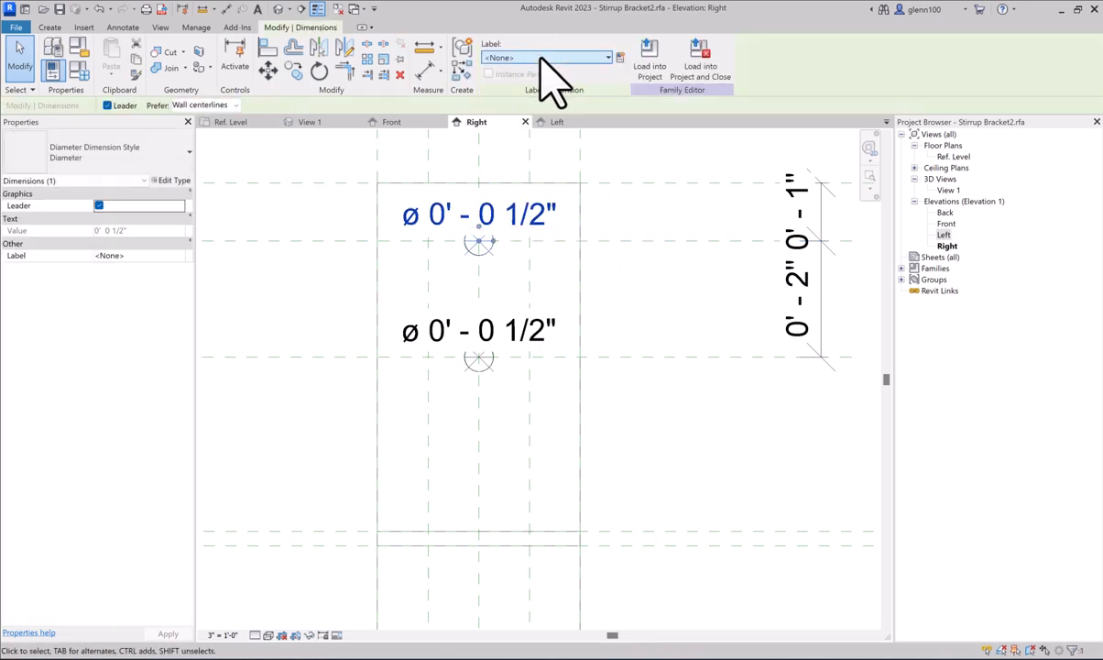
{"action": "left_click", "coordinate": [608, 58]}
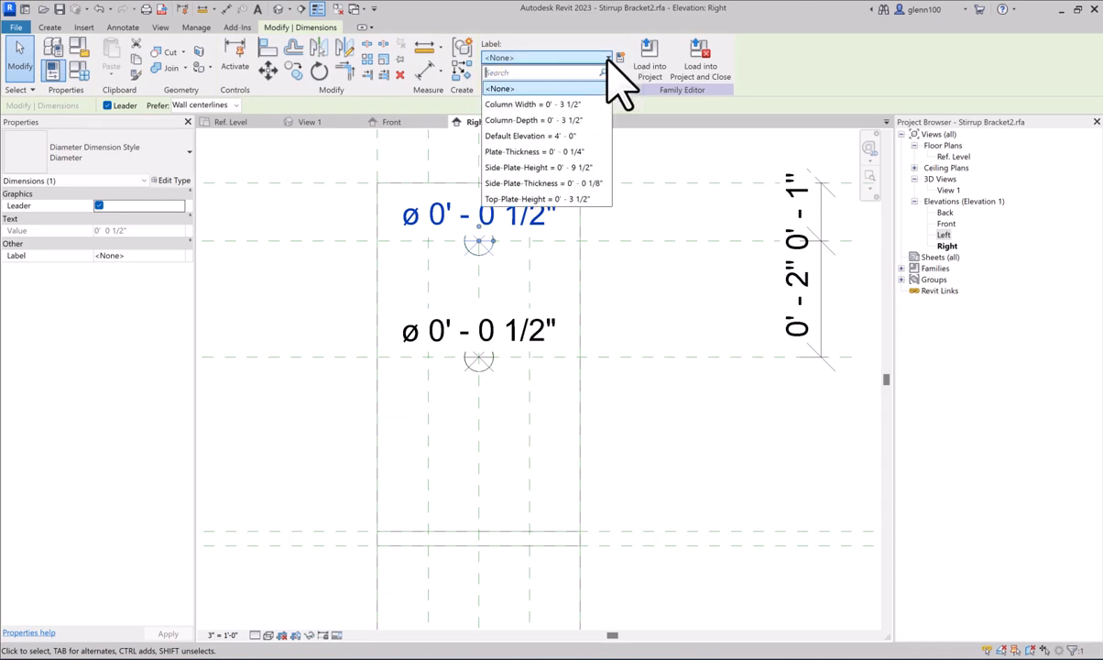
{"action": "left_click", "coordinate": [607, 60]}
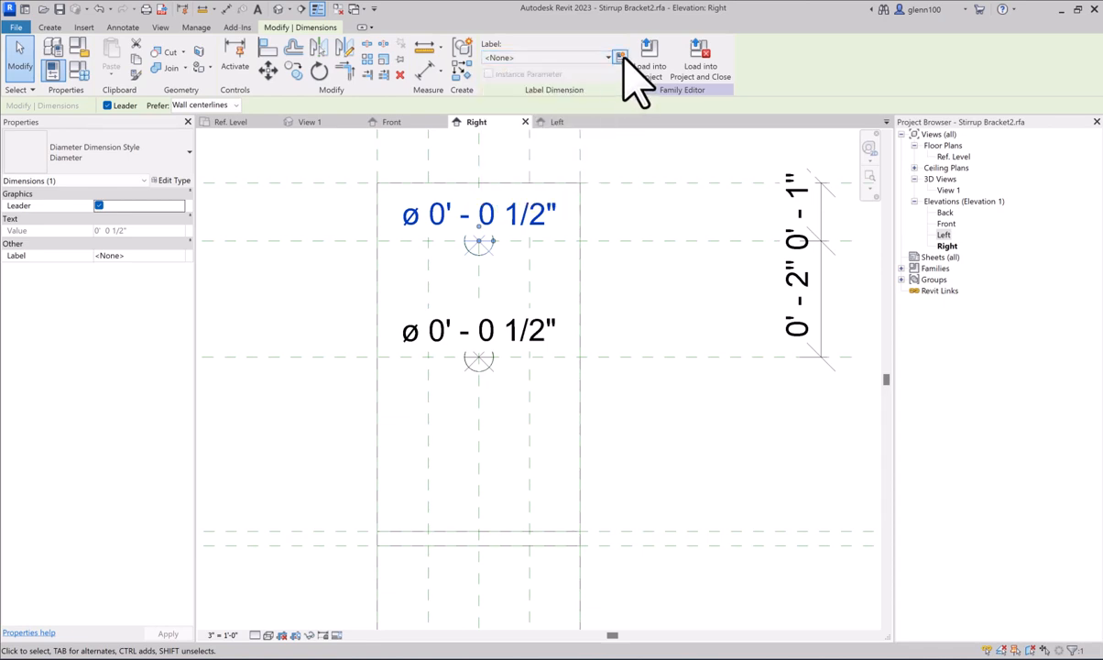
{"action": "left_click", "coordinate": [621, 57]}
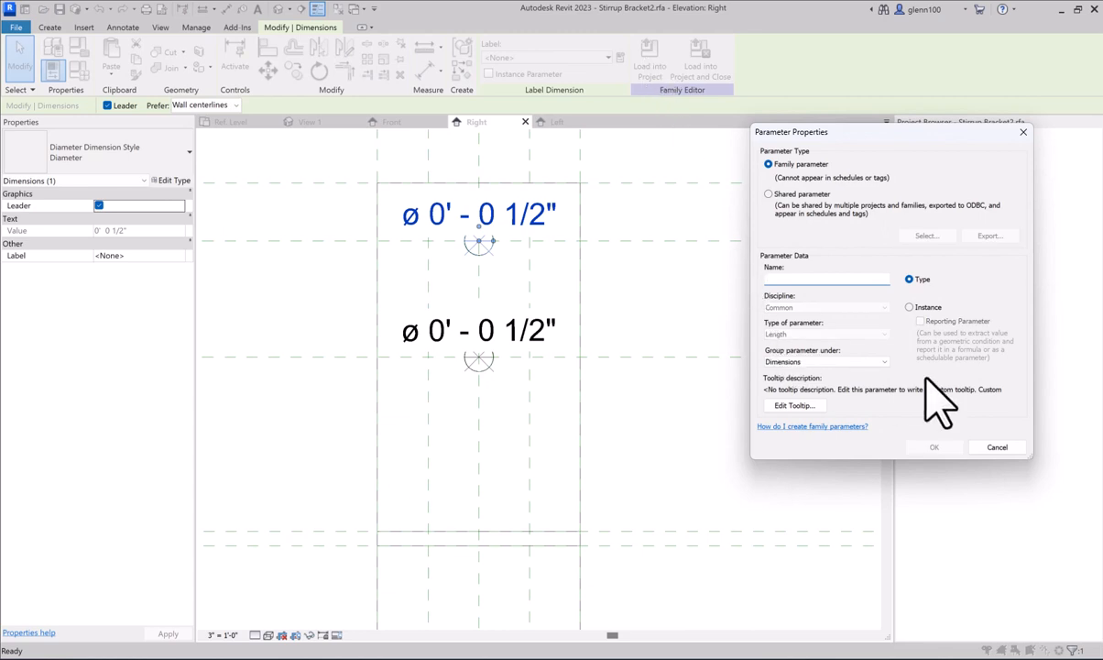
{"action": "type", "text": "Bolt Hole"}
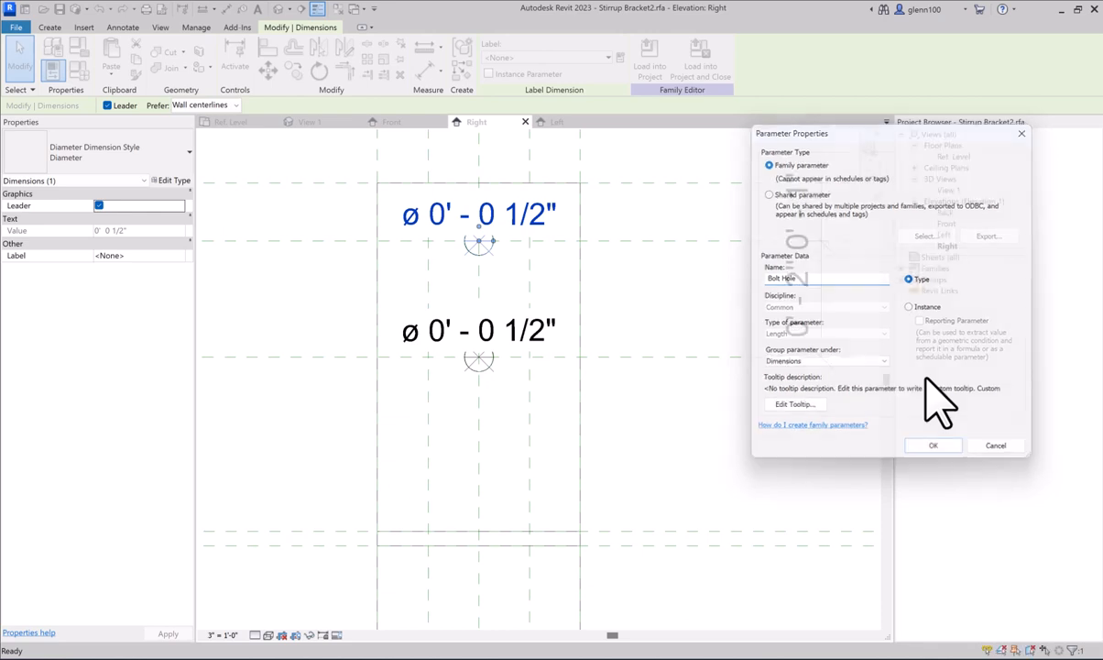
{"action": "key", "text": "Return"}
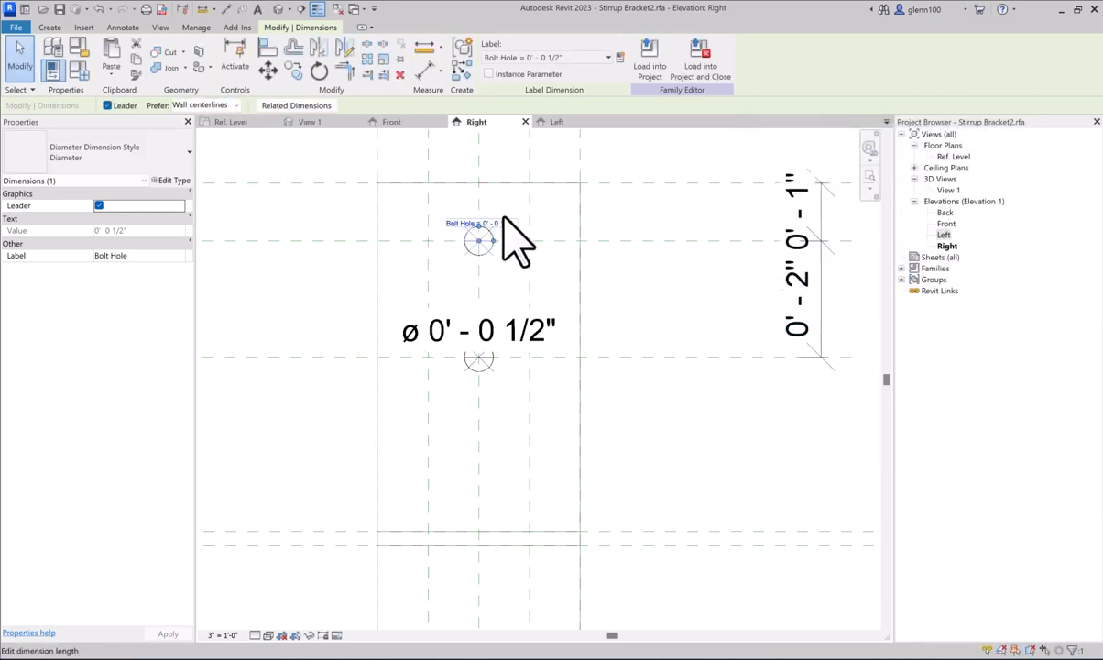
- Label the lower bolt circle's diameter dimension with the existing Bolt Hole parameter and clear the selection
{"action": "left_click", "coordinate": [518, 351]}
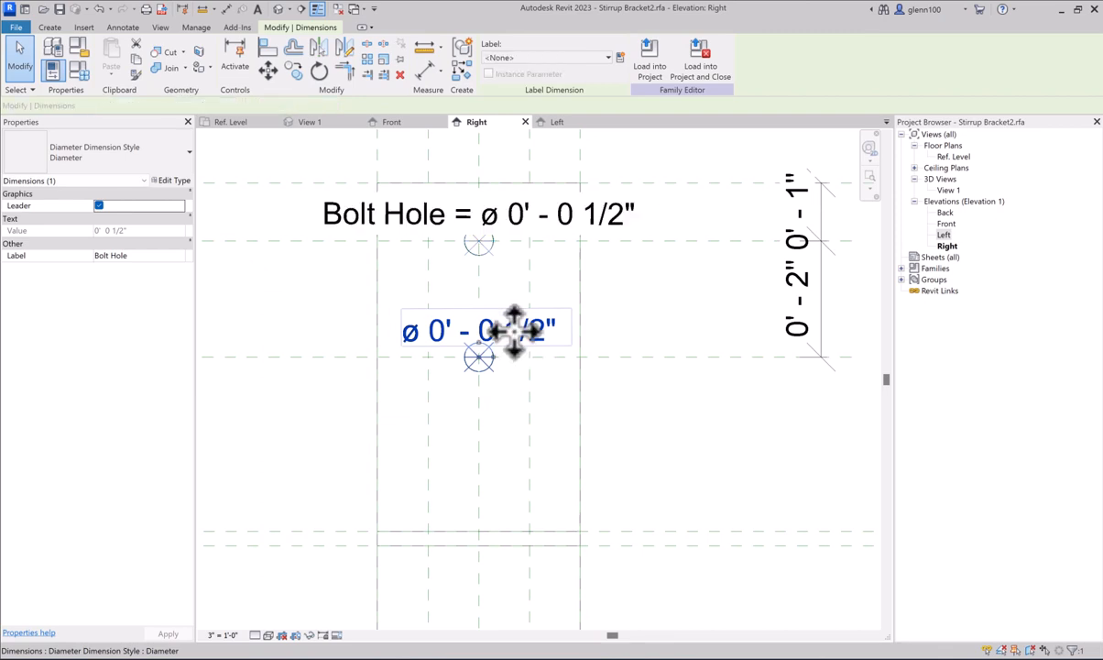
{"action": "left_click", "coordinate": [608, 58]}
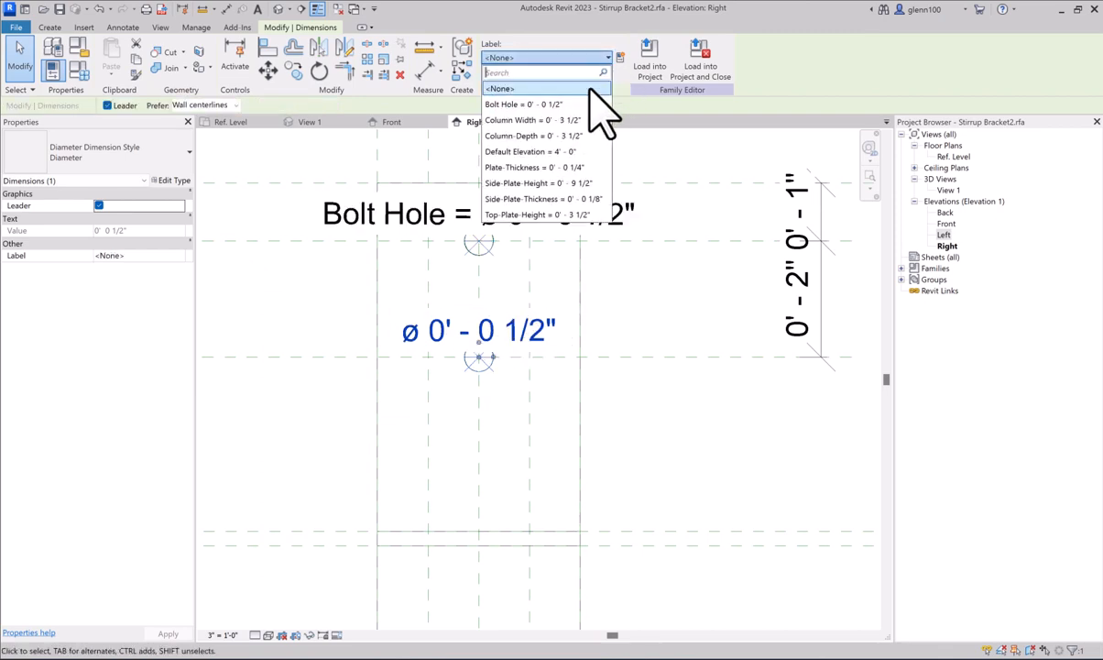
{"action": "left_click", "coordinate": [545, 57]}
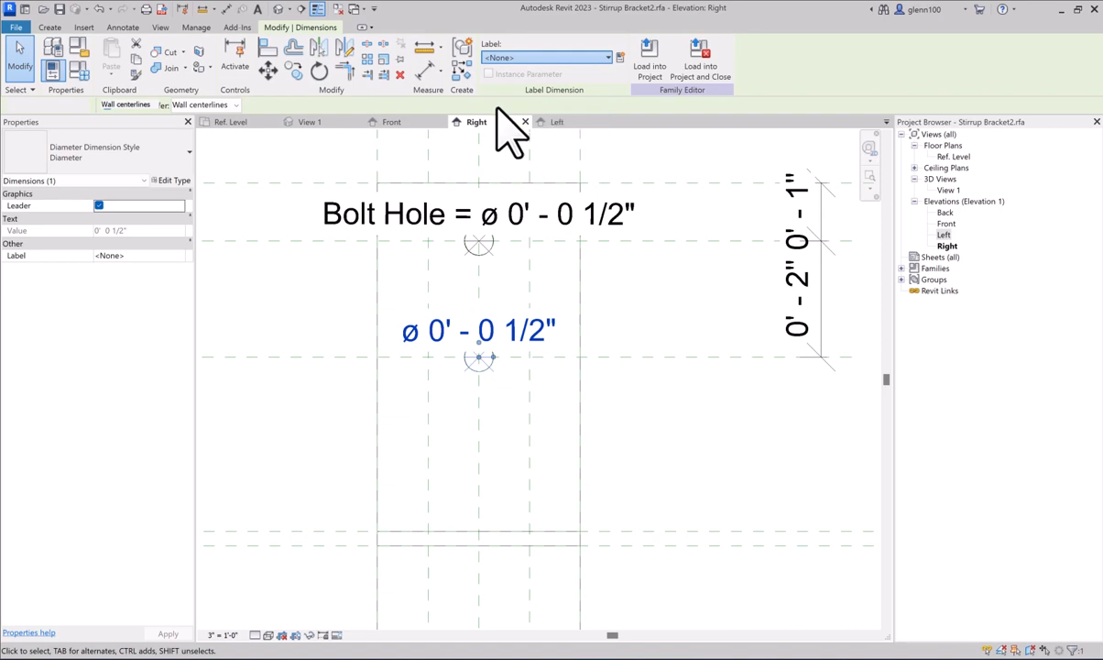
{"action": "left_click", "coordinate": [531, 83]}
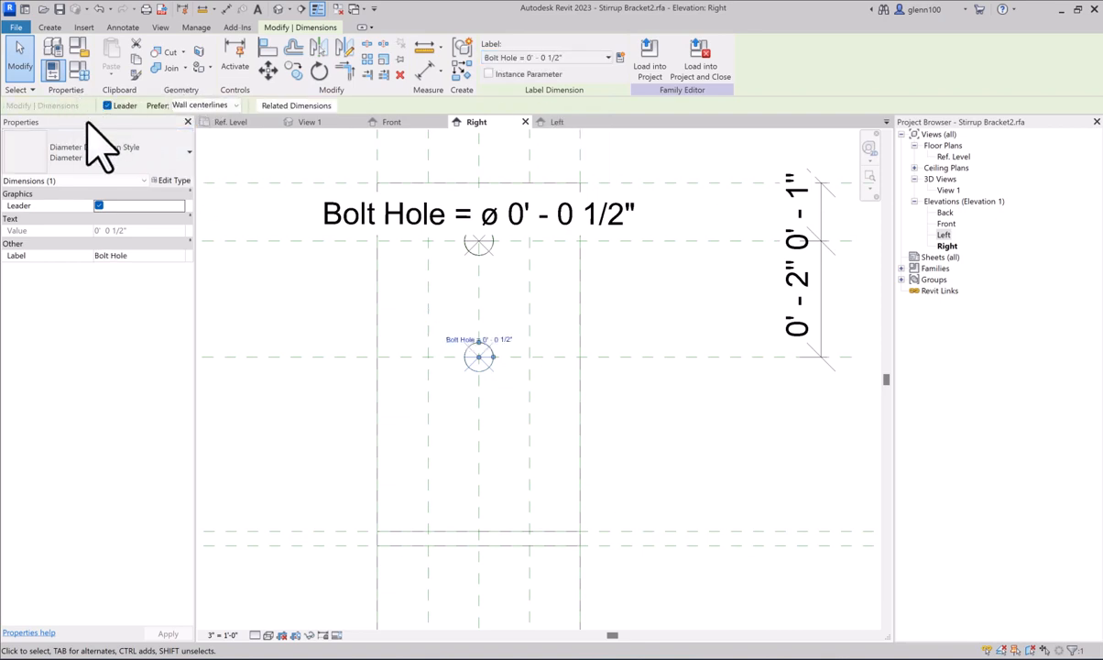
{"action": "key", "text": "Escape"}
- Set the Bolt Hole parameter to 0' 0 1/4" in the family types and apply it to the bolt circles
{"action": "left_click", "coordinate": [80, 70]}
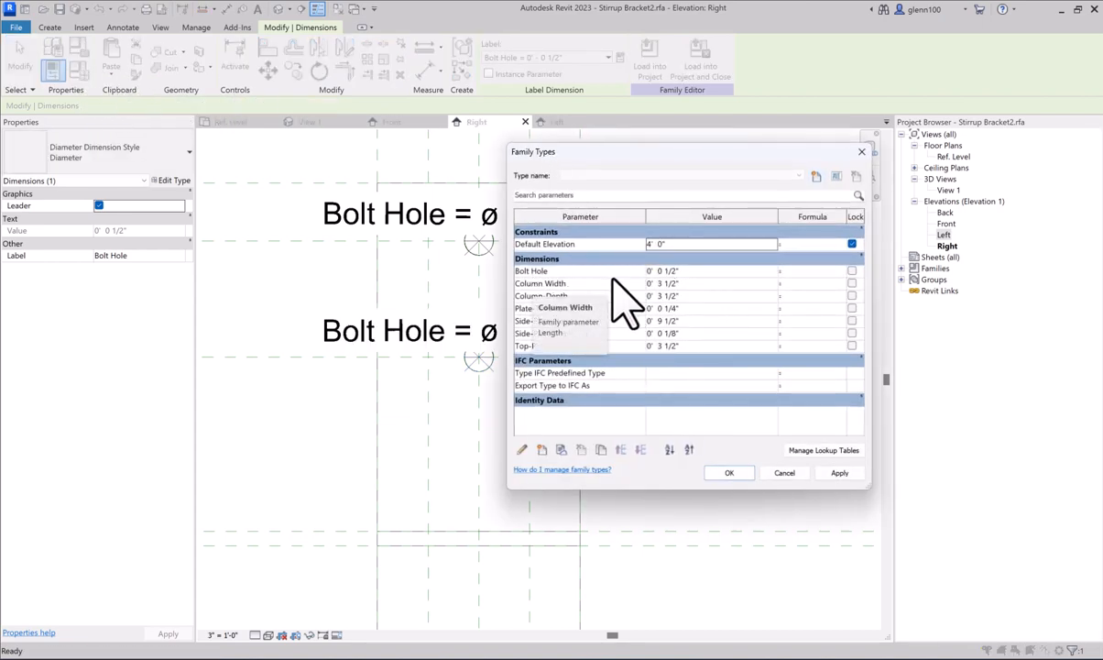
{"action": "left_click", "coordinate": [695, 271]}
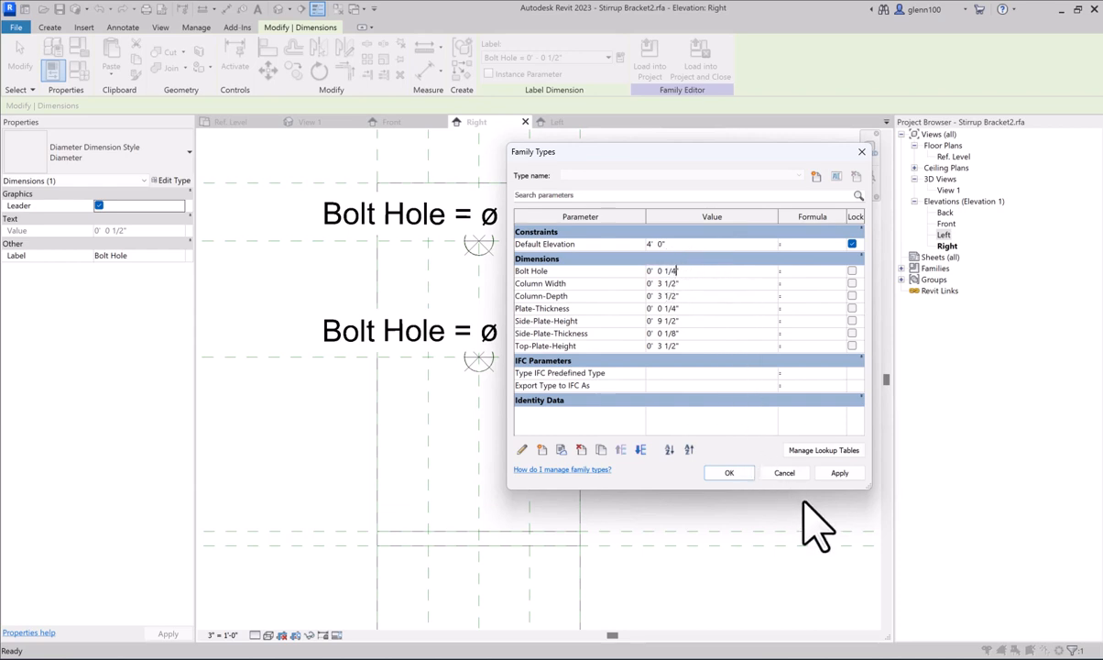
{"action": "left_click", "coordinate": [840, 472]}
{"action": "left_click", "coordinate": [733, 473]}
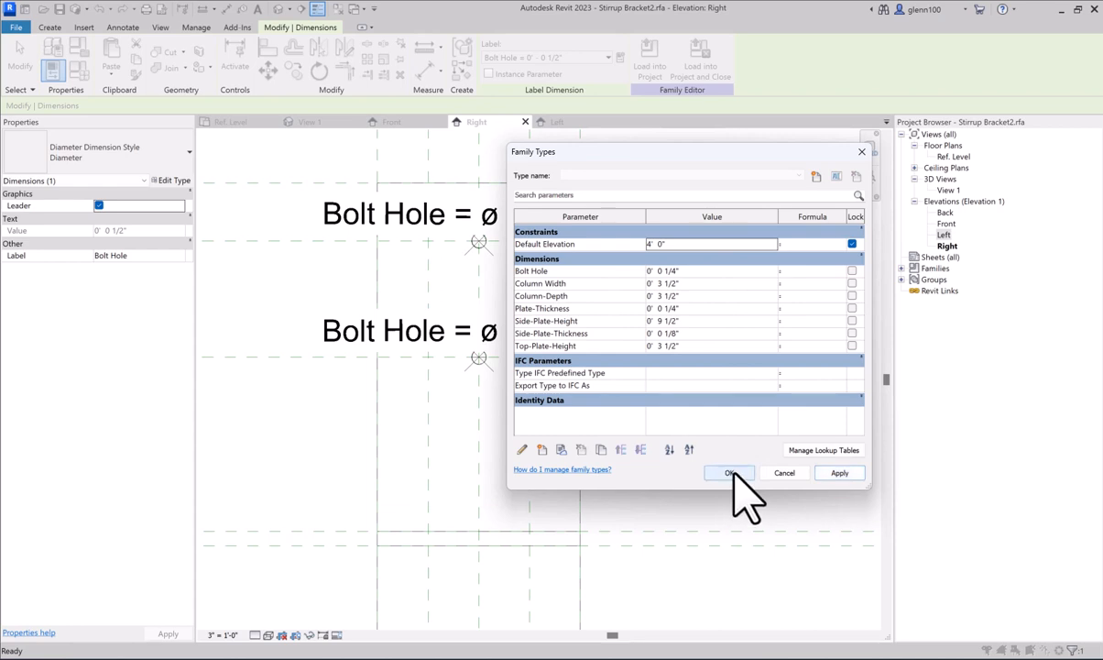
{"action": "left_click", "coordinate": [480, 382]}
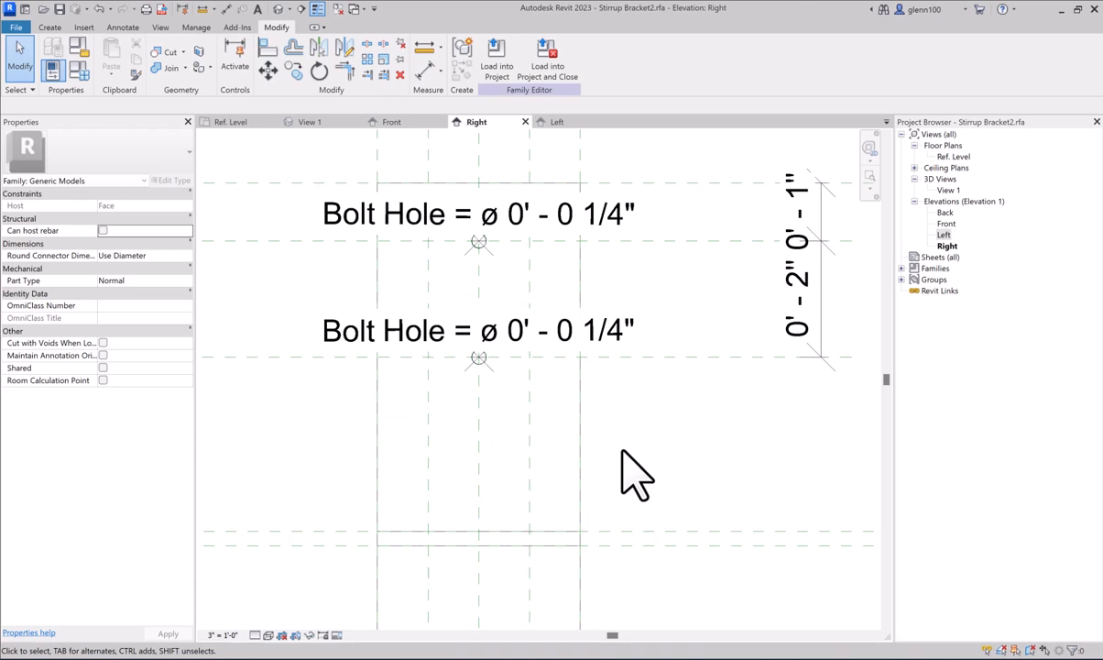
{"action": "scroll", "coordinate": [463, 421], "scroll_direction": "down", "scroll_amount": 1}
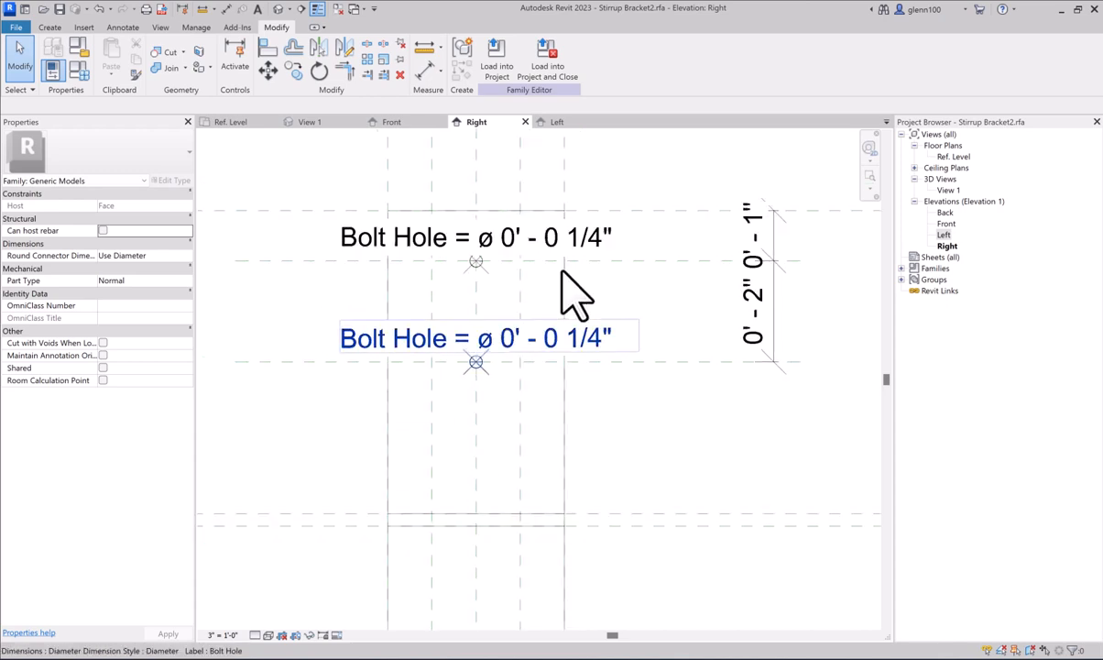
- Add diameter dimensions to all four bottom plate bolt circles in the Ref. Level floor plan
{"action": "left_click", "coordinate": [236, 124]}
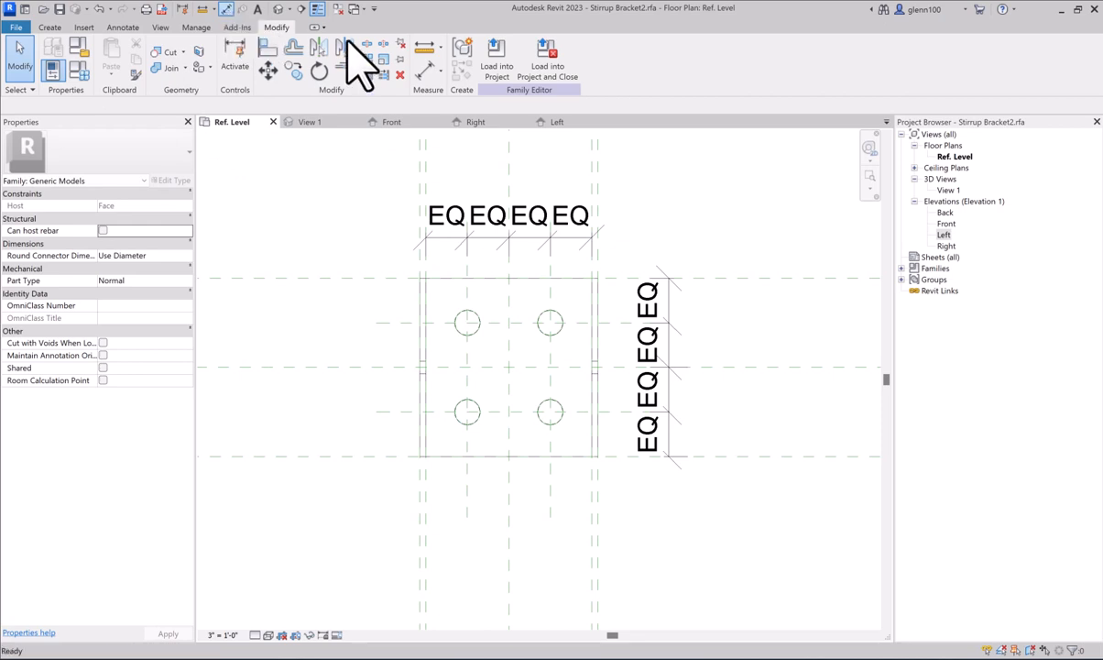
{"action": "key", "text": "d"}
{"action": "key", "text": "i"}
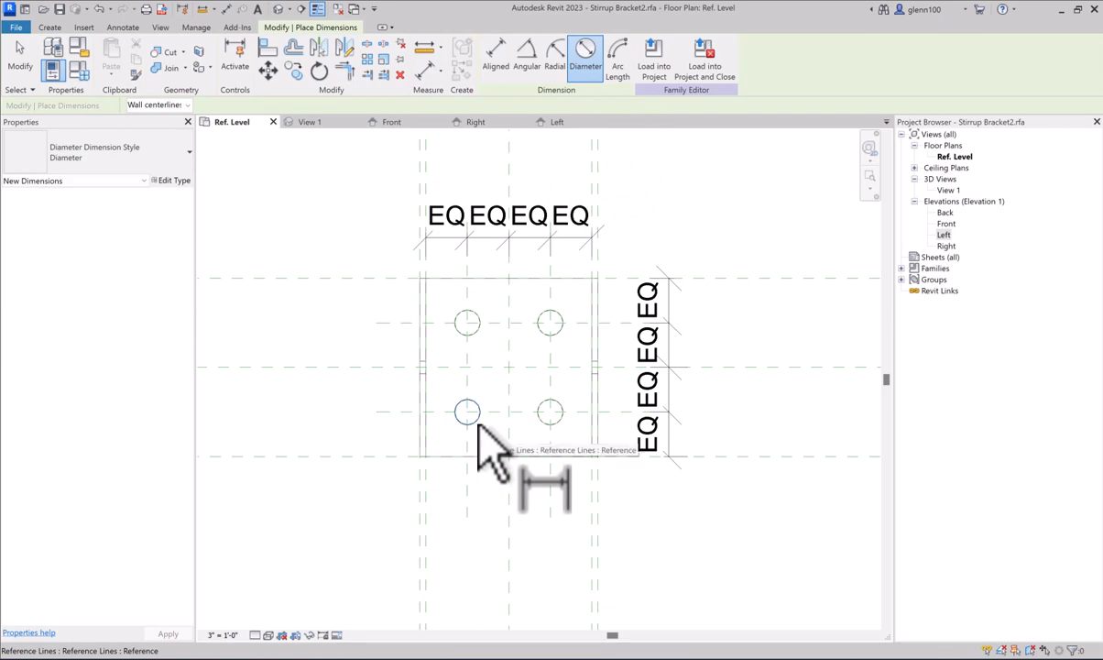
{"action": "left_click", "coordinate": [478, 427]}
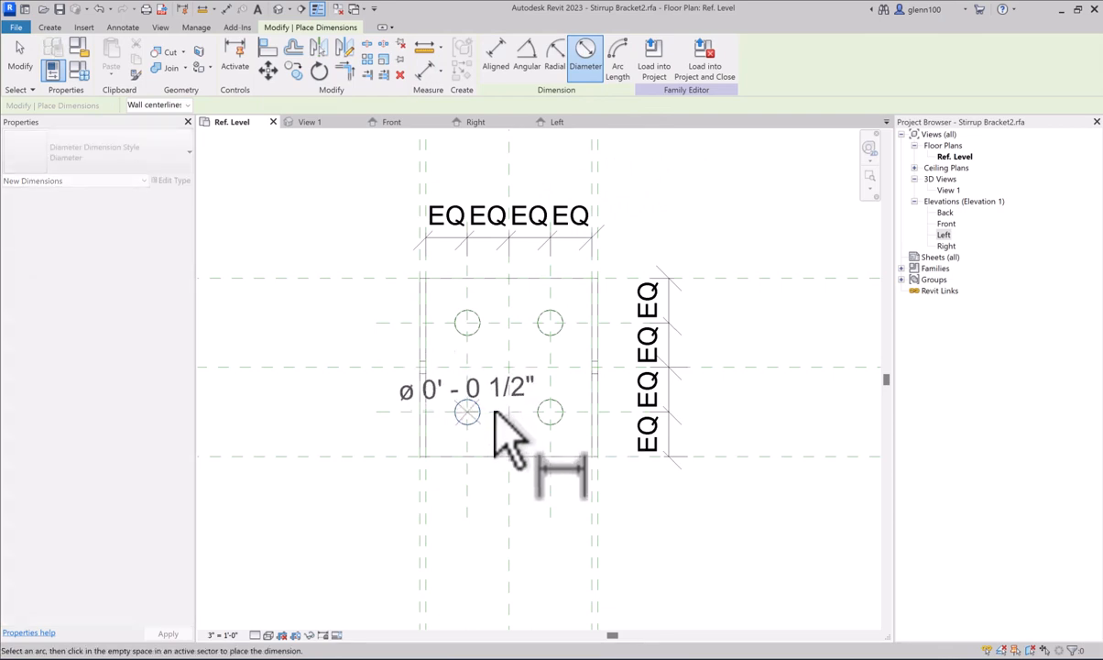
{"action": "left_click", "coordinate": [494, 413]}
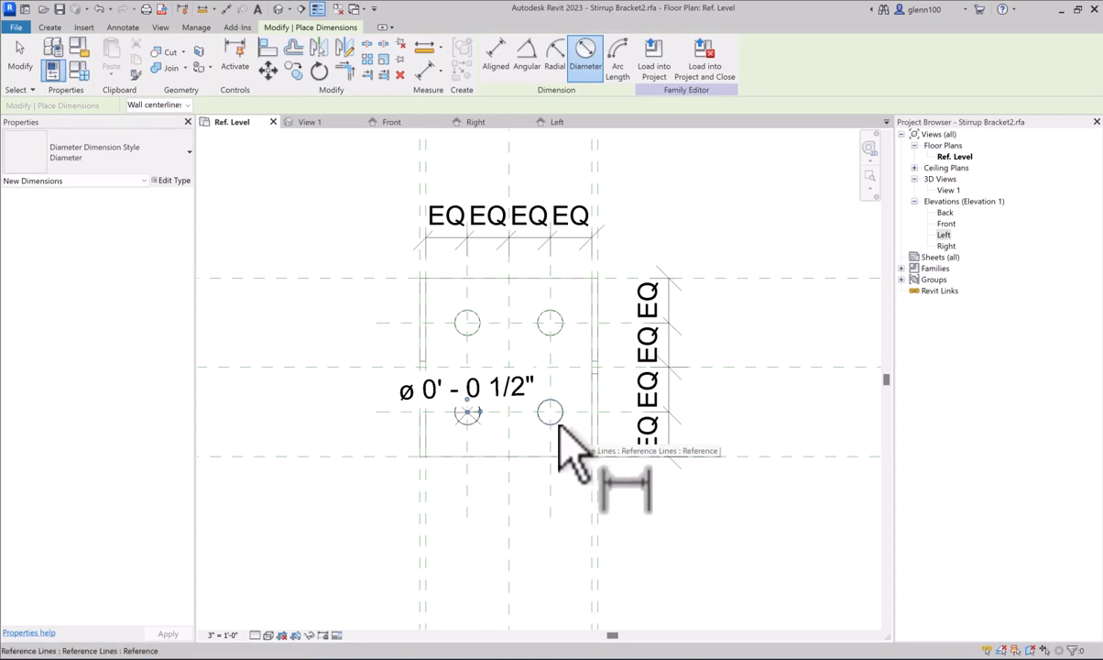
{"action": "left_click", "coordinate": [560, 424]}
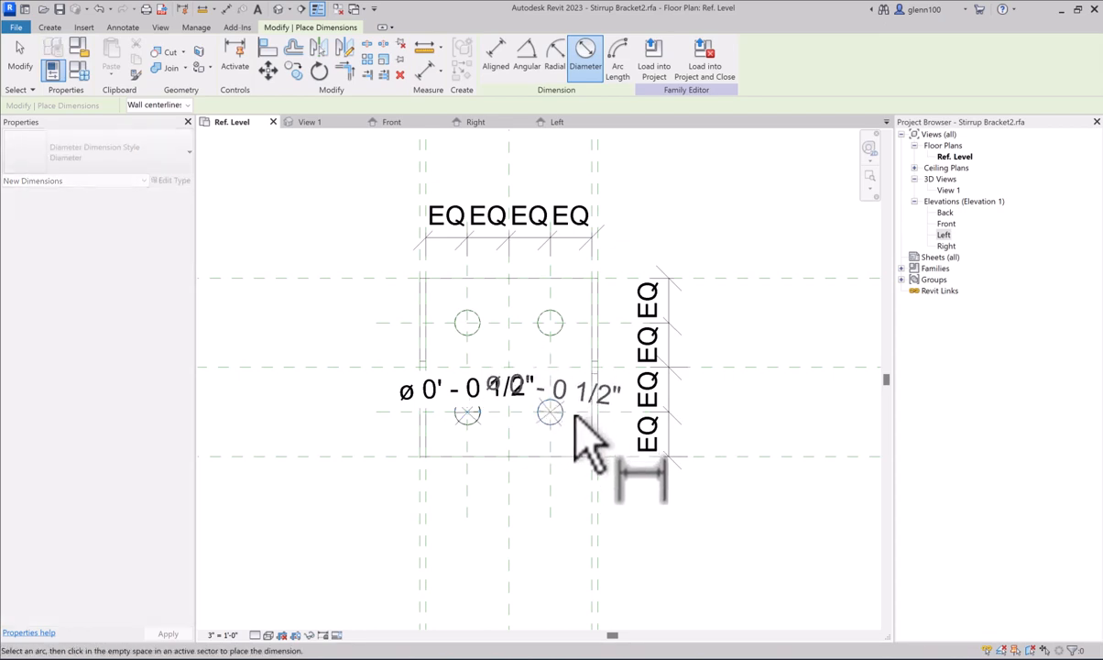
{"action": "left_click", "coordinate": [626, 415]}
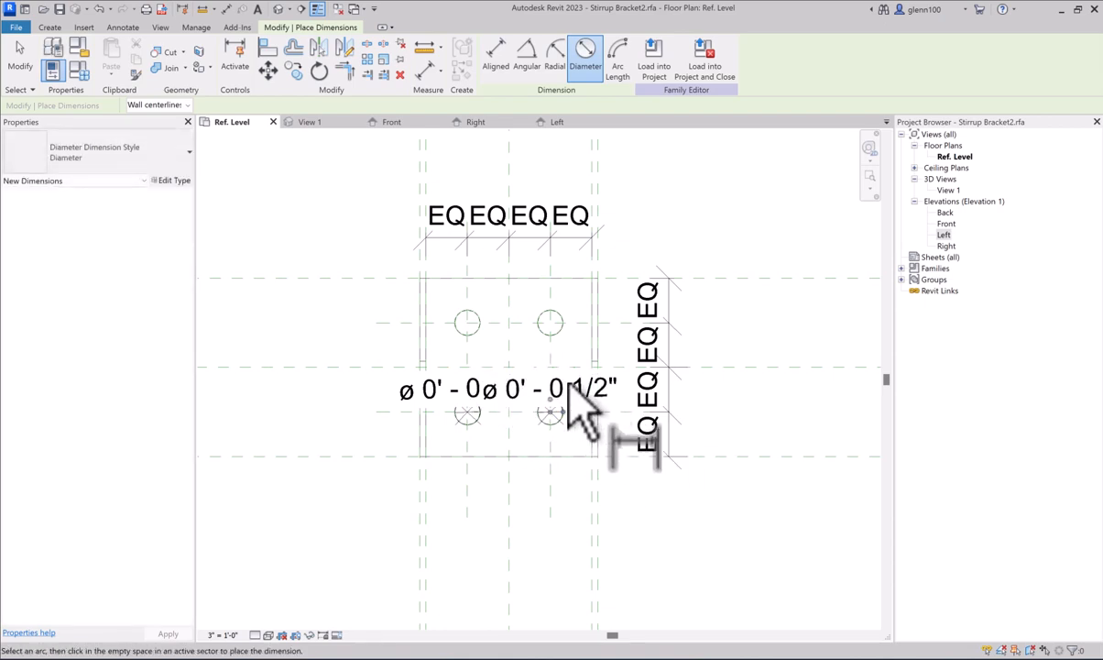
{"action": "left_click", "coordinate": [558, 333]}
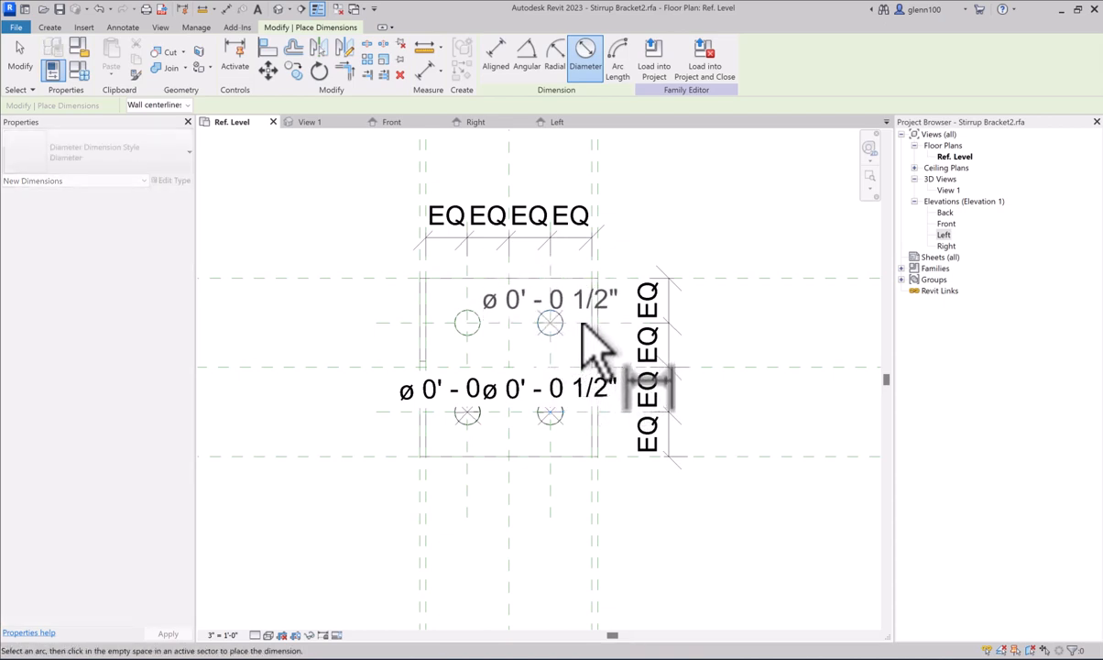
{"action": "left_click", "coordinate": [583, 327]}
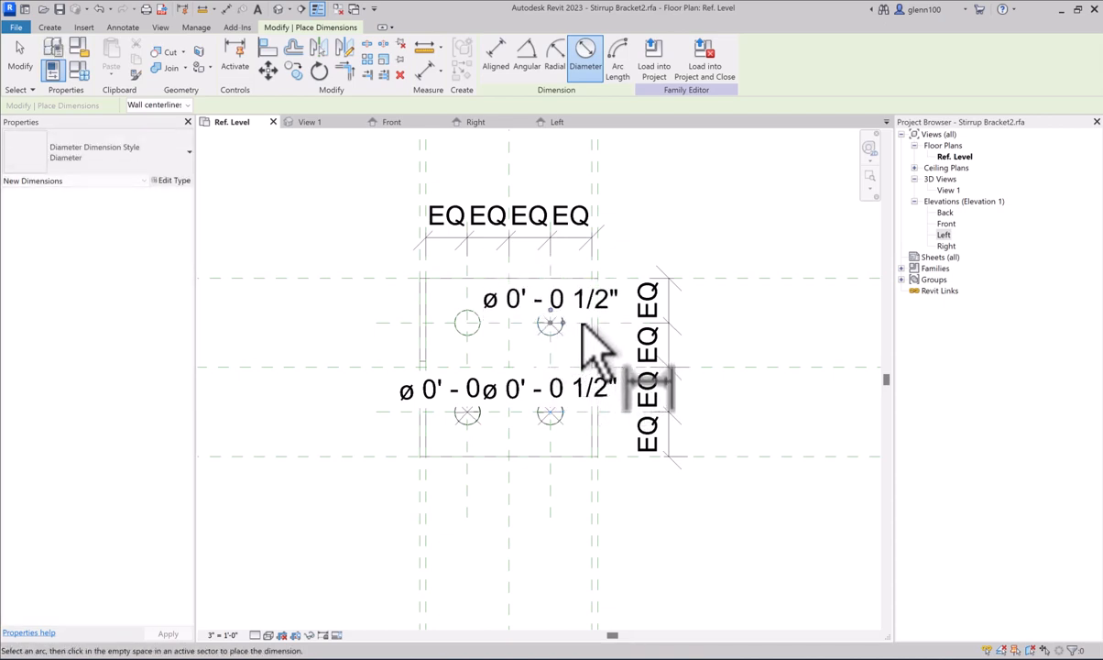
{"action": "left_click", "coordinate": [477, 331]}
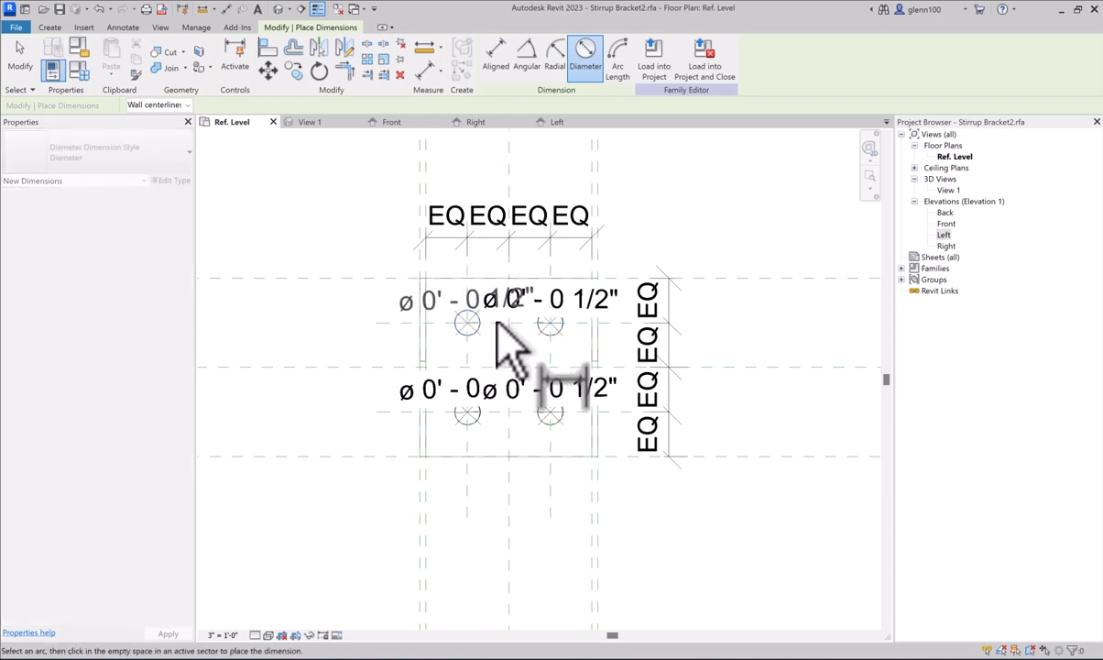
{"action": "left_click", "coordinate": [501, 326]}
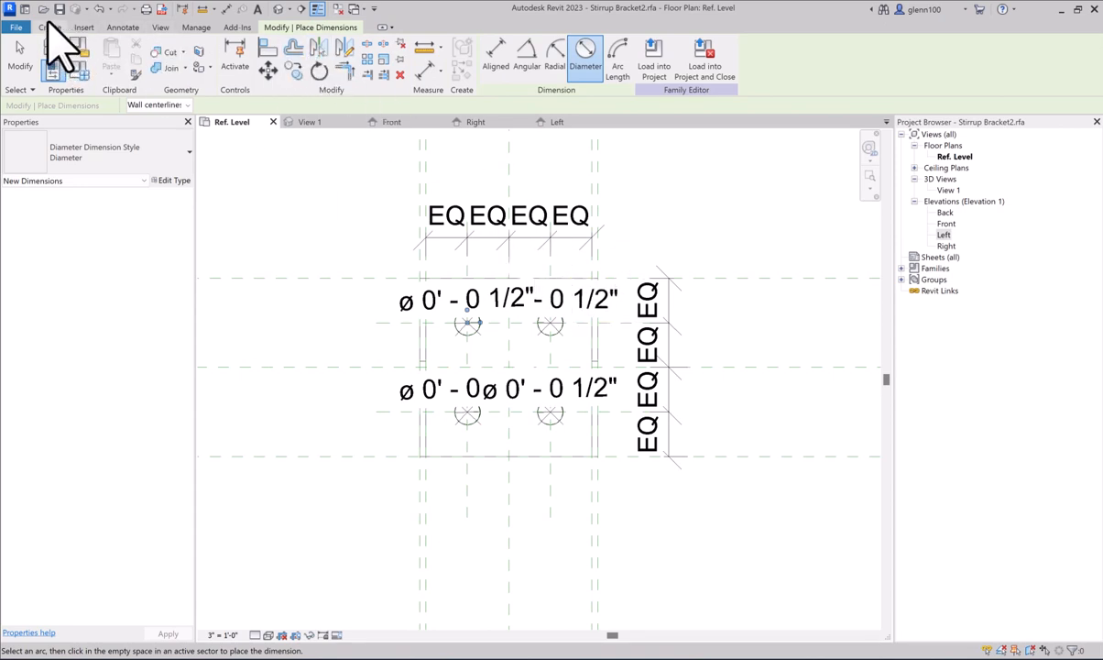
{"action": "left_click", "coordinate": [17, 61]}
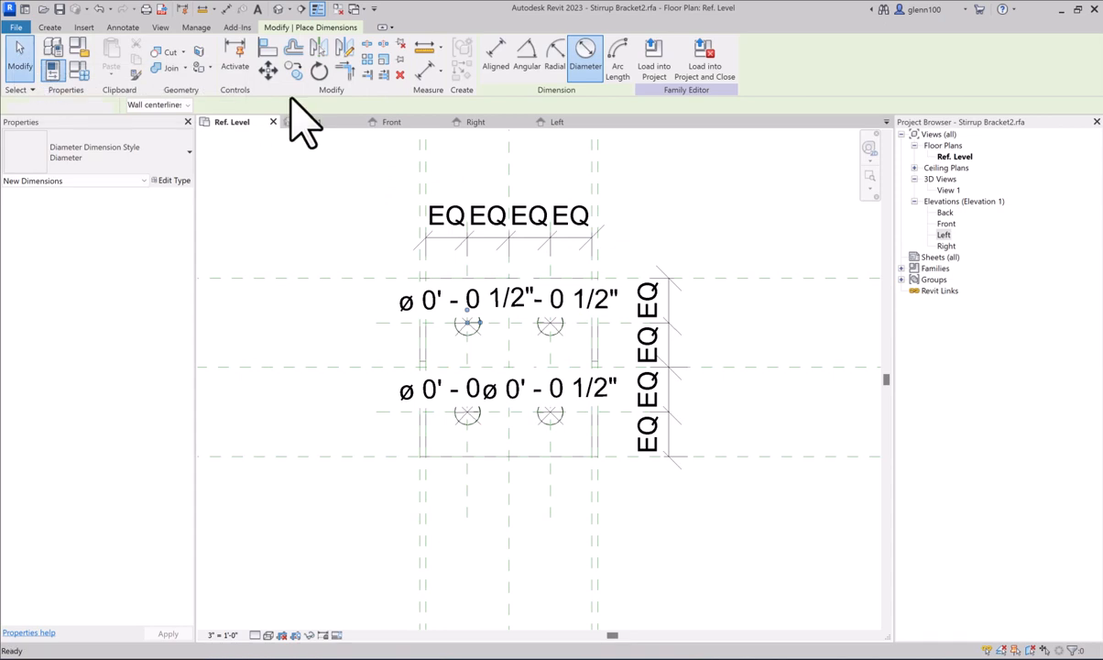
- Label the upper-right base bolt circle's diameter dimension with a new family type parameter named Base Bolt Hole, grouped under Dimensions
{"action": "left_click", "coordinate": [503, 316]}
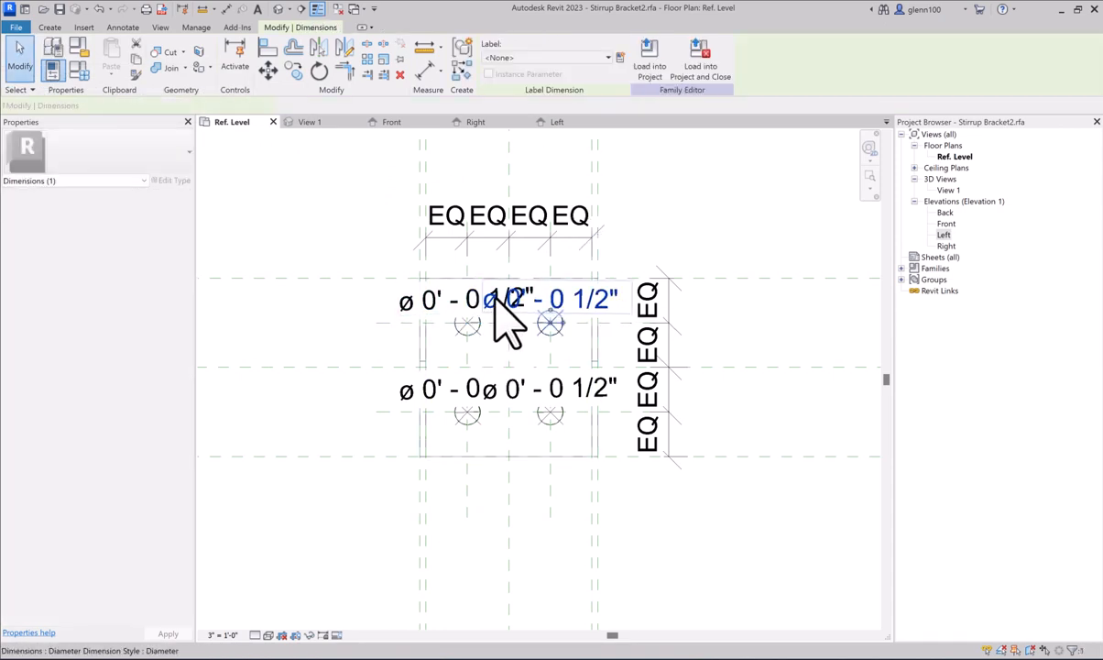
{"action": "left_click", "coordinate": [621, 58]}
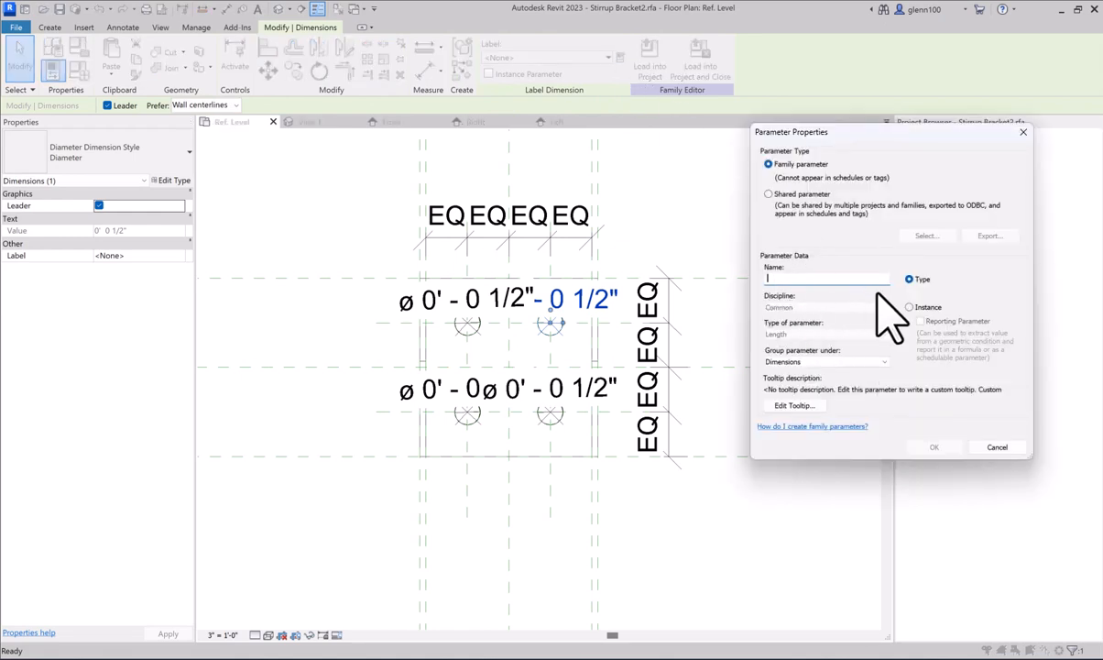
{"action": "type", "text": "BA"}
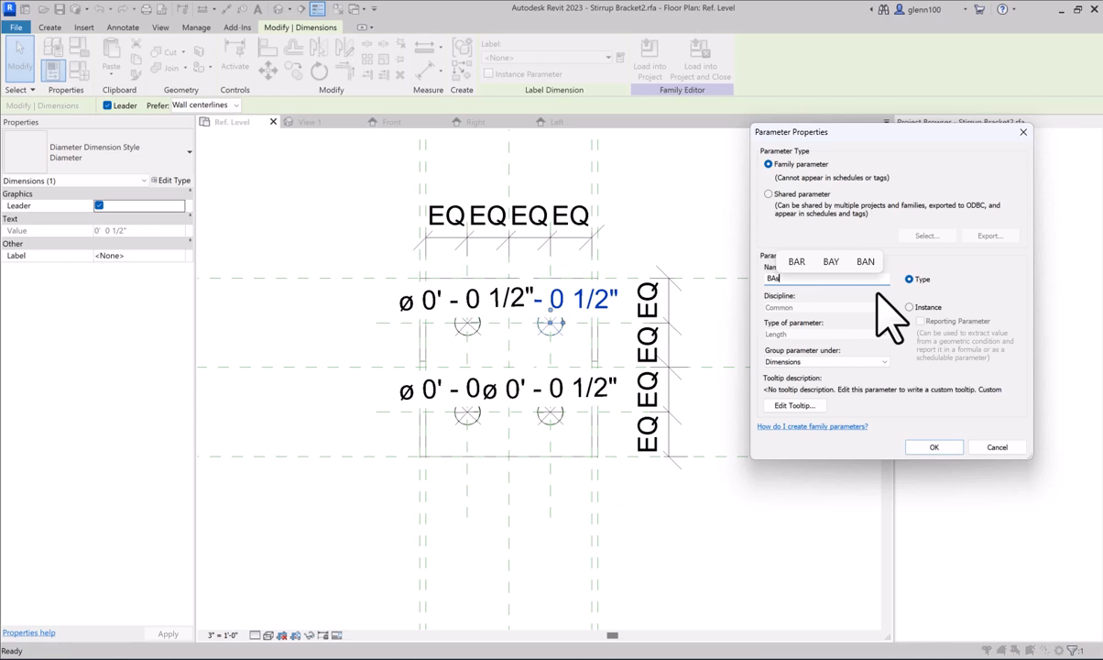
{"action": "type", "text": "s"}
{"action": "key", "text": "BackSpace"}
{"action": "key", "text": "BackSpace"}
{"action": "type", "text": "ase "}
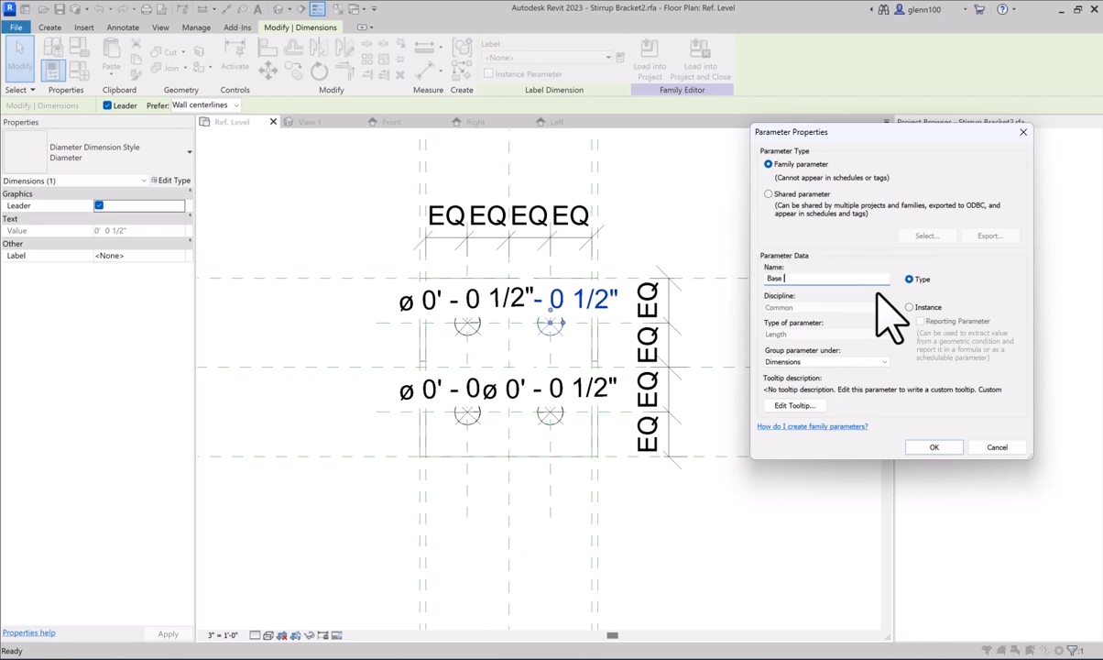
{"action": "type", "text": "Bolt "}
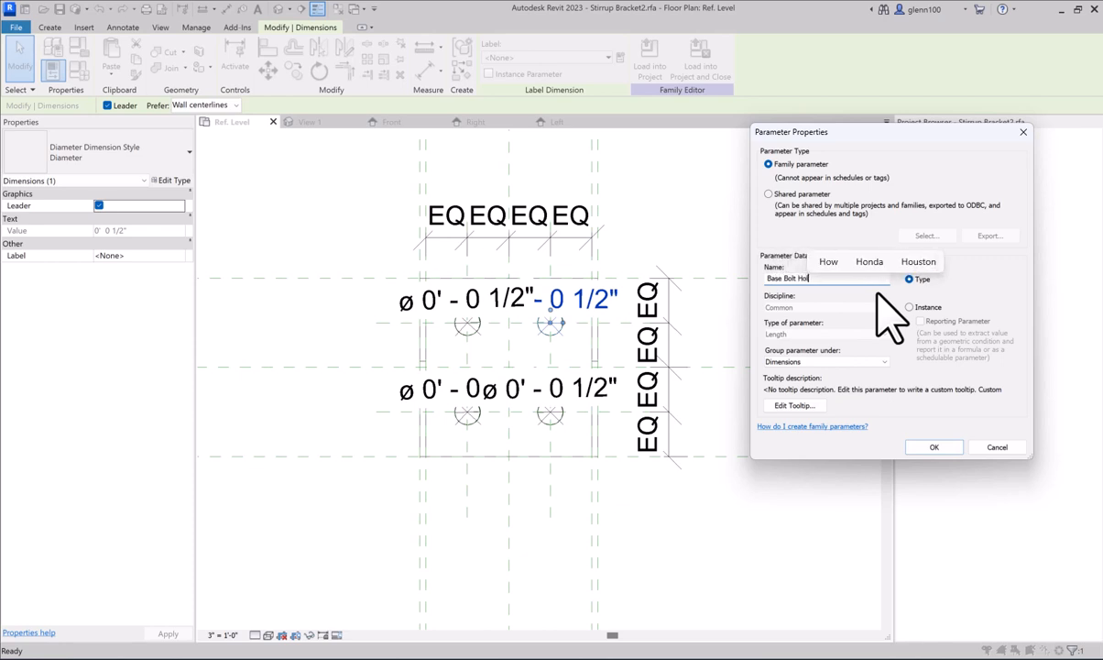
{"action": "type", "text": "Hole"}
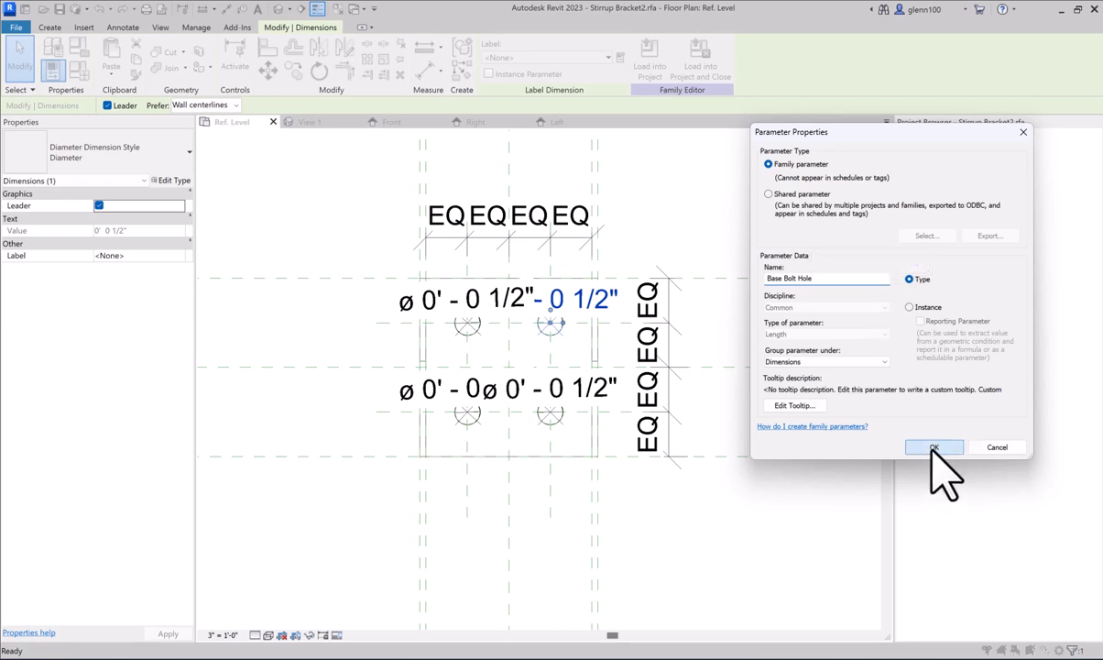
{"action": "left_click", "coordinate": [934, 446]}
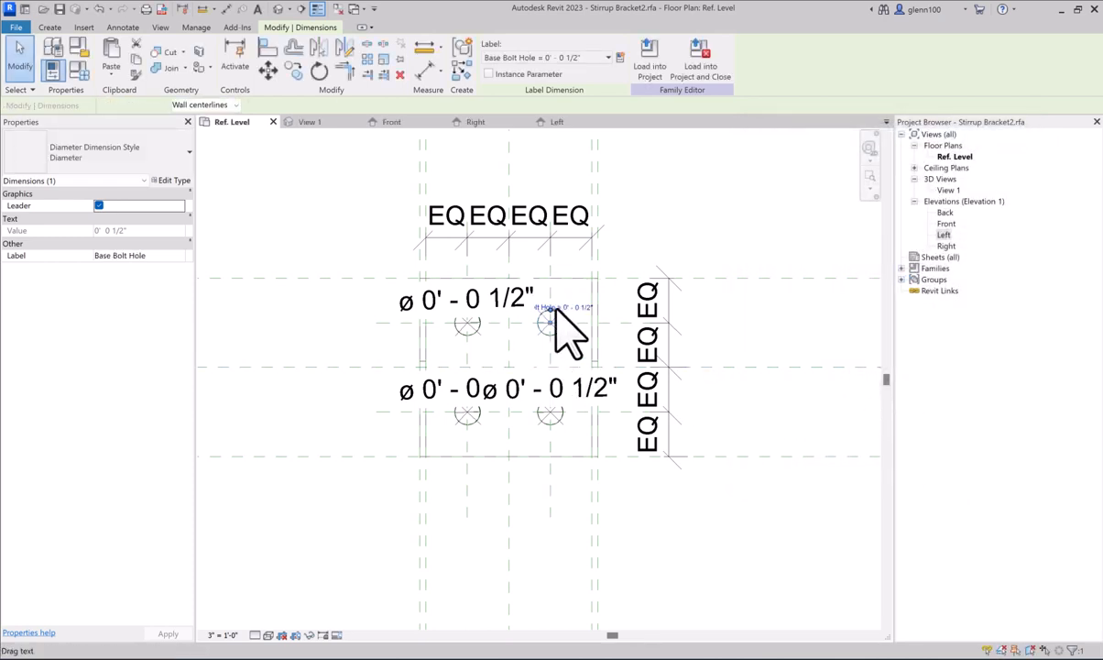
- Label the other three base bolt circles' diameter dimensions with the existing Base Bolt Hole parameter
{"action": "left_click", "coordinate": [468, 300]}
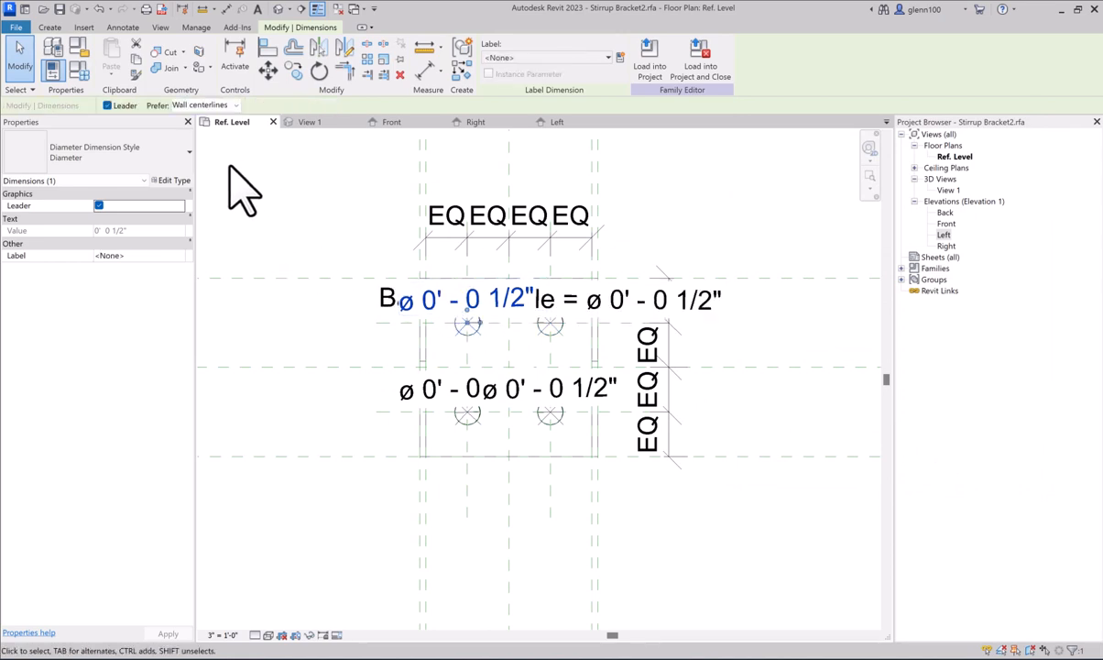
{"action": "left_click", "coordinate": [539, 57]}
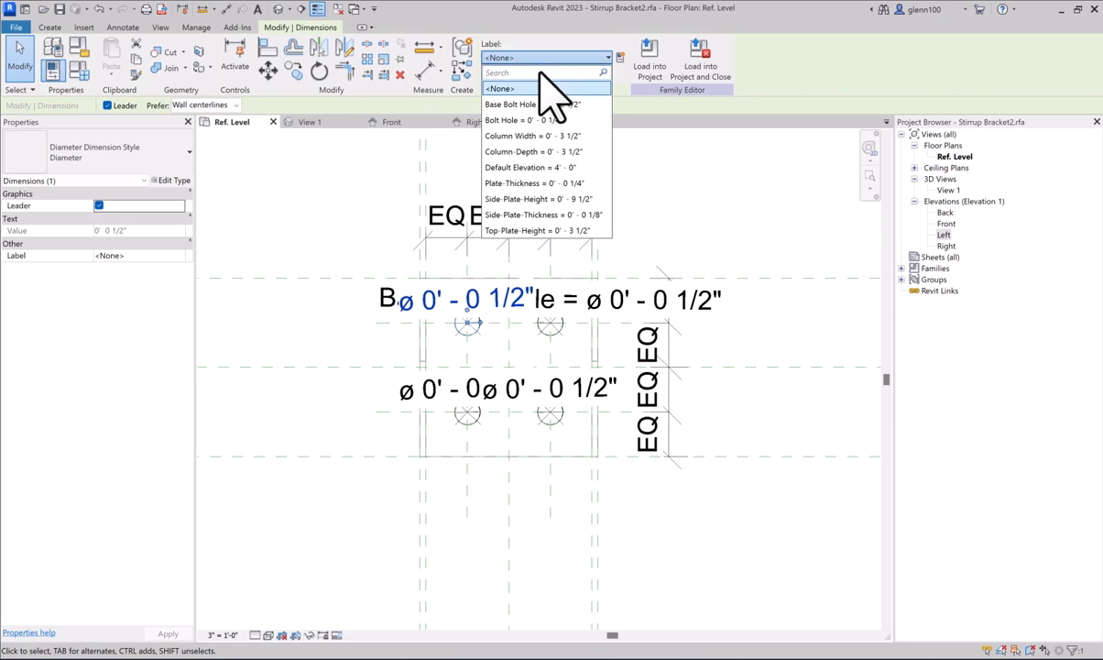
{"action": "left_click", "coordinate": [535, 106]}
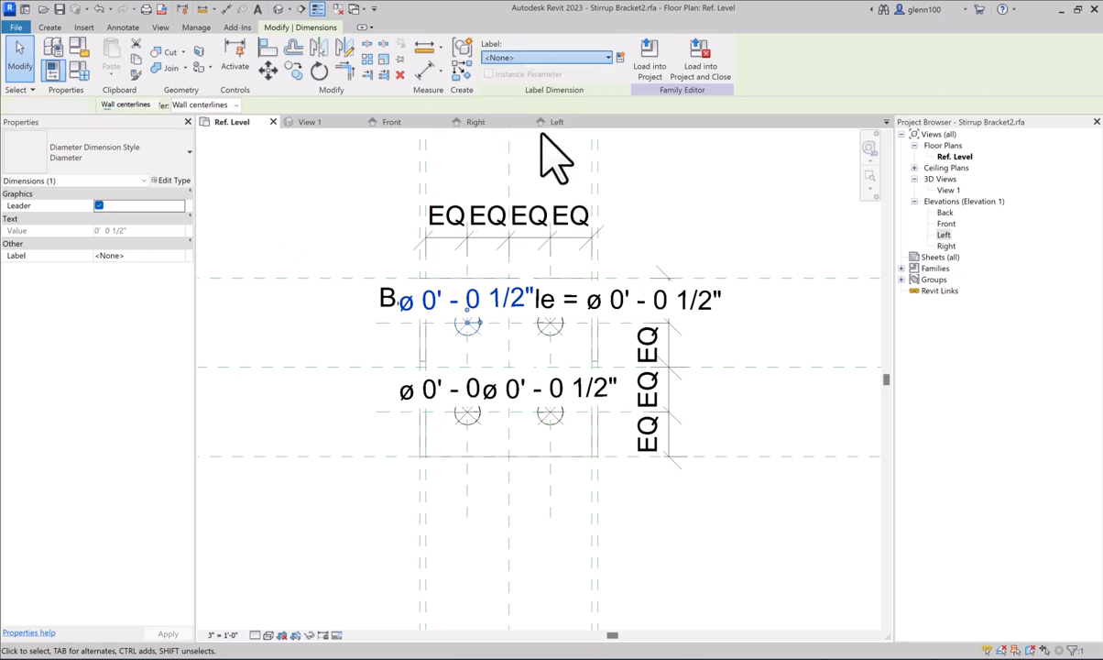
{"action": "left_click", "coordinate": [464, 392]}
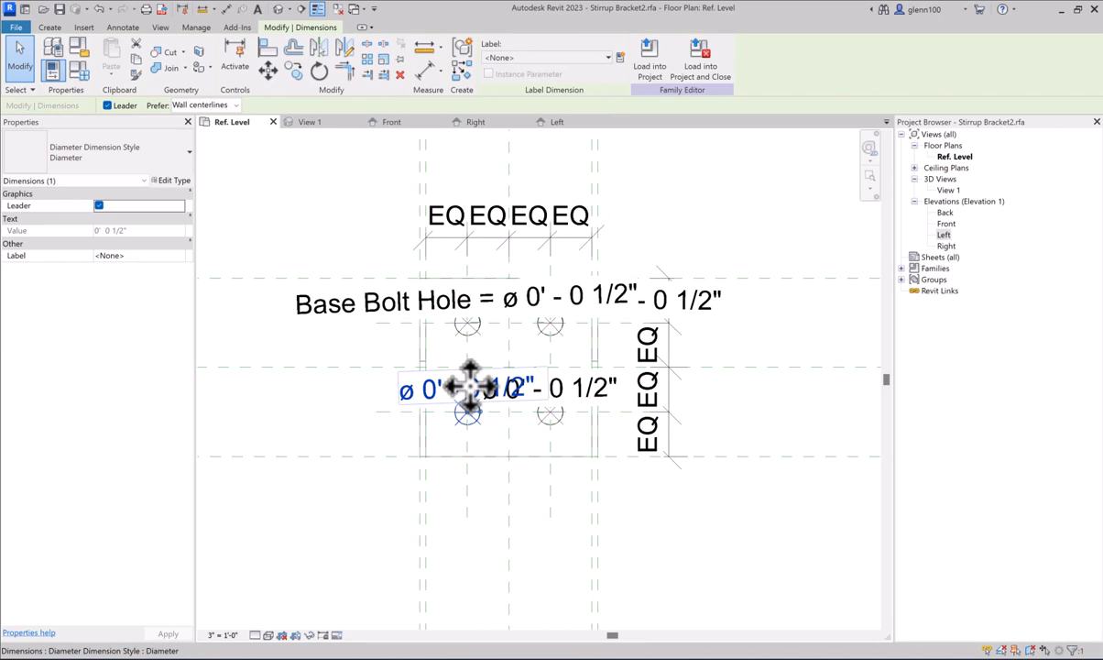
{"action": "left_click", "coordinate": [531, 59]}
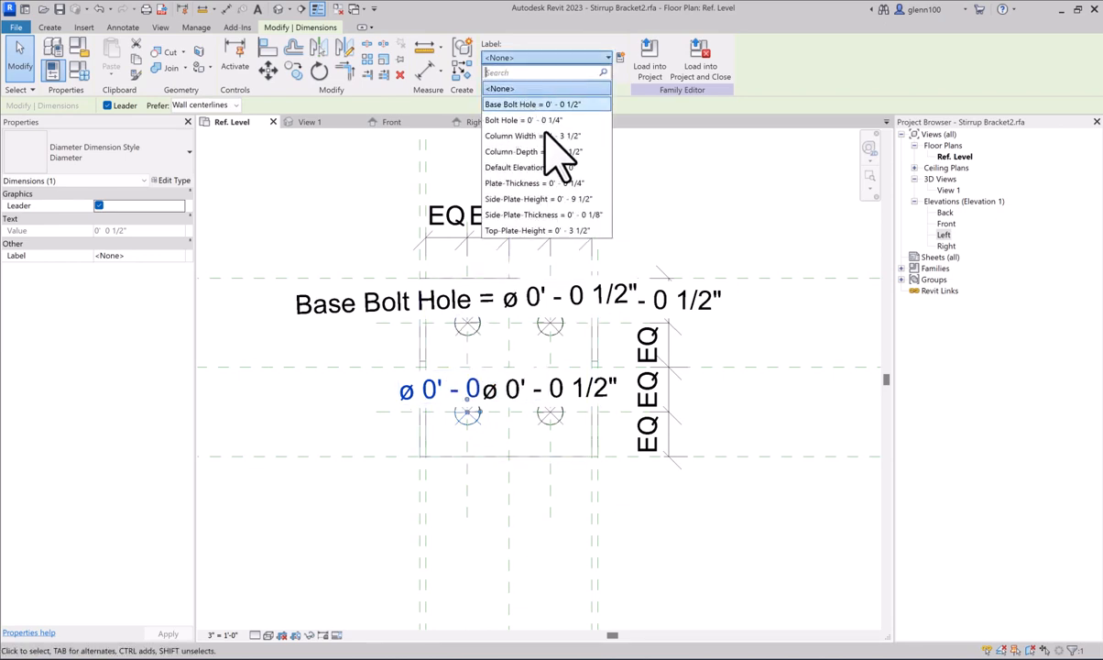
{"action": "left_click", "coordinate": [535, 104]}
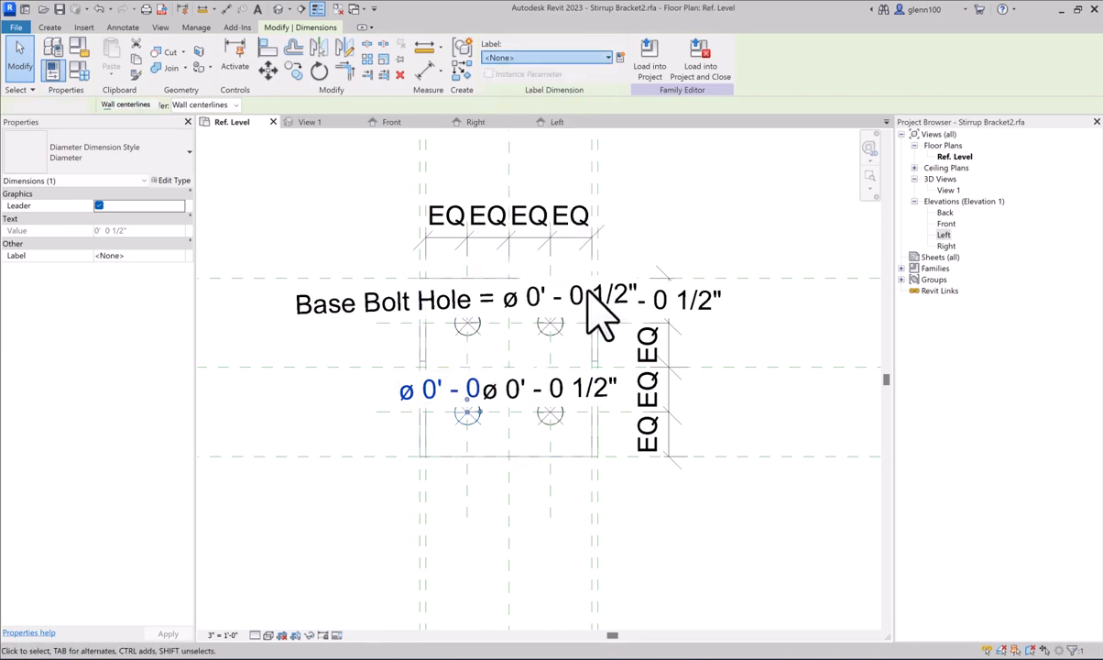
{"action": "left_click", "coordinate": [559, 388]}
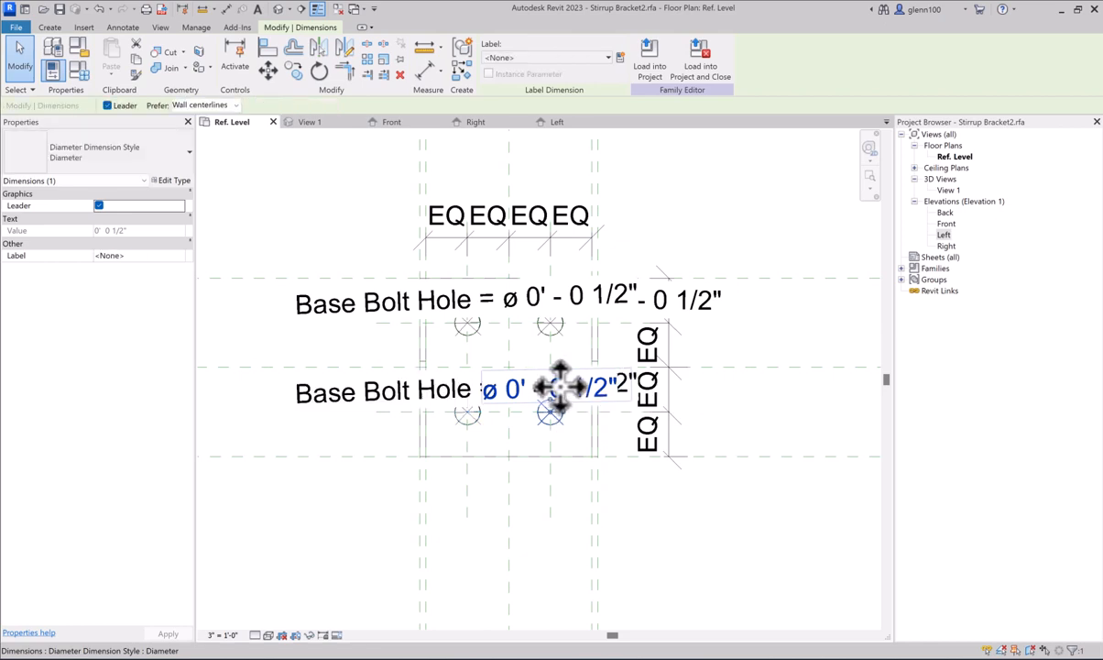
{"action": "left_click", "coordinate": [554, 57]}
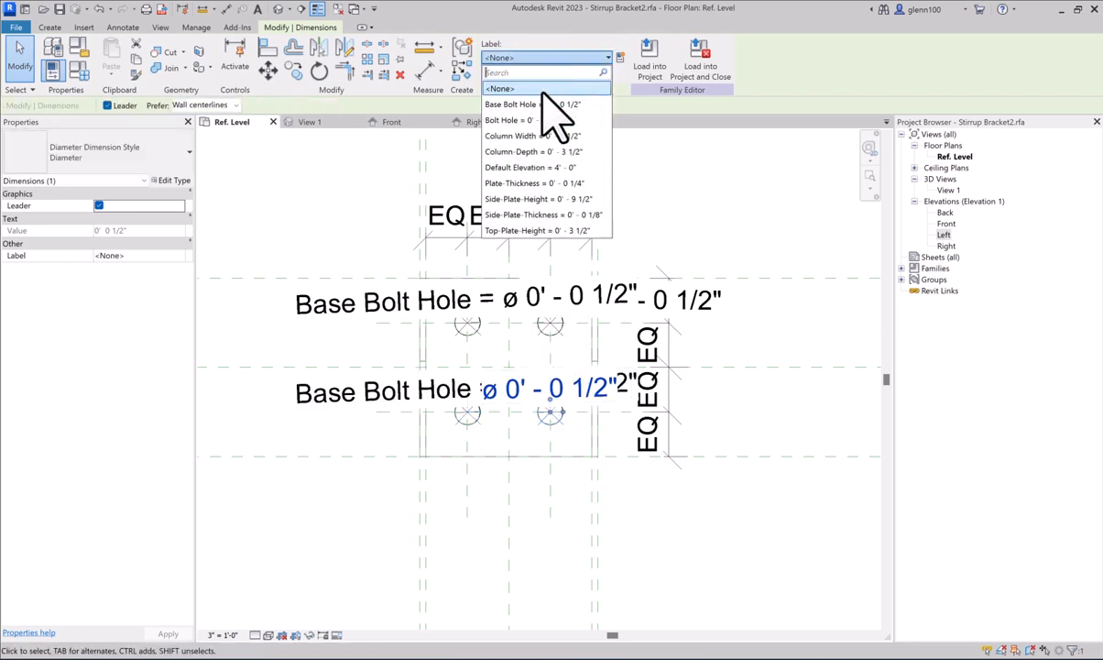
{"action": "left_click", "coordinate": [540, 105]}
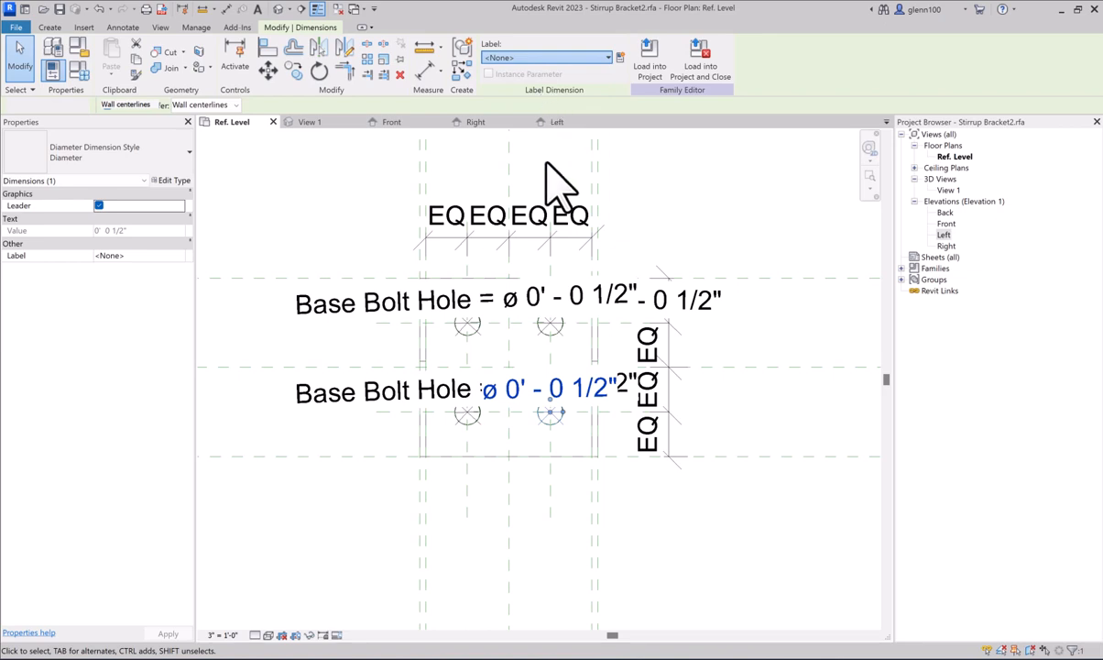
- Set the Base Bolt Hole parameter to 0' 0 3/8" in the family types, apply it and clear the selection
{"action": "left_click", "coordinate": [80, 71]}
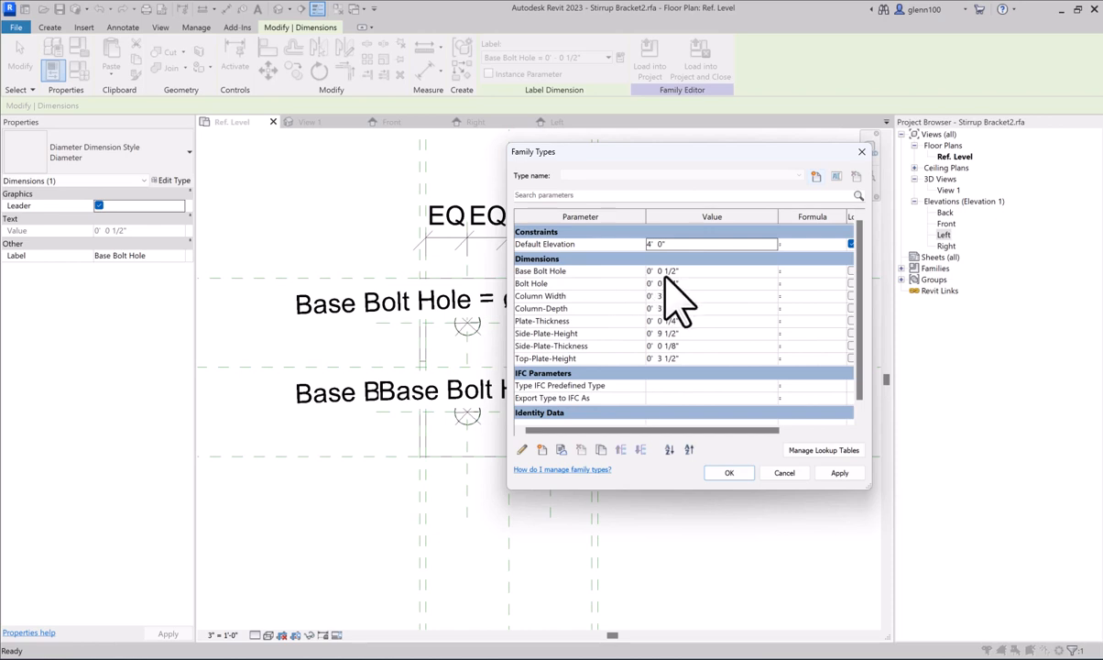
{"action": "left_click", "coordinate": [678, 271]}
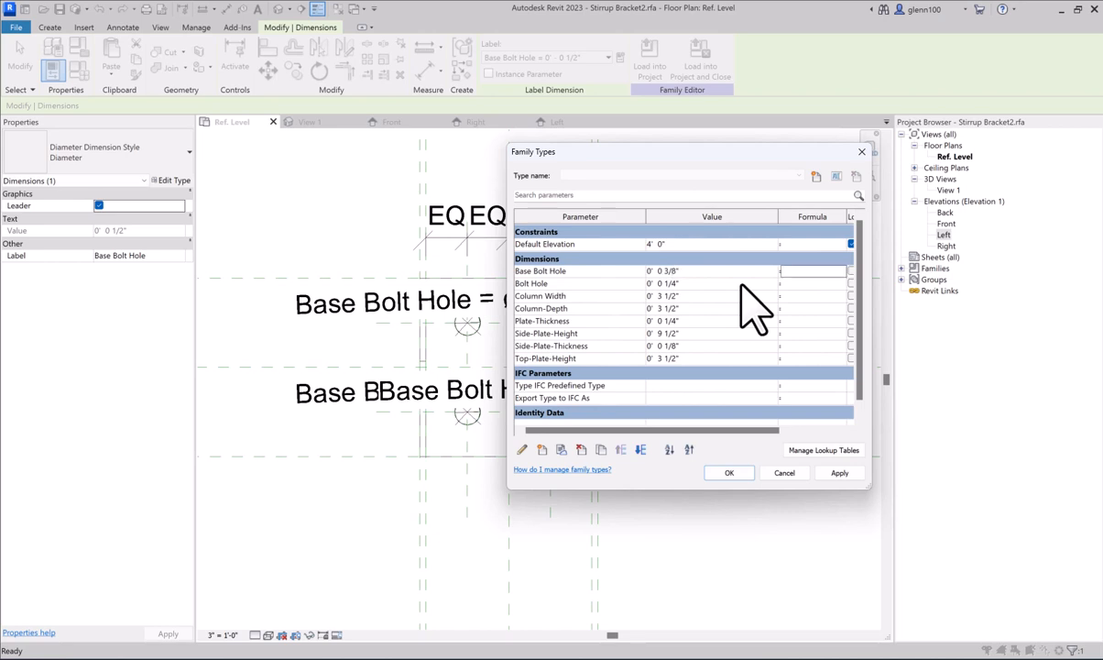
{"action": "left_click", "coordinate": [841, 473]}
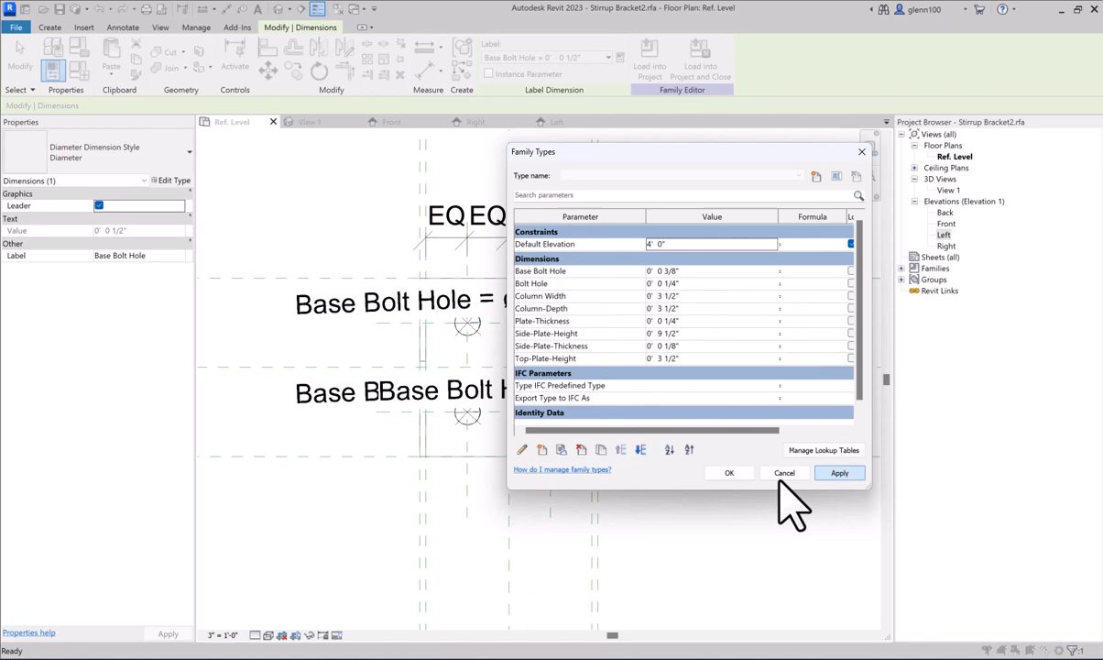
{"action": "left_click", "coordinate": [731, 473]}
{"action": "key", "text": "Escape"}
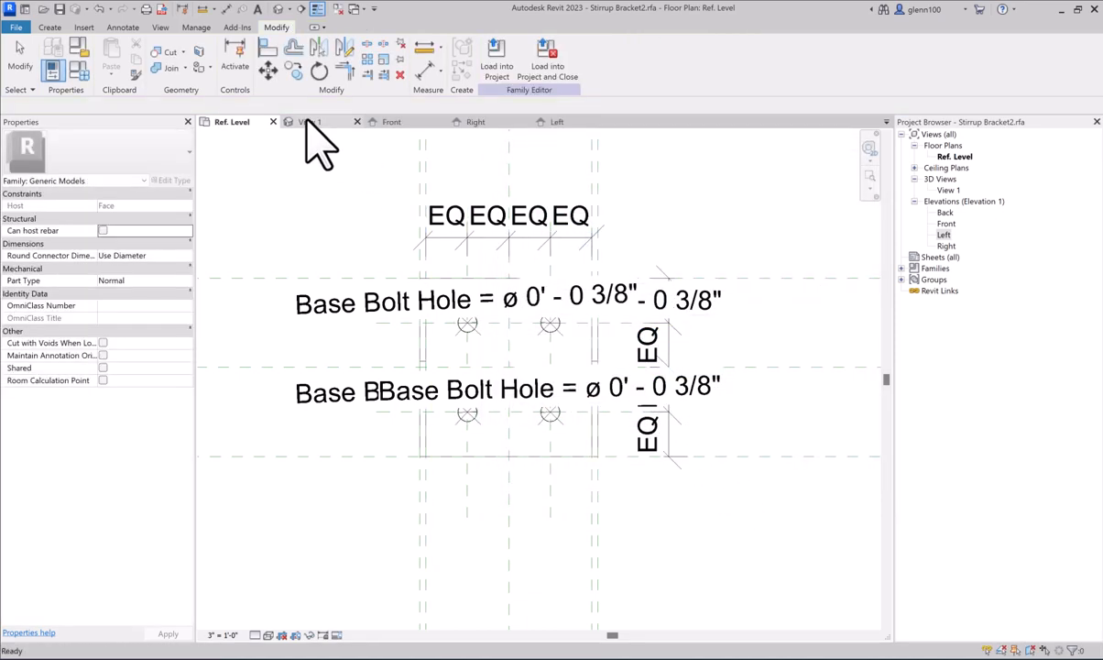
- Set the scale of the View 1 3D view to 3" = 1'-0" and save the project
{"action": "left_click", "coordinate": [308, 122]}
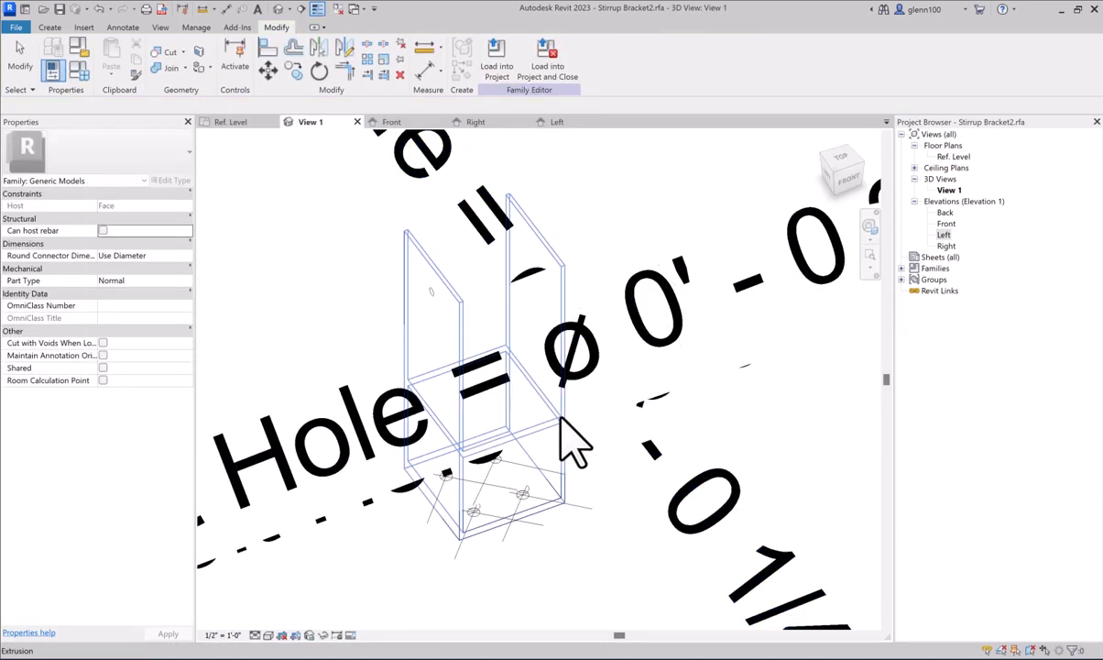
{"action": "scroll", "coordinate": [573, 444], "scroll_direction": "down", "scroll_amount": 6}
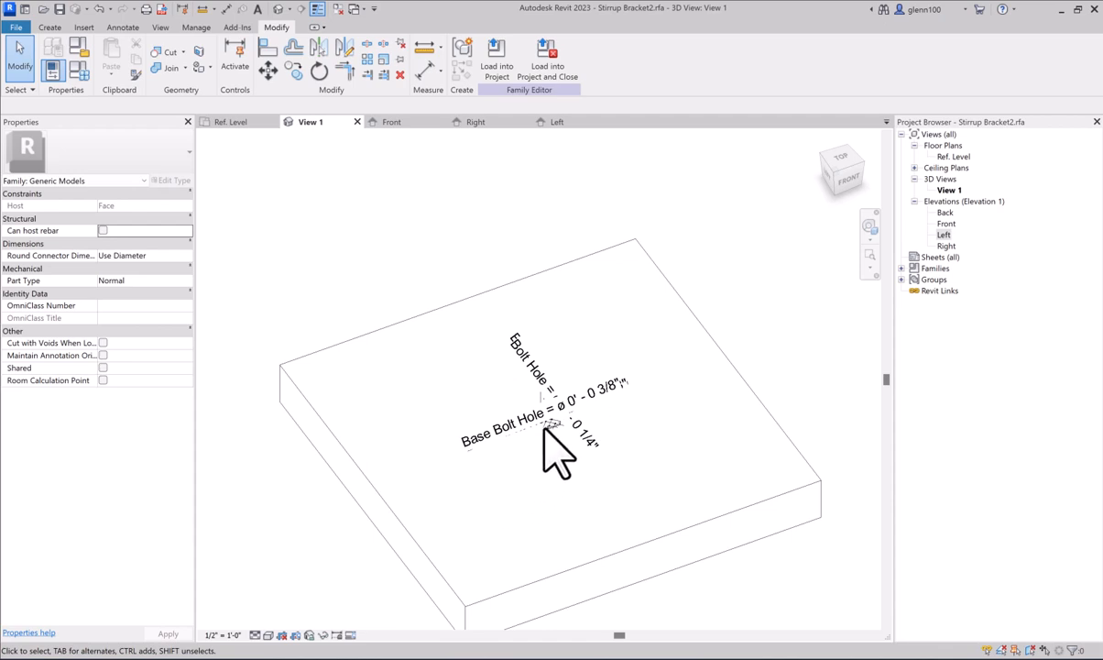
{"action": "scroll", "coordinate": [577, 425], "scroll_direction": "up", "scroll_amount": 3}
{"action": "scroll", "coordinate": [578, 431], "scroll_direction": "up", "scroll_amount": 1}
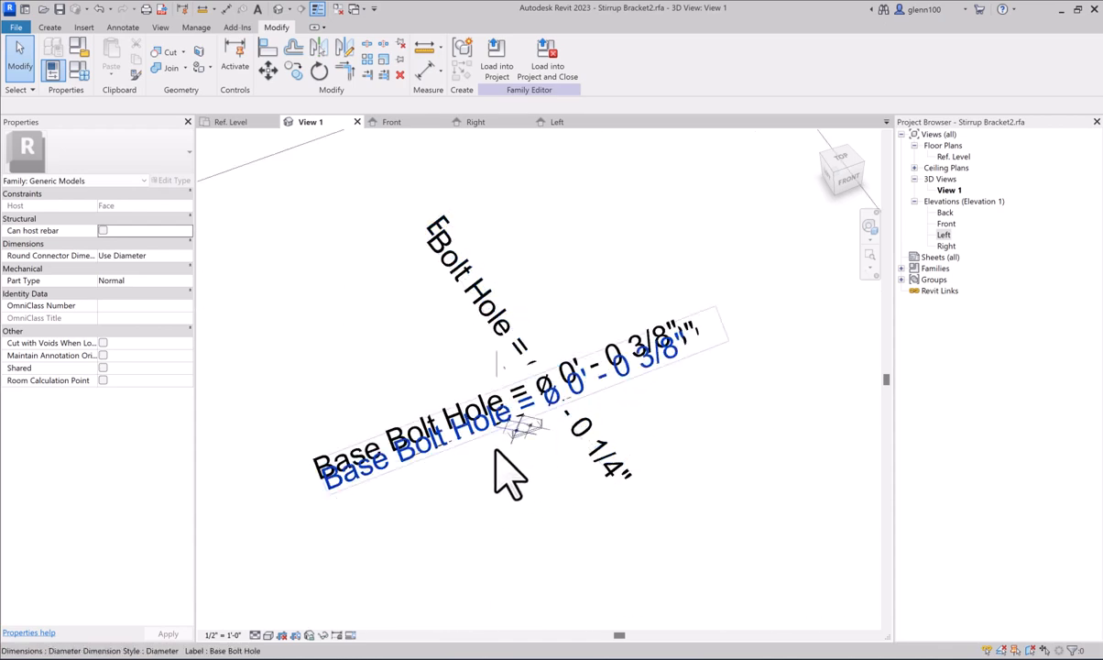
{"action": "scroll", "coordinate": [568, 463], "scroll_direction": "down", "scroll_amount": 1}
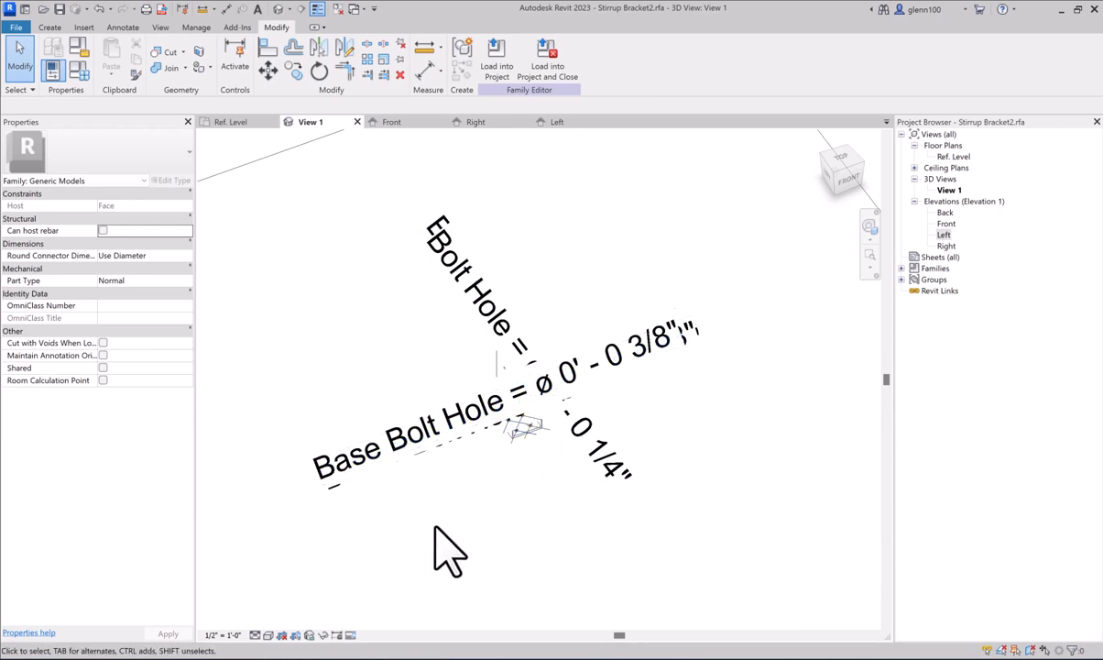
{"action": "scroll", "coordinate": [369, 483], "scroll_direction": "down", "scroll_amount": 1}
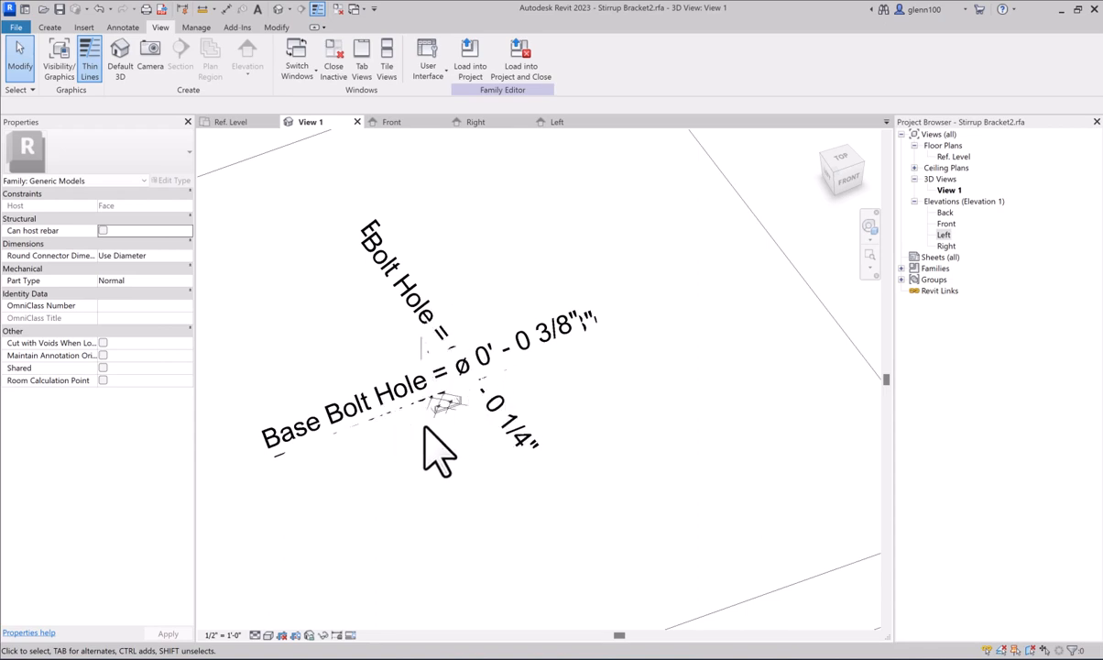
{"action": "left_click", "coordinate": [223, 634]}
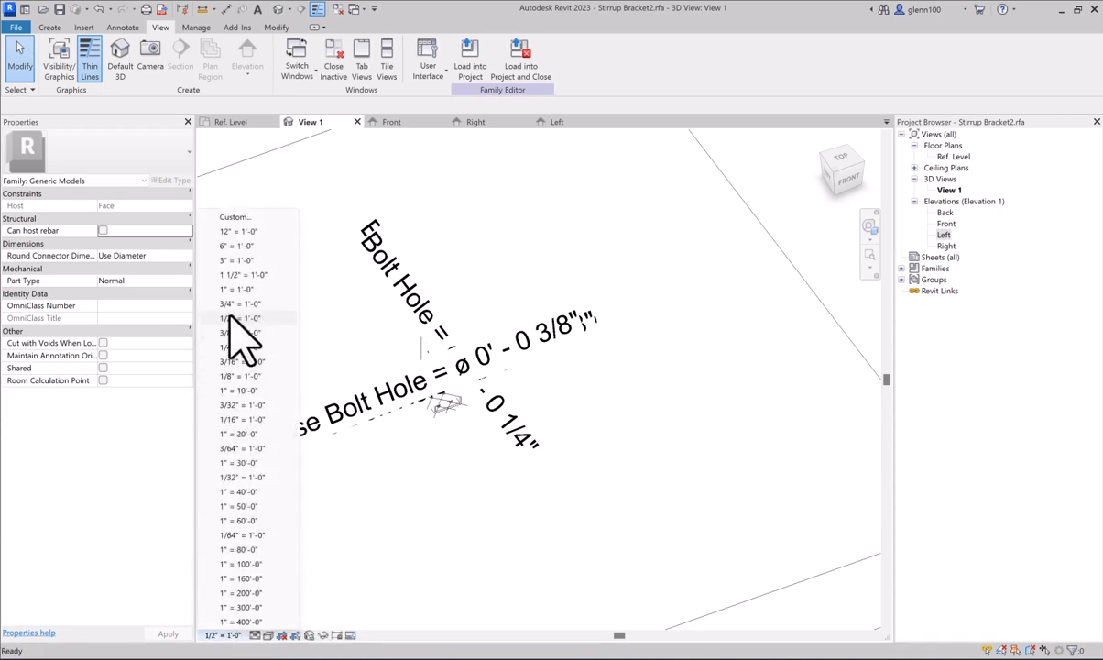
{"action": "left_click", "coordinate": [237, 260]}
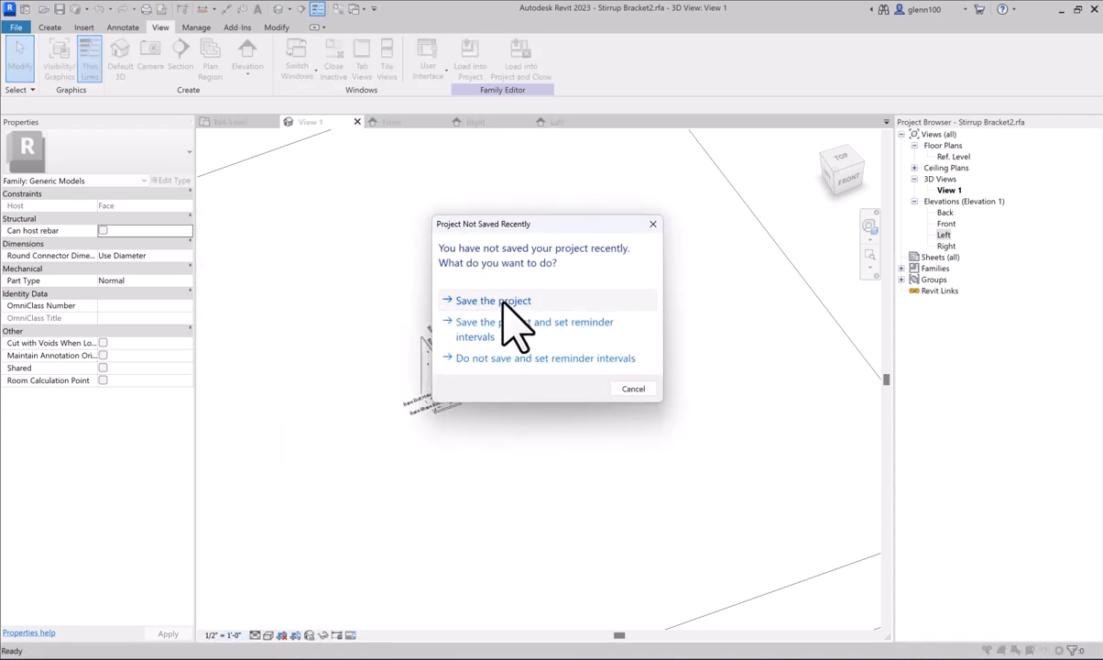
{"action": "left_click", "coordinate": [502, 299]}
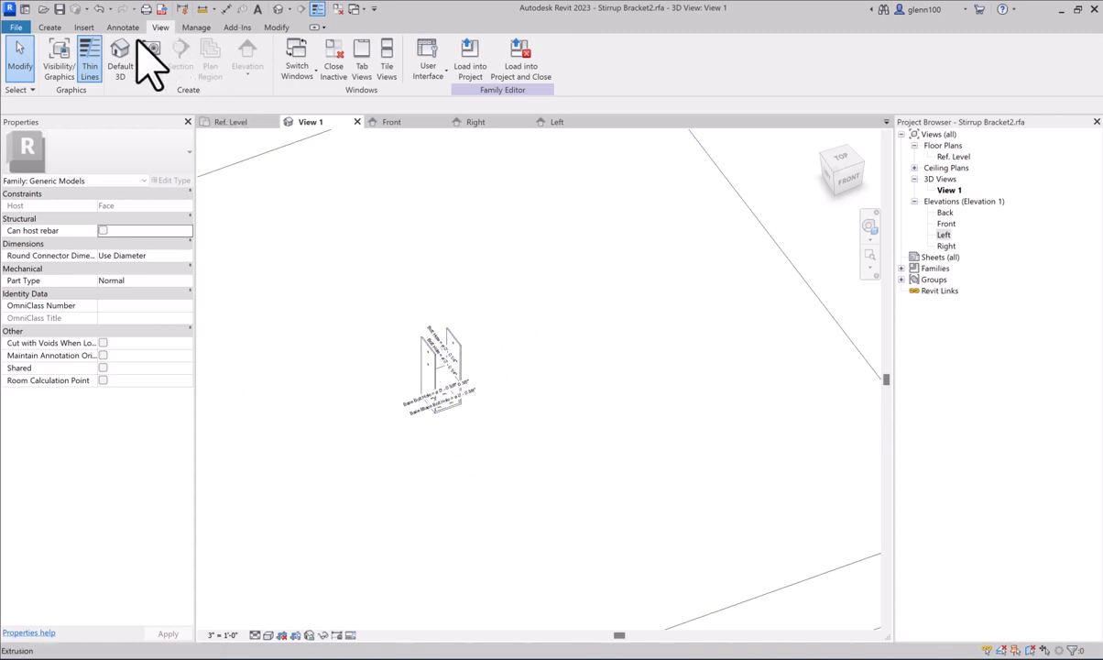
- Hide the Dimensions, Reference Lines and Reference Planes annotation categories in the View 1 3D view
{"action": "left_click", "coordinate": [61, 64]}
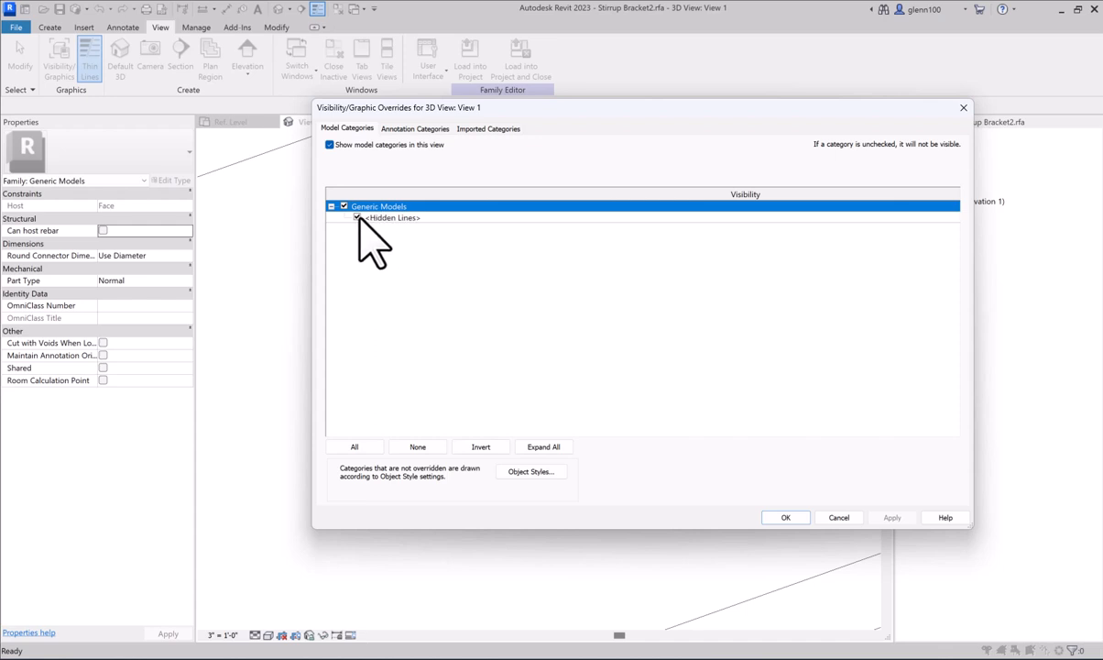
{"action": "left_click", "coordinate": [409, 129]}
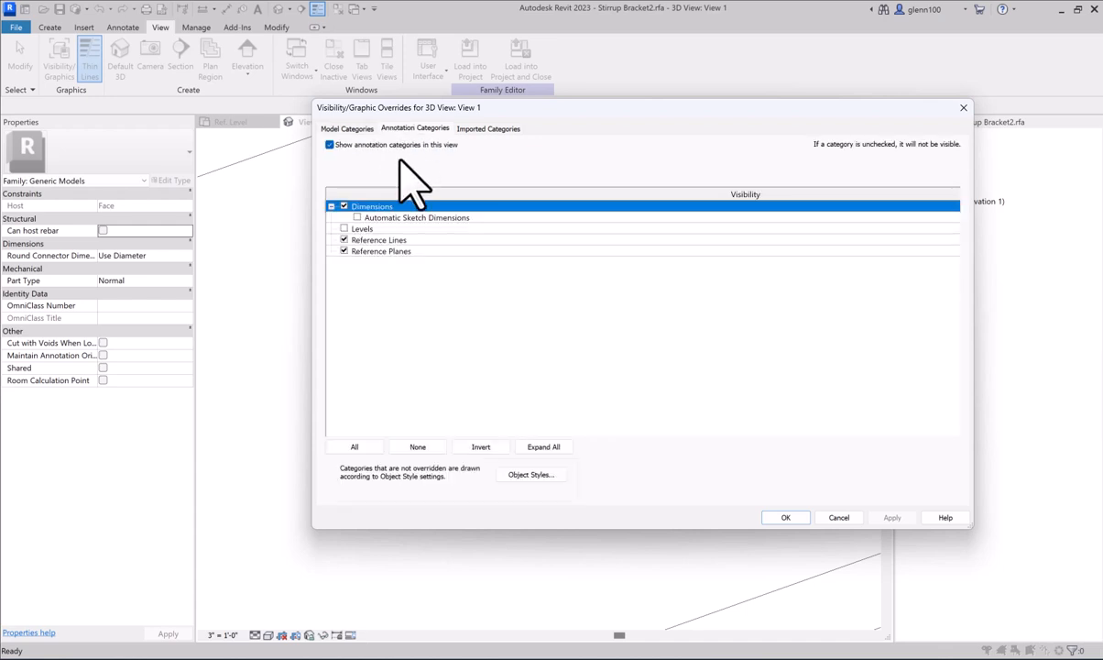
{"action": "left_click", "coordinate": [344, 206]}
{"action": "left_click", "coordinate": [343, 239]}
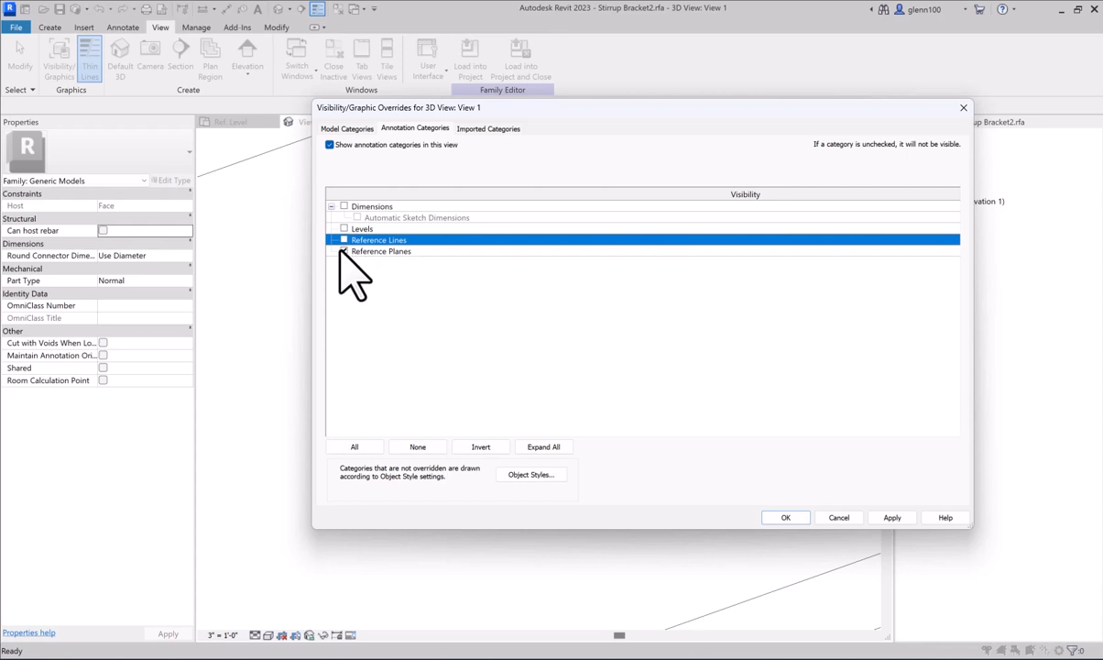
{"action": "left_click", "coordinate": [344, 251]}
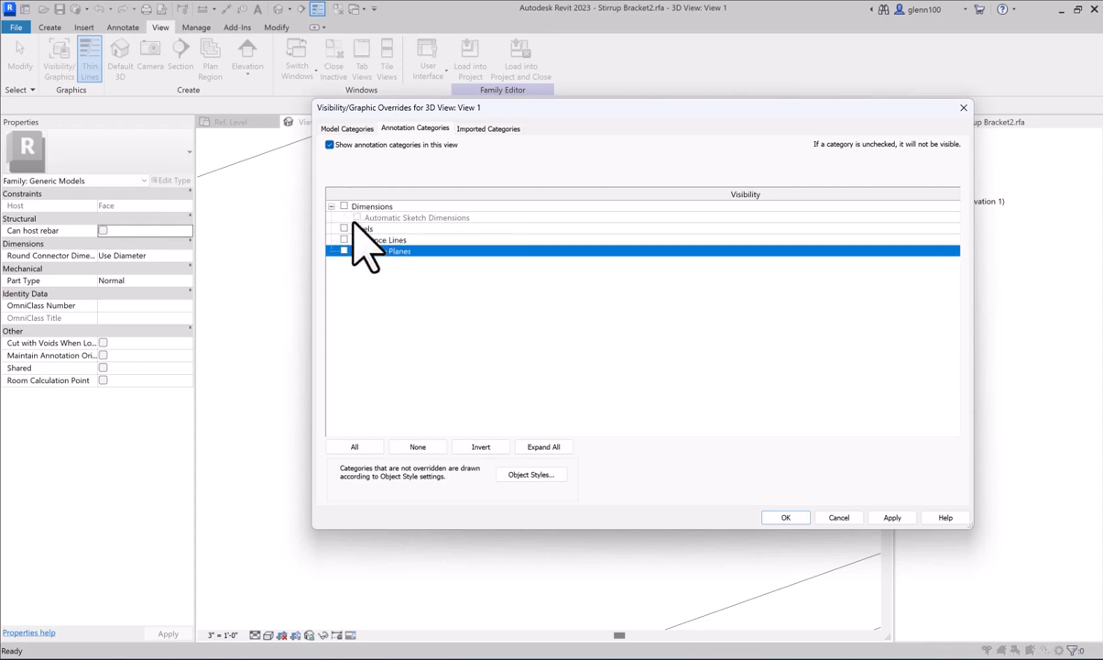
{"action": "left_click", "coordinate": [785, 518]}
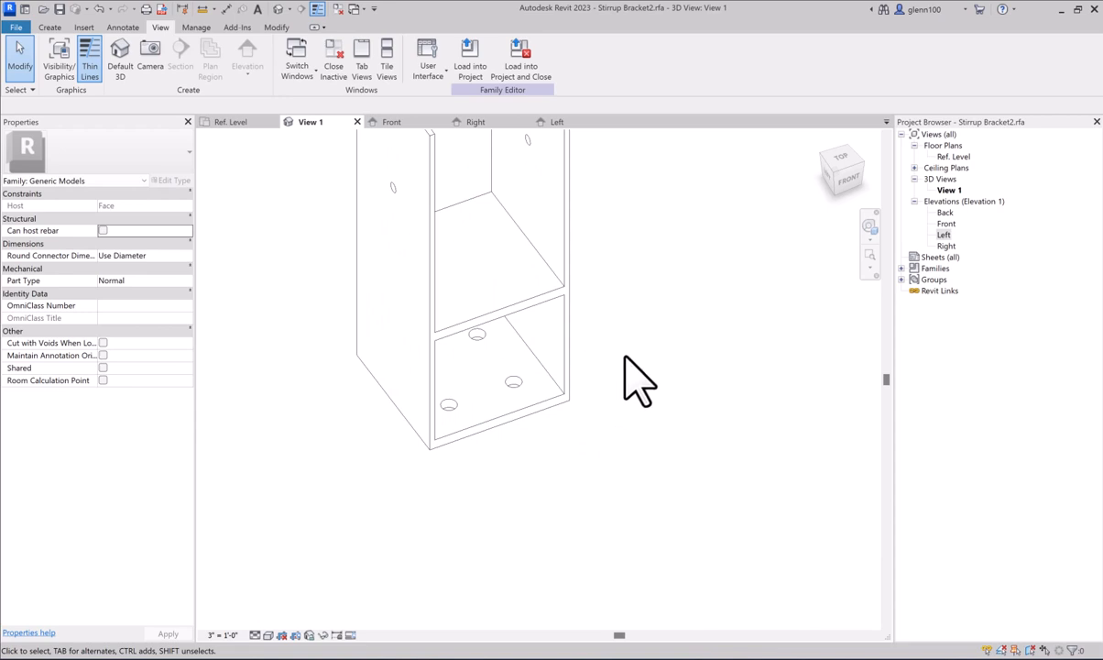
- Select the bracket extrusion and examine the whole bracket with its bolt holes in 3D
{"action": "left_click", "coordinate": [453, 403]}
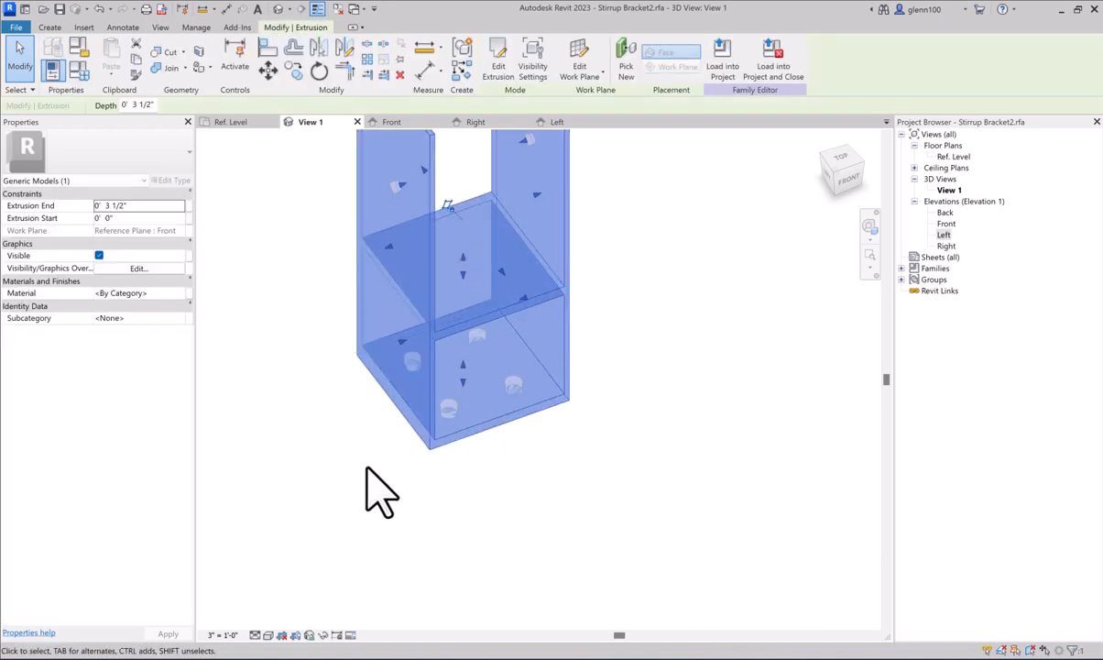
{"action": "scroll", "coordinate": [372, 463], "scroll_direction": "down", "scroll_amount": 2}
{"action": "middle_click_drag", "start_coordinate": [483, 507], "coordinate": [561, 513]}
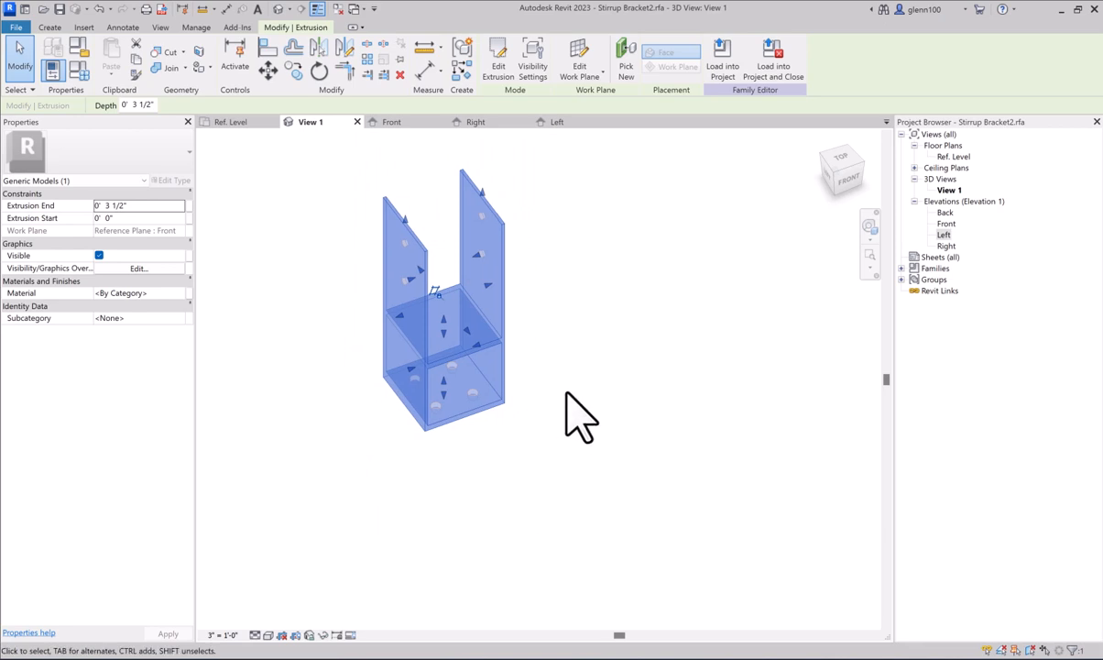
- Set the scale of the Right elevation view to 6" = 1'-0"
{"action": "left_click", "coordinate": [397, 122]}
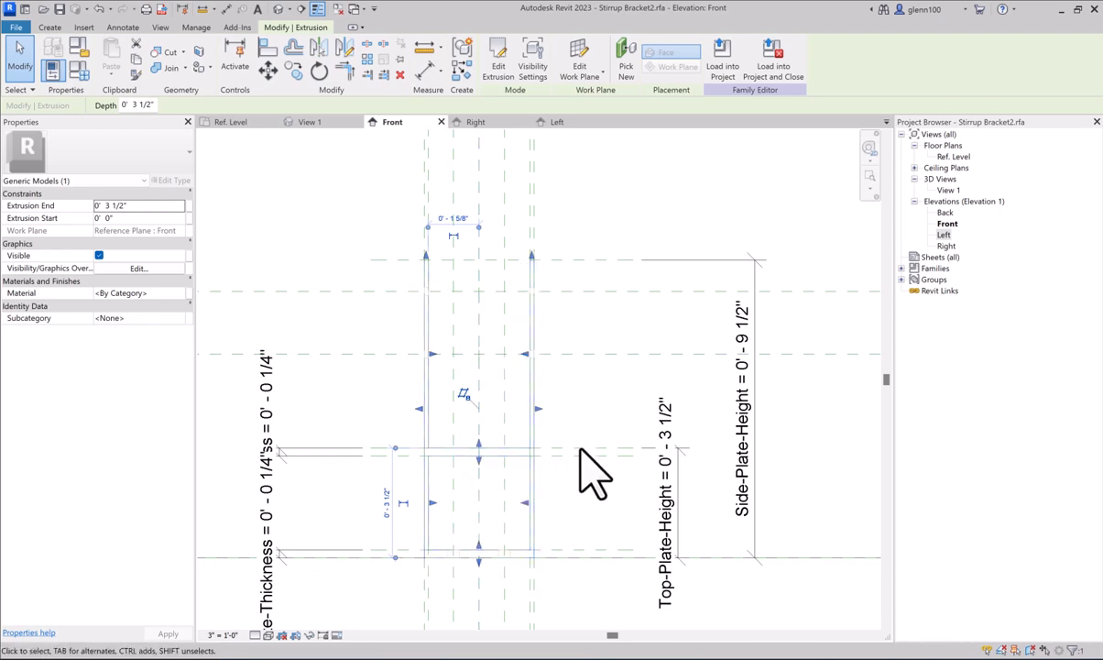
{"action": "left_click", "coordinate": [474, 122]}
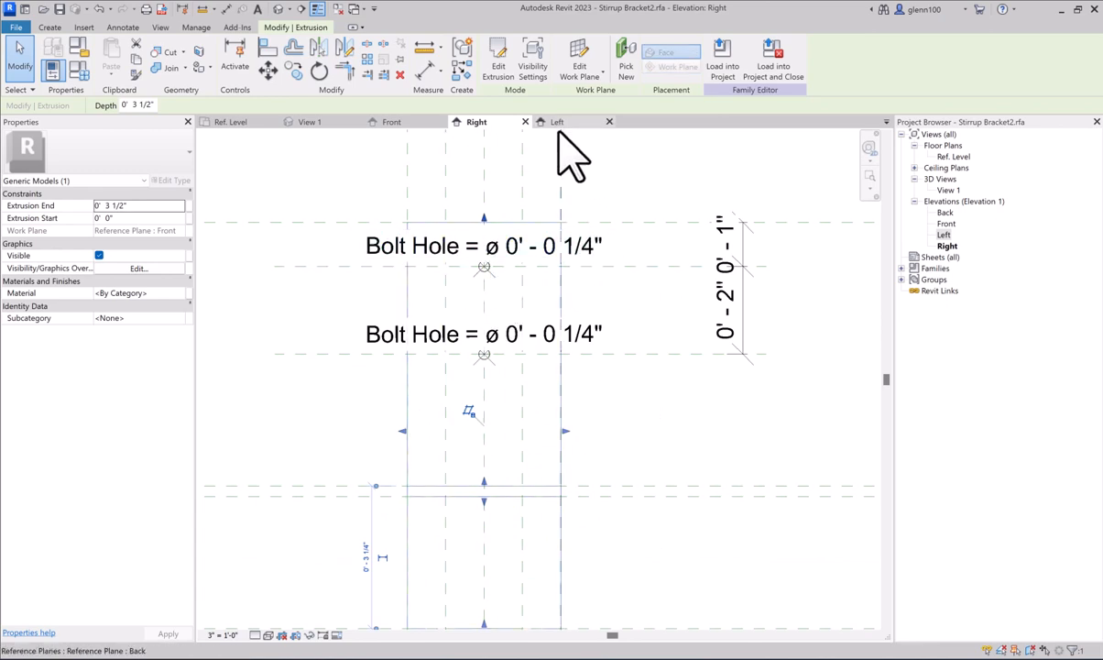
{"action": "left_click", "coordinate": [504, 249]}
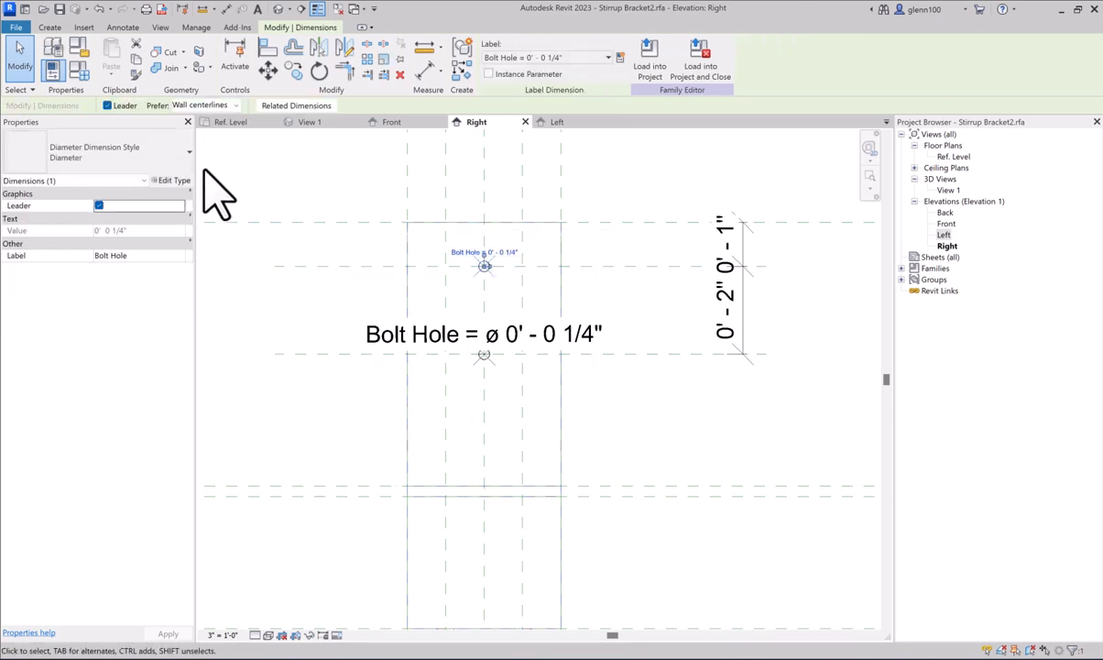
{"action": "left_click", "coordinate": [661, 438]}
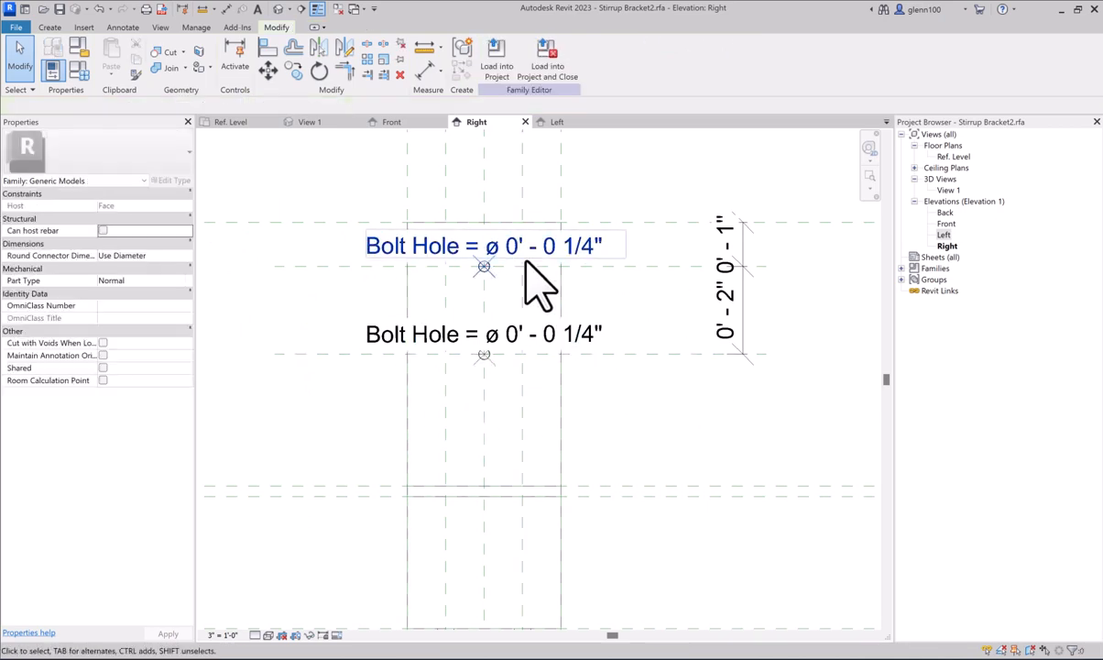
{"action": "left_click", "coordinate": [224, 634]}
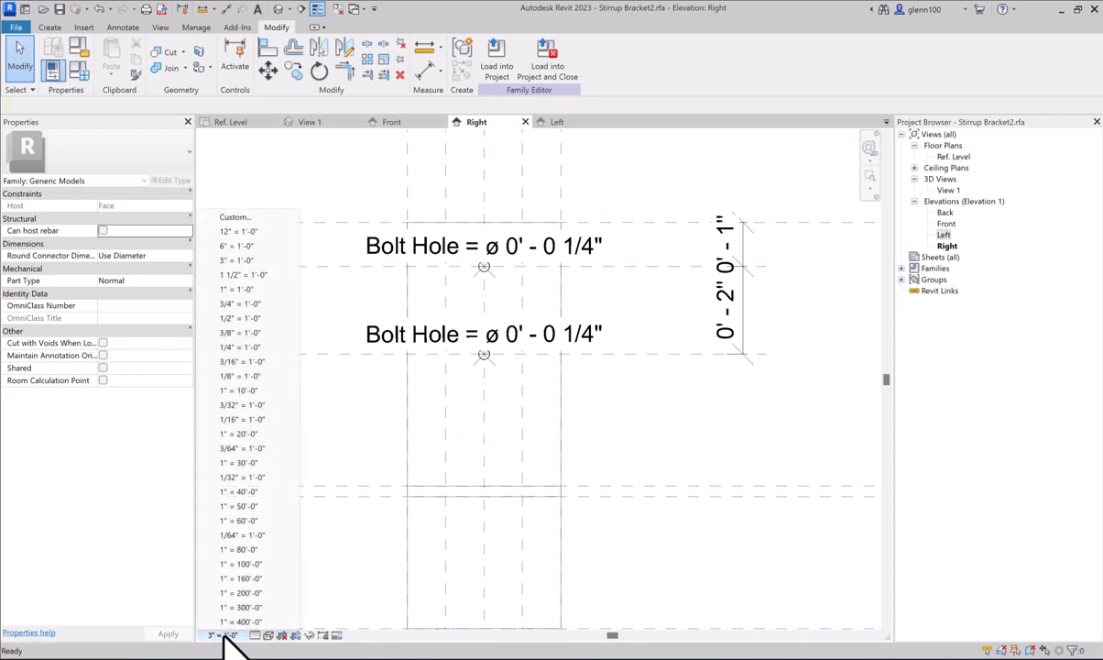
{"action": "left_click", "coordinate": [236, 246]}
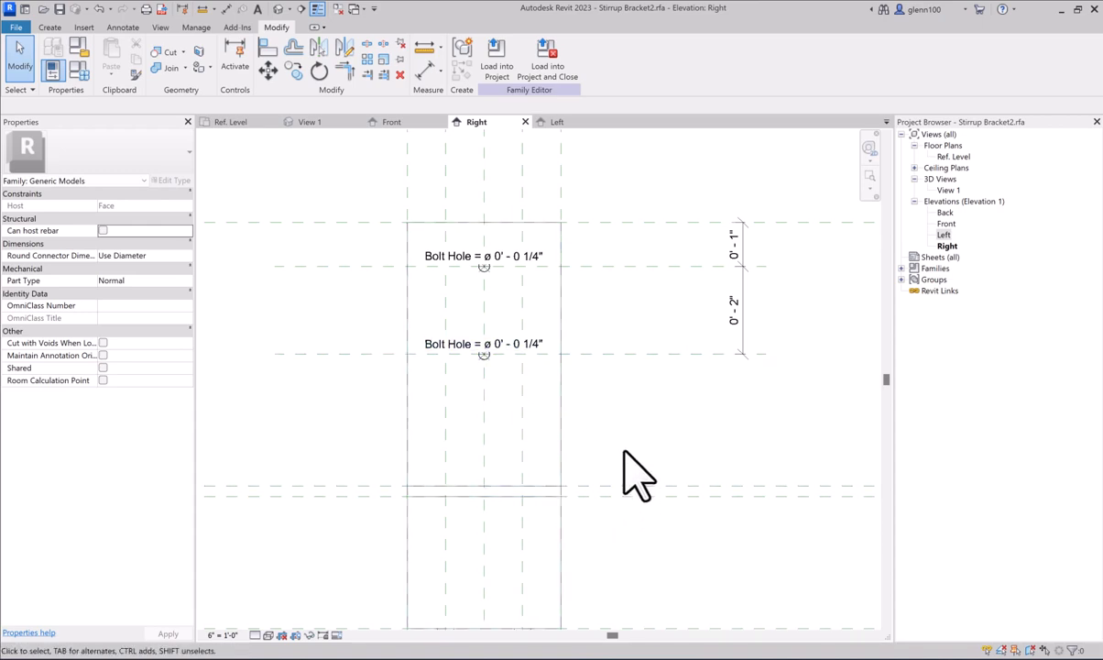
- Return to the View 1 3D view of the bracket and save the Stirrup Bracket2 family
{"action": "left_click", "coordinate": [160, 28]}
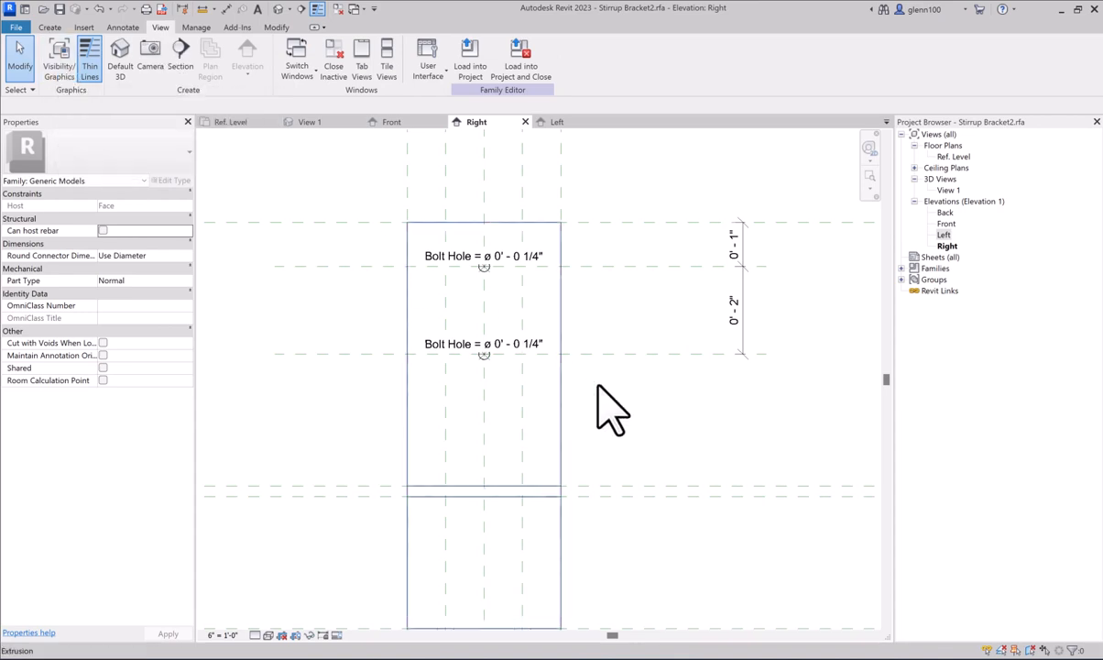
{"action": "left_click", "coordinate": [315, 126]}
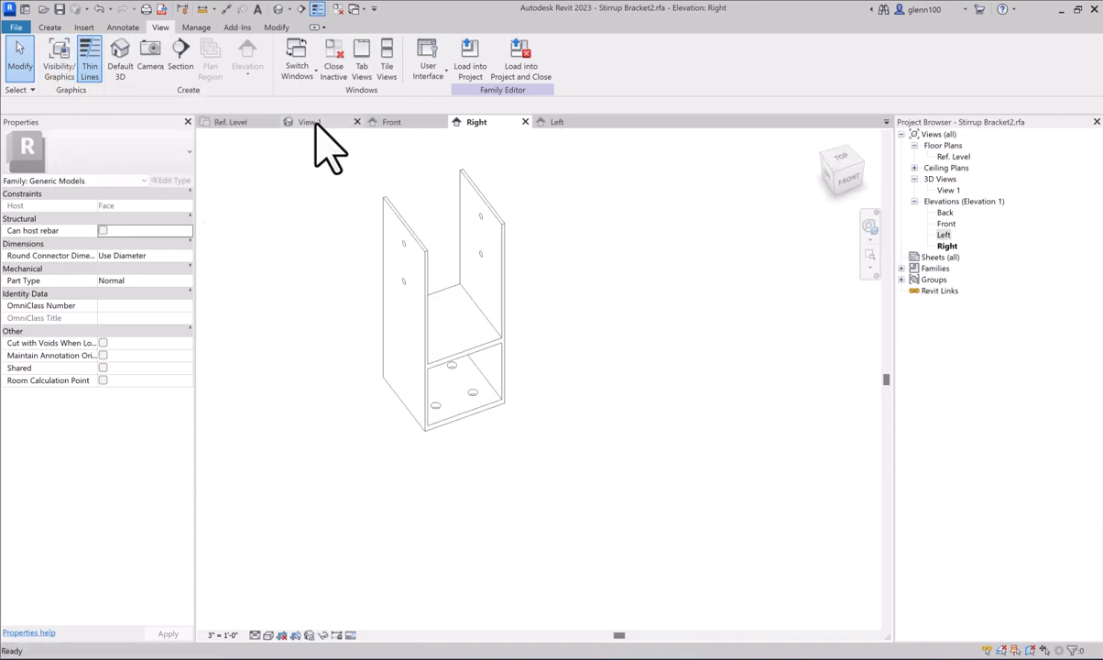
{"action": "middle_click_drag", "start_coordinate": [623, 472], "coordinate": [706, 538]}
{"action": "scroll", "coordinate": [678, 472], "scroll_direction": "up", "scroll_amount": 3}
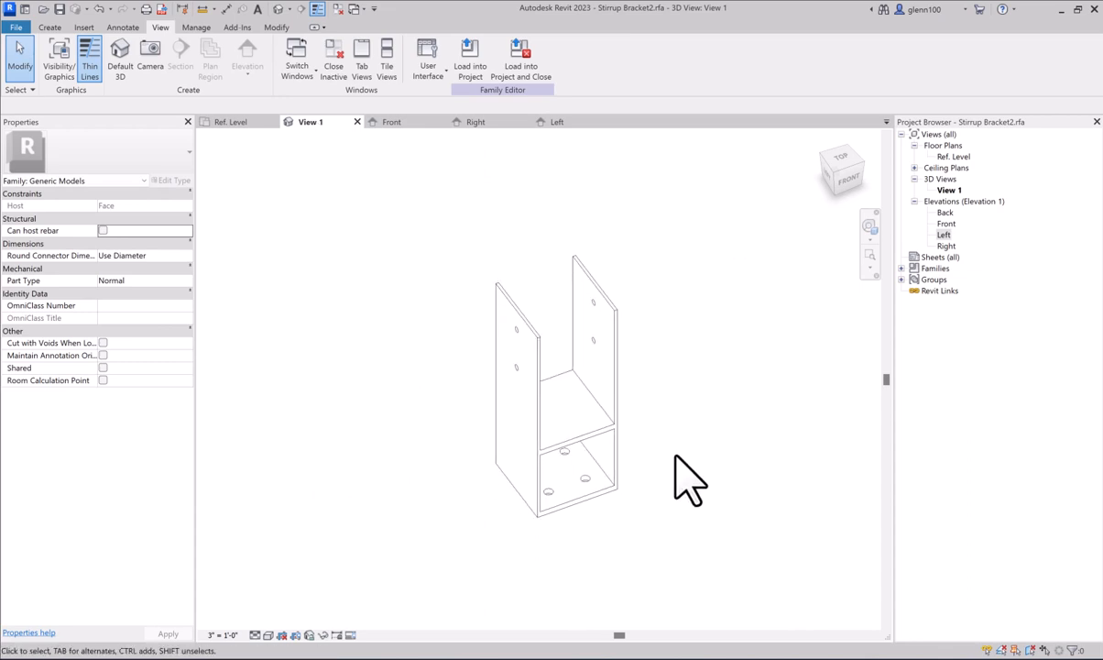
{"action": "middle_click_drag", "start_coordinate": [709, 422], "coordinate": [740, 421]}
{"action": "scroll", "coordinate": [738, 419], "scroll_direction": "up", "scroll_amount": 1}
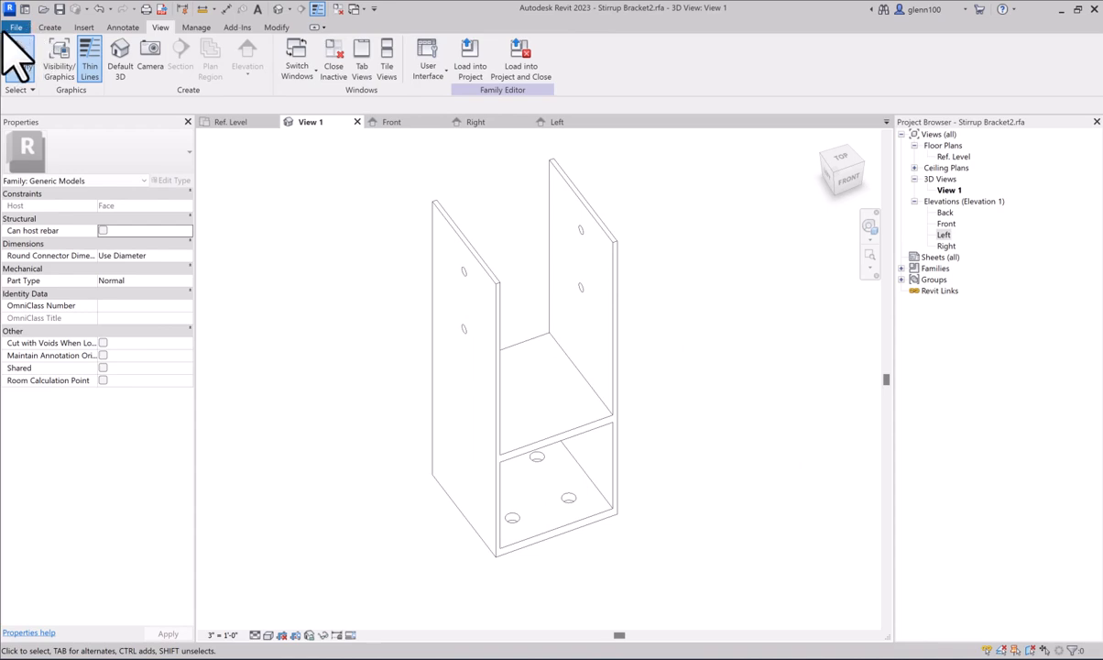
{"action": "left_click", "coordinate": [17, 28]}
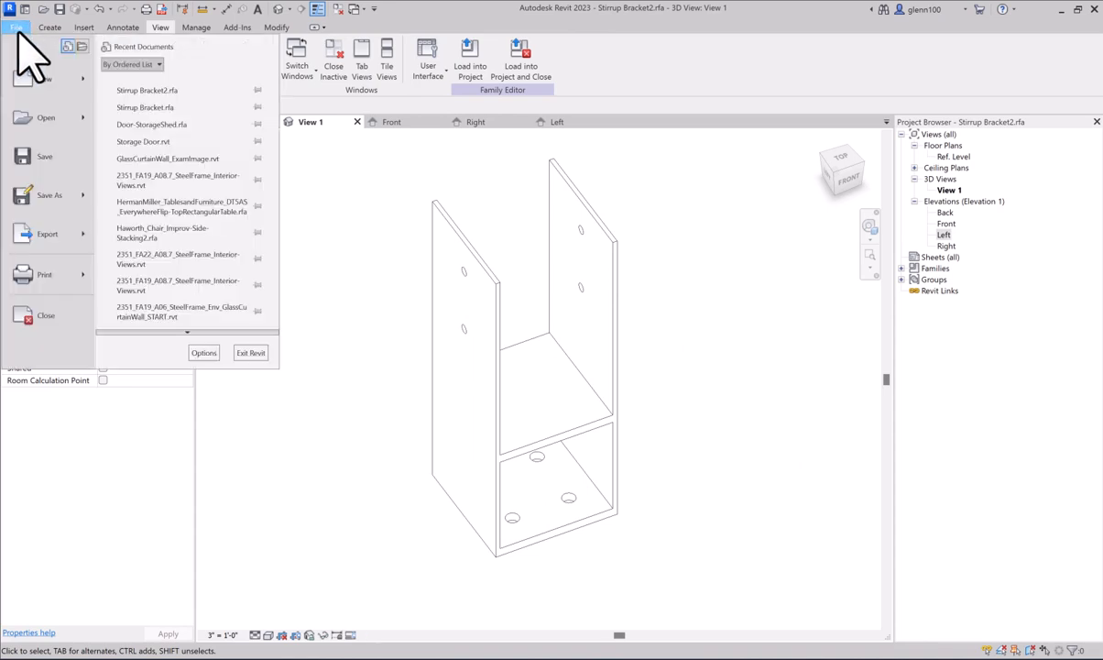
{"action": "left_click", "coordinate": [46, 158]}
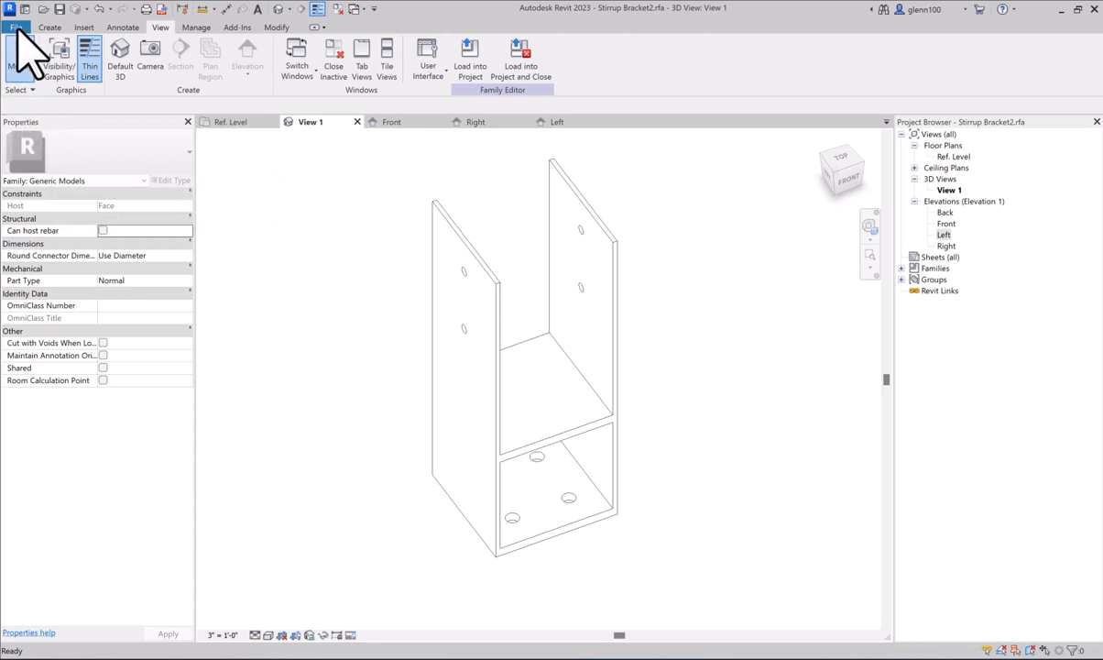
- Create a new project from the Imperial-Architectural Template
{"action": "left_click", "coordinate": [17, 27]}
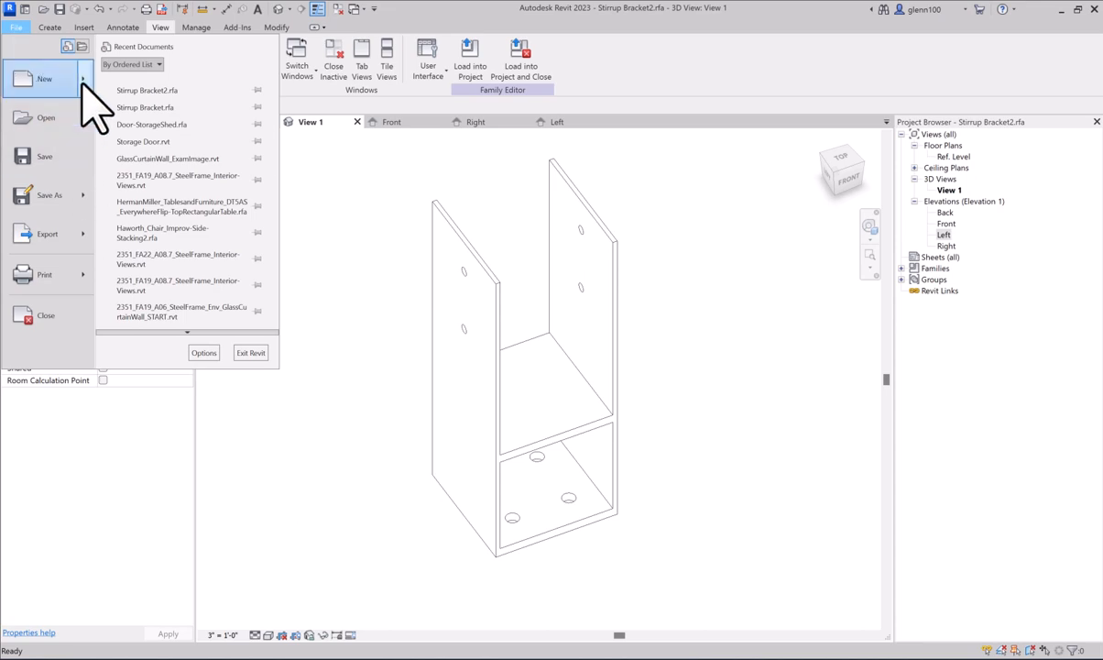
{"action": "mouse_move", "coordinate": [84, 83]}
{"action": "left_click", "coordinate": [147, 83]}
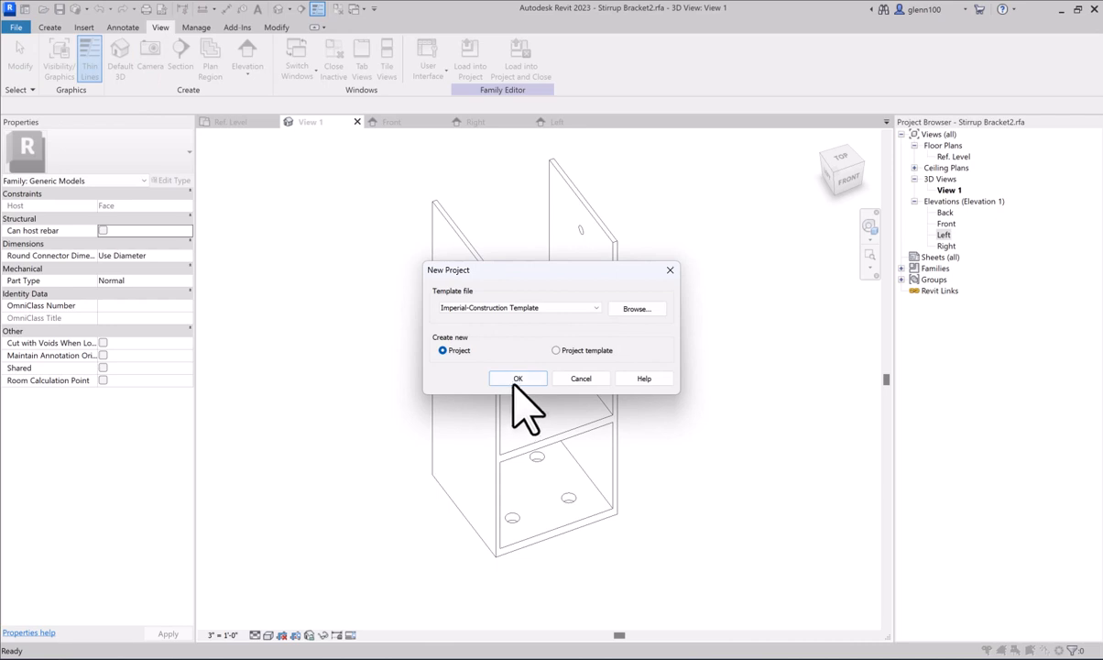
{"action": "left_click", "coordinate": [519, 308]}
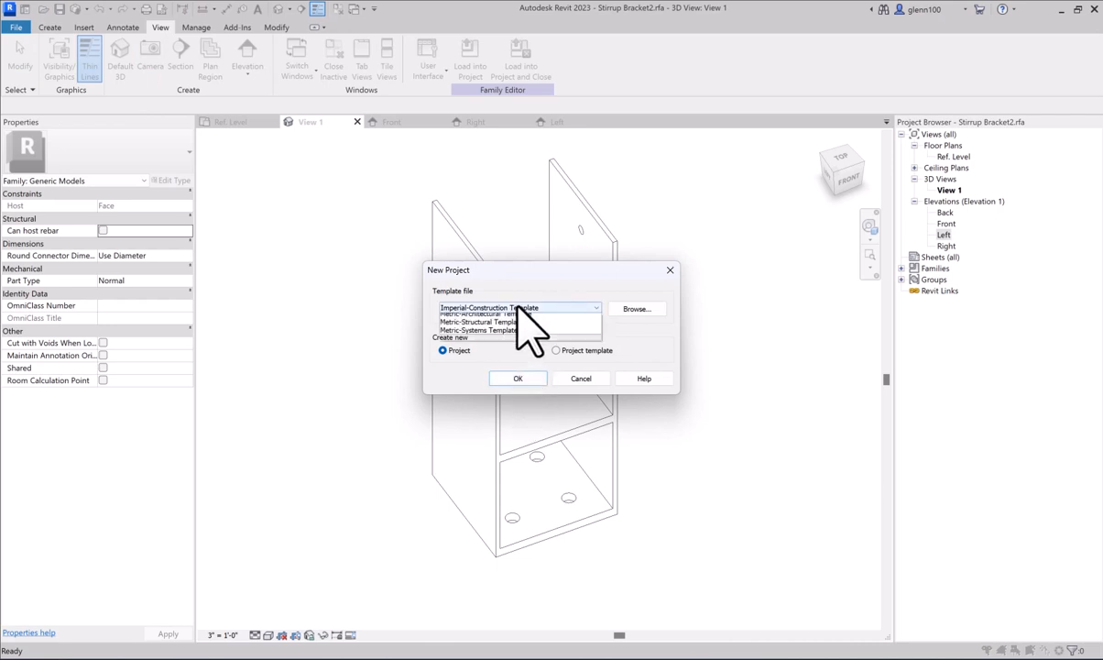
{"action": "left_click", "coordinate": [535, 334]}
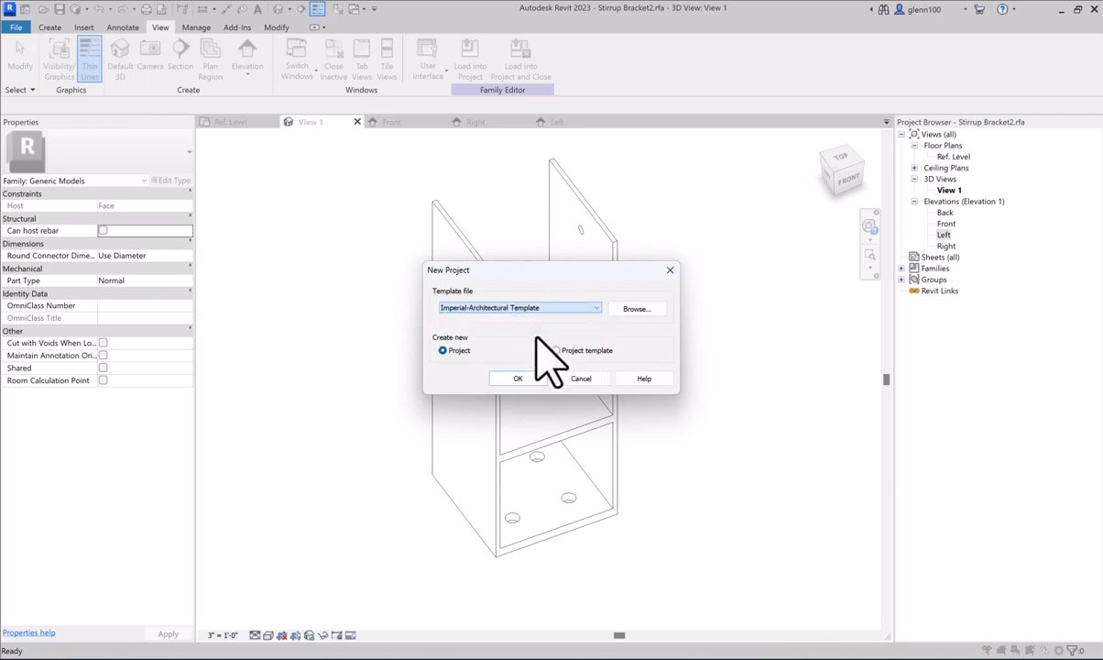
{"action": "left_click", "coordinate": [519, 379]}
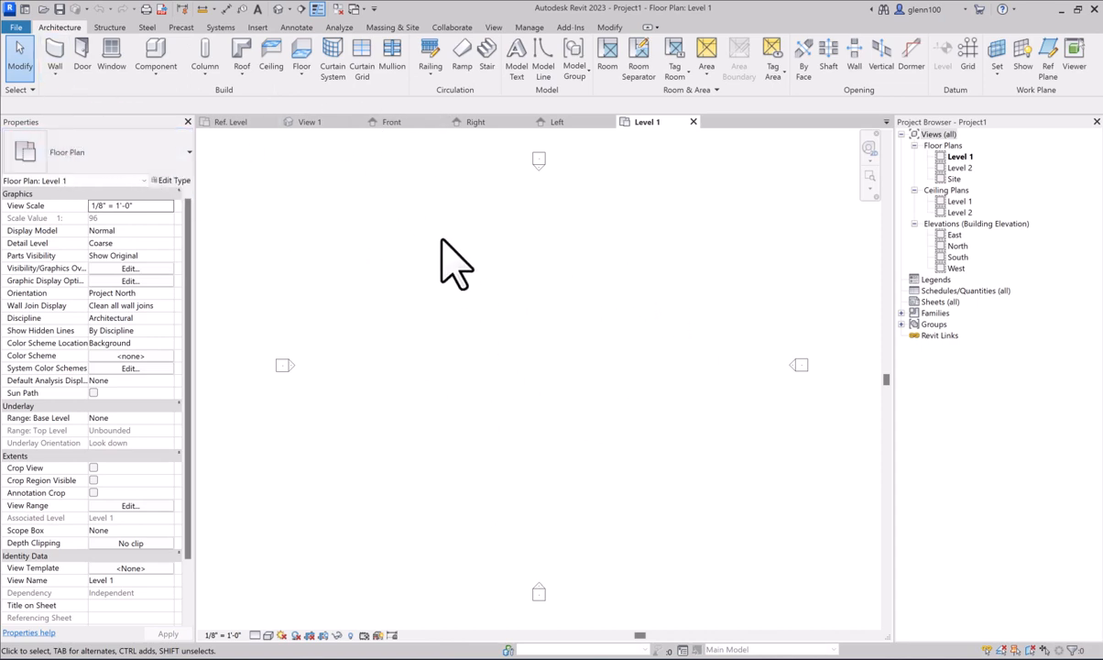
- Create an architectural Generic - 12" floor on Level 1 from a rectangular boundary of about 16' by 16'
{"action": "left_click", "coordinate": [303, 79]}
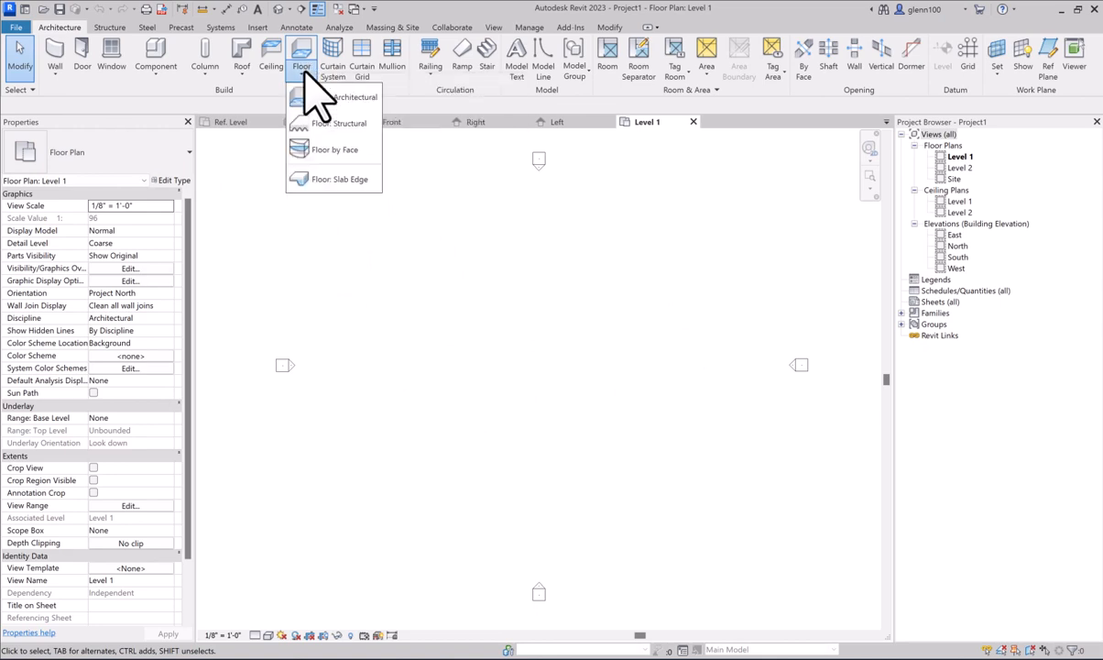
{"action": "left_click", "coordinate": [339, 99]}
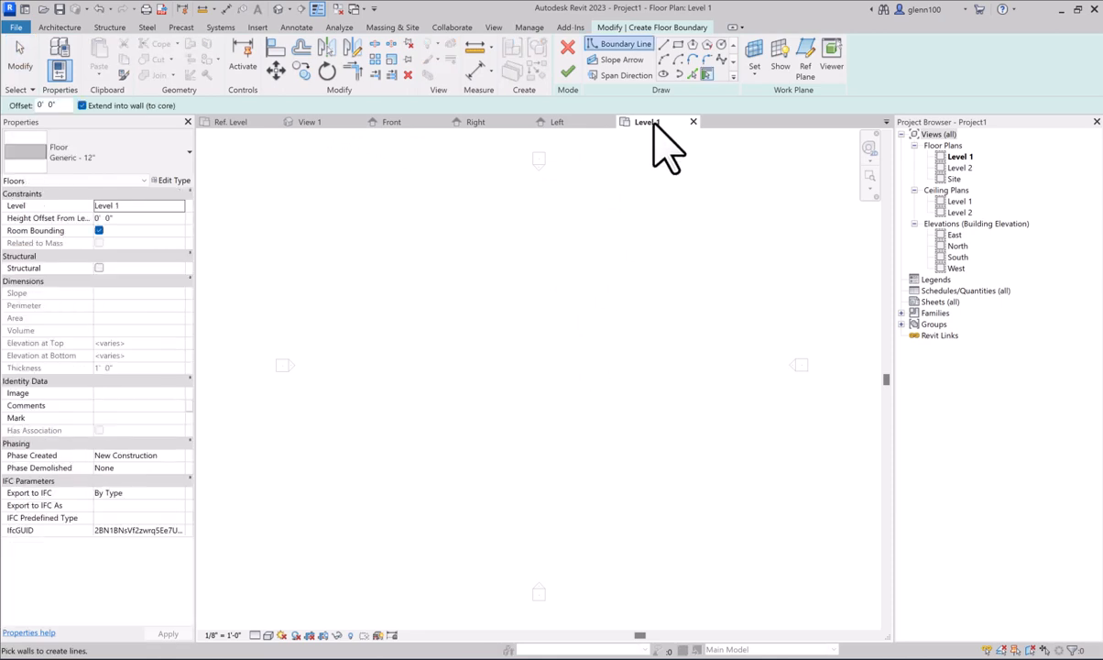
{"action": "left_click", "coordinate": [678, 45]}
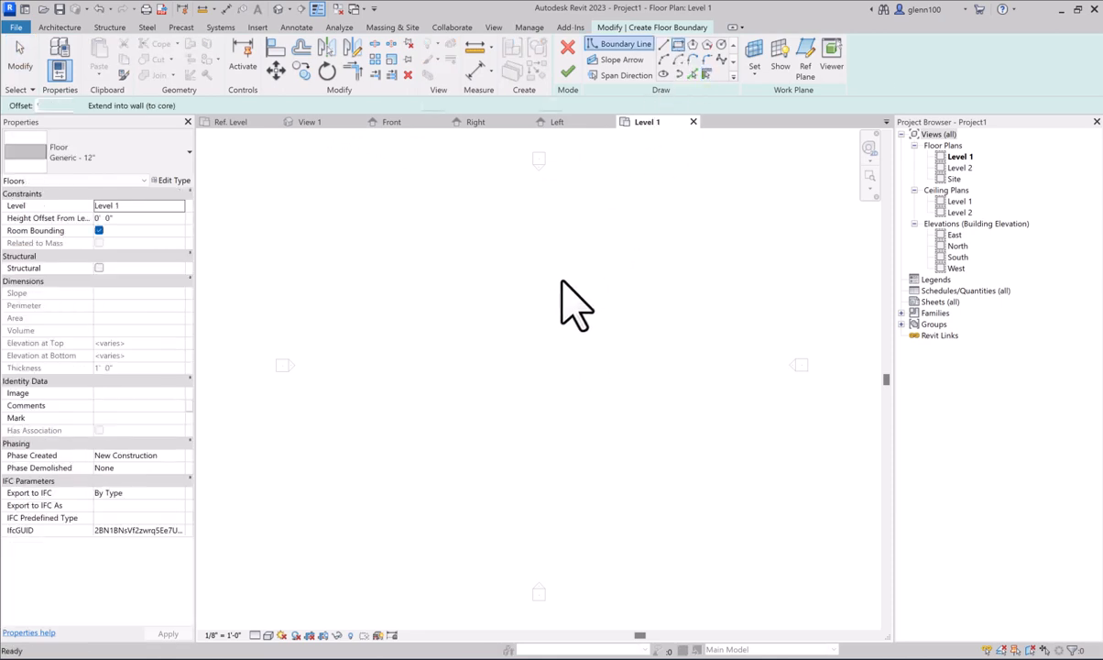
{"action": "left_click", "coordinate": [438, 305]}
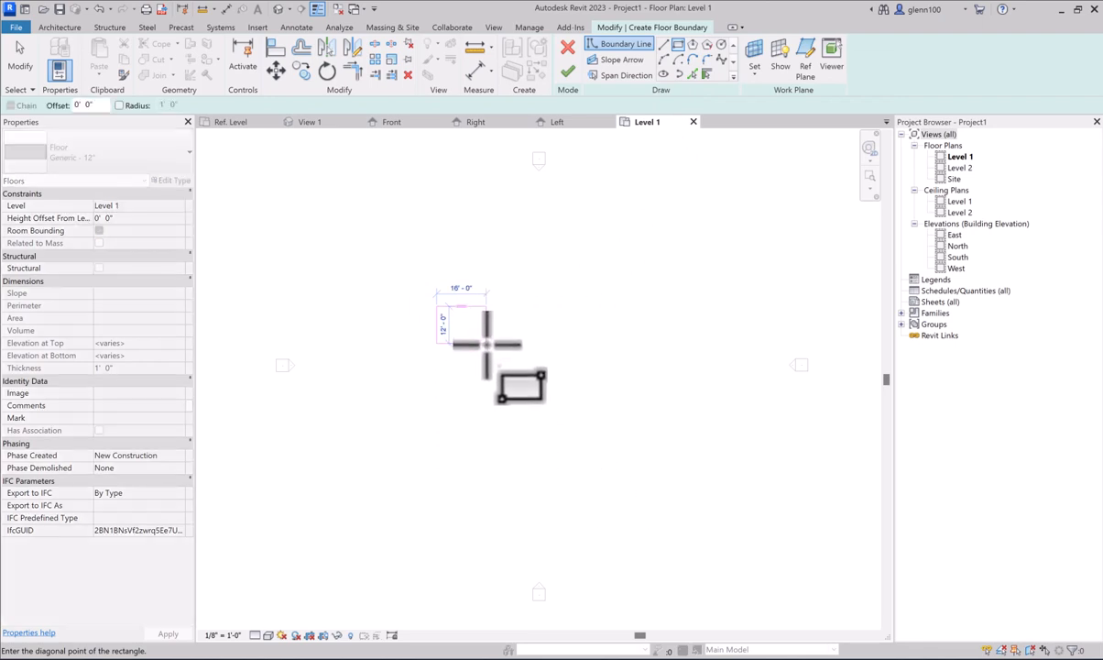
{"action": "left_click", "coordinate": [487, 353]}
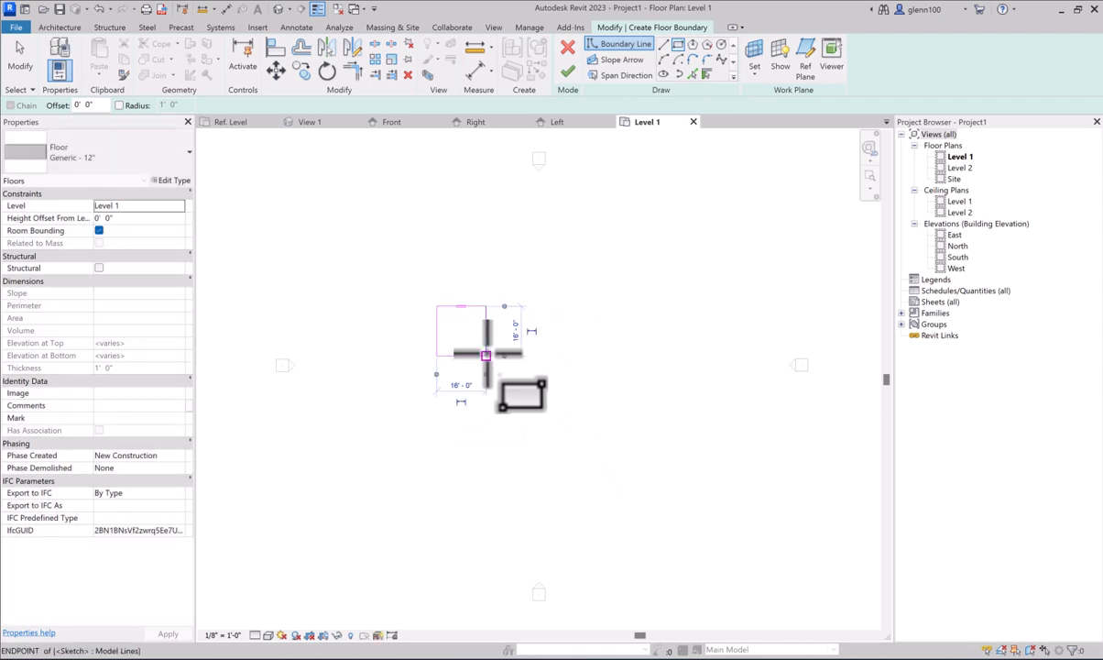
{"action": "left_click", "coordinate": [566, 69]}
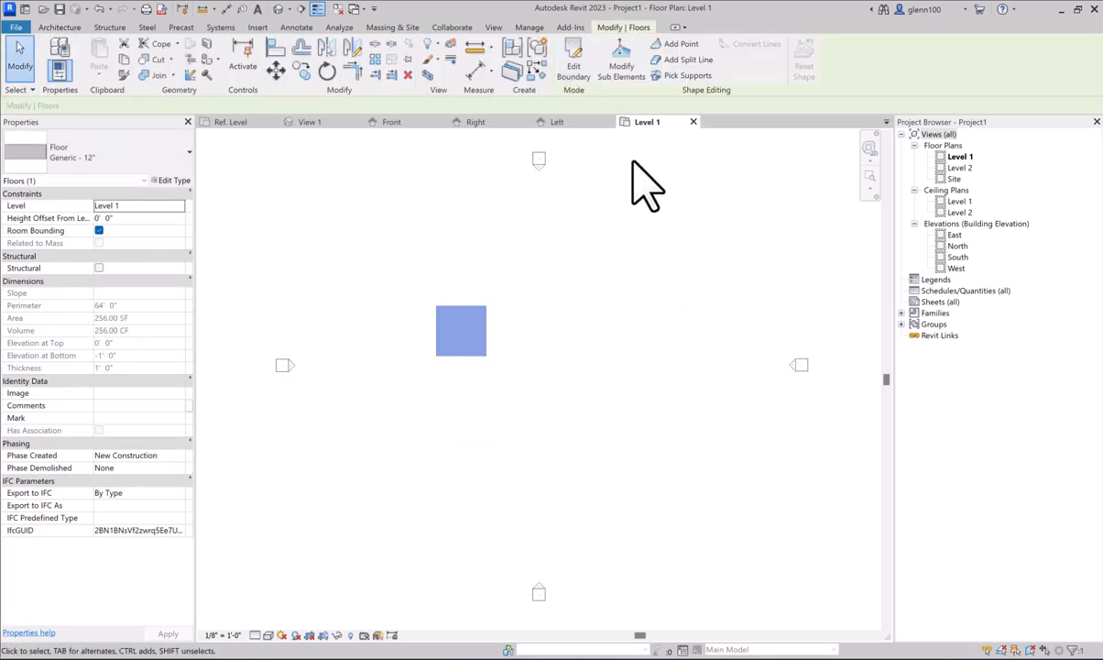
- Load the Stirrup Bracket2 family into Project1 and leave the component placement without placing it
{"action": "left_click", "coordinate": [234, 121]}
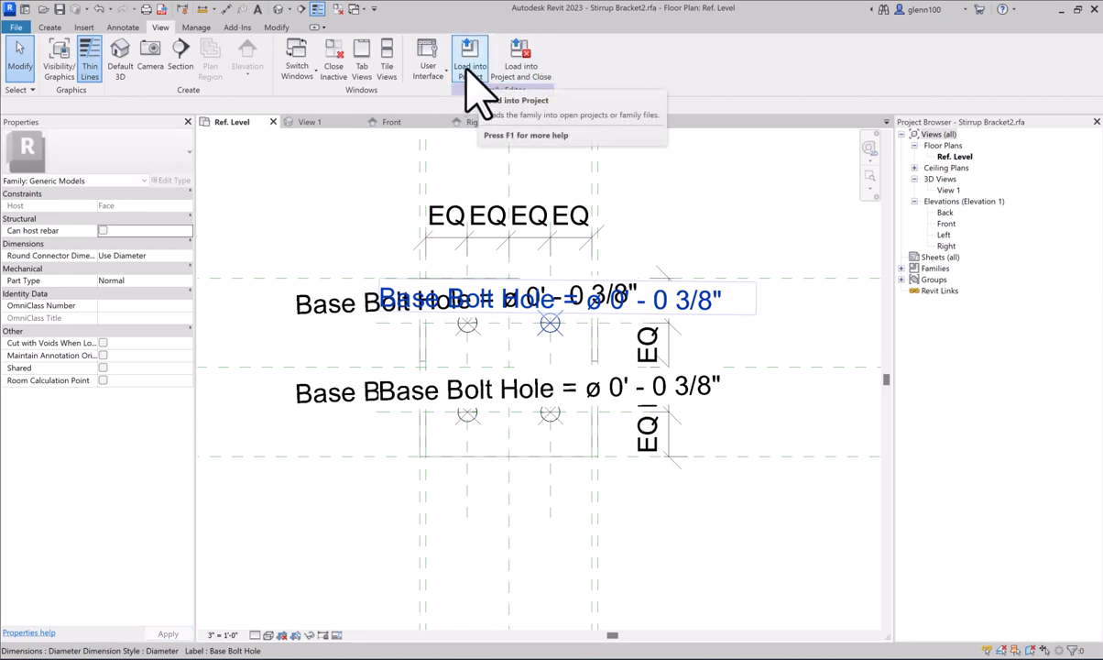
{"action": "left_click", "coordinate": [468, 73]}
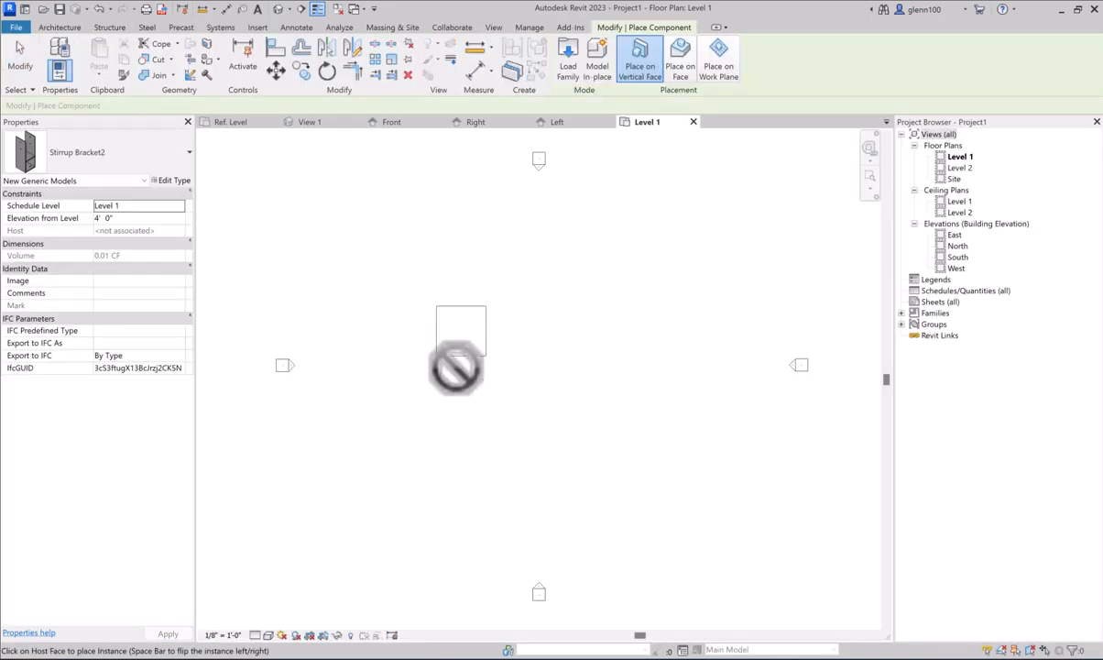
{"action": "scroll", "coordinate": [458, 356], "scroll_direction": "up", "scroll_amount": 5}
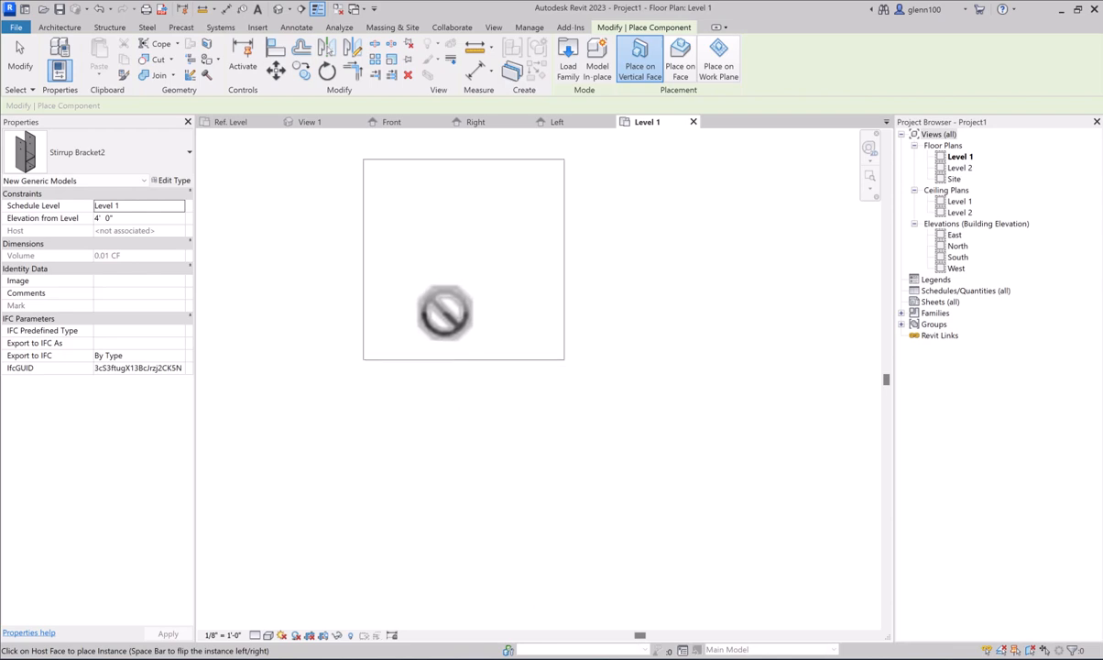
{"action": "left_click", "coordinate": [903, 314]}
{"action": "left_click", "coordinate": [902, 236]}
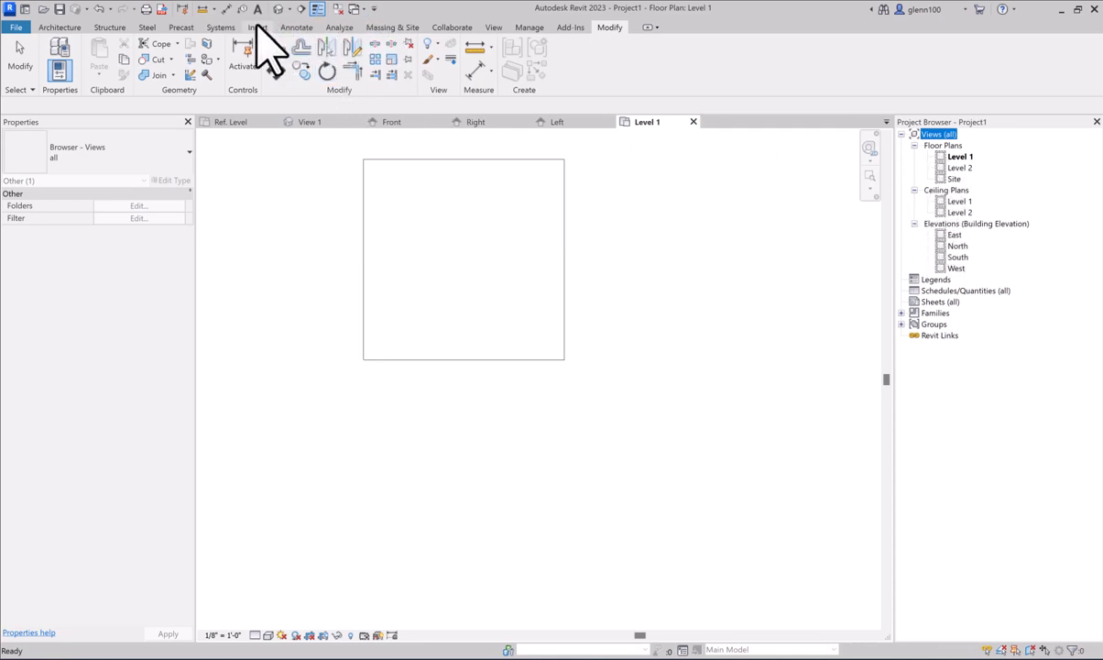
- Open the default 3D view of Project1 with the floor in close view
{"action": "left_click", "coordinate": [495, 28]}
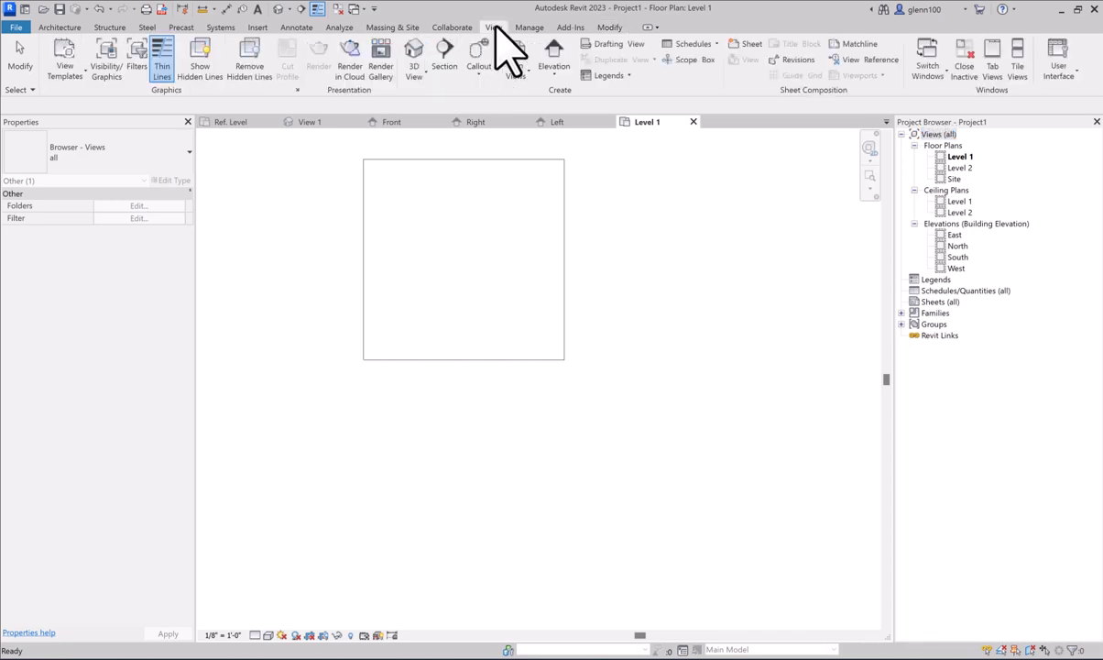
{"action": "left_click", "coordinate": [417, 75]}
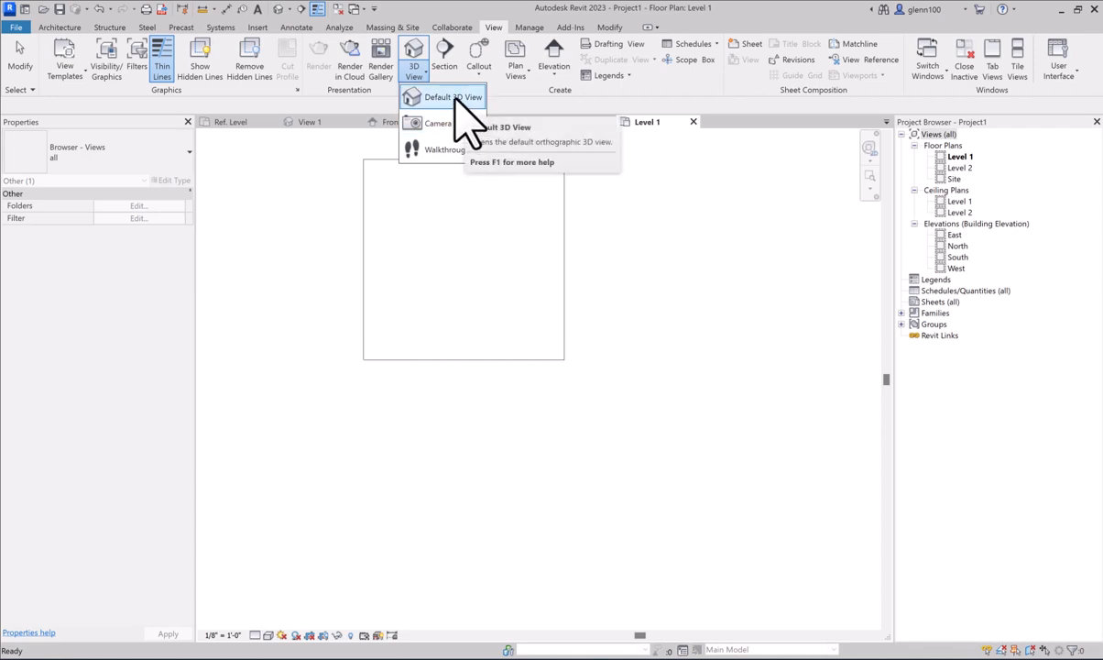
{"action": "left_click", "coordinate": [455, 98]}
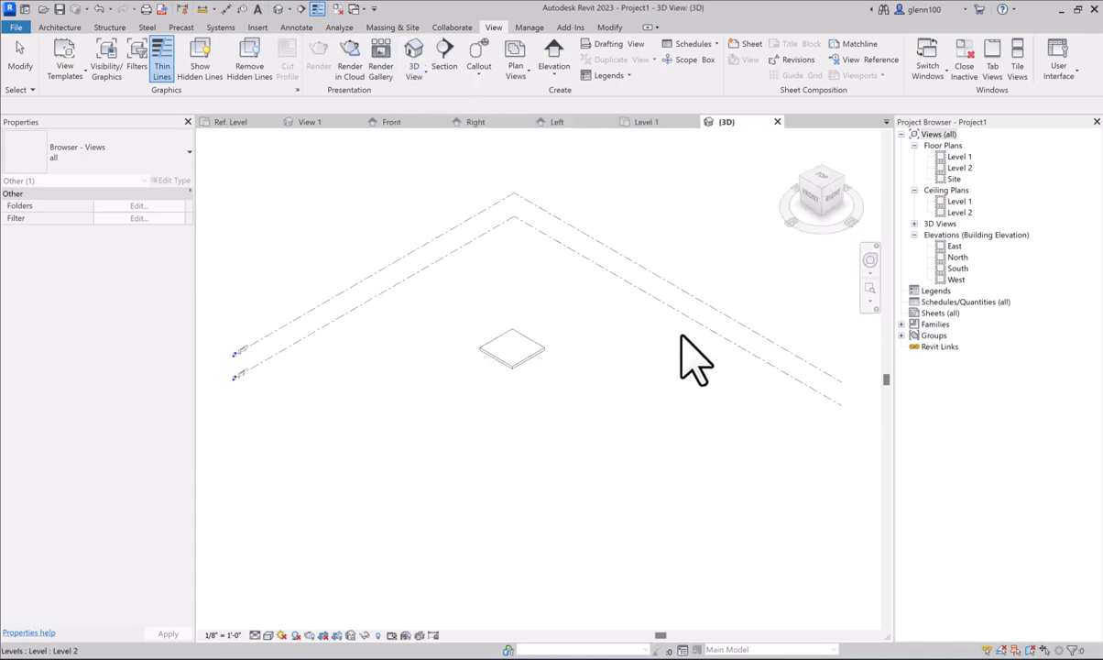
{"action": "scroll", "coordinate": [521, 377], "scroll_direction": "up", "scroll_amount": 2}
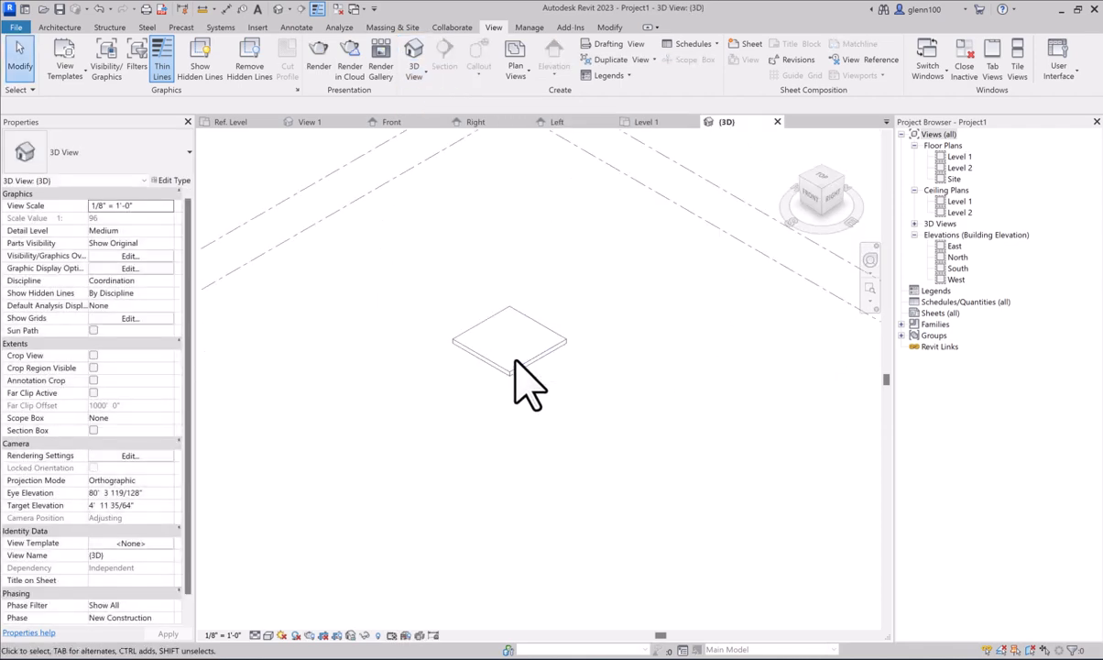
- Place an instance of the Stirrup Bracket2 type from the Generic Models families on the floor's top face near its front corner
{"action": "left_click", "coordinate": [913, 324]}
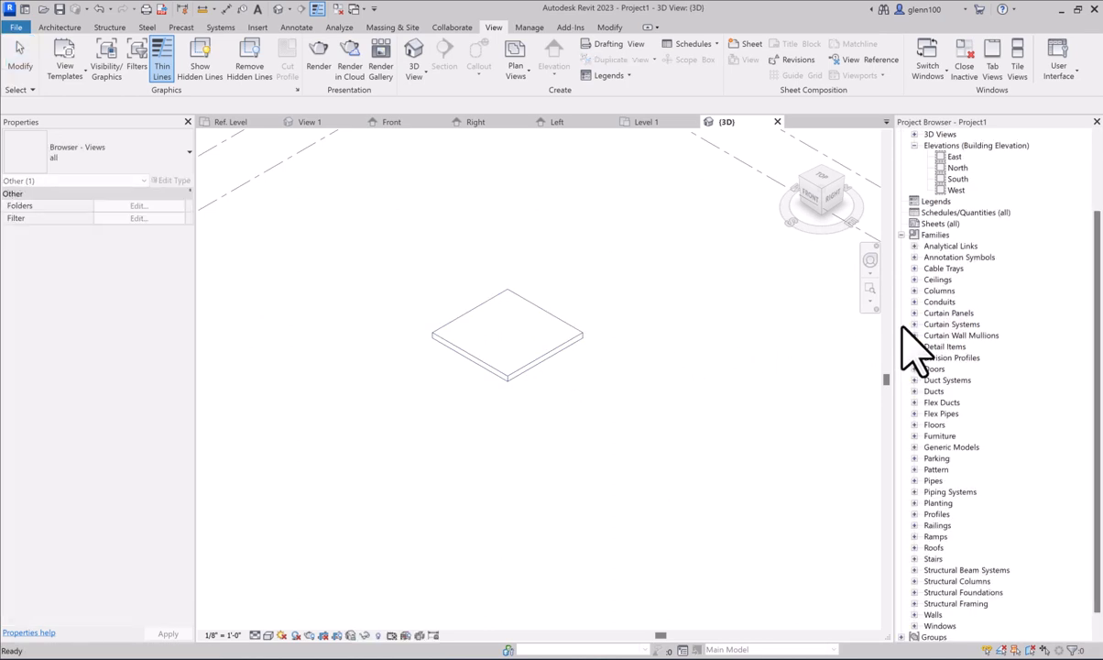
{"action": "left_click", "coordinate": [913, 447]}
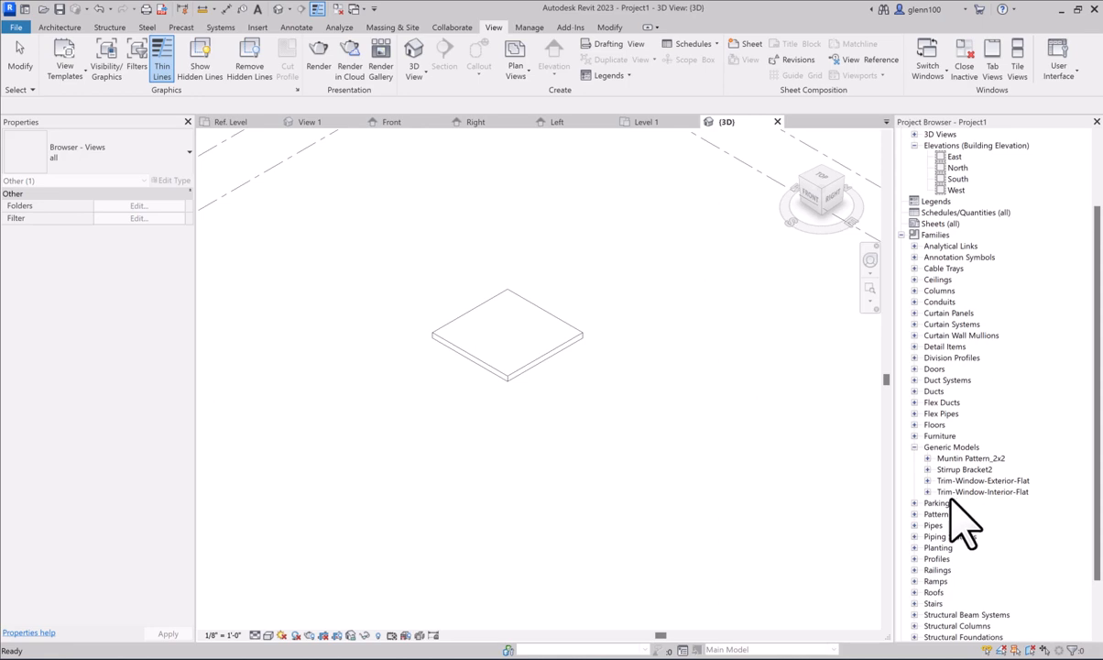
{"action": "left_click", "coordinate": [964, 469]}
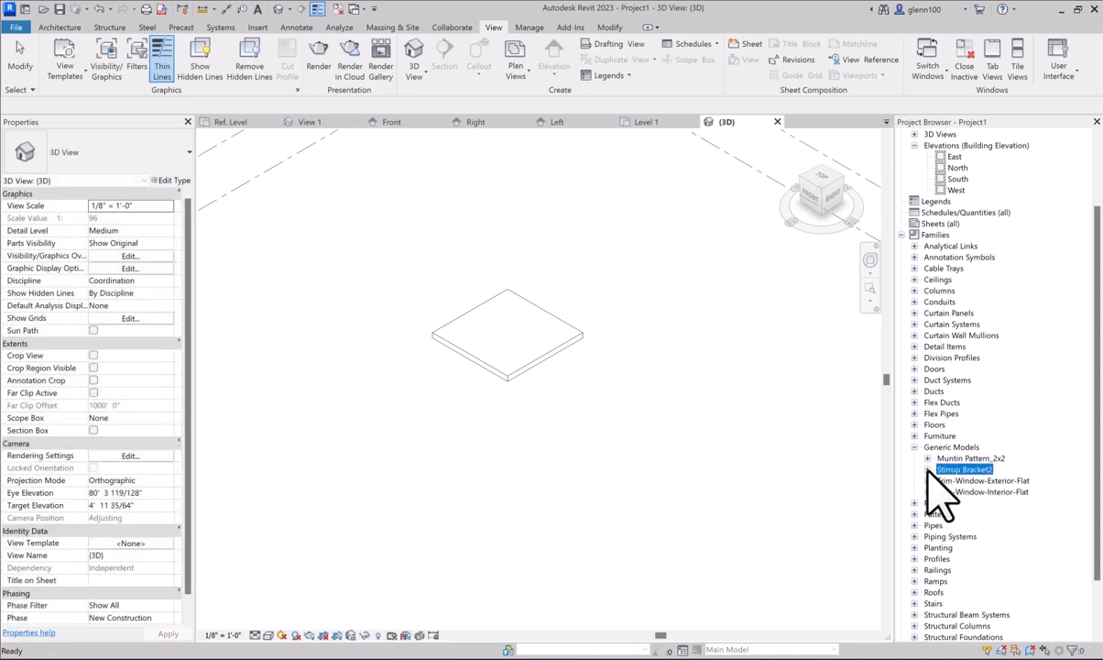
{"action": "left_click", "coordinate": [927, 469]}
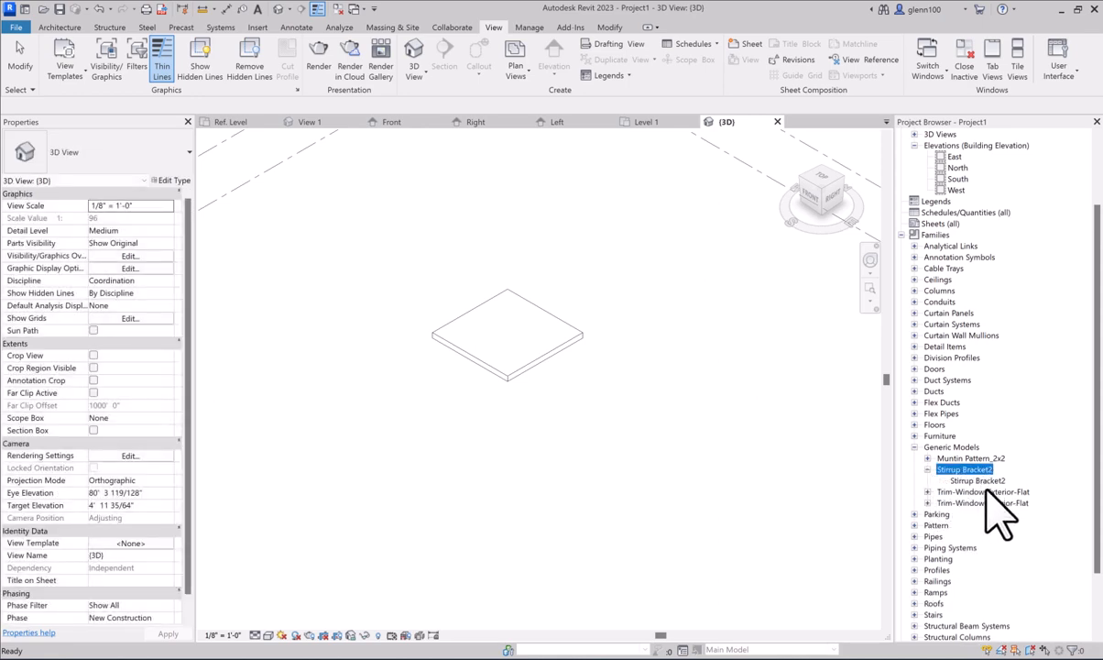
{"action": "left_click", "coordinate": [982, 482]}
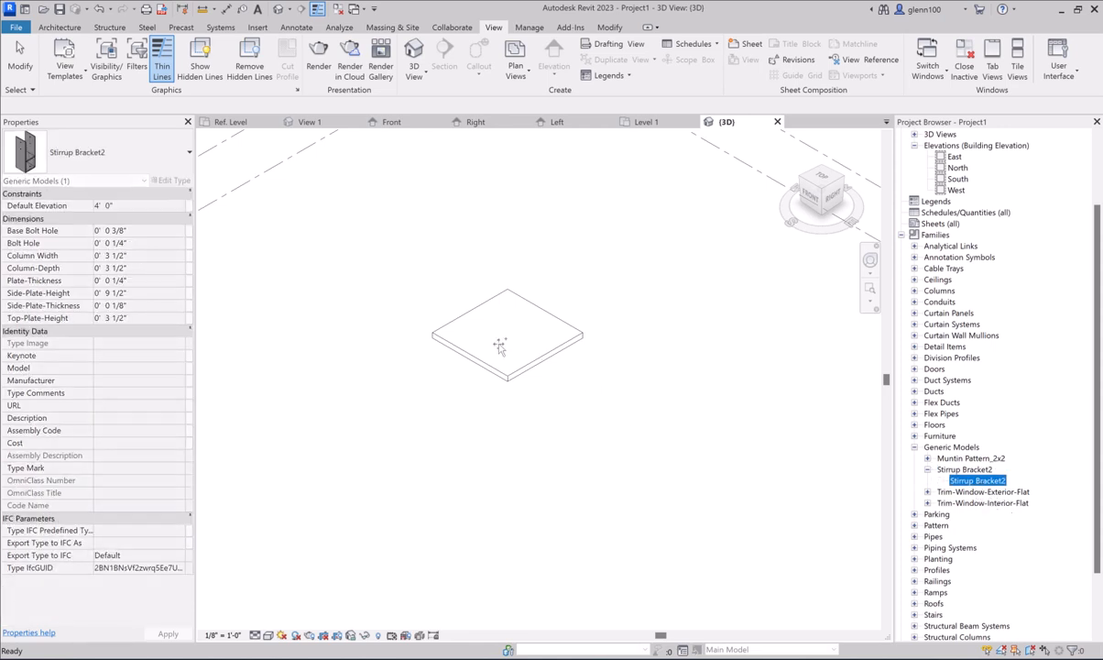
{"action": "left_click_drag", "start_coordinate": [513, 380], "coordinate": [505, 377]}
{"action": "scroll", "coordinate": [507, 374], "scroll_direction": "up", "scroll_amount": 4}
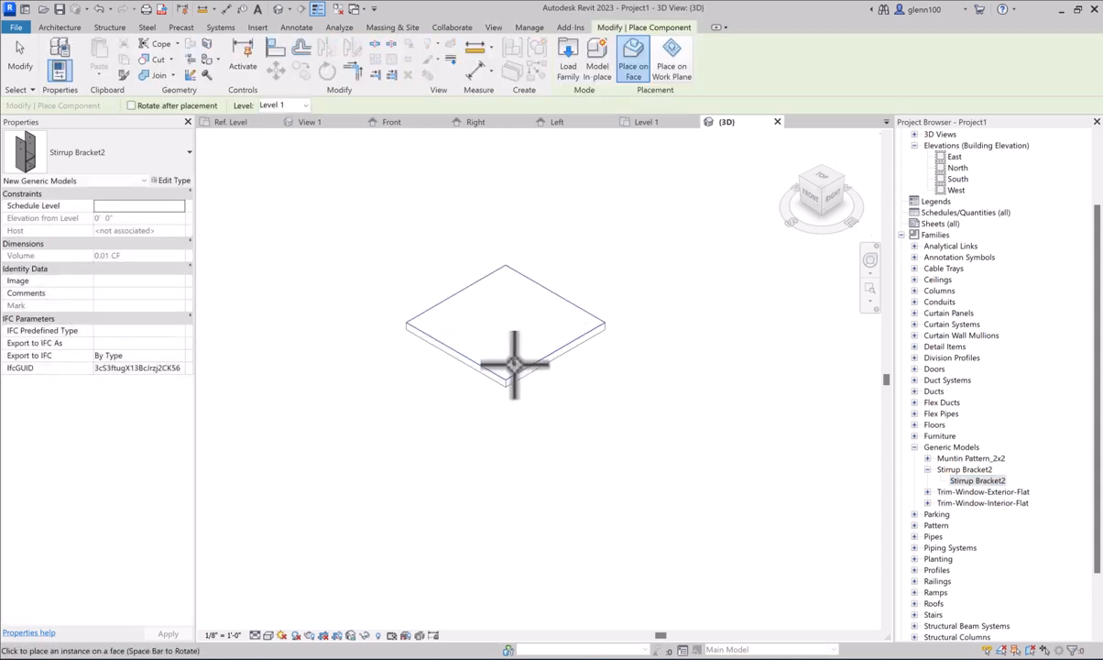
{"action": "scroll", "coordinate": [514, 364], "scroll_direction": "up", "scroll_amount": 5}
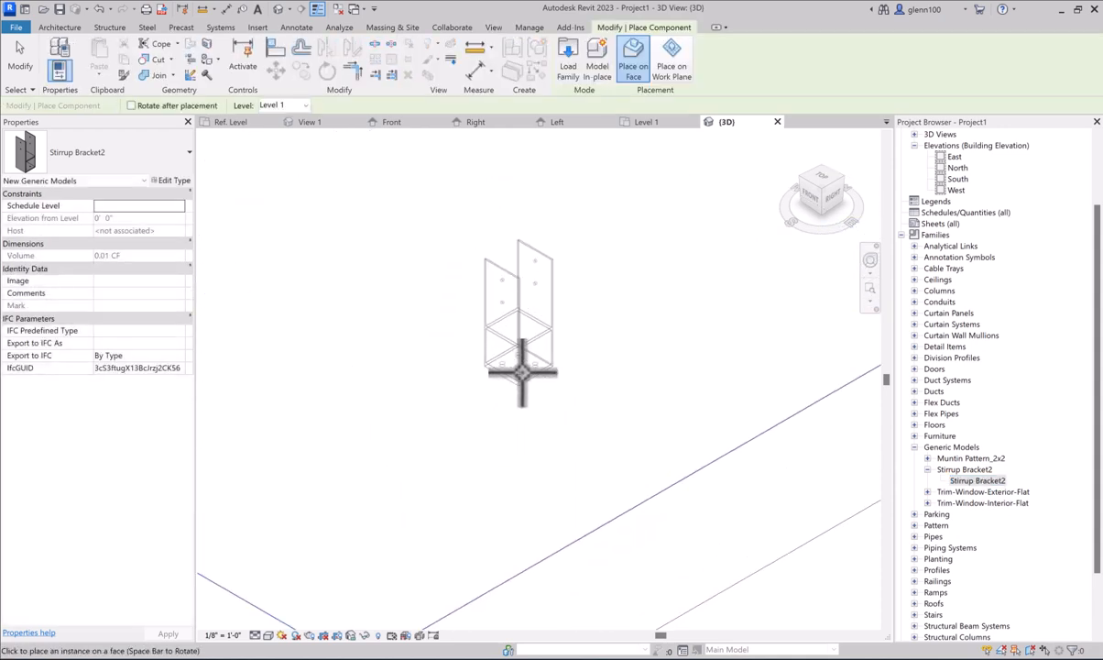
{"action": "left_click", "coordinate": [543, 368]}
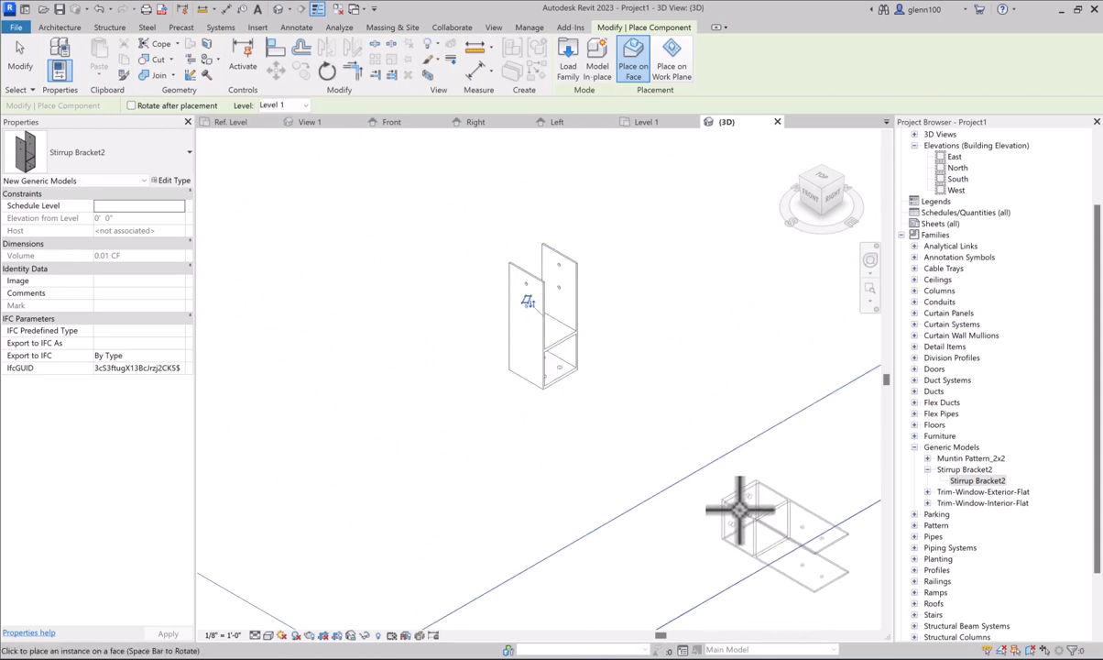
- Place two more Stirrup Bracket2 instances, one on each of the floor's vertical edge faces beside the front corner
{"action": "left_click", "coordinate": [739, 508]}
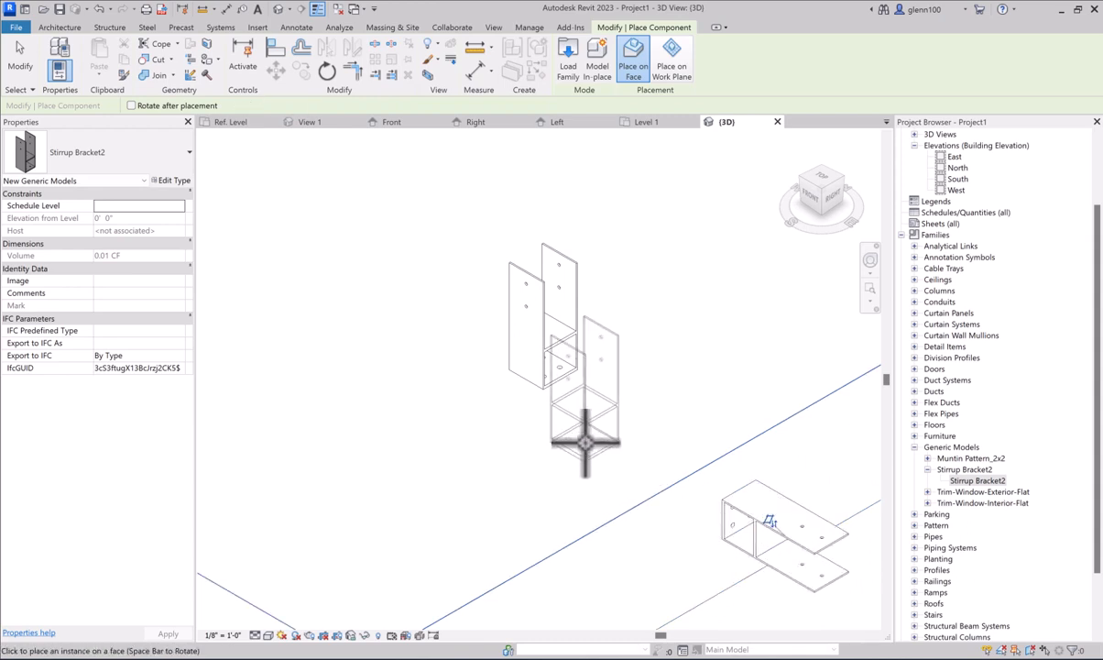
{"action": "scroll", "coordinate": [588, 442], "scroll_direction": "down", "scroll_amount": 5}
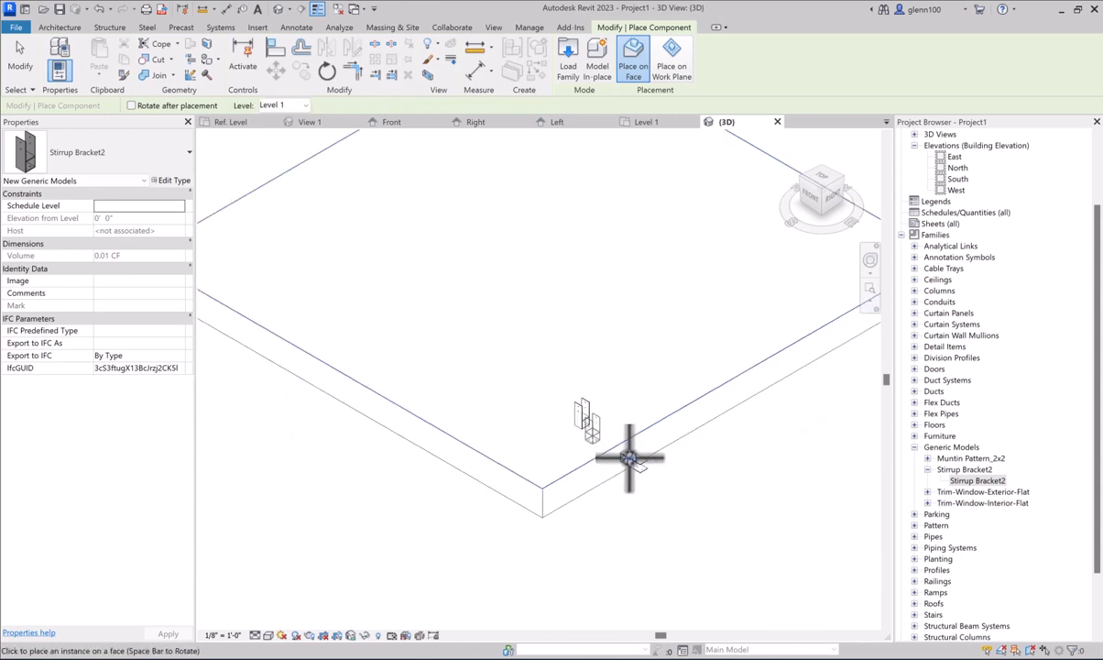
{"action": "left_click", "coordinate": [469, 463]}
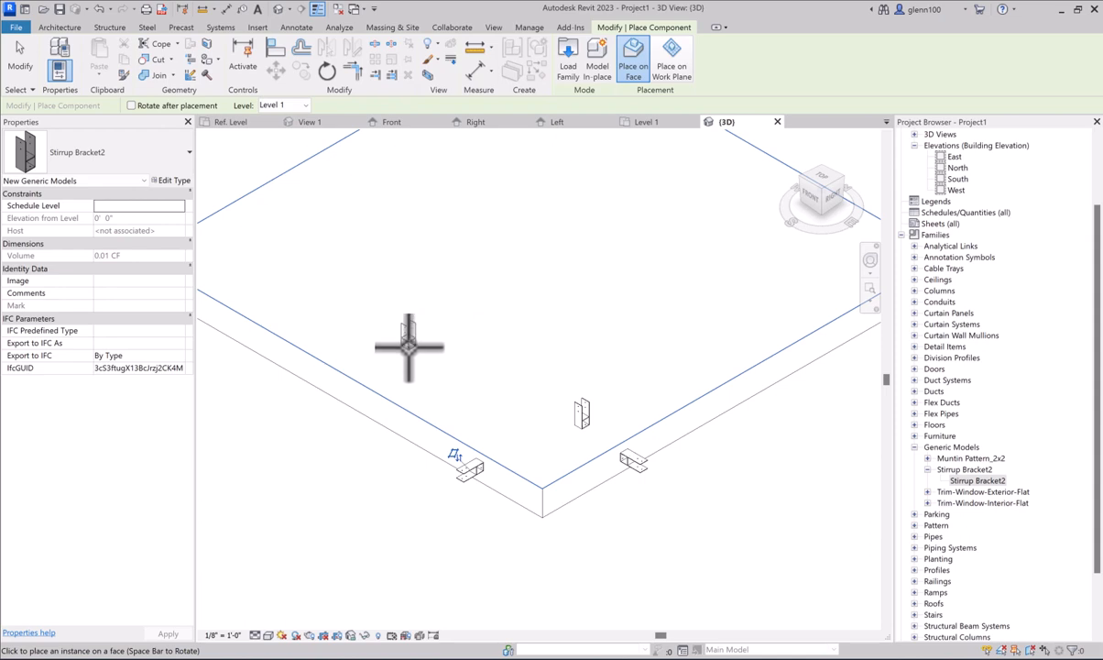
{"action": "scroll", "coordinate": [568, 442], "scroll_direction": "up", "scroll_amount": 5}
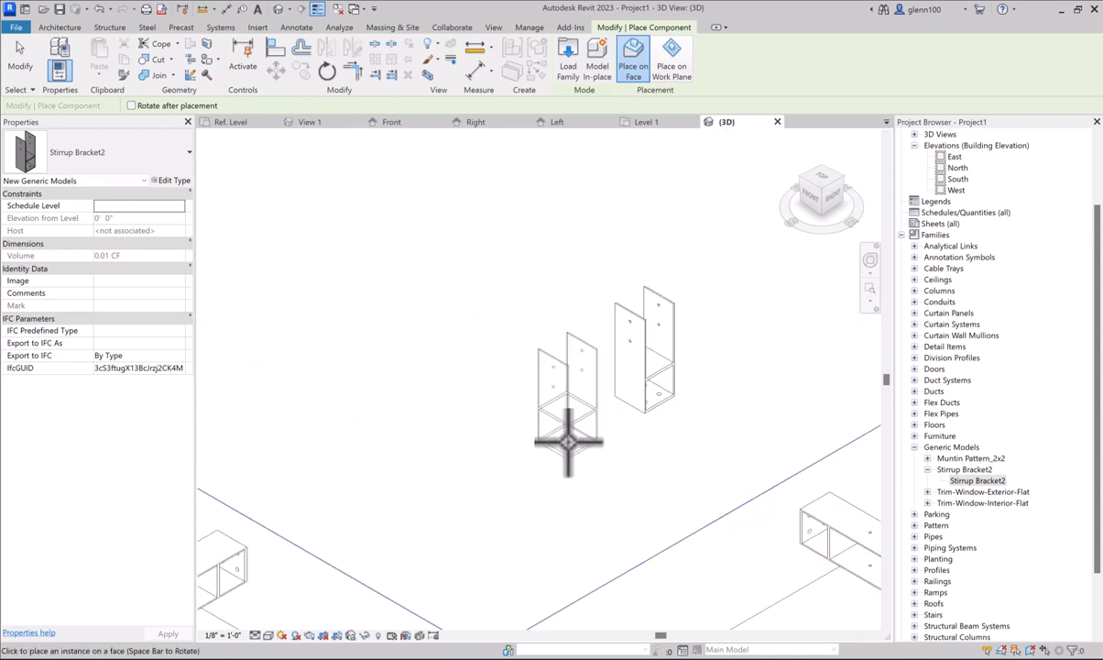